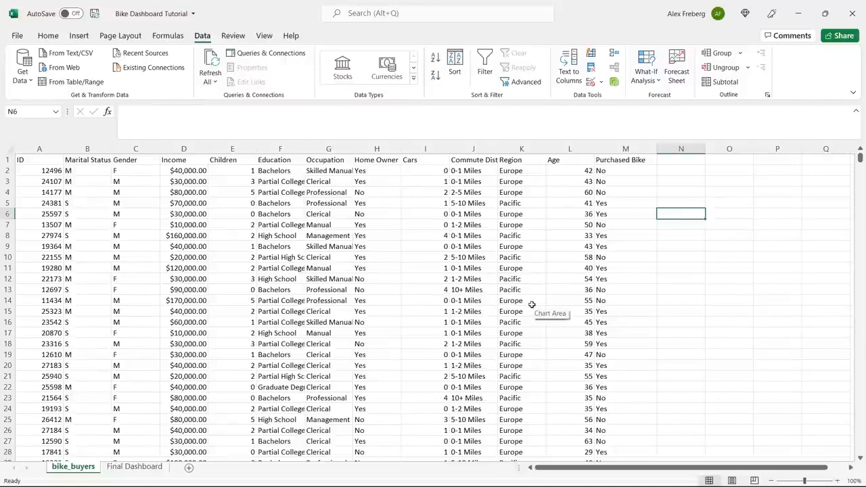
# Try the Region slicer on the Final Dashboard sheet with North America, Europe and Pacific to see how the charts respond.
pyautogui.click(134, 467)
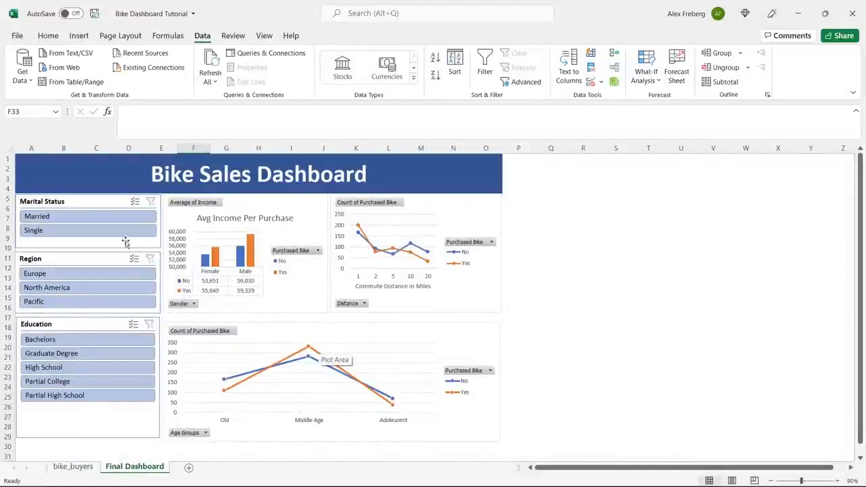
pyautogui.click(118, 287)
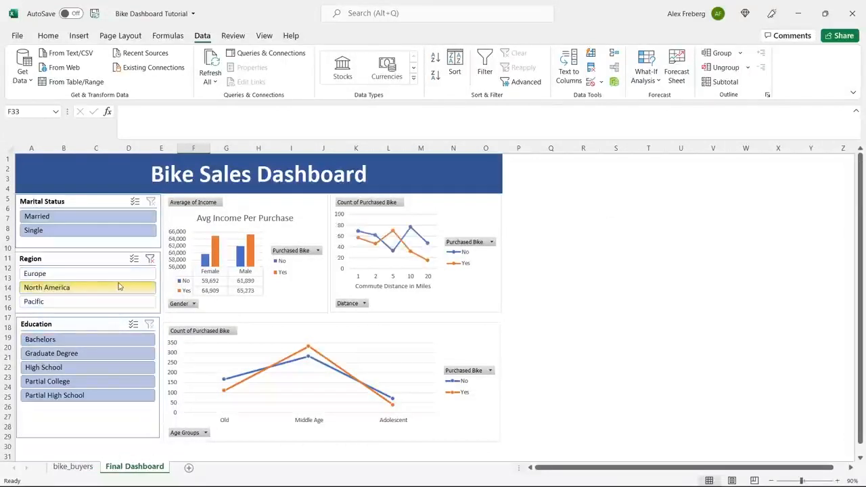
pyautogui.click(118, 273)
pyautogui.click(119, 301)
pyautogui.click(119, 301)
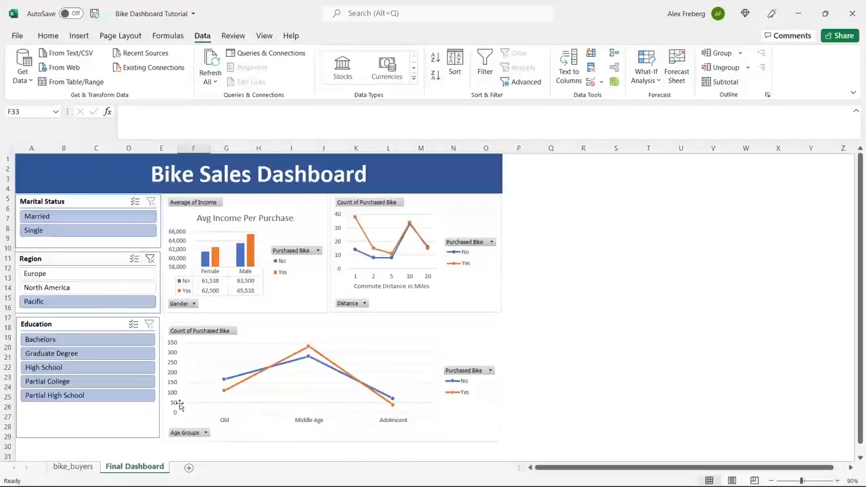
# Hide the Final Dashboard sheet.
pyautogui.click(76, 466)
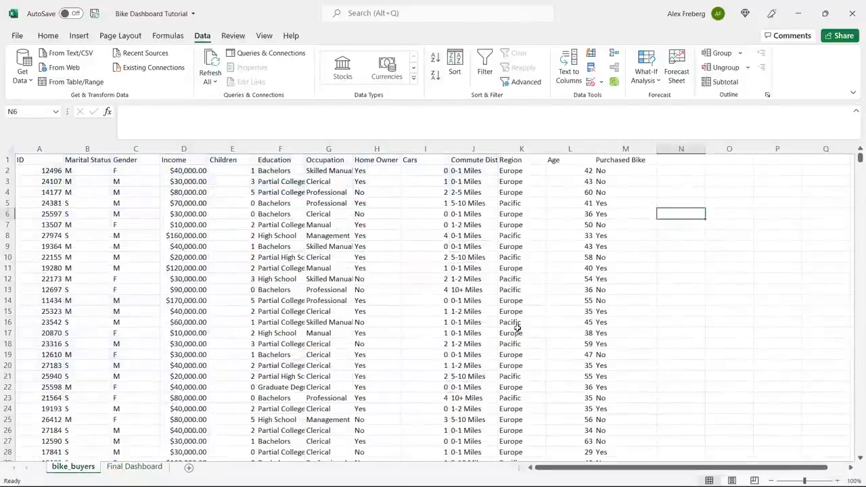
pyautogui.rightClick(142, 466)
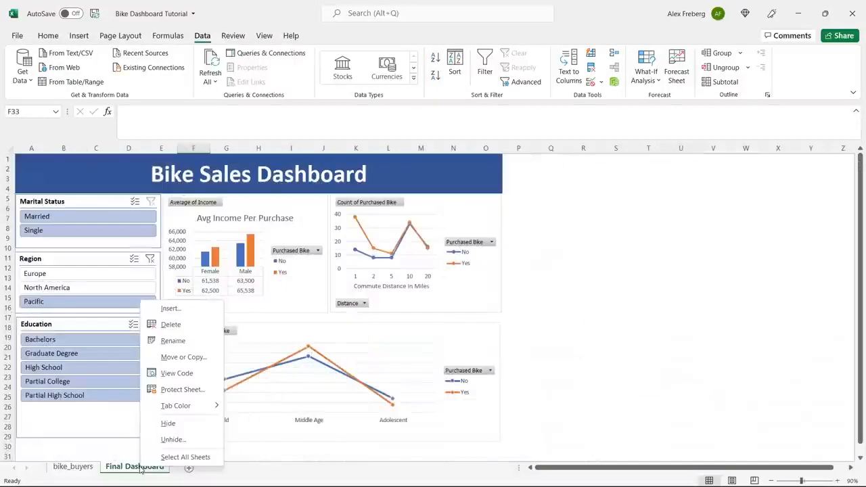
pyautogui.click(172, 424)
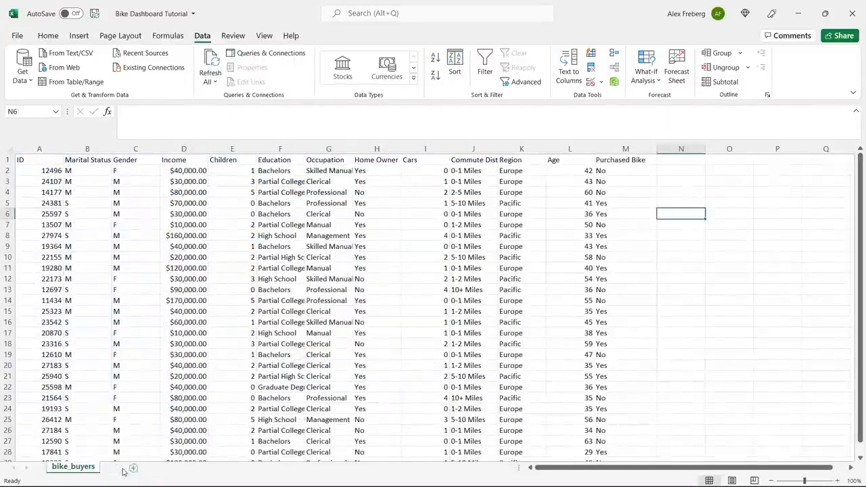
# Add a new sheet after bike_buyers and name it Dashboard.
pyautogui.click(117, 468)
pyautogui.doubleClick(122, 468)
pyautogui.write('D')
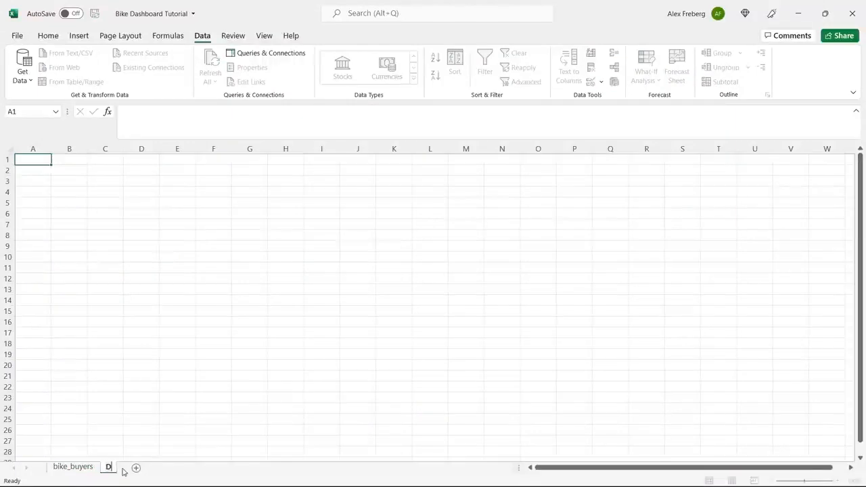
pyautogui.write('ashboard')
# Add another new sheet after Dashboard and name it Pivot Table.
pyautogui.click(169, 468)
pyautogui.write('Pivot')
pyautogui.doubleClick(170, 468)
pyautogui.write('Pivot Table')
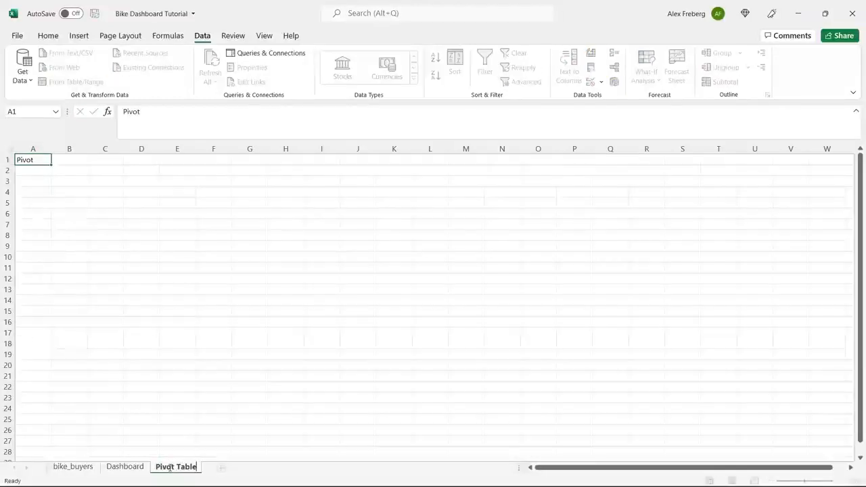
# Add a third new sheet after Pivot Table and name it Working Sheet.
pyautogui.click(222, 467)
pyautogui.click(221, 468)
pyautogui.doubleClick(222, 467)
pyautogui.write('Working Sheet')
pyautogui.click(219, 420)
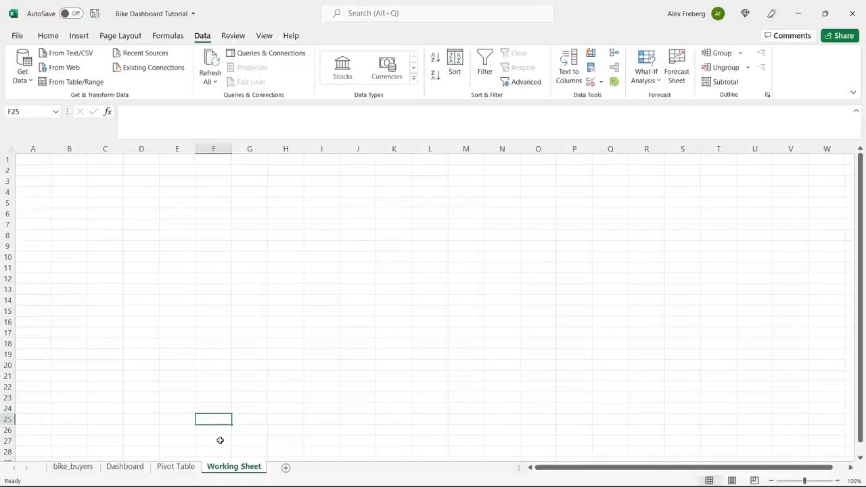
# Reorder the sheets as bike_buyers, Working Sheet, Pivot Table, Dashboard.
pyautogui.moveTo(223, 469); pyautogui.dragTo(136, 470)
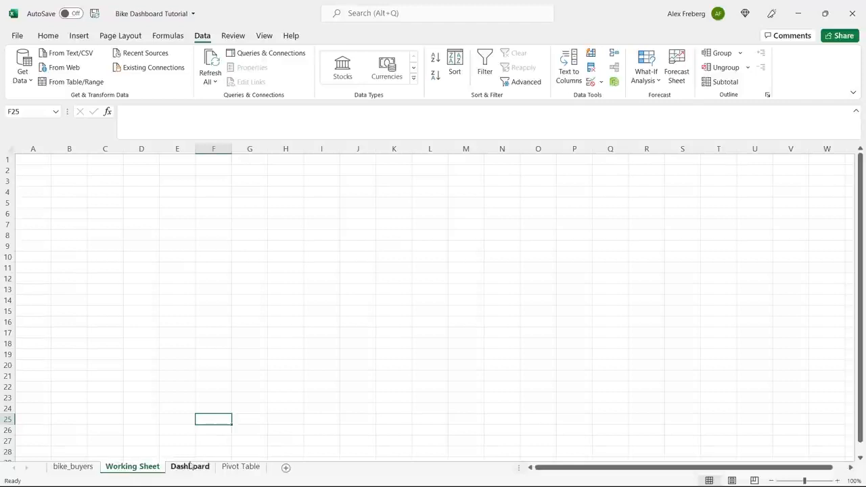
pyautogui.moveTo(247, 470); pyautogui.dragTo(192, 468)
# Copy the entire bike_buyers data set into Working Sheet, leaving the original sheet intact with its copy selection cleared.
pyautogui.click(73, 468)
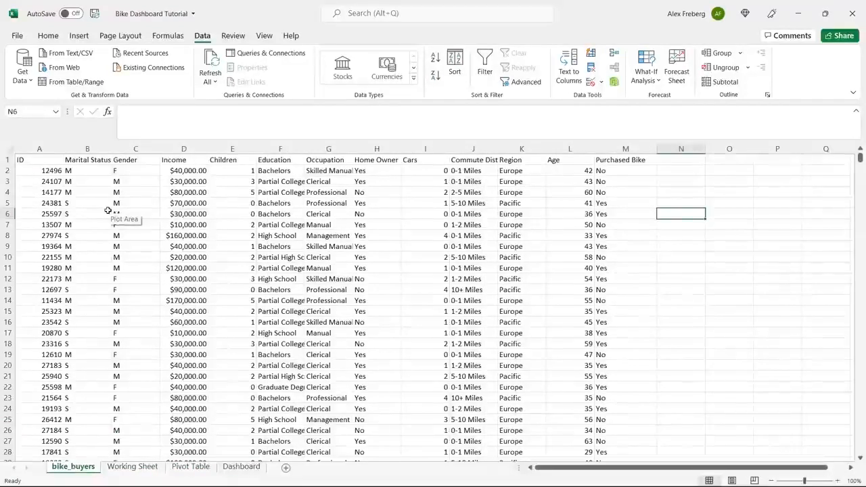
pyautogui.click(8, 148)
pyautogui.hotkey('ctrl', 'c')
pyautogui.hotkey('ctrl', 'pagedown')
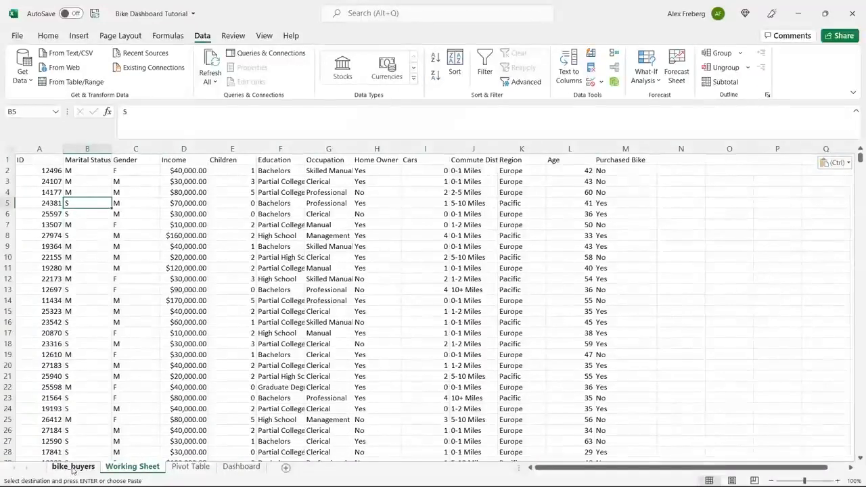
pyautogui.click(73, 468)
pyautogui.click(84, 332)
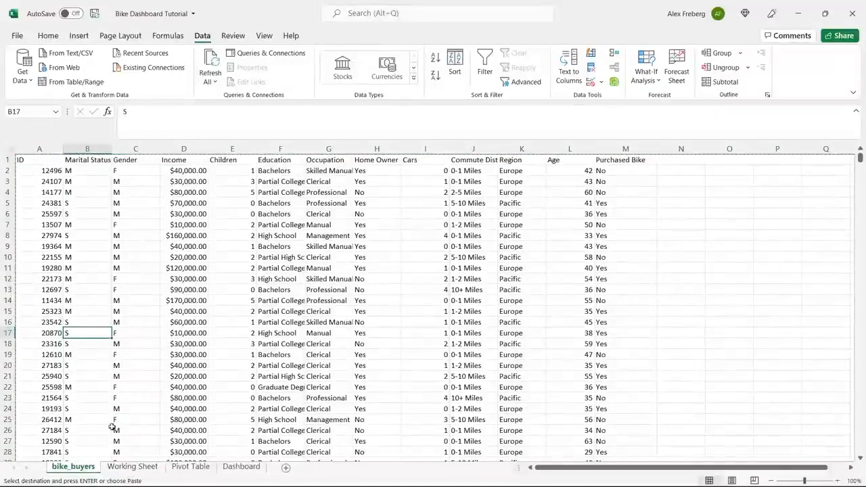
pyautogui.doubleClick(679, 226)
pyautogui.click(682, 214)
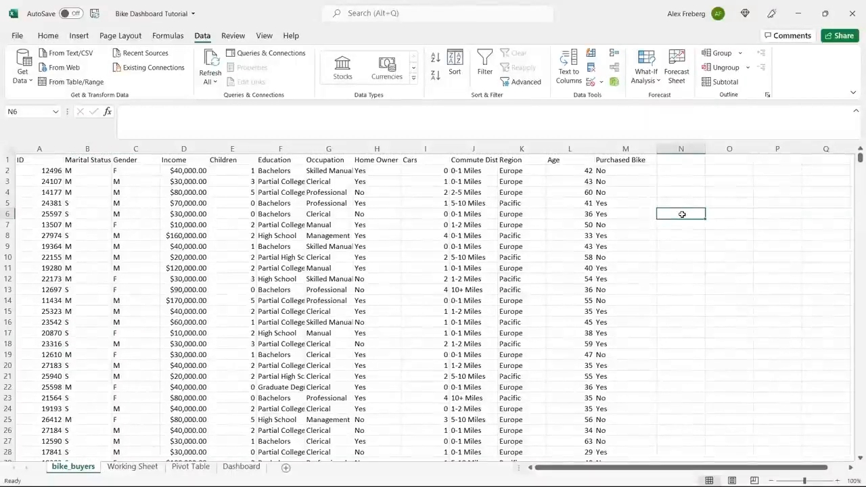
# Turn on filters for all data columns in Working Sheet.
pyautogui.click(132, 466)
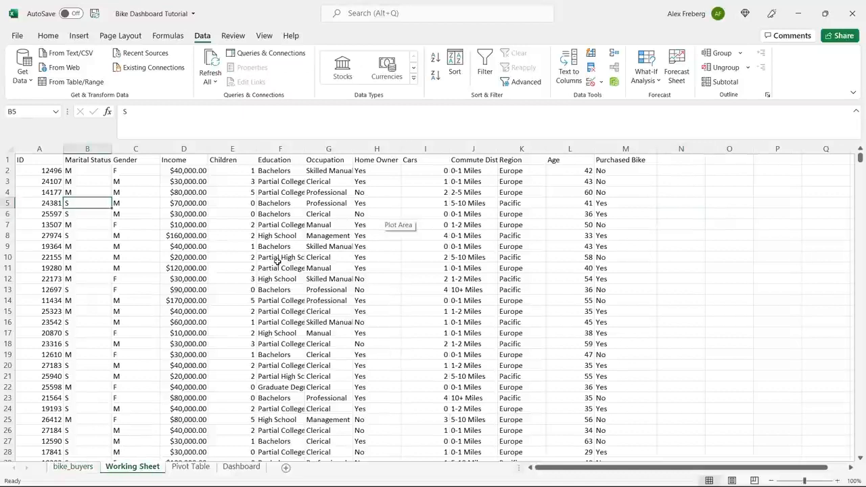
pyautogui.click(9, 147)
pyautogui.click(485, 67)
pyautogui.click(54, 181)
# Widen all columns of Working Sheet evenly so the headers and entries fit.
pyautogui.click(9, 146)
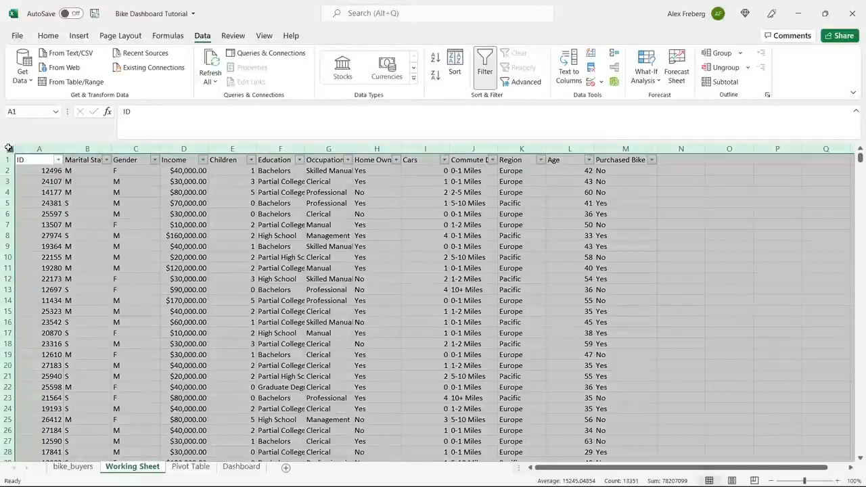
pyautogui.doubleClick(84, 149)
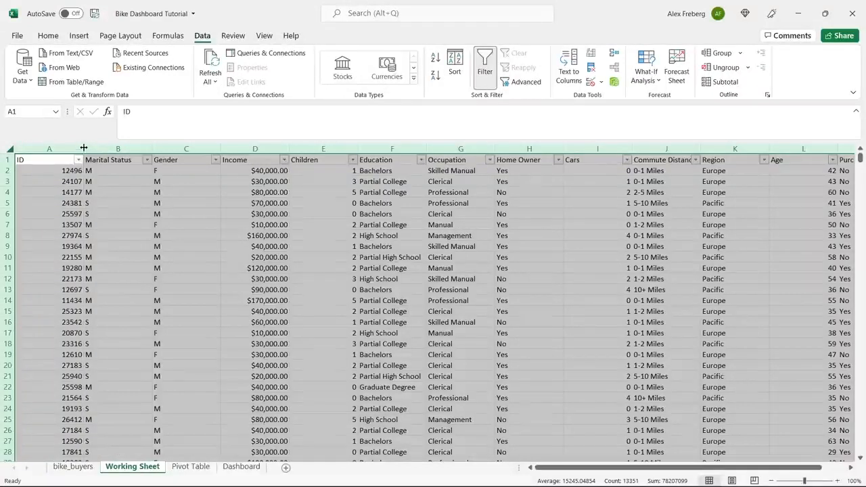
pyautogui.moveTo(84, 148); pyautogui.dragTo(88, 149)
pyautogui.click(108, 181)
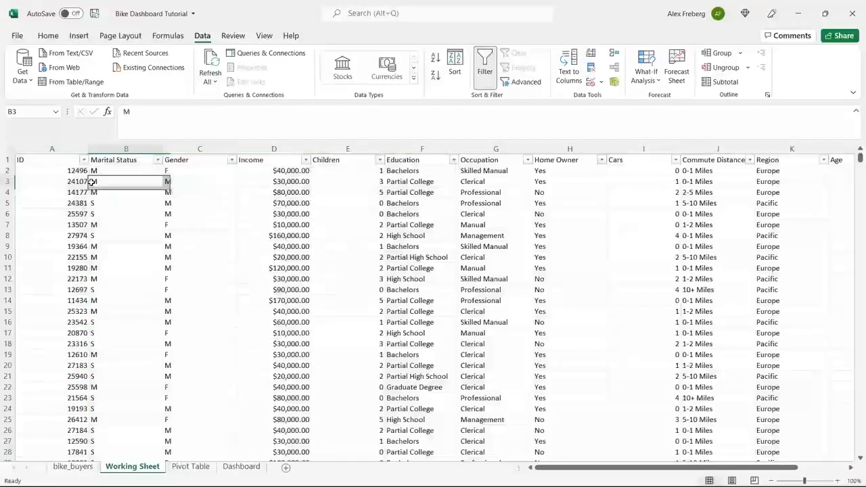
# Examine the filter values of the ID, Marital Status, Gender and Purchased Bike columns without filtering anything.
pyautogui.click(84, 161)
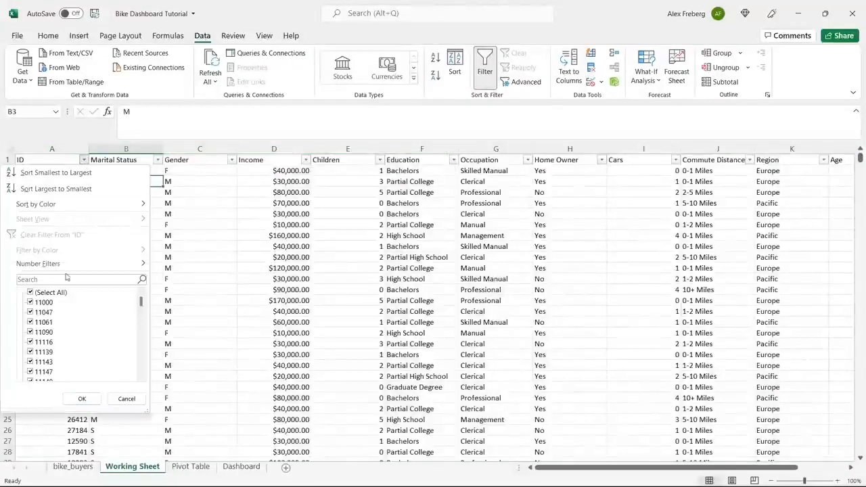
pyautogui.click(189, 257)
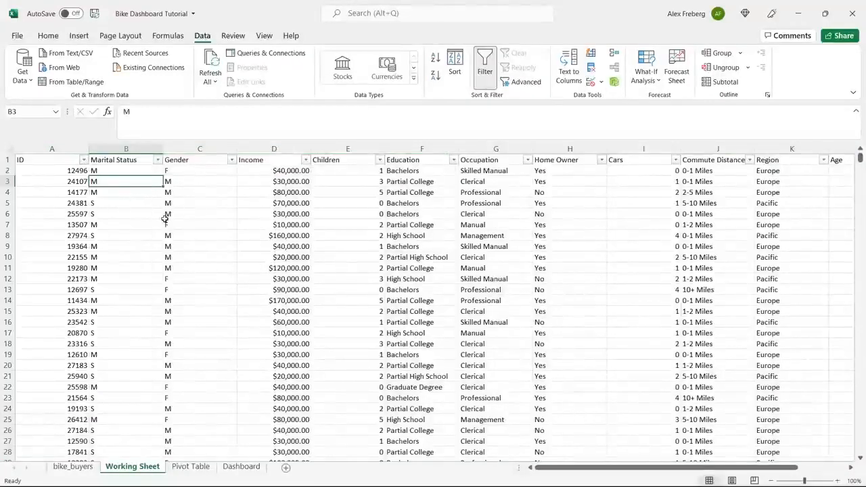
pyautogui.click(157, 160)
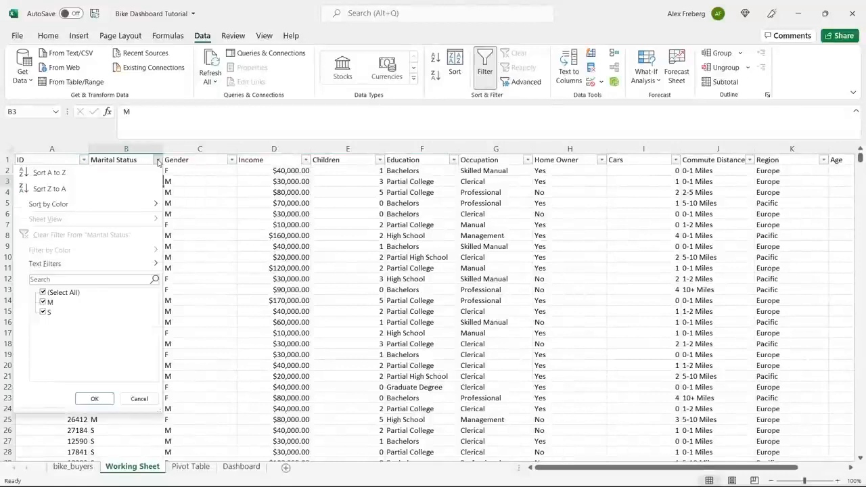
pyautogui.click(207, 223)
pyautogui.click(231, 161)
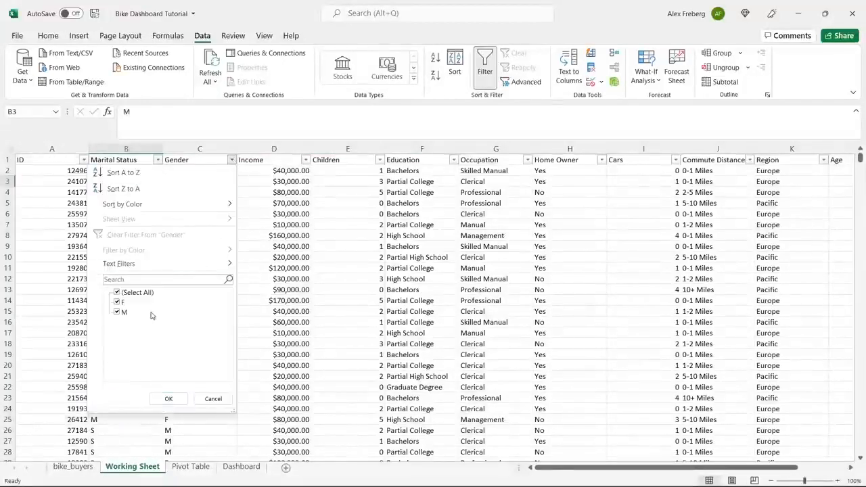
pyautogui.click(267, 207)
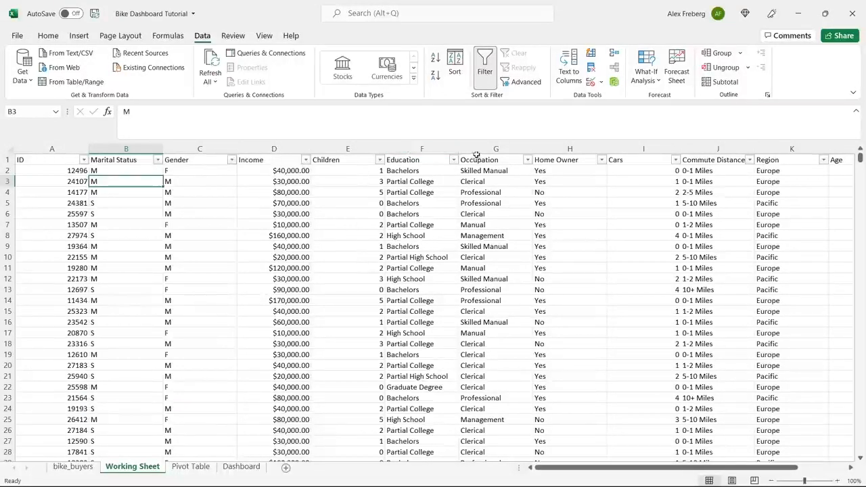
pyautogui.hscroll(3, 495, 261)
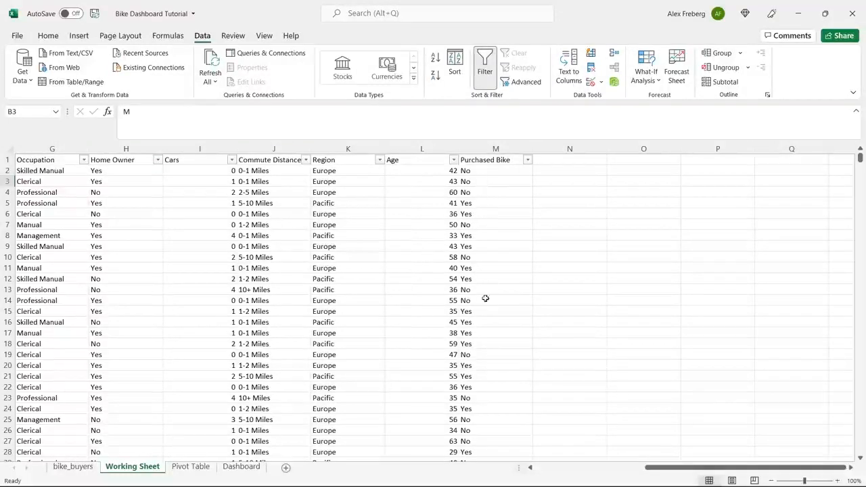
pyautogui.click(529, 159)
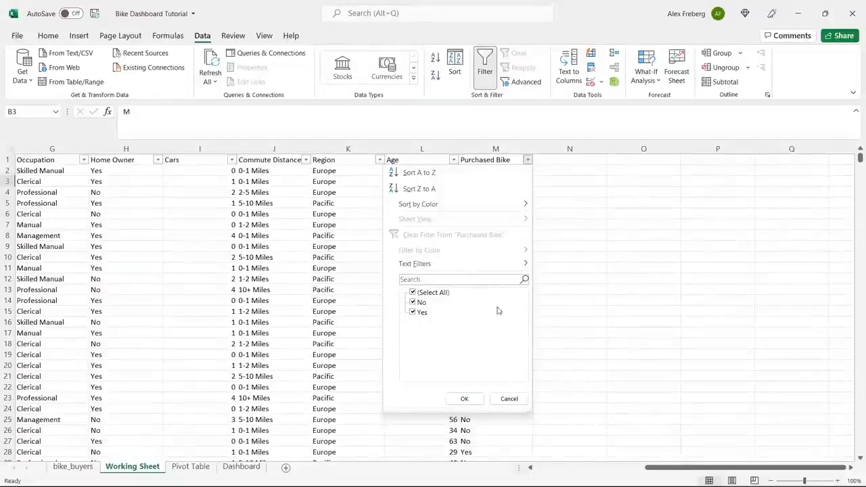
pyautogui.click(571, 290)
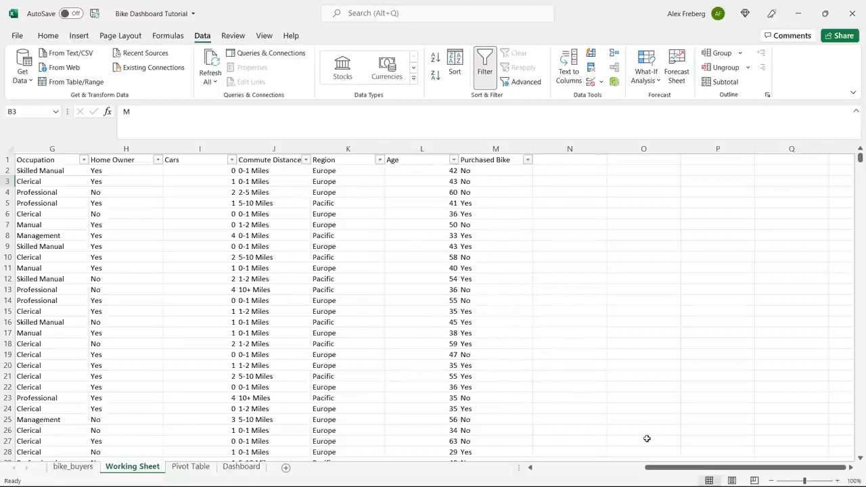
pyautogui.moveTo(662, 469); pyautogui.dragTo(545, 479)
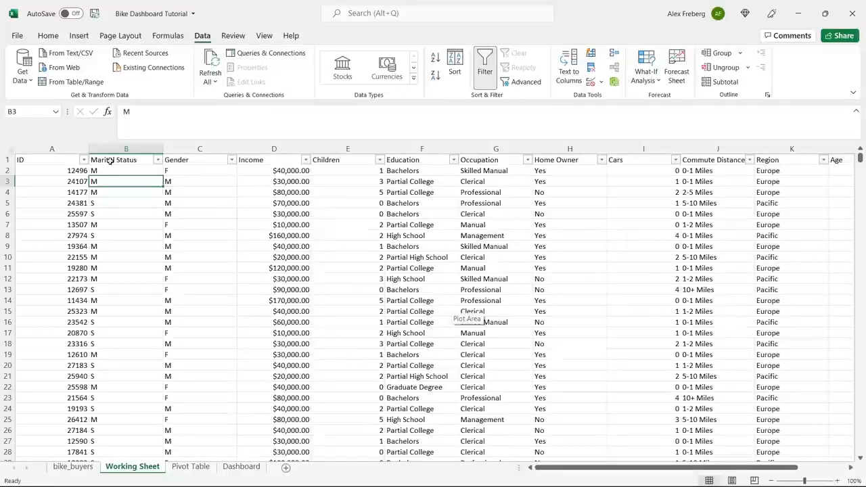
# Remove duplicate rows from Working Sheet, comparing all columns and treating the first row as headers.
pyautogui.click(8, 149)
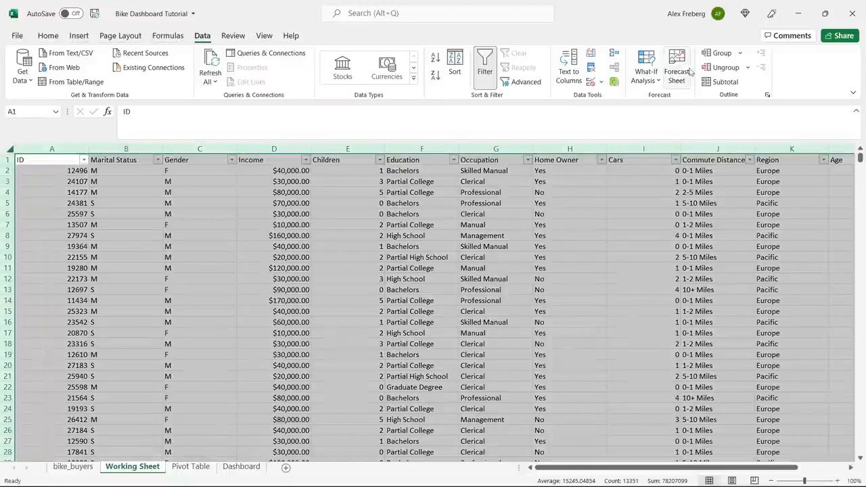
pyautogui.click(592, 72)
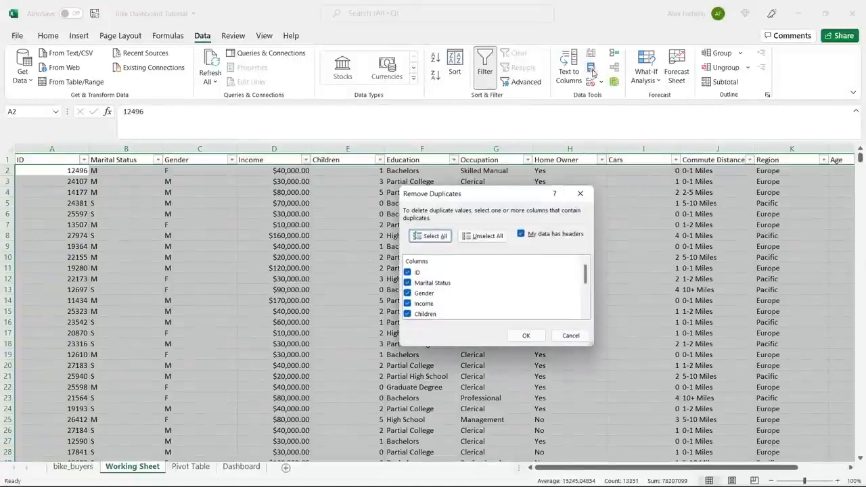
pyautogui.moveTo(590, 279)
pyautogui.mouseDown()
pyautogui.moveTo(589, 304)
pyautogui.moveTo(588, 268)
pyautogui.mouseUp()
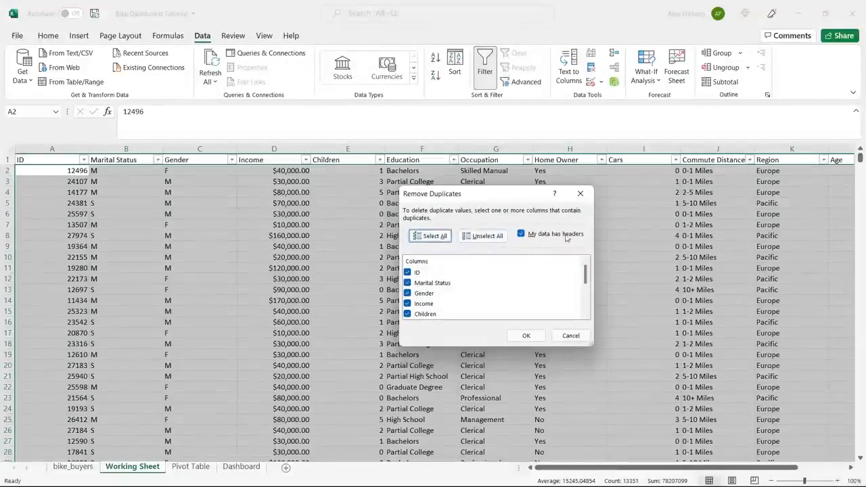
pyautogui.click(527, 335)
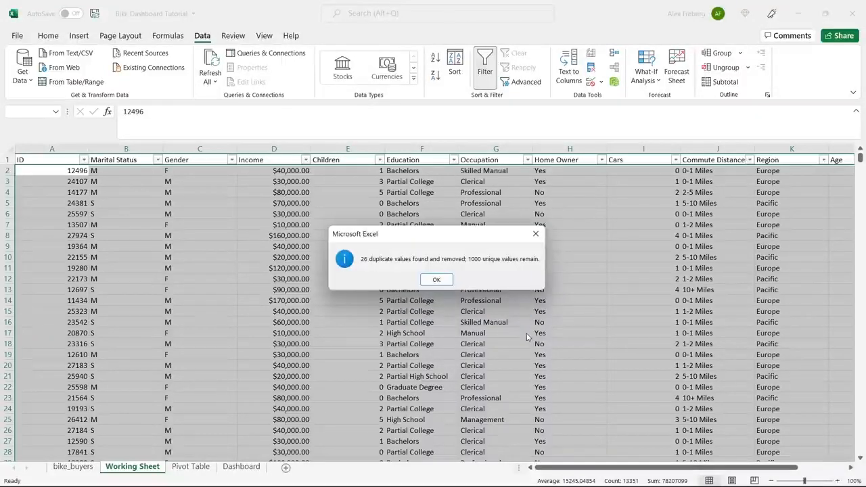
pyautogui.click(437, 281)
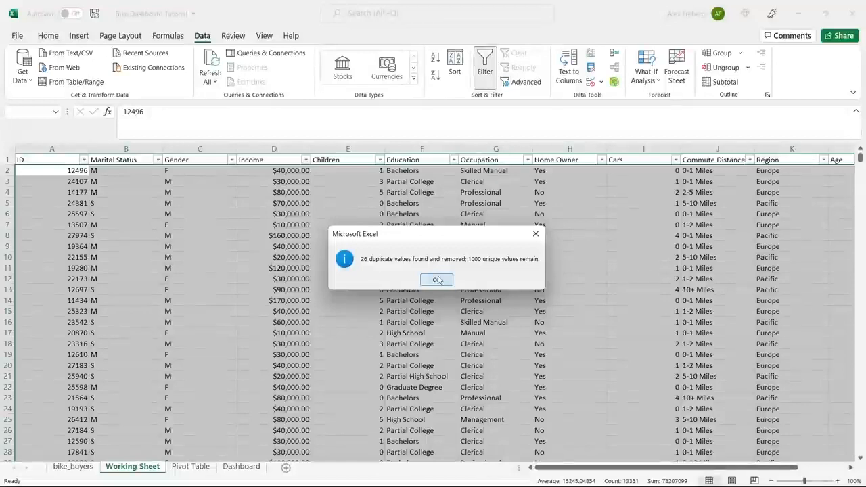
pyautogui.click(437, 280)
pyautogui.click(437, 269)
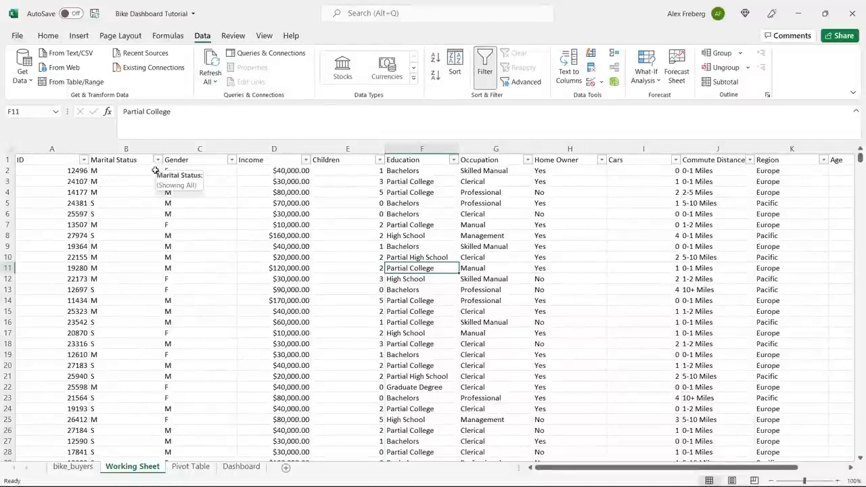
# Replace every M with Married in the Marital Status column of Working Sheet, searching by columns with case matching.
pyautogui.click(127, 148)
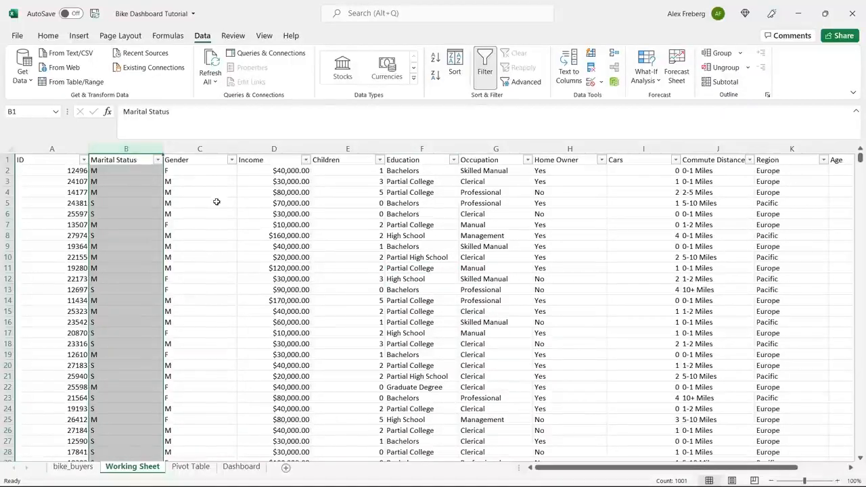
pyautogui.hotkey('ctrl', 'h')
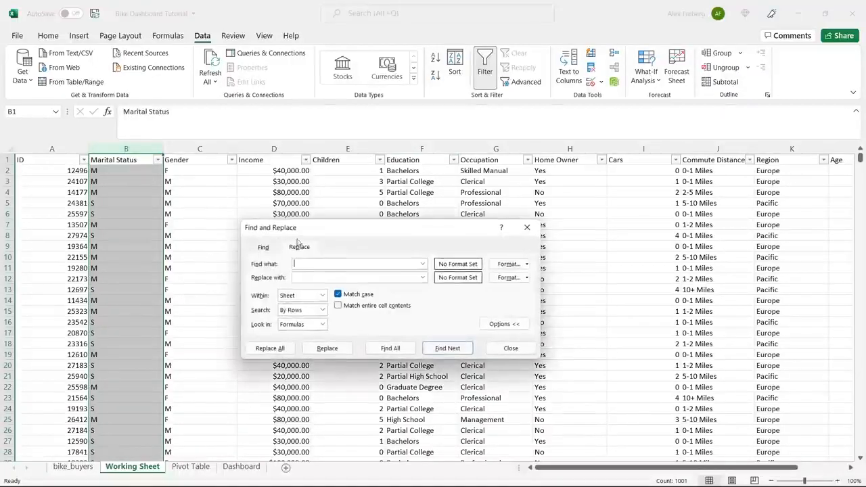
pyautogui.moveTo(342, 230); pyautogui.dragTo(355, 193)
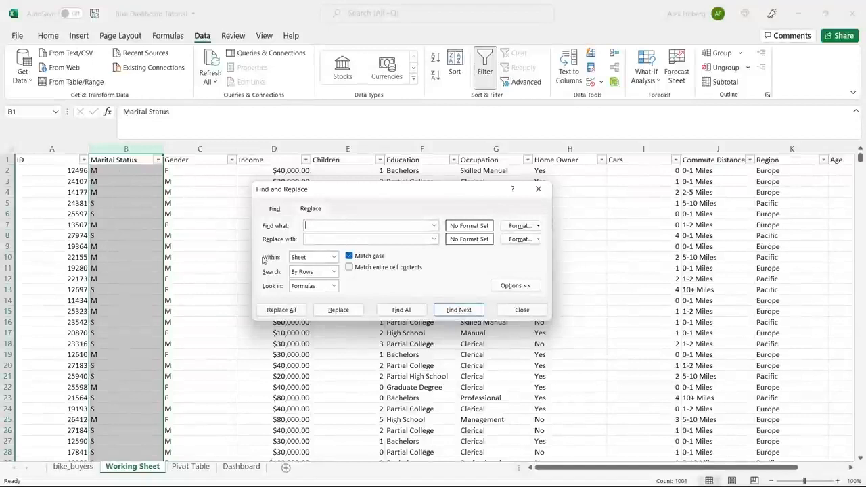
pyautogui.click(333, 272)
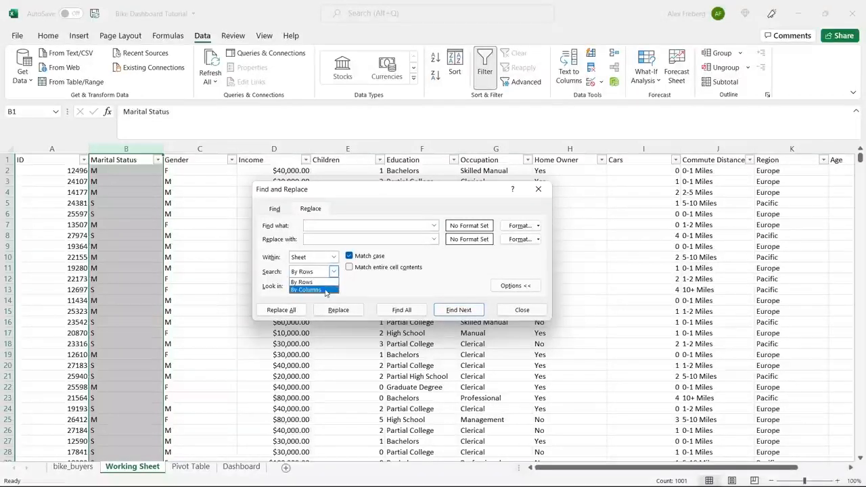
pyautogui.click(325, 290)
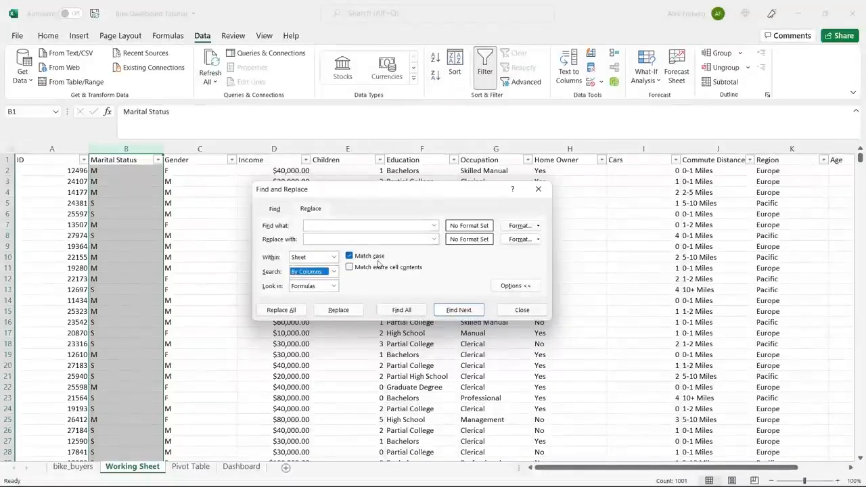
pyautogui.click(365, 227)
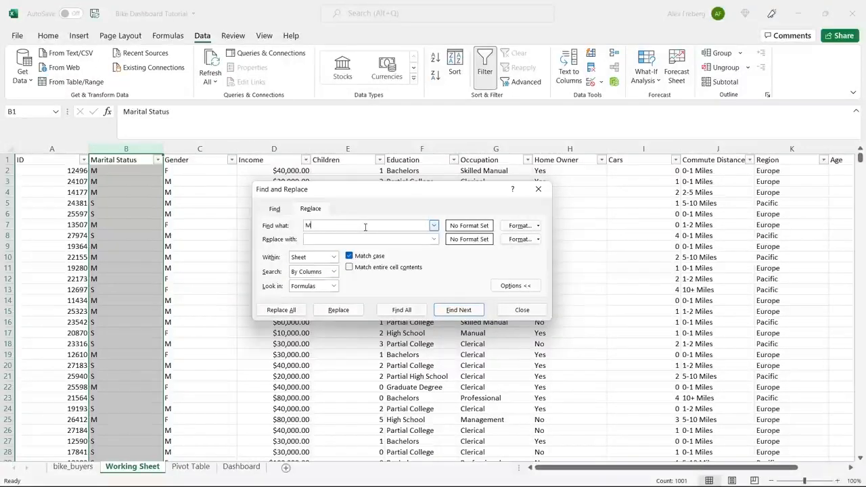
pyautogui.click(357, 240)
pyautogui.write('Married')
pyautogui.click(291, 310)
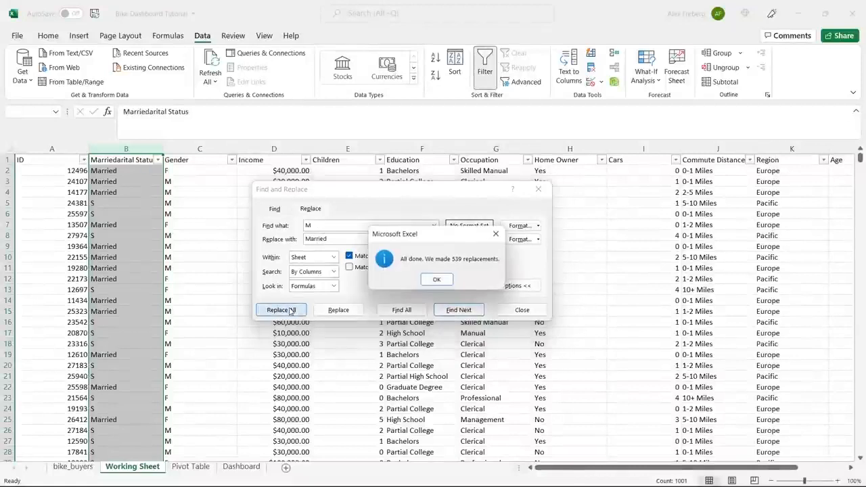
pyautogui.click(436, 279)
# Replace every S with Single in the Marital Status column and close Find and Replace.
pyautogui.click(354, 228)
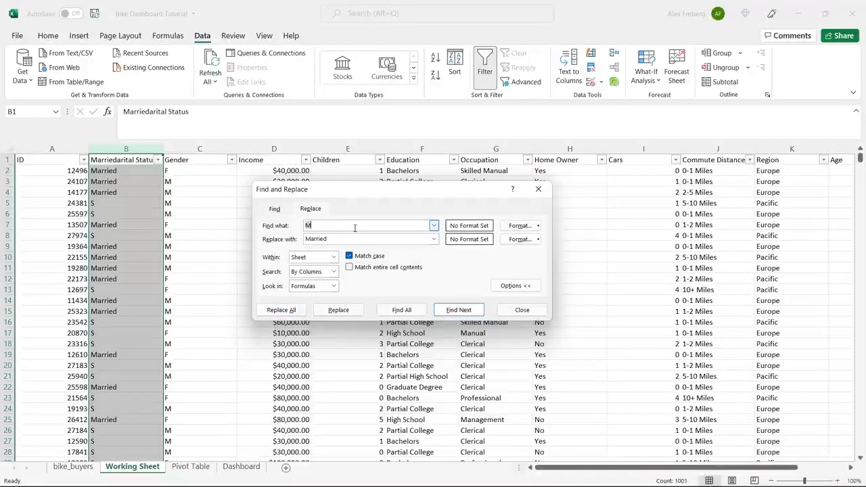
pyautogui.write('S')
pyautogui.click(347, 240)
pyautogui.doubleClick(348, 241)
pyautogui.write('Si')
pyautogui.click(282, 310)
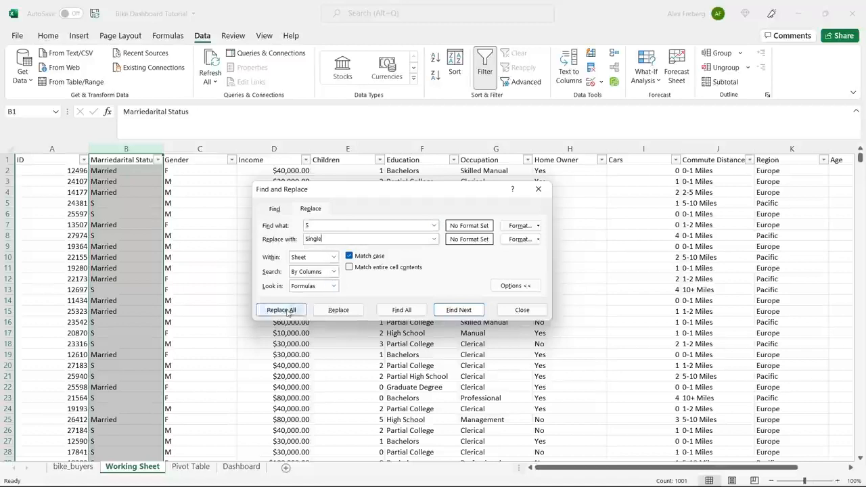
pyautogui.click(436, 278)
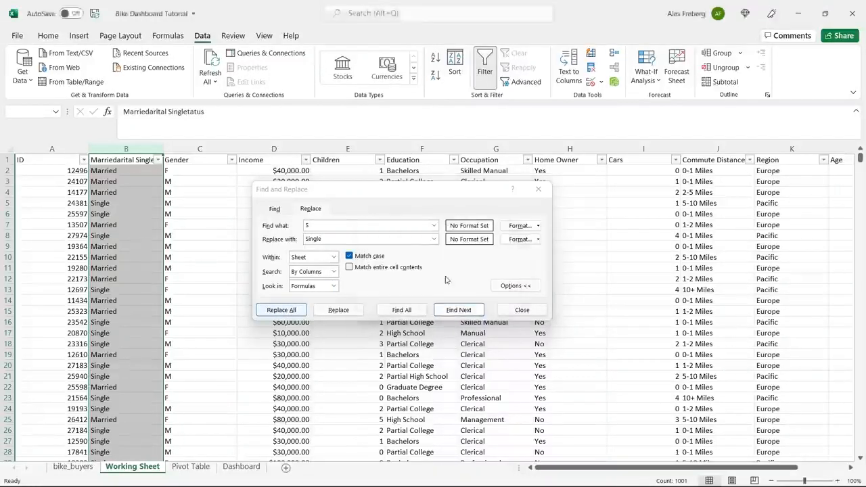
pyautogui.click(538, 188)
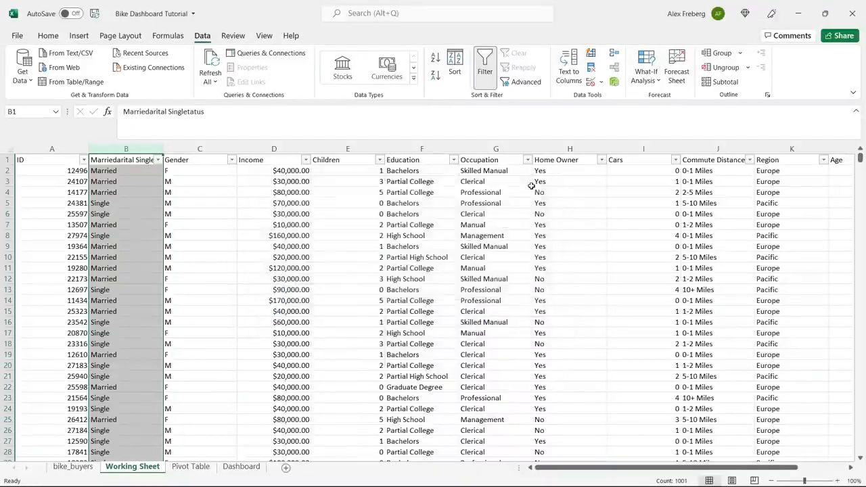
# Replace every M with Male in the Gender column, searching by columns with case matching.
pyautogui.click(200, 148)
pyautogui.hotkey('ctrl', 'h')
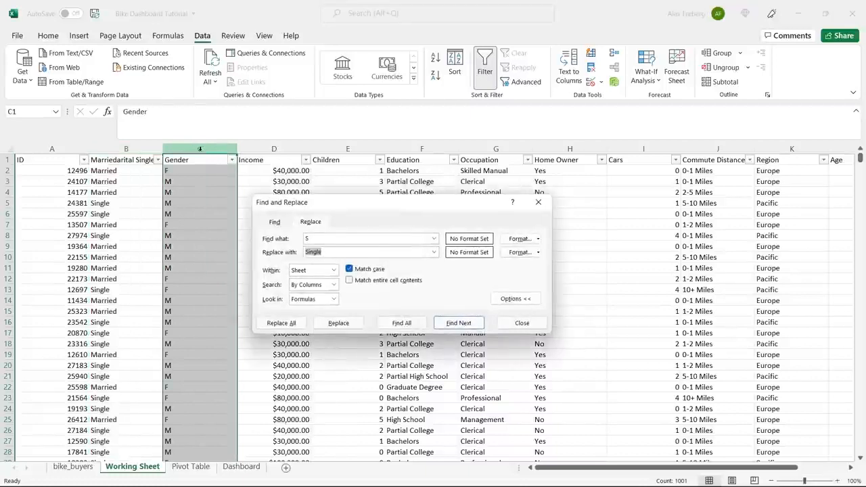
pyautogui.click(316, 238)
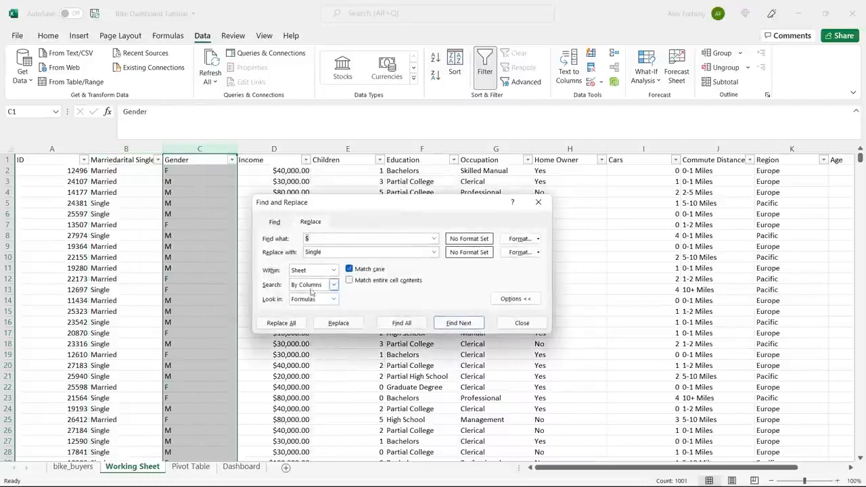
pyautogui.doubleClick(336, 250)
pyautogui.write('Male')
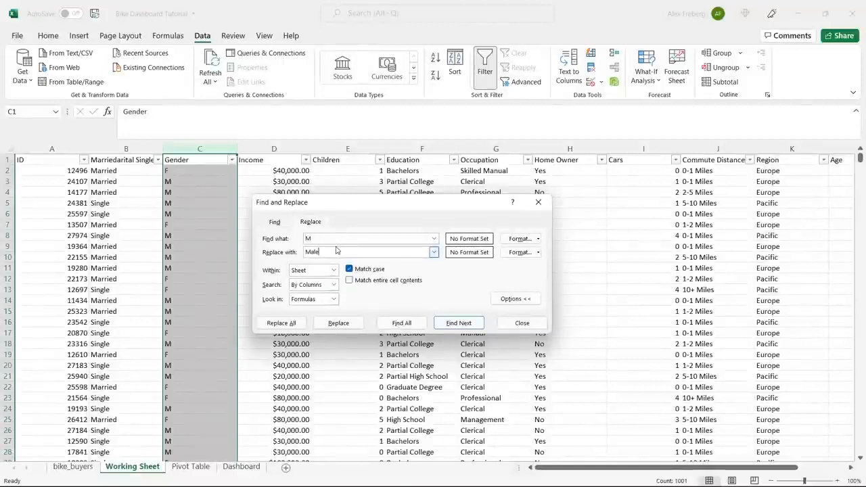
pyautogui.click(281, 323)
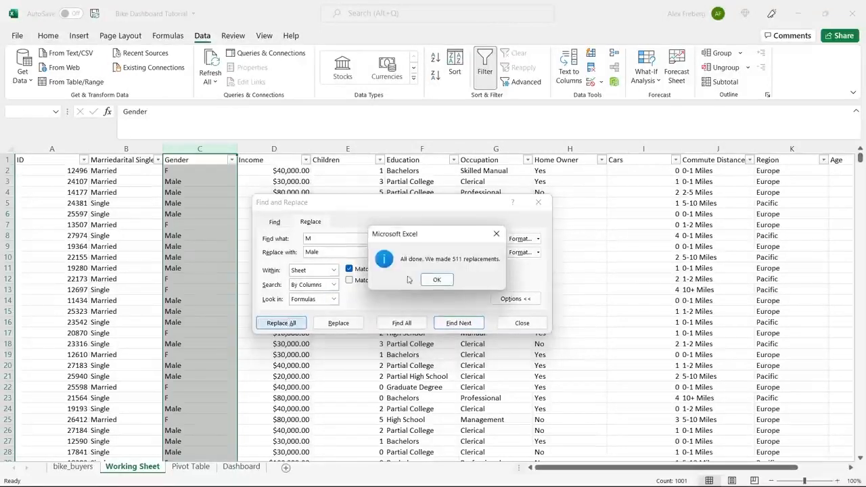
pyautogui.click(437, 280)
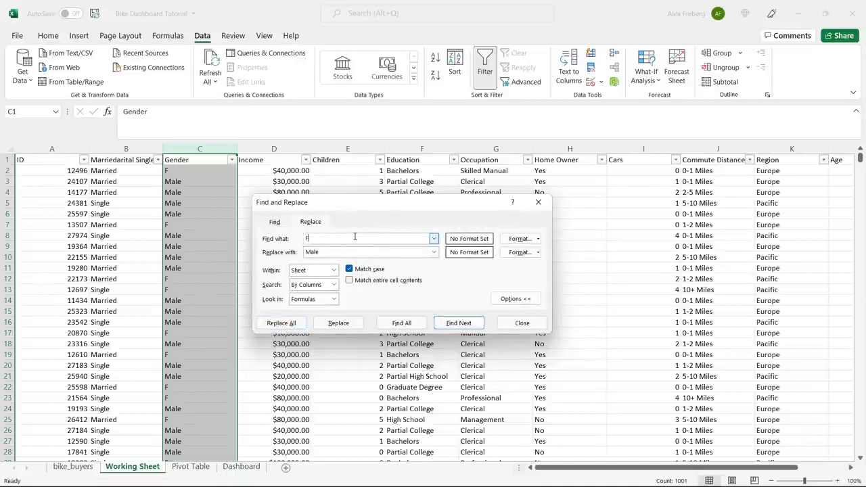
# Replace every F with Female in the Gender column and close Find and Replace.
pyautogui.doubleClick(344, 251)
pyautogui.write('Fem')
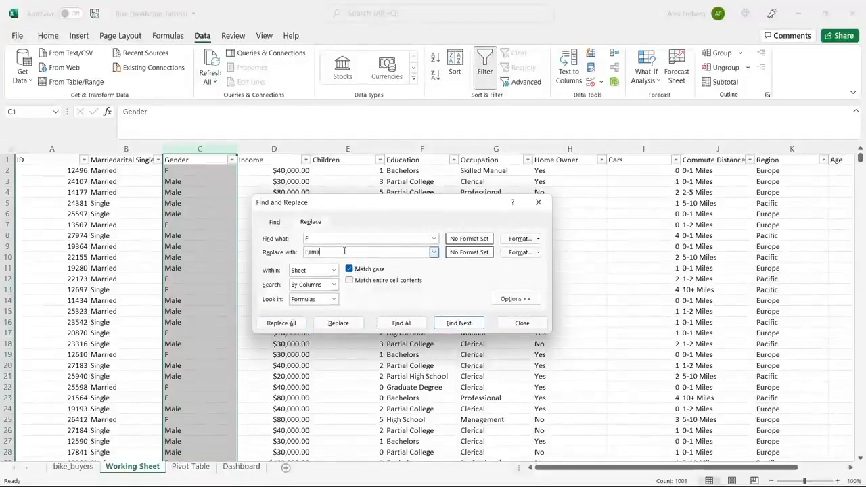
pyautogui.click(281, 322)
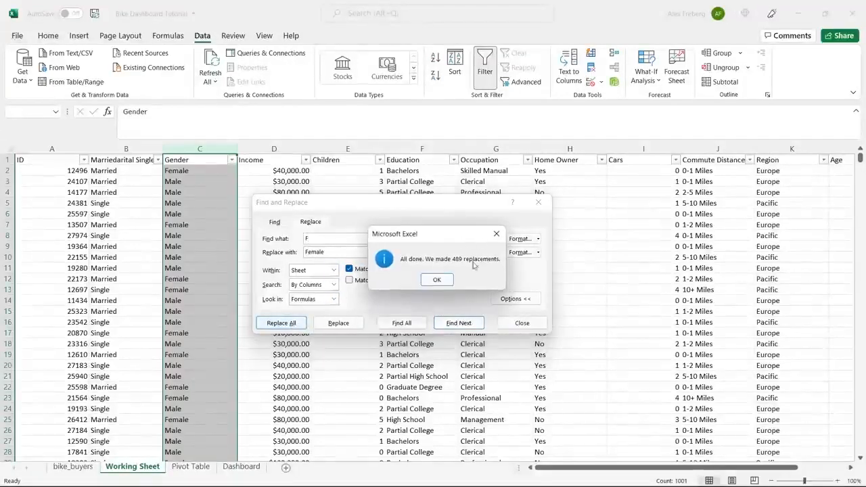
pyautogui.click(438, 278)
pyautogui.click(538, 201)
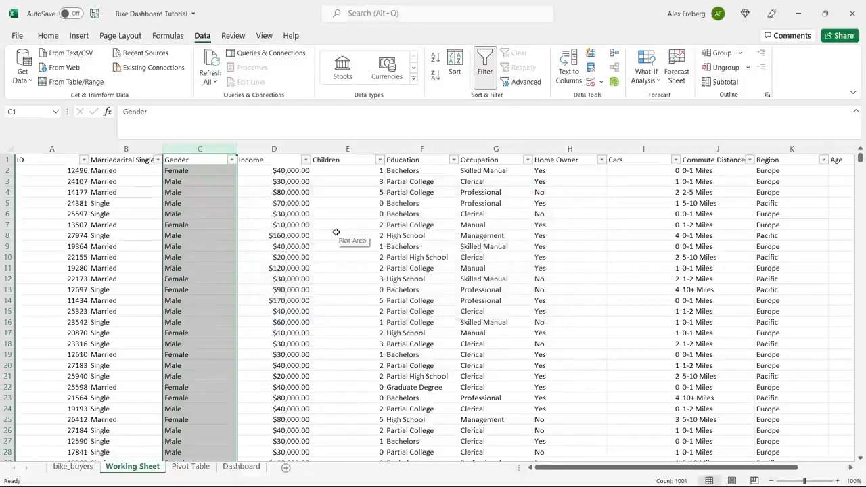
pyautogui.click(336, 232)
# Format the whole Income column as Currency with no decimal places.
pyautogui.click(274, 148)
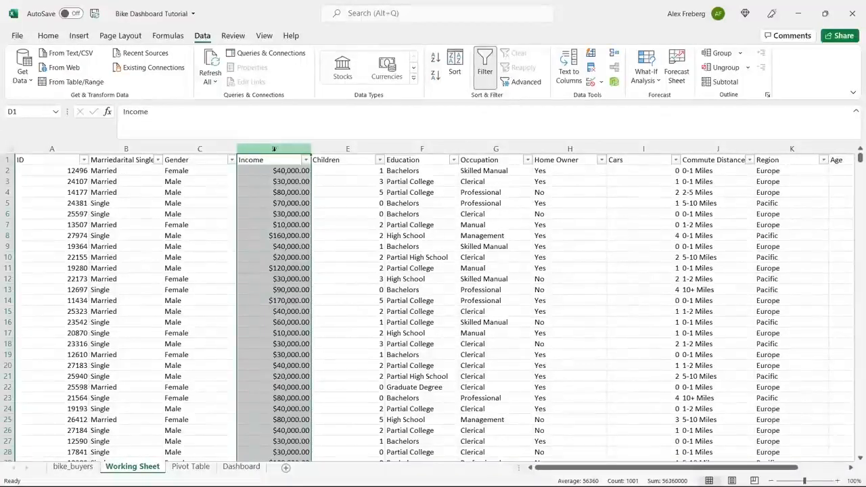
pyautogui.click(288, 180)
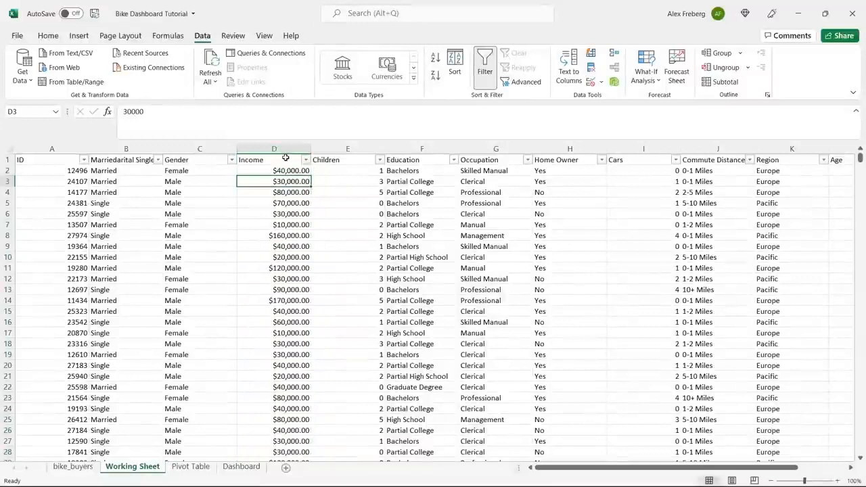
pyautogui.click(48, 36)
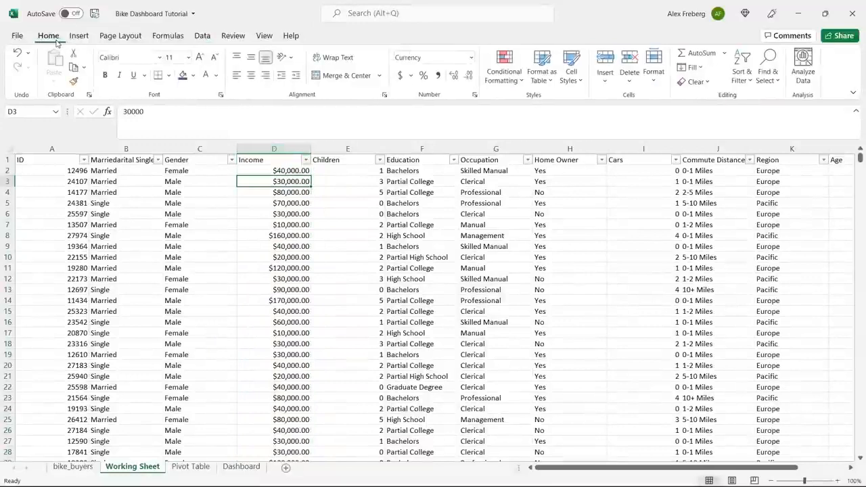
pyautogui.click(280, 150)
pyautogui.click(472, 57)
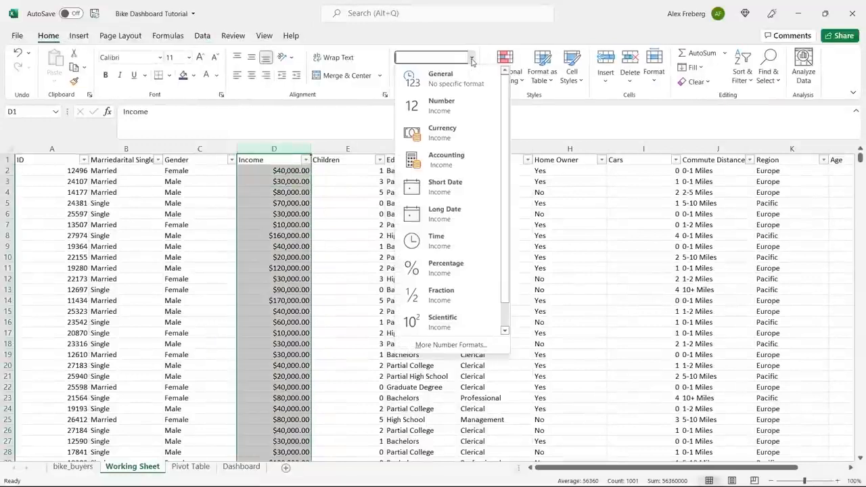
pyautogui.click(464, 128)
pyautogui.click(465, 76)
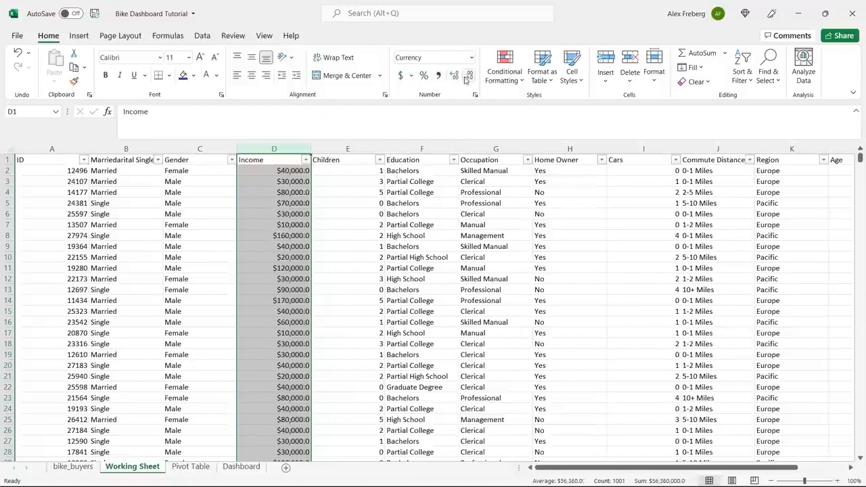
pyautogui.click(465, 76)
pyautogui.click(294, 175)
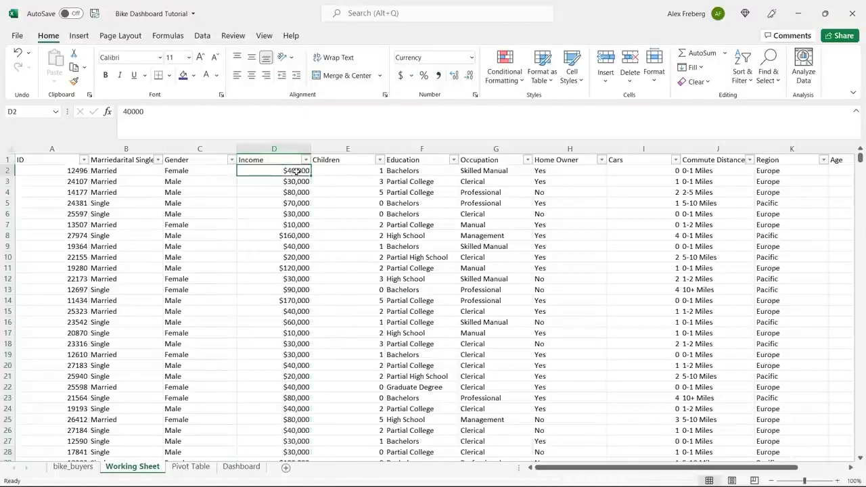
# Examine the distinct filter values in the Income, Children, Education and Occupation columns without applying any filter.
pyautogui.click(305, 160)
pyautogui.scroll(-5, 303, 308)
pyautogui.scroll(5, 307, 303)
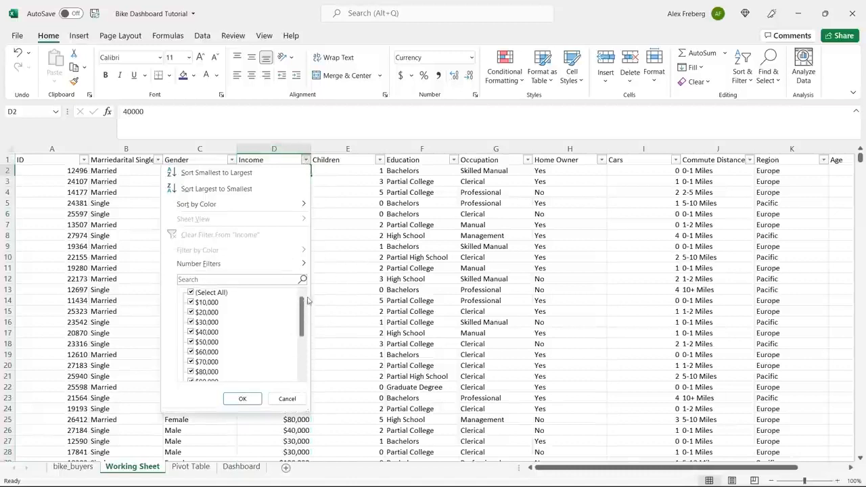
pyautogui.press('Escape')
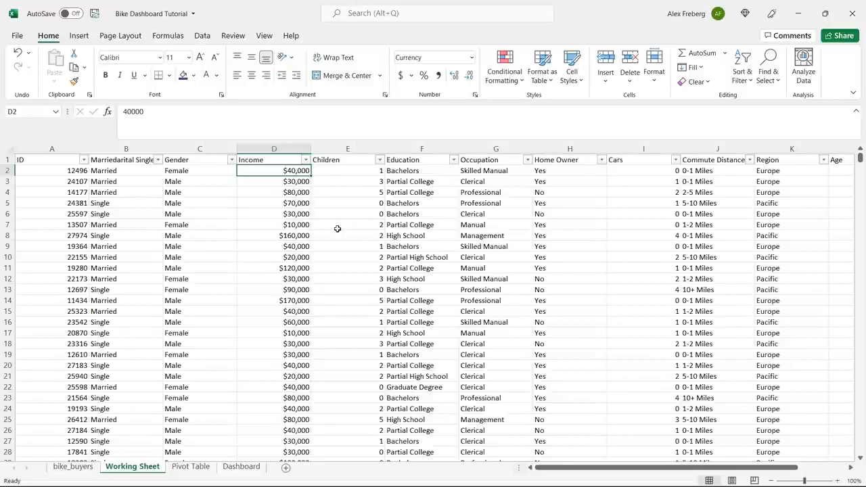
pyautogui.click(380, 160)
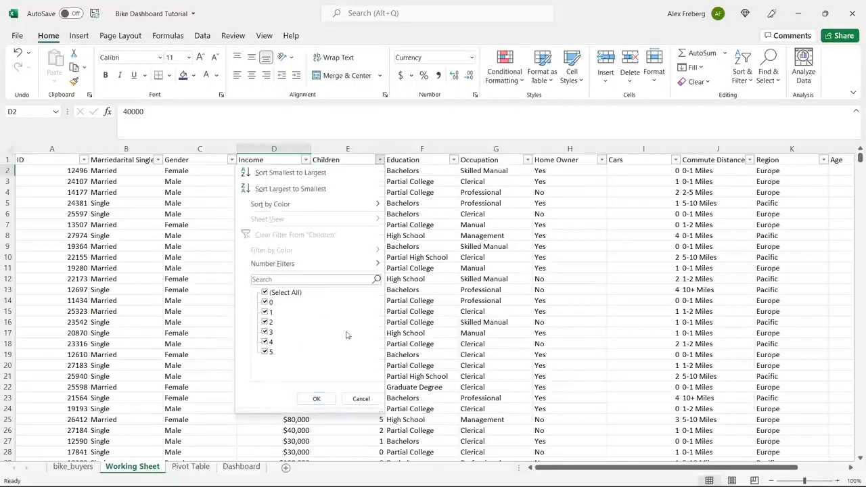
pyautogui.click(443, 172)
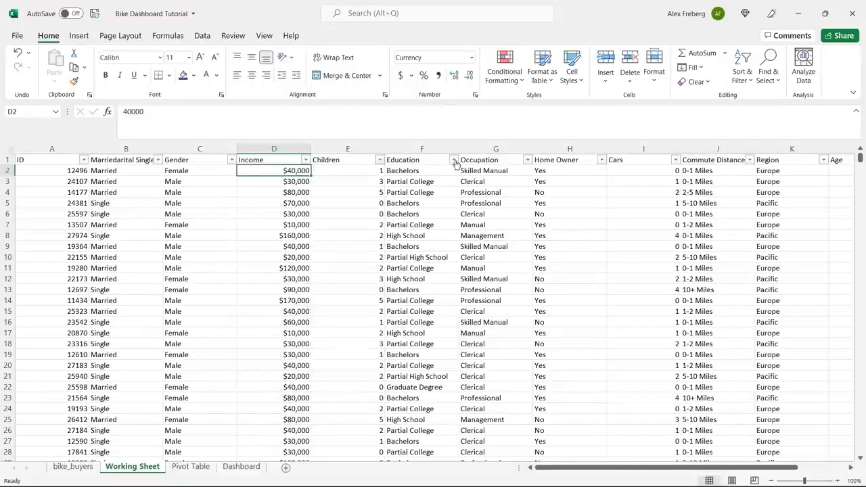
pyautogui.click(454, 159)
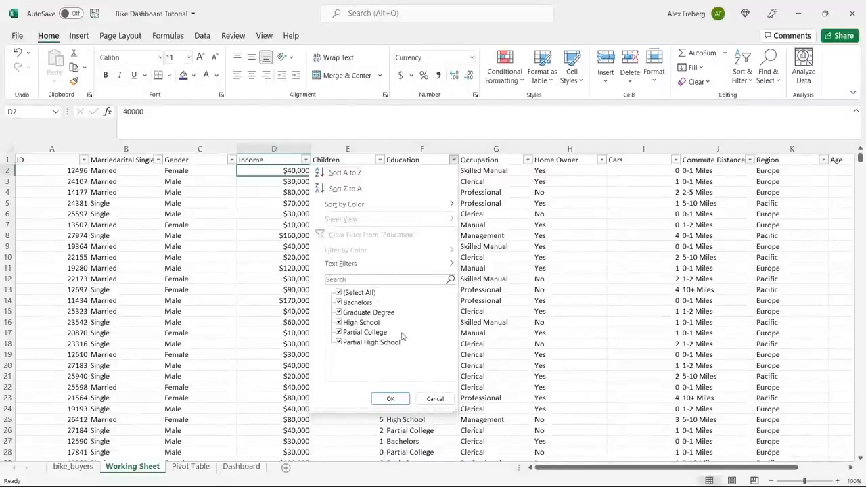
pyautogui.click(511, 230)
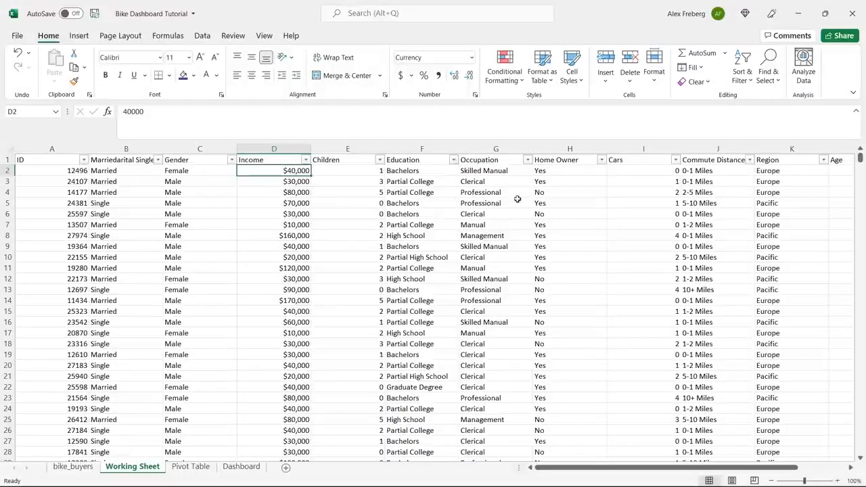
pyautogui.click(527, 159)
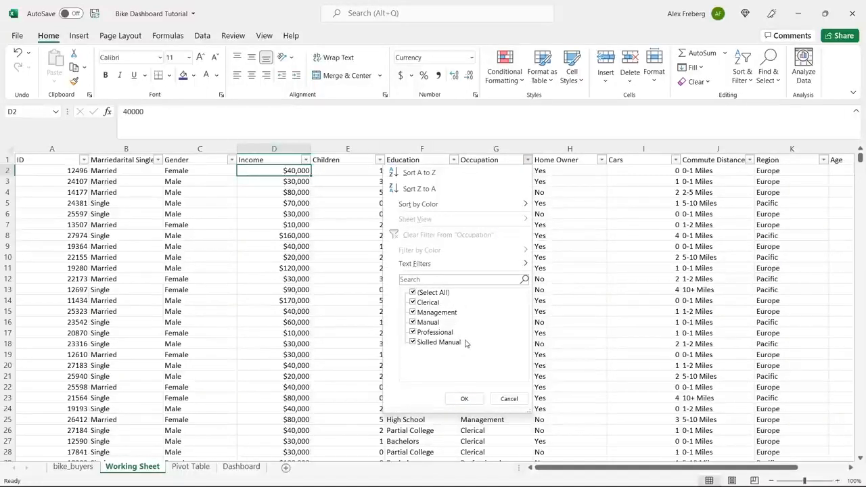
pyautogui.click(583, 197)
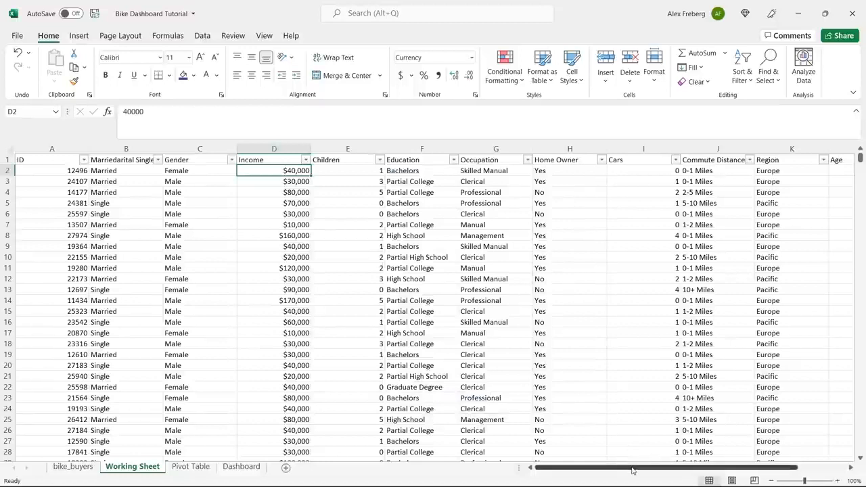
# Examine the distinct filter values in the Home Owner, Cars and Commute Distance columns without applying any filter.
pyautogui.moveTo(633, 471); pyautogui.dragTo(682, 470)
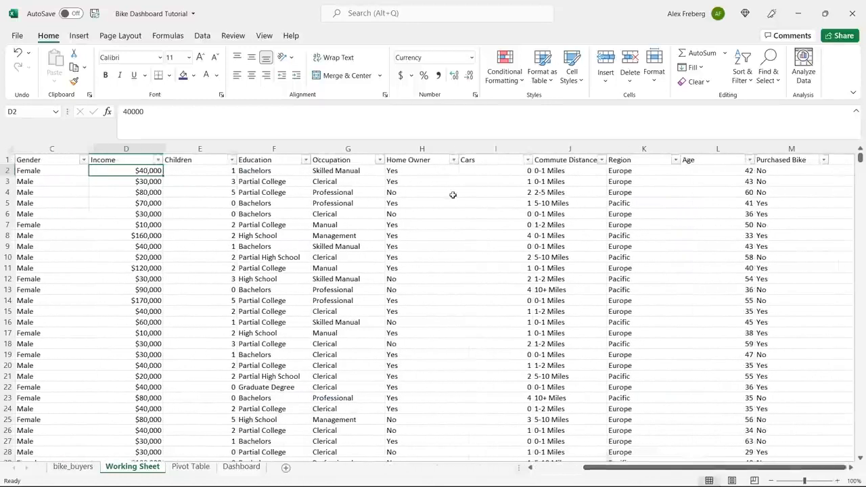
pyautogui.click(454, 160)
pyautogui.click(529, 168)
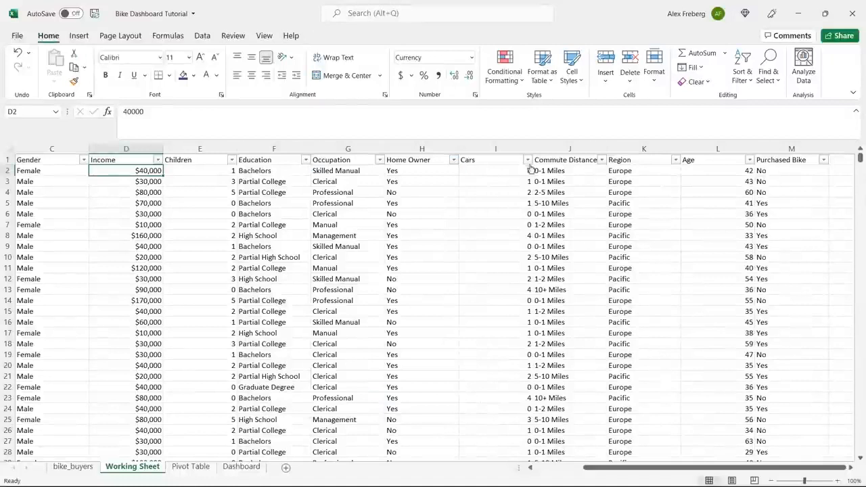
pyautogui.click(527, 160)
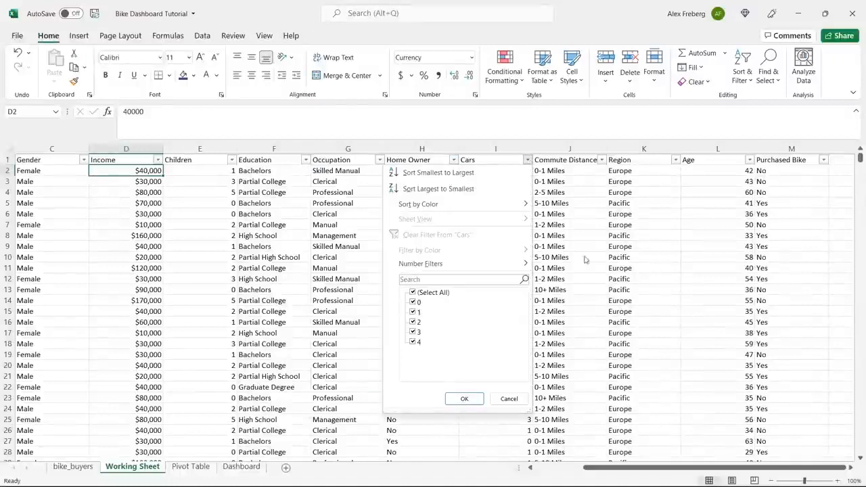
pyautogui.click(579, 203)
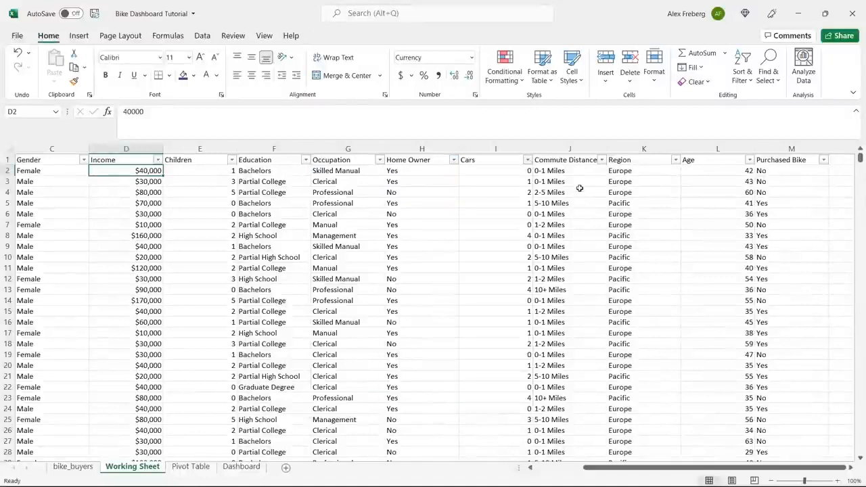
pyautogui.click(600, 159)
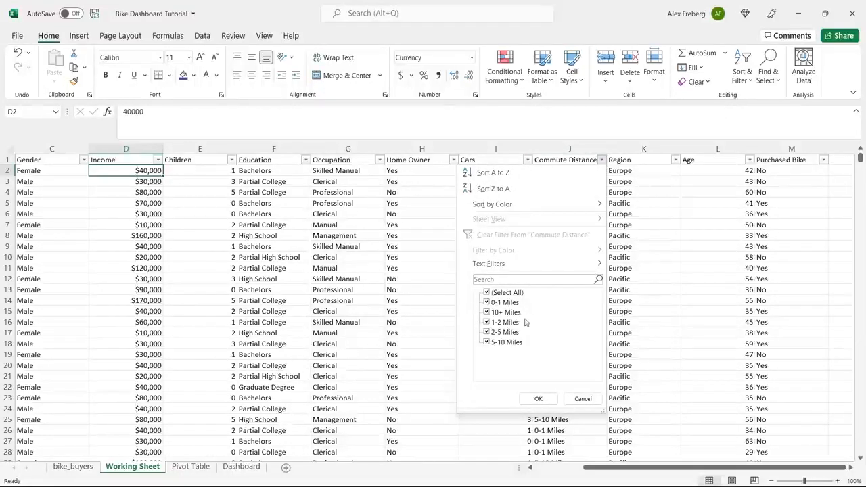
pyautogui.click(583, 399)
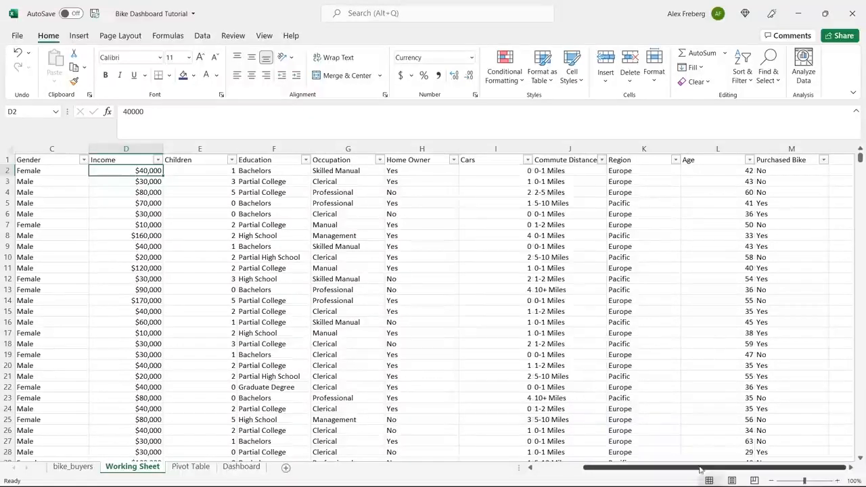
# Examine the distinct filter values in the Region and Age columns, leaving all values selected.
pyautogui.moveTo(693, 473); pyautogui.dragTo(707, 468)
pyautogui.click(850, 468)
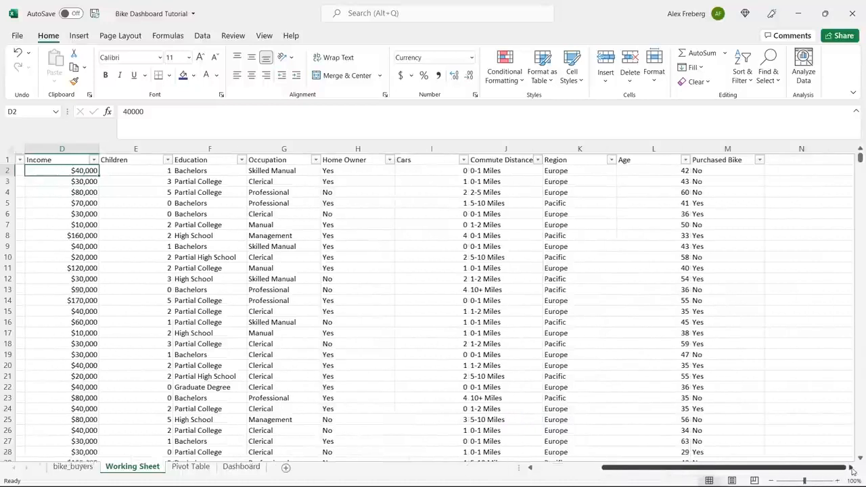
pyautogui.click(851, 468)
pyautogui.click(527, 159)
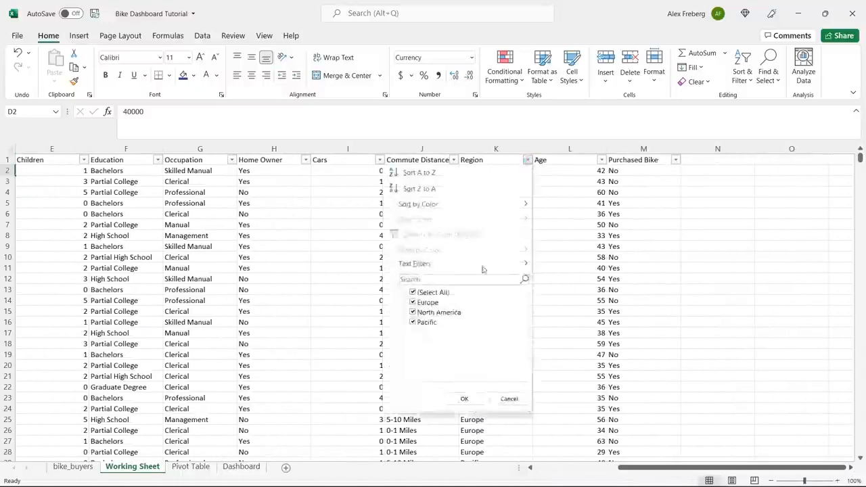
pyautogui.click(464, 399)
pyautogui.click(601, 160)
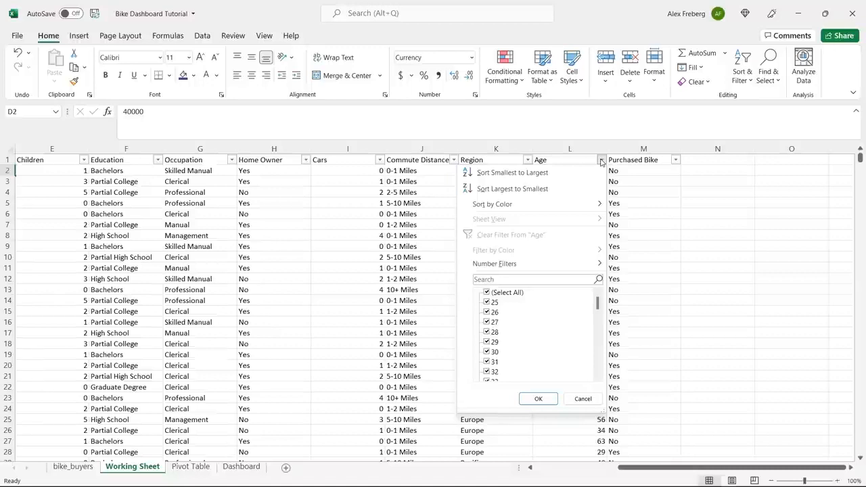
pyautogui.click(585, 397)
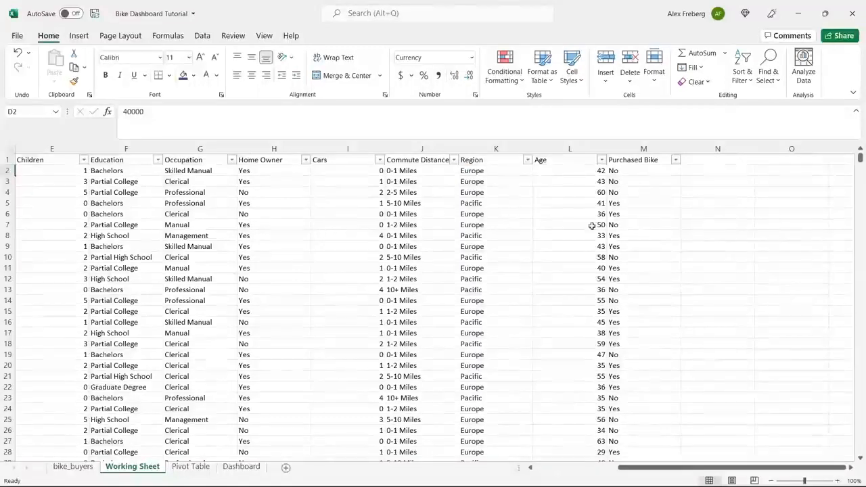
pyautogui.click(601, 162)
pyautogui.moveTo(598, 306)
pyautogui.mouseDown()
pyautogui.moveTo(600, 380)
pyautogui.moveTo(600, 303)
pyautogui.mouseUp()
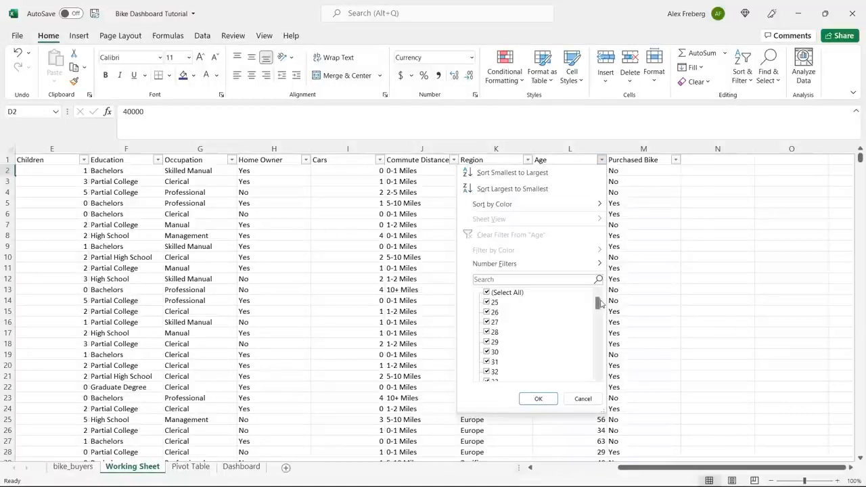
pyautogui.click(582, 399)
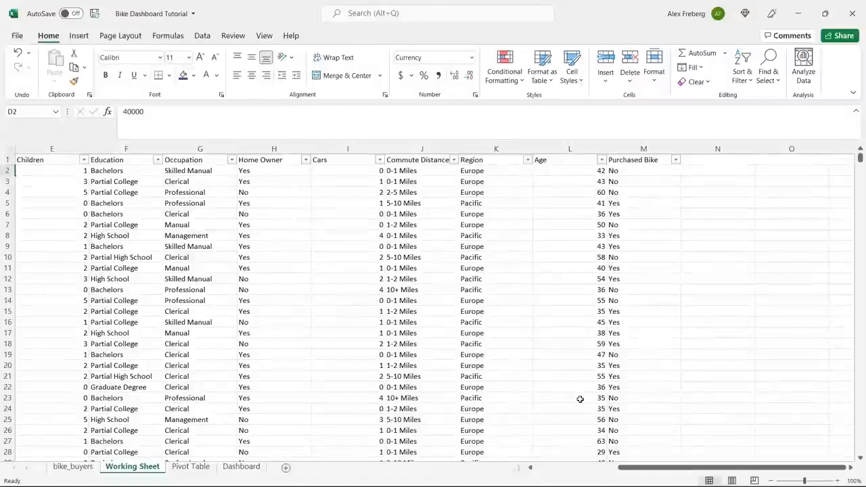
# Insert a new column between Age and Purchased Bike and give it the header Age Brackets.
pyautogui.click(565, 160)
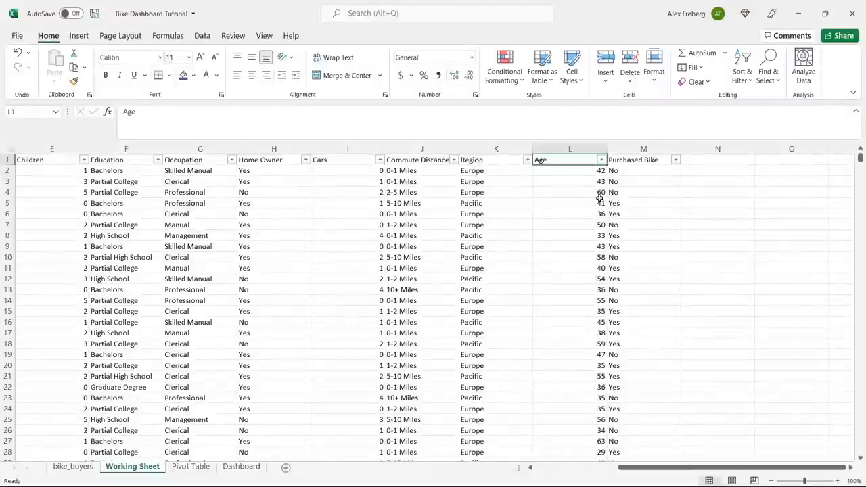
pyautogui.click(636, 148)
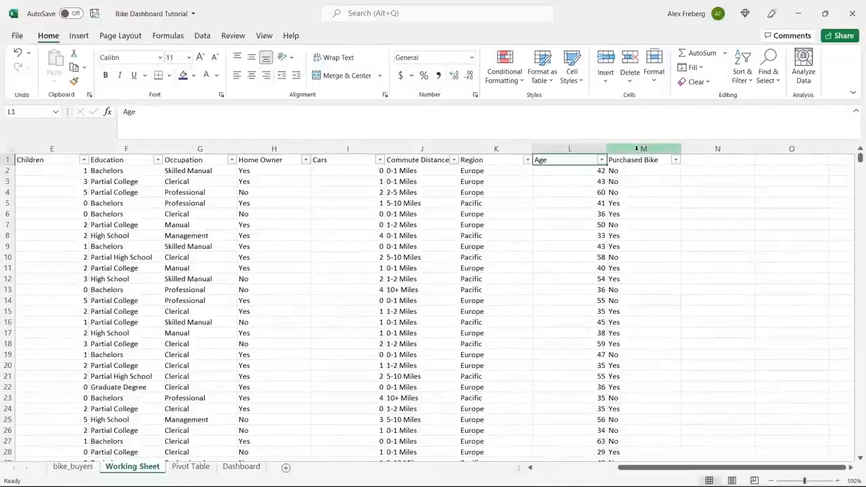
pyautogui.rightClick(638, 150)
pyautogui.click(667, 246)
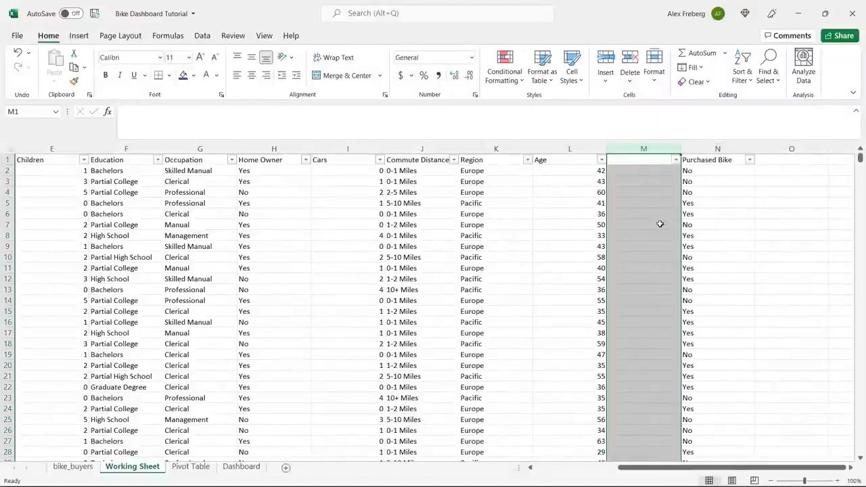
pyautogui.click(637, 160)
pyautogui.write('Age Brackets')
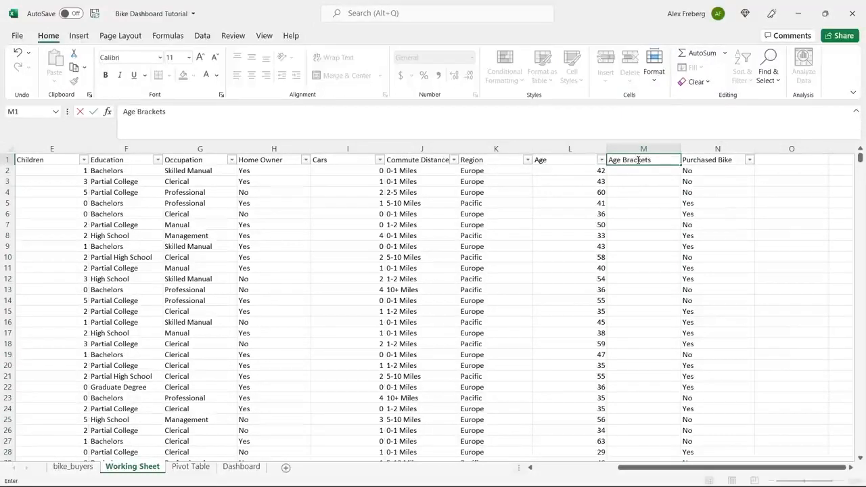
# Start an IF formula in cell M2 under Age Brackets with the logical test L2>31.
pyautogui.click(640, 171)
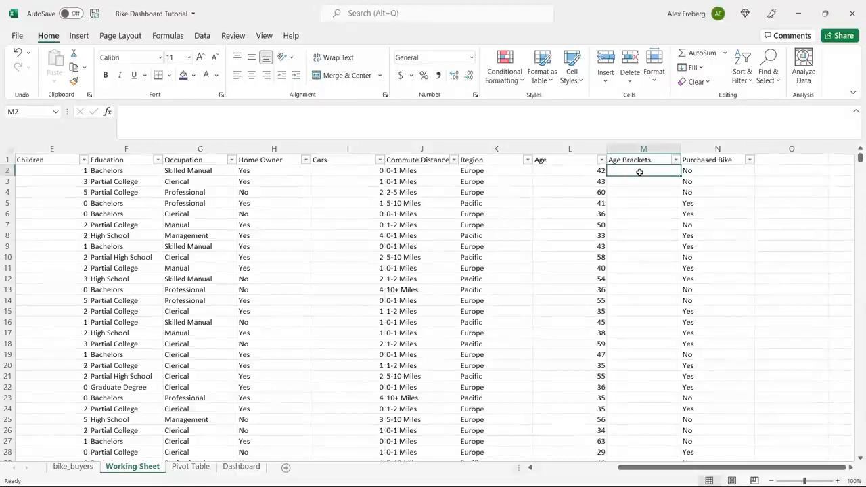
pyautogui.click(634, 119)
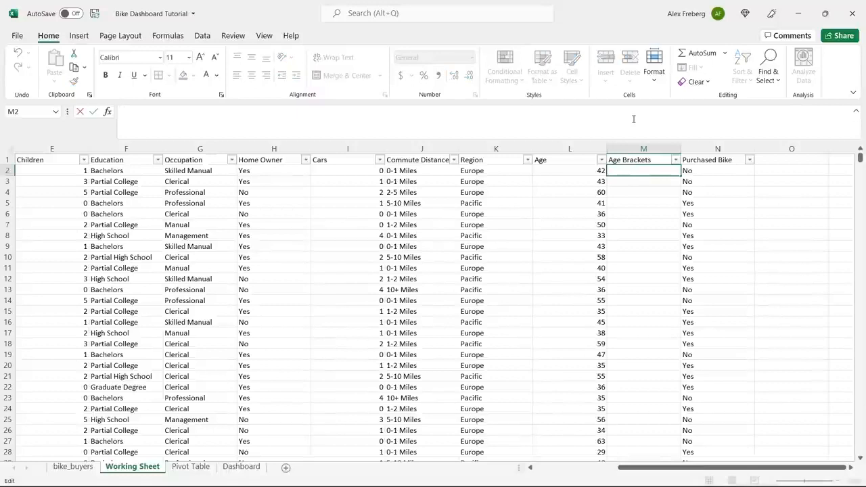
pyautogui.write('=IF')
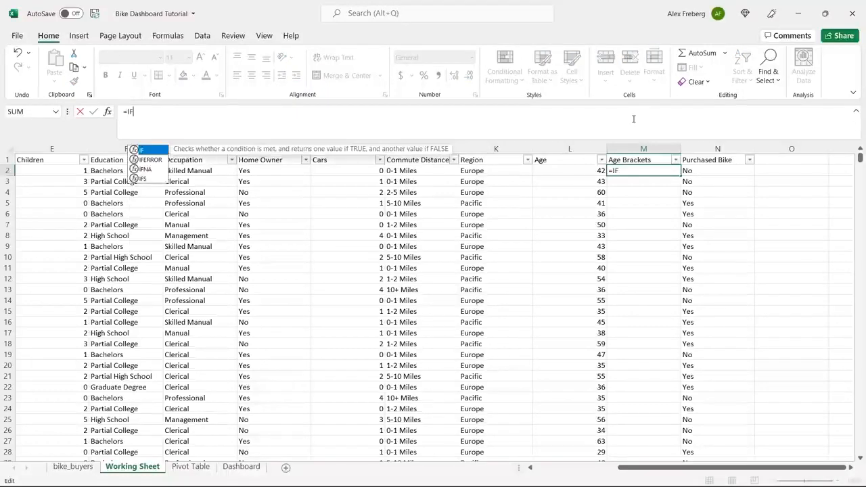
pyautogui.write('(')
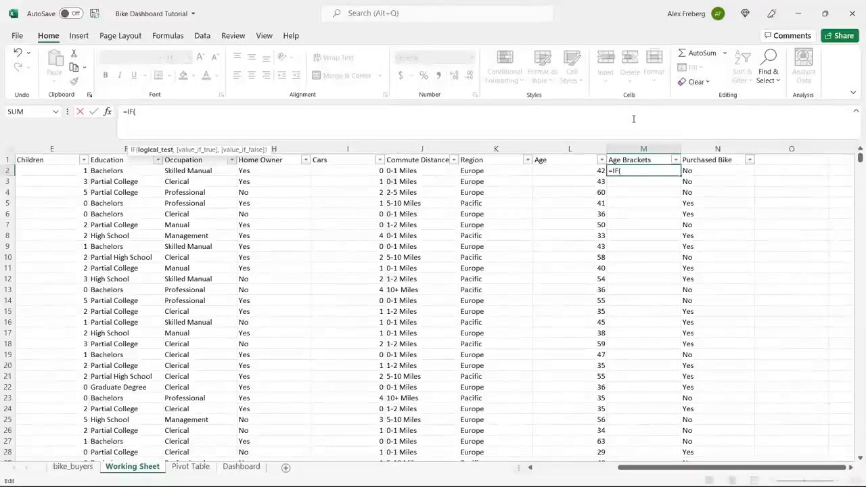
pyautogui.click(577, 170)
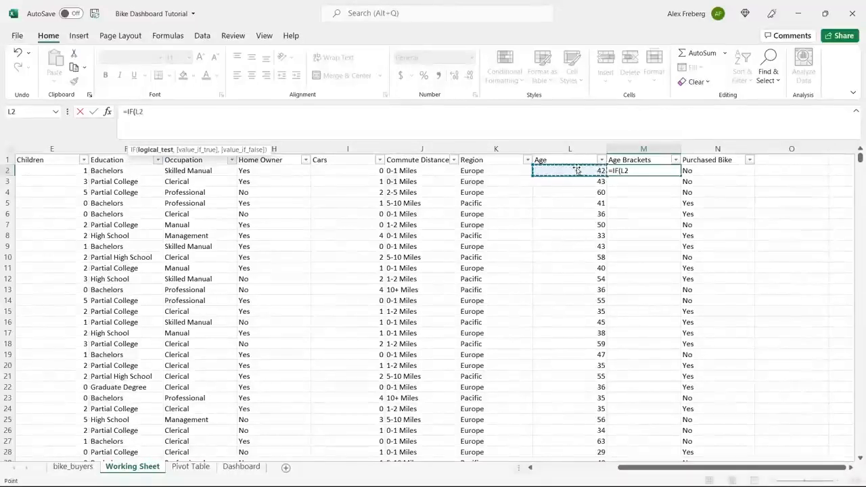
pyautogui.click(509, 114)
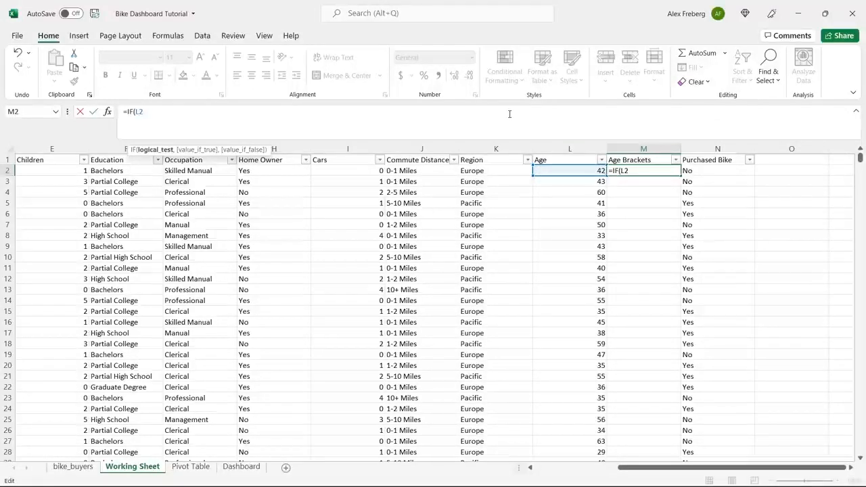
pyautogui.write('>31')
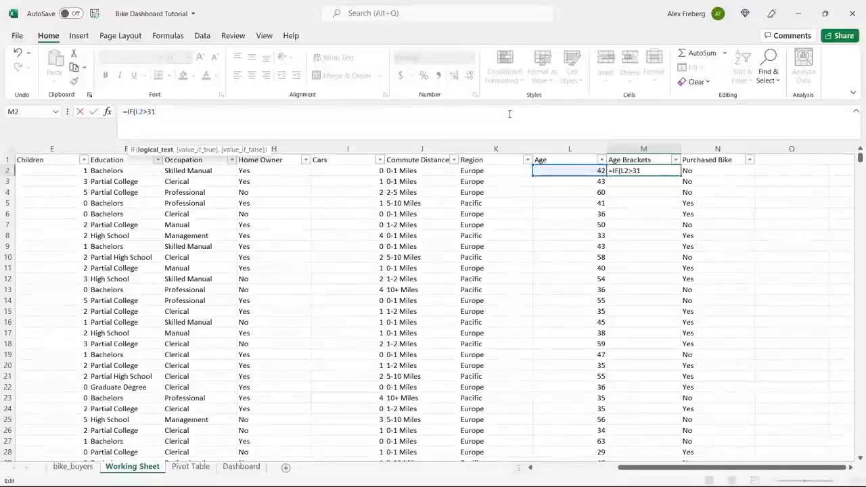
pyautogui.write(',')
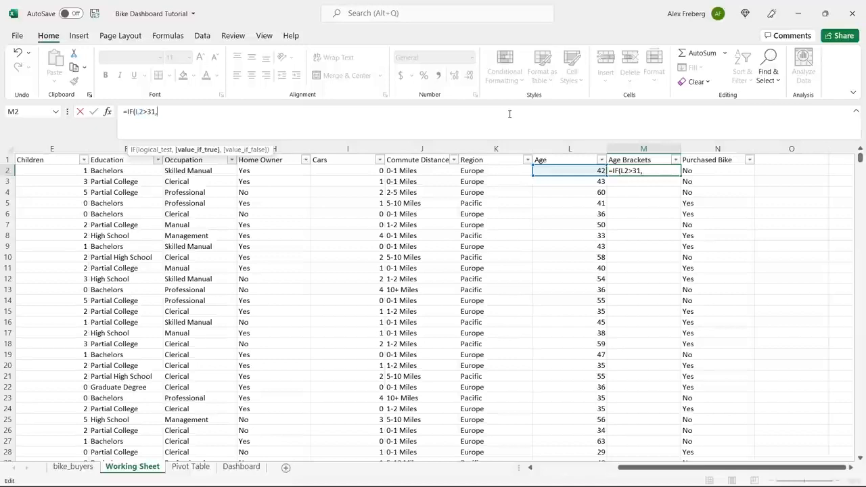
# Complete the IF formula in M2 so it returns "Adolescent" when true and "Invalid" when false.
pyautogui.write('"Adolexcent')
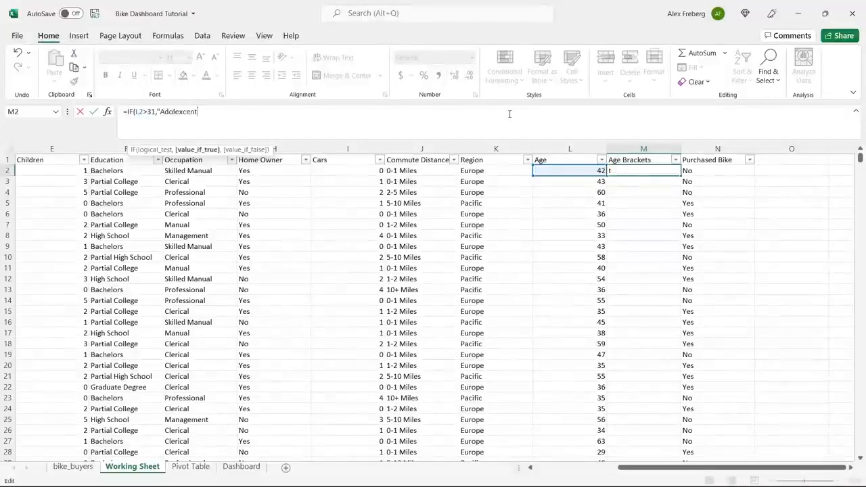
pyautogui.press('BackSpace')
pyautogui.press('BackSpace')
pyautogui.press('BackSpace')
pyautogui.press('BackSpace')
pyautogui.press('BackSpace')
pyautogui.write('scent"')
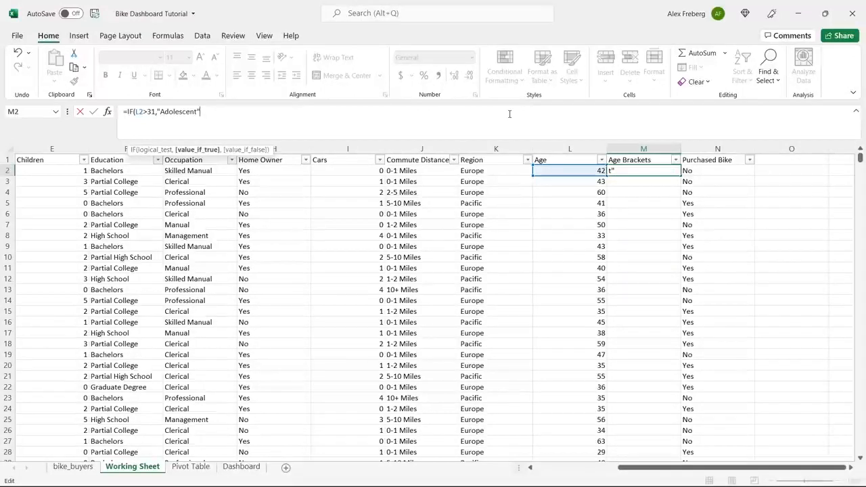
pyautogui.write(',')
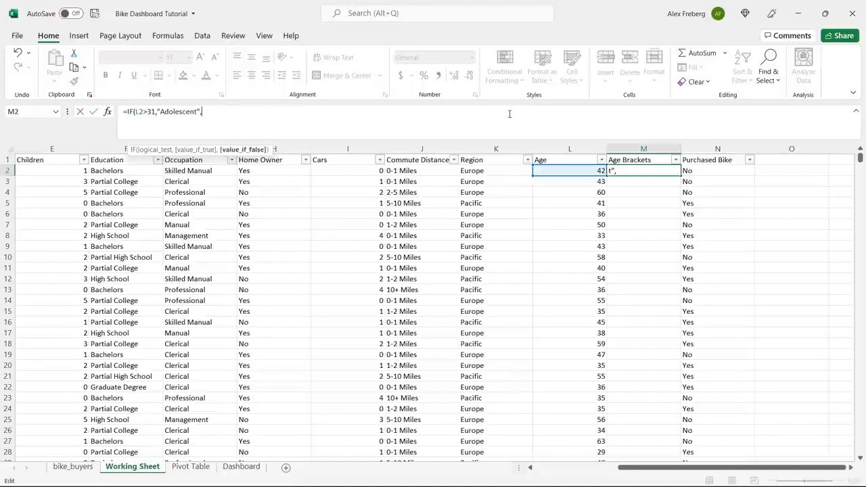
pyautogui.write('"Invl')
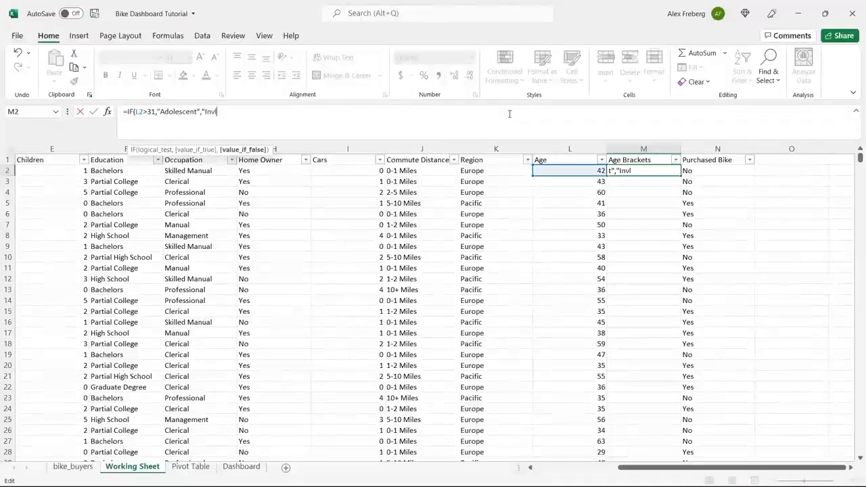
pyautogui.press('BackSpace')
pyautogui.write('alid")')
pyautogui.press('Return')
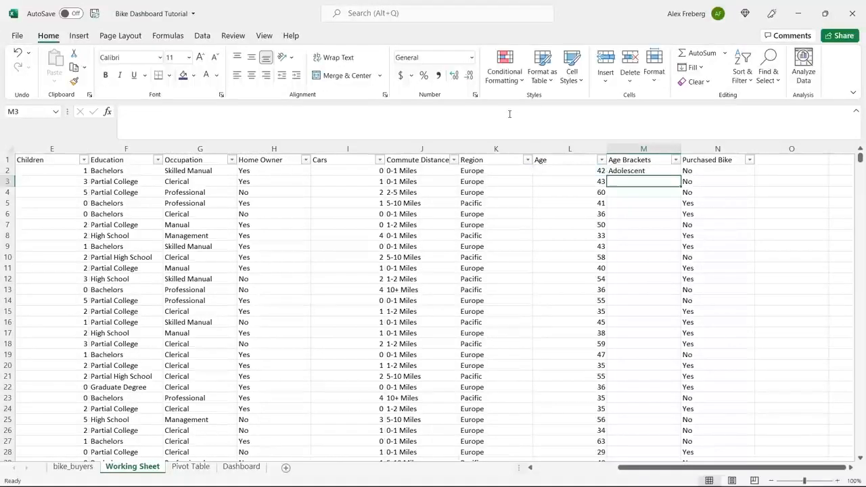
# Fill the M2 formula down the whole Age Brackets column.
pyautogui.click(675, 171)
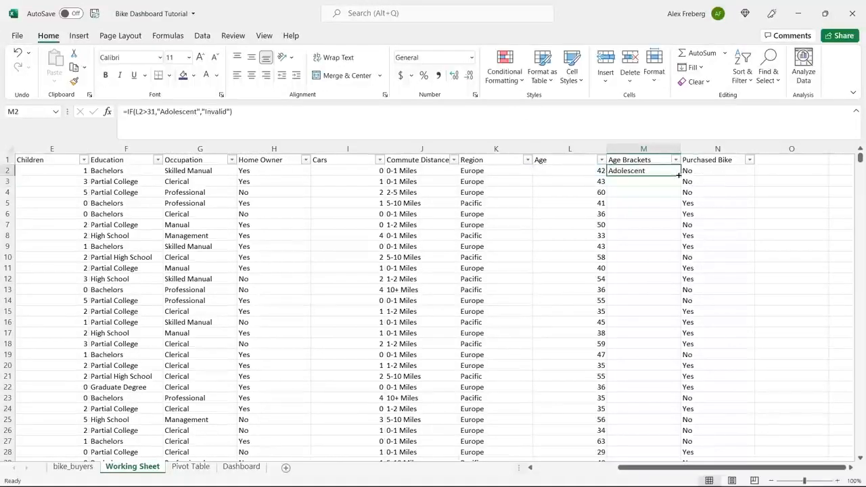
pyautogui.doubleClick(680, 175)
pyautogui.click(616, 200)
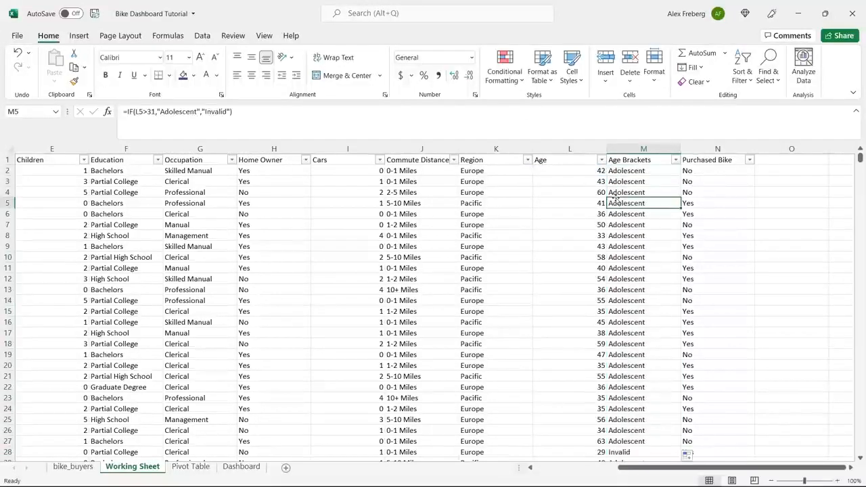
pyautogui.click(586, 171)
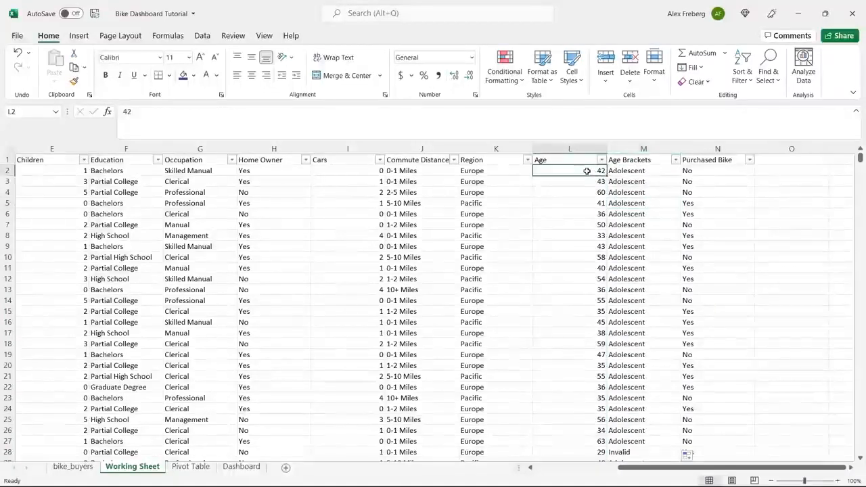
# Change the logical test in M2 to L2<31 and refill the formula down the Age Brackets column.
pyautogui.click(631, 170)
pyautogui.click(147, 111)
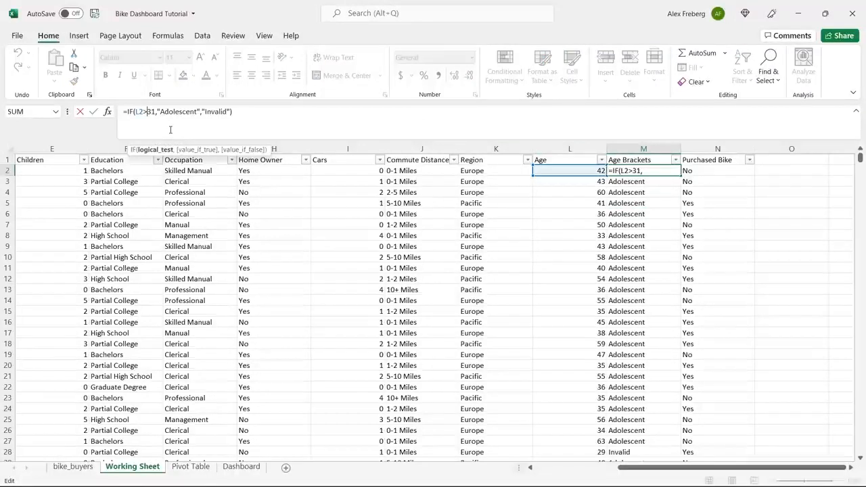
pyautogui.press('BackSpace')
pyautogui.write('<')
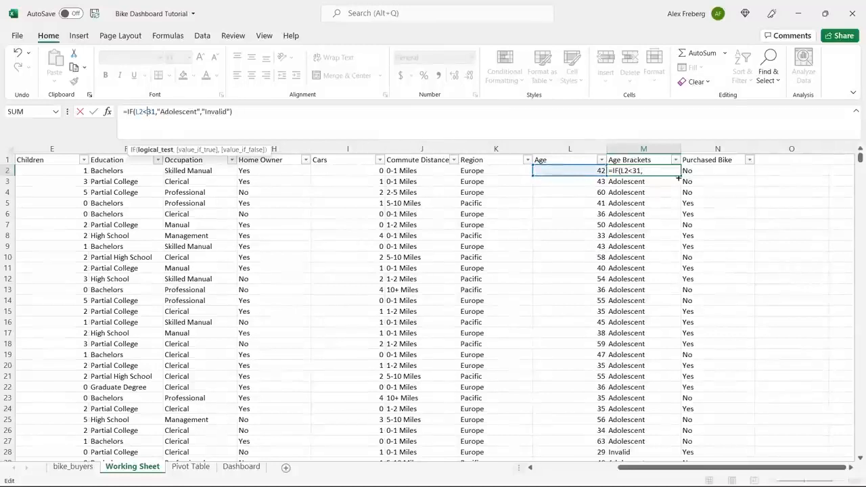
pyautogui.press('Return')
pyautogui.click(664, 171)
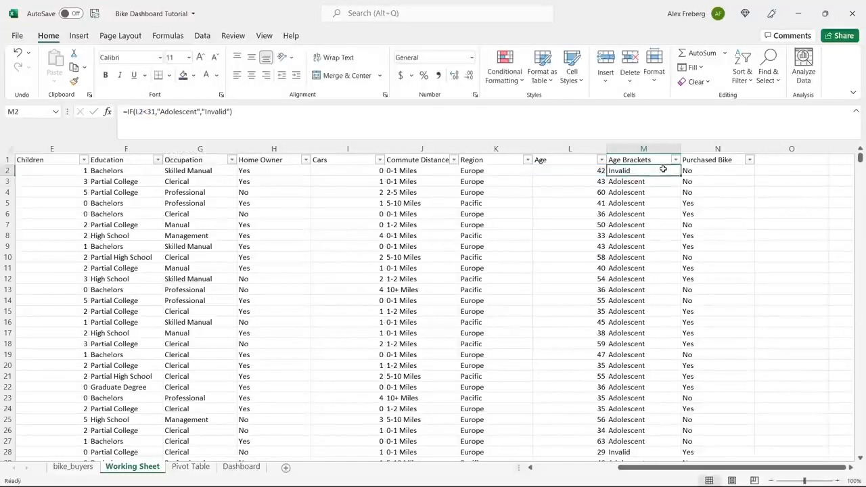
pyautogui.doubleClick(680, 175)
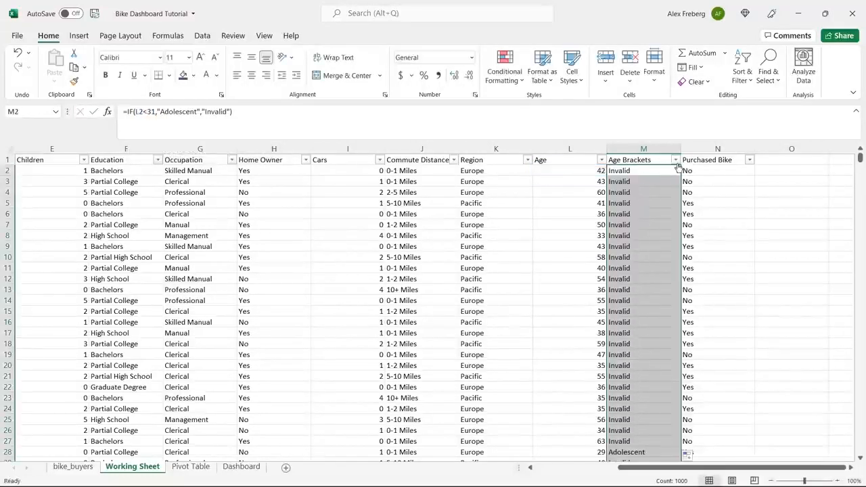
# Compare the Age Brackets results with the ages, and examine the column's distinct filter values without applying a filter.
pyautogui.click(636, 289)
pyautogui.scroll(-4, 636, 290)
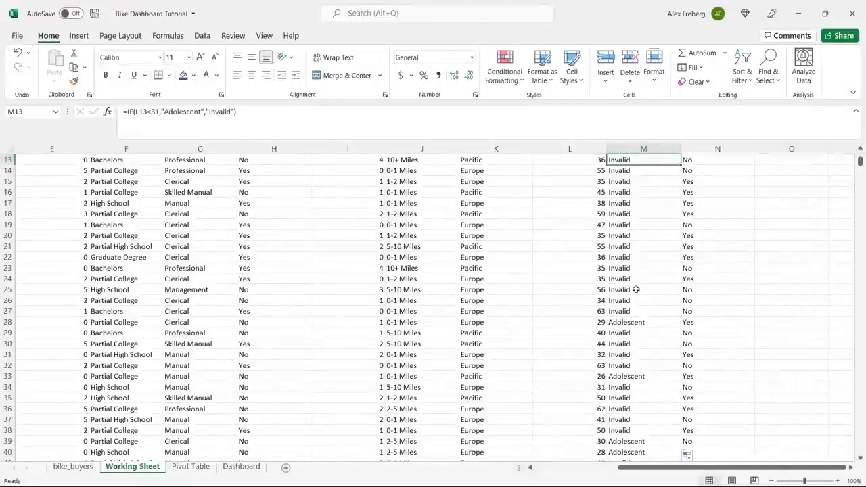
pyautogui.click(598, 387)
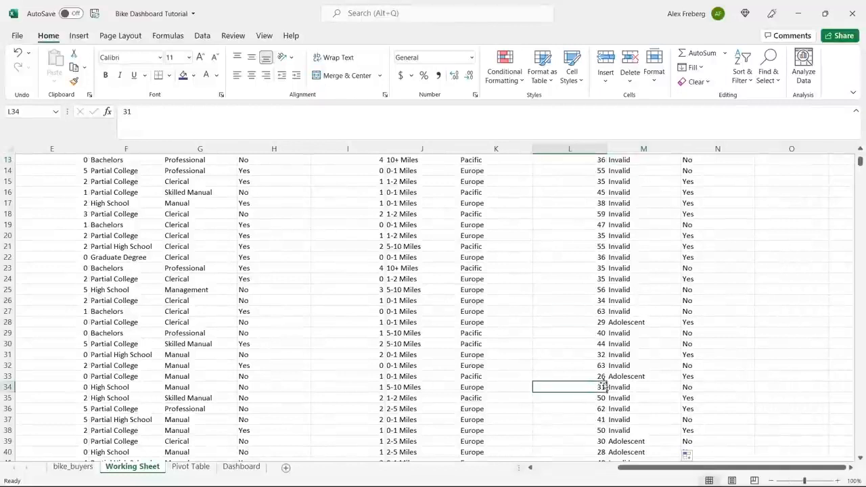
pyautogui.click(628, 387)
pyautogui.click(613, 378)
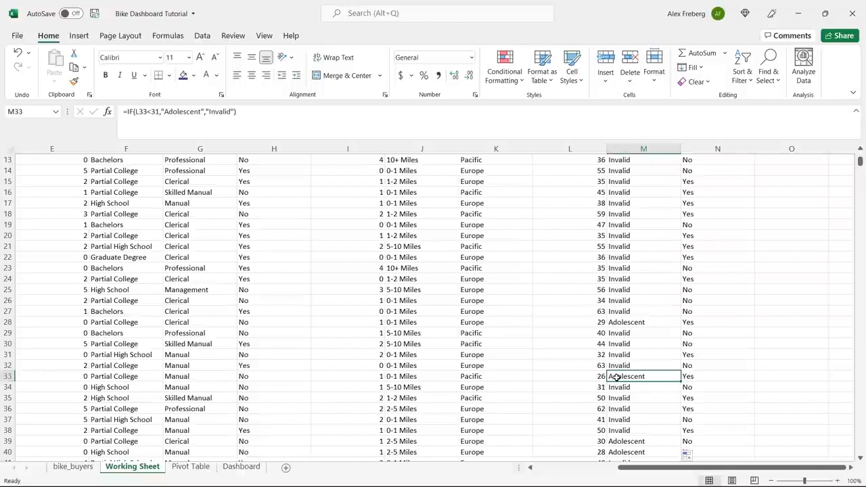
pyautogui.click(647, 324)
pyautogui.scroll(4, 669, 201)
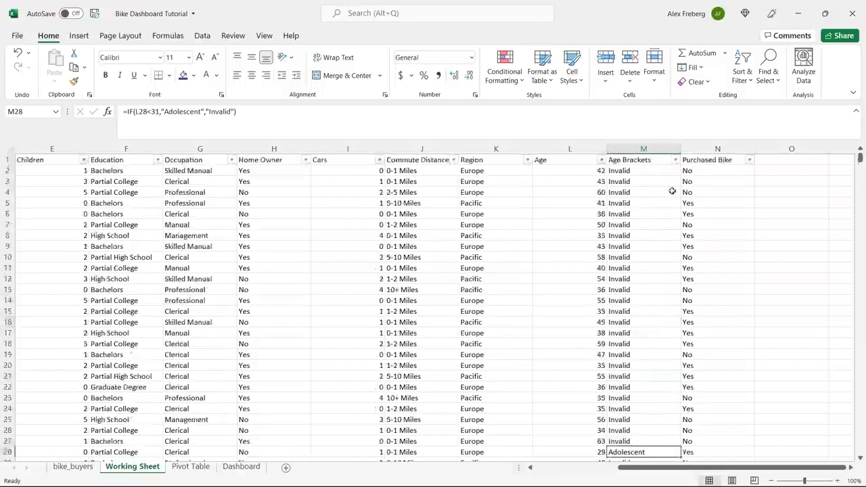
pyautogui.click(685, 161)
pyautogui.click(675, 160)
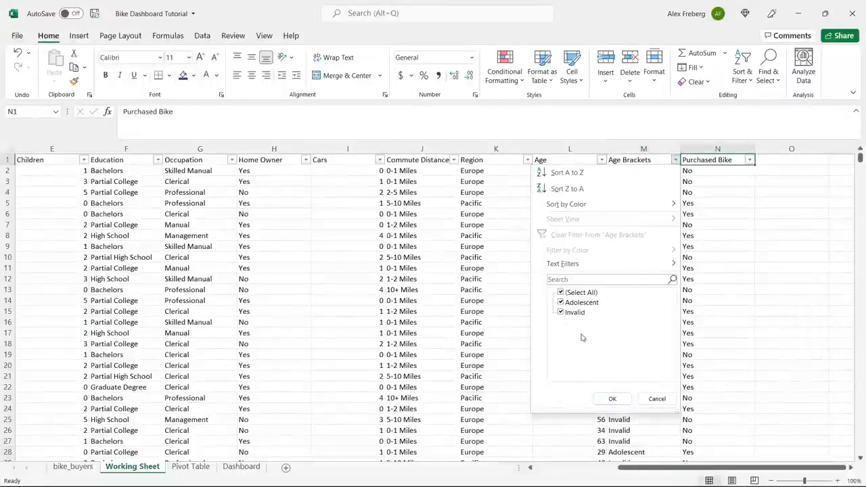
pyautogui.click(657, 398)
# Open the Age Brackets formula in M2 for editing at the point just before its IF function.
pyautogui.click(630, 171)
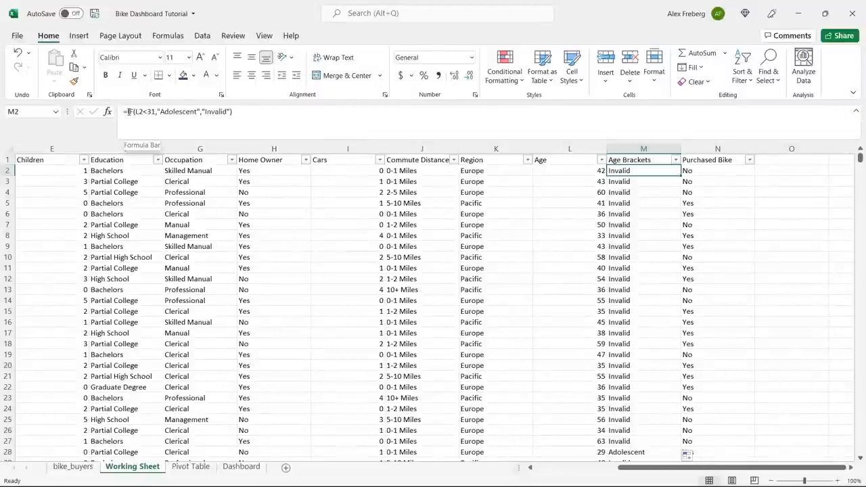
pyautogui.doubleClick(215, 112)
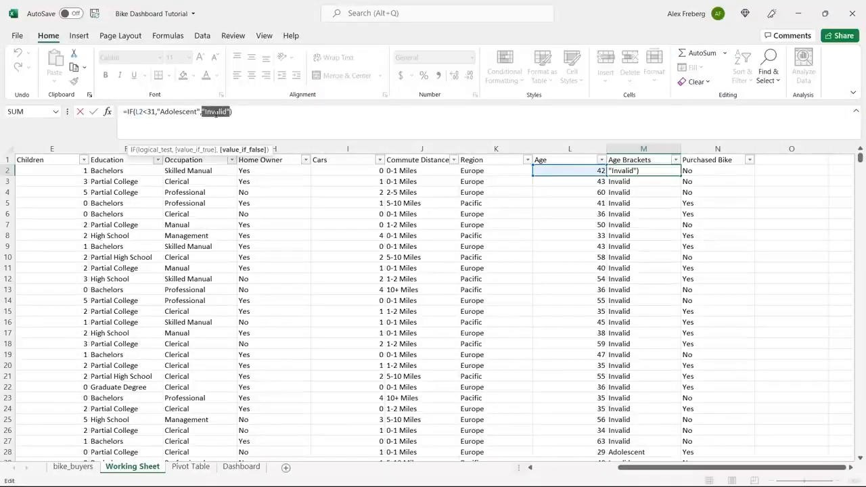
pyautogui.click(239, 119)
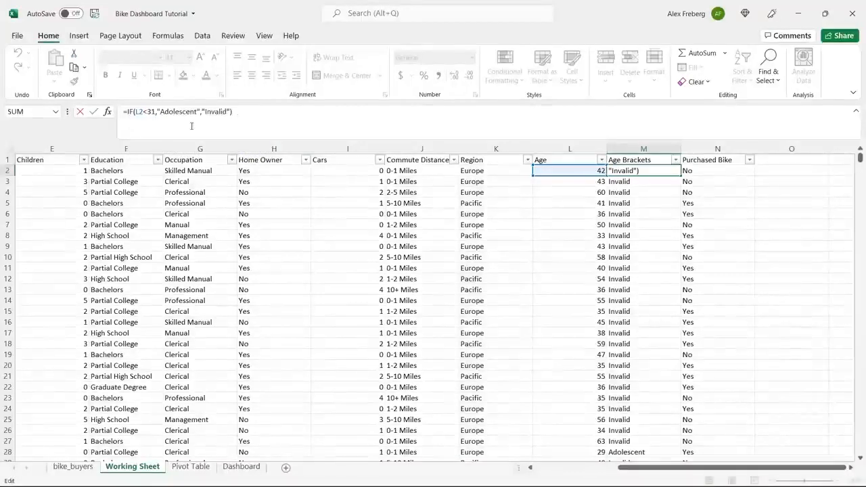
pyautogui.doubleClick(215, 112)
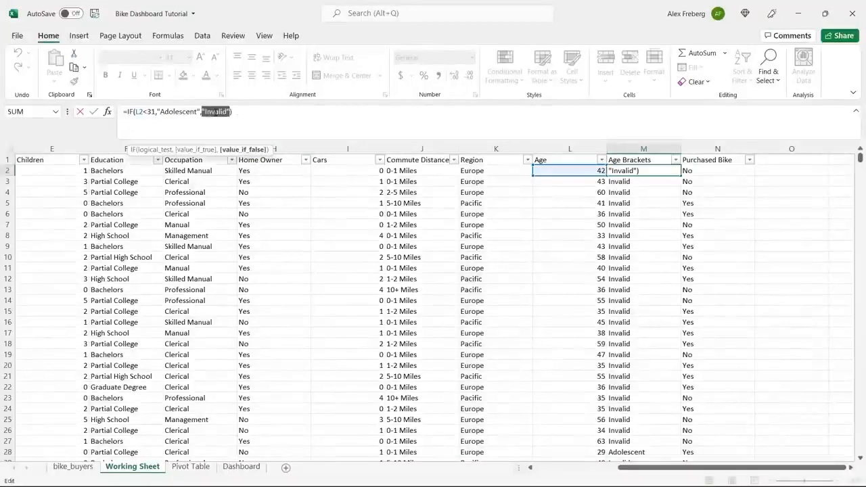
pyautogui.click(233, 114)
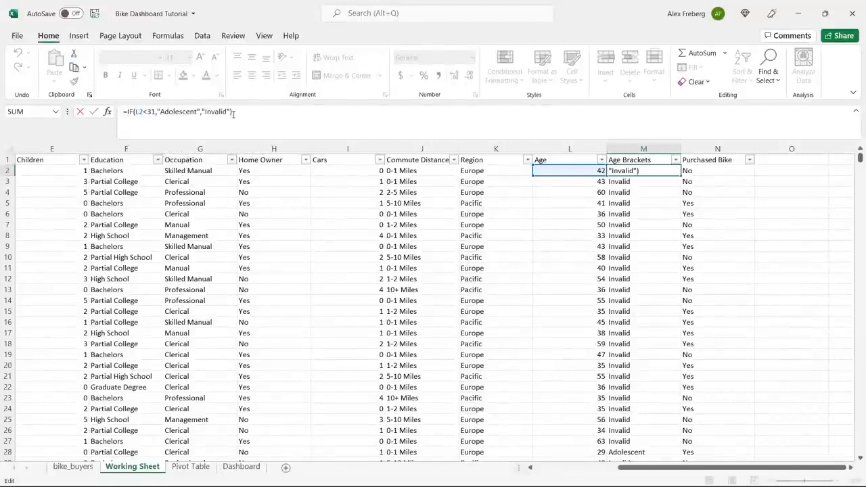
pyautogui.click(127, 111)
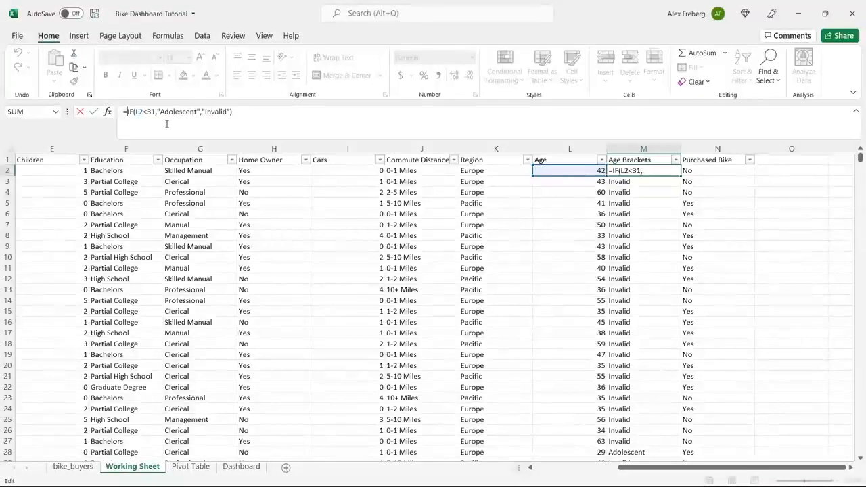
pyautogui.write('IF(')
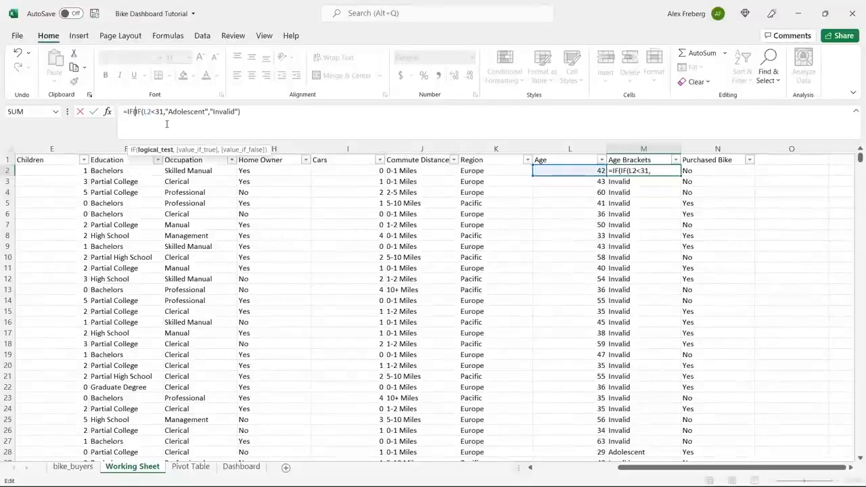
pyautogui.write('(')
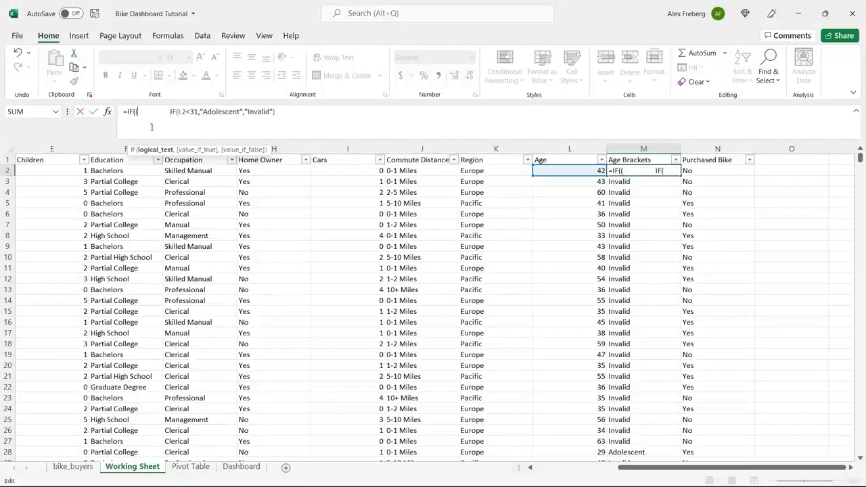
pyautogui.press('BackSpace')
pyautogui.press('BackSpace')
pyautogui.press('BackSpace')
pyautogui.press('BackSpace')
pyautogui.press('BackSpace')
pyautogui.press('BackSpace')
pyautogui.press('BackSpace')
pyautogui.press('BackSpace')
pyautogui.press('BackSpace')
pyautogui.press('BackSpace')
pyautogui.press('BackSpace')
pyautogui.press('BackSpace')
pyautogui.press('BackSpace')
pyautogui.press('BackSpace')
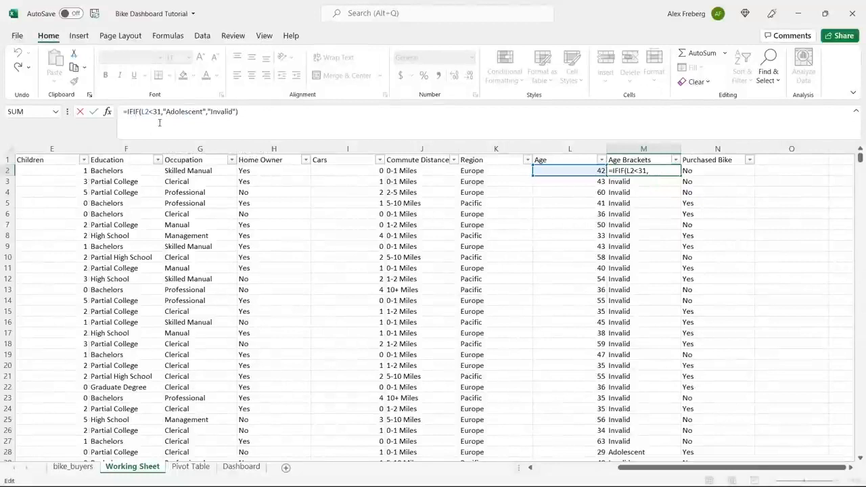
pyautogui.hotkey('ctrl', 'z')
pyautogui.hotkey('ctrl', 'y')
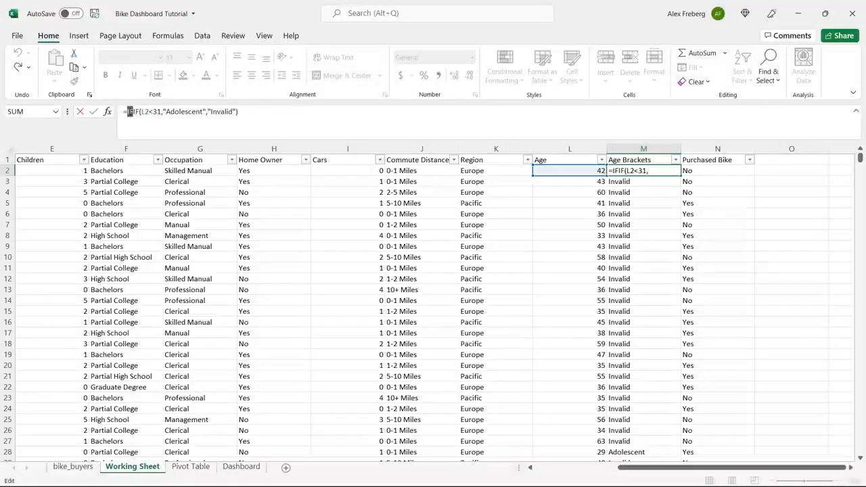
pyautogui.press('BackSpace')
pyautogui.press('BackSpace')
# Add an outer IF in front of the existing one in M2's formula, with the logical test L2>=31.
pyautogui.write('IF(IF(')
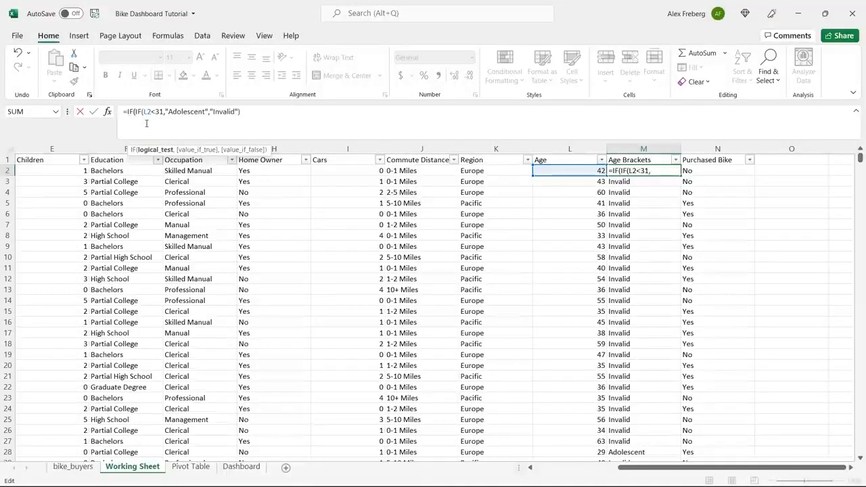
pyautogui.click(558, 170)
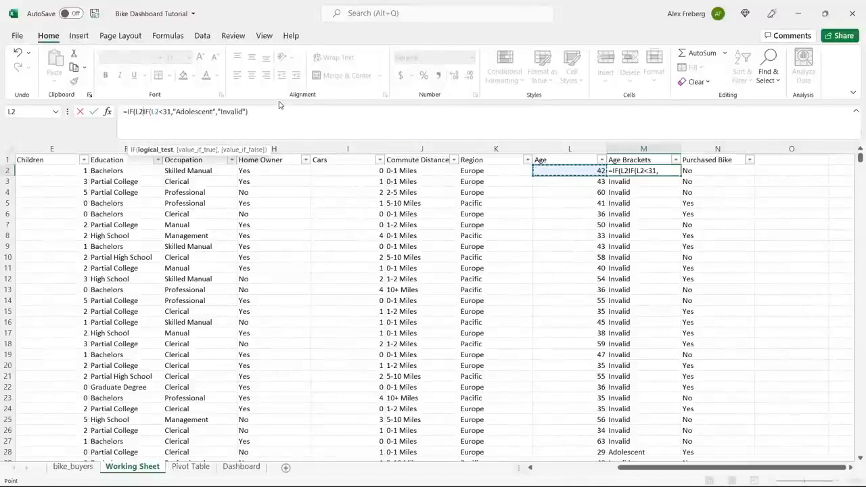
pyautogui.write('>=')
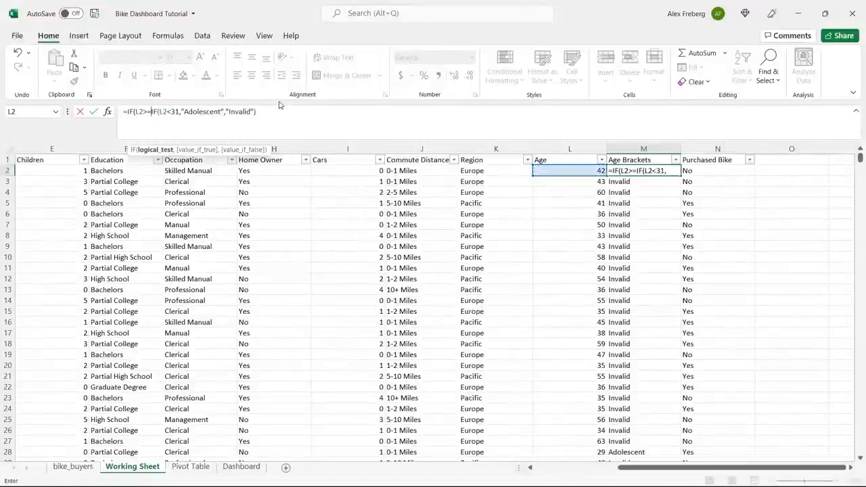
pyautogui.write('31,')
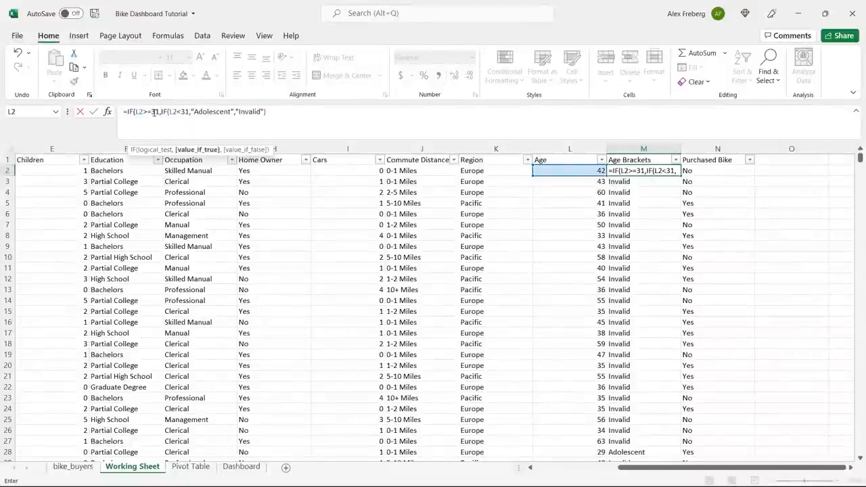
# Complete M2's outer IF with "Middle Age" as the true value and the existing IF as the false value, and refill the column.
pyautogui.write('"Mi')
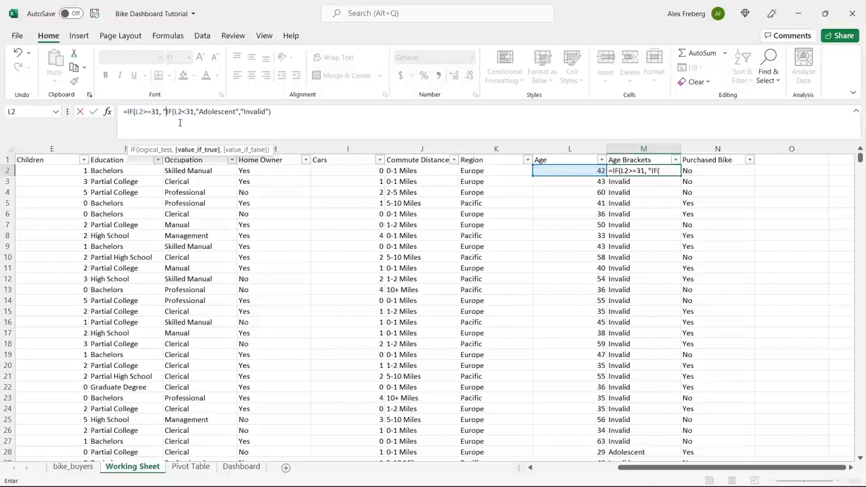
pyautogui.write('ddle Age')
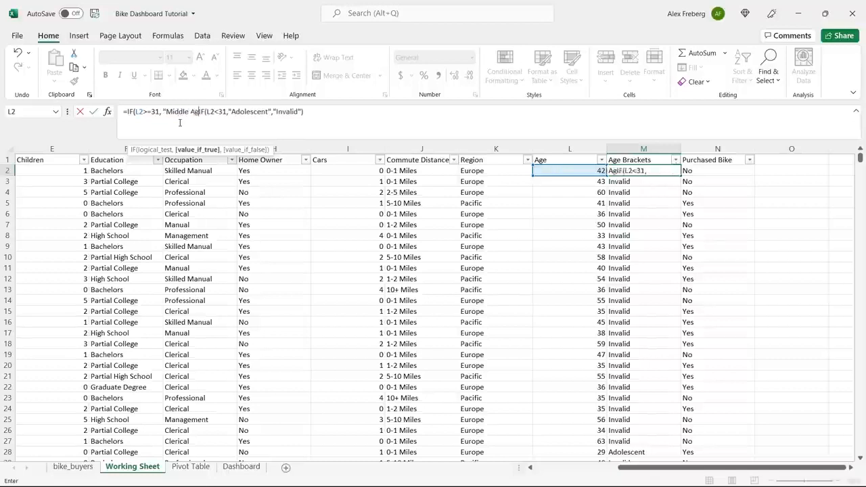
pyautogui.write('"')
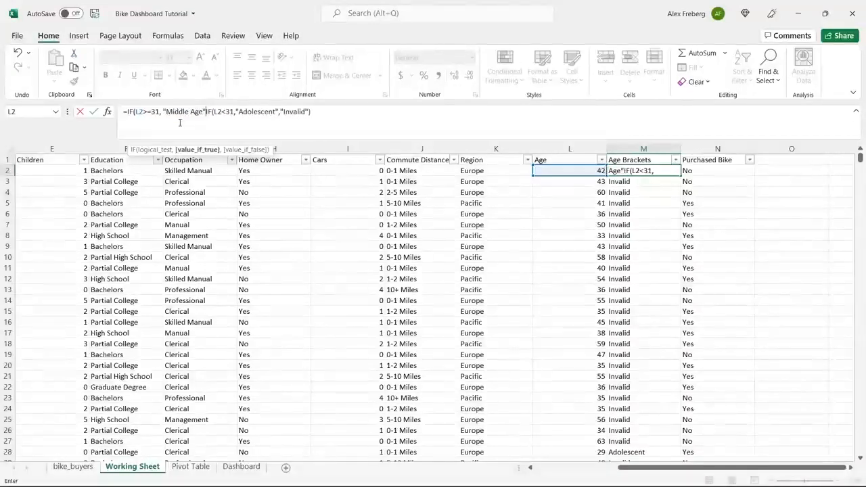
pyautogui.write(',')
pyautogui.moveTo(210, 113); pyautogui.dragTo(310, 114)
pyautogui.click(316, 114)
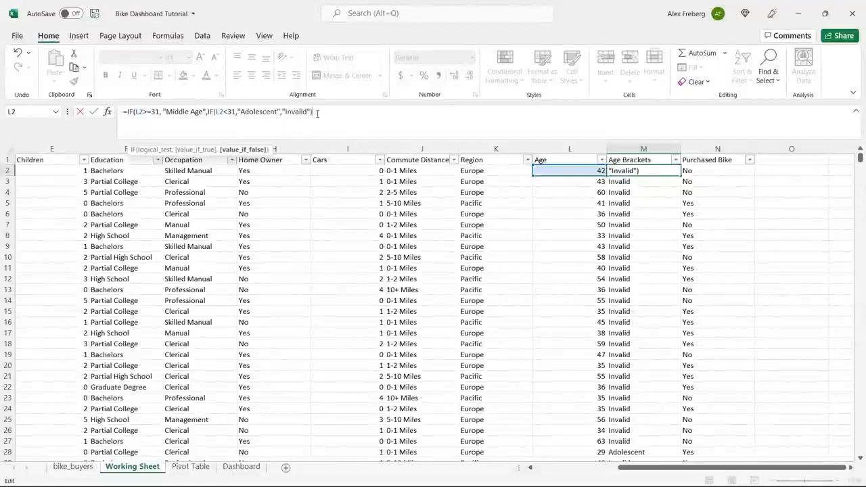
pyautogui.write(')')
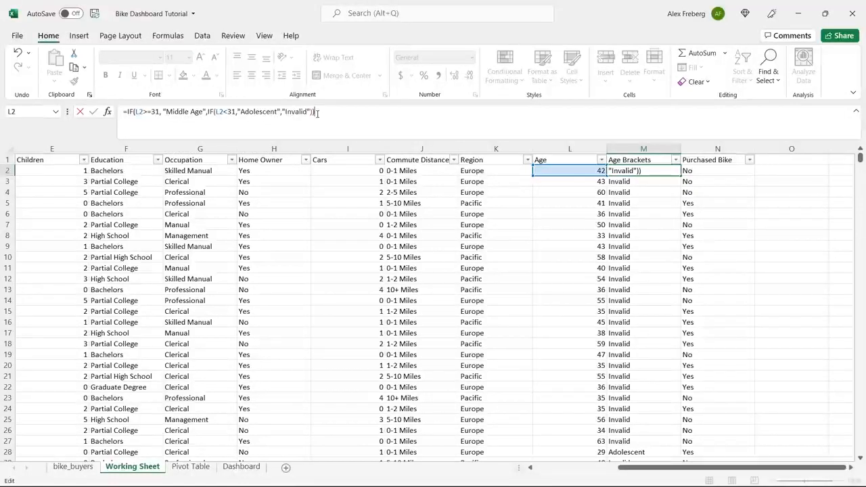
pyautogui.press('Return')
pyautogui.click(675, 172)
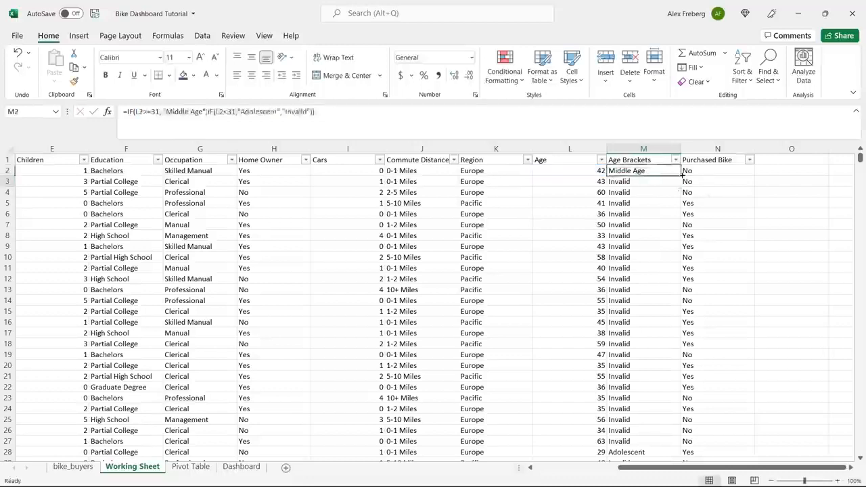
pyautogui.doubleClick(682, 175)
pyautogui.click(648, 194)
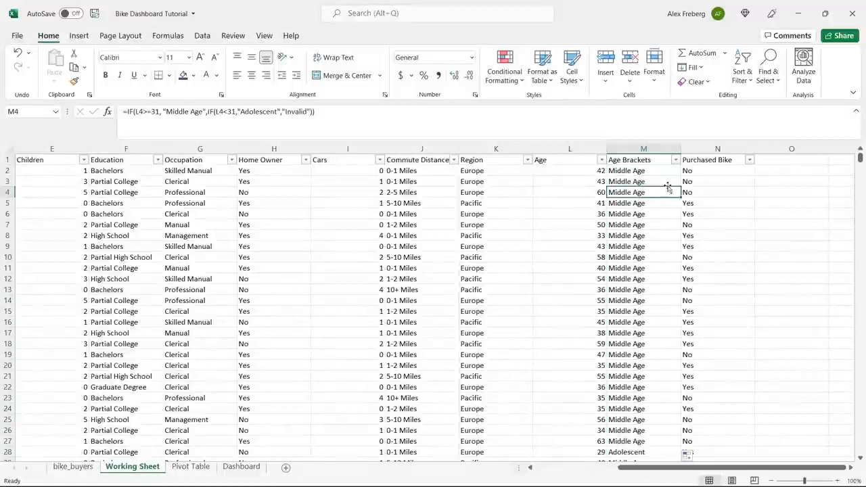
# Examine the distinct filter values of the Age Brackets column without applying a filter.
pyautogui.click(676, 160)
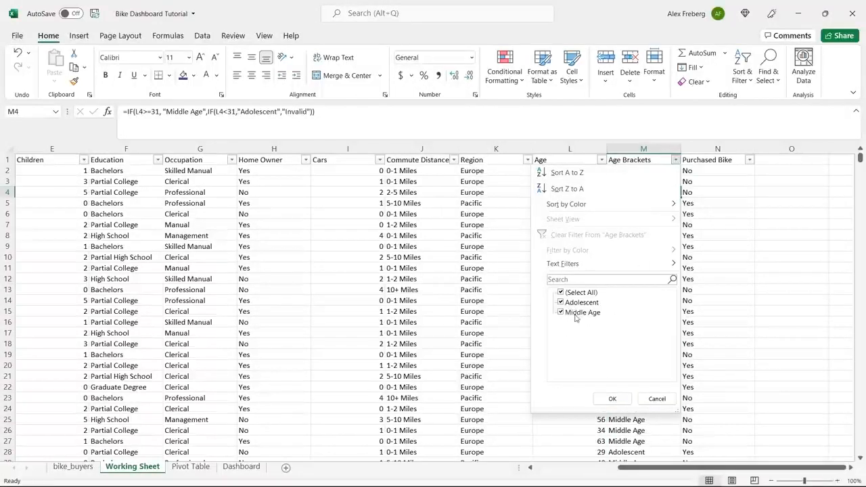
pyautogui.click(646, 395)
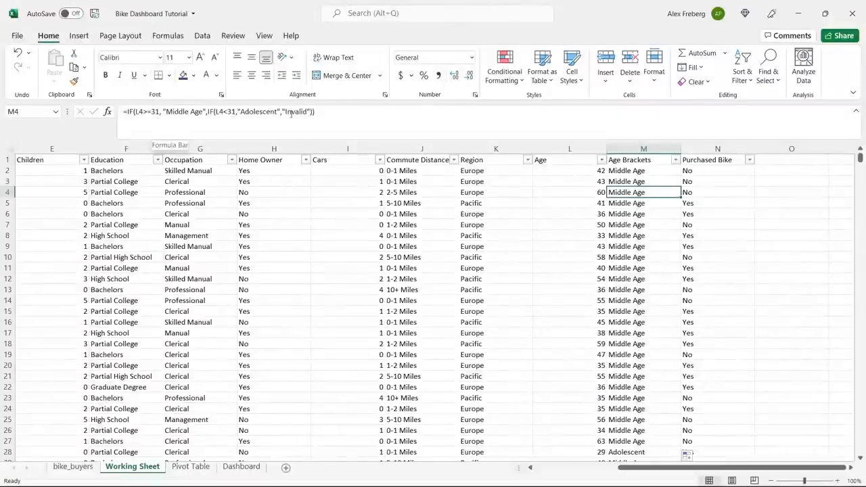
pyautogui.click(675, 161)
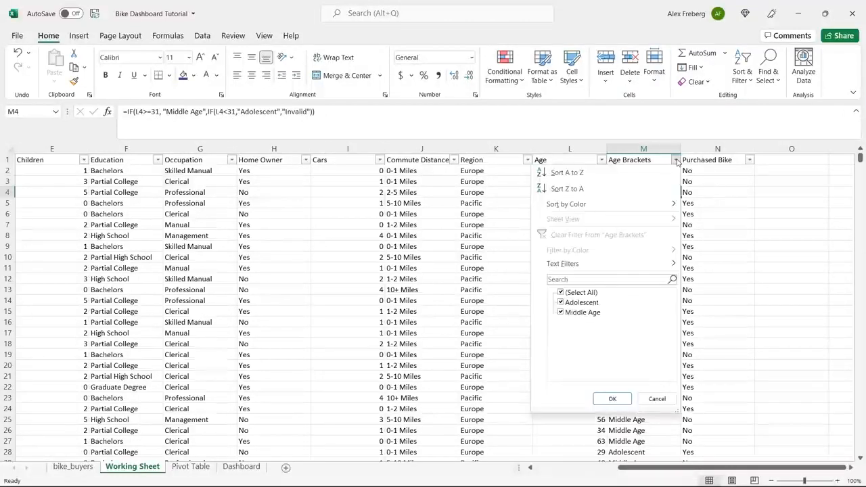
pyautogui.click(665, 406)
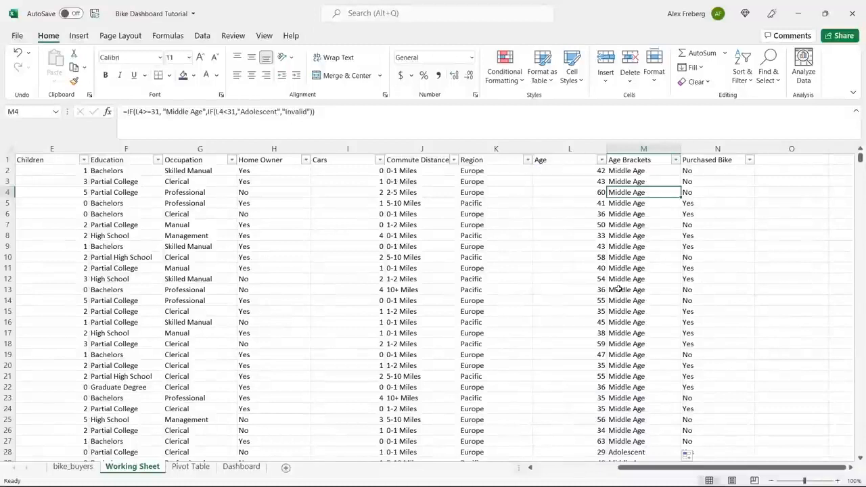
pyautogui.moveTo(317, 111); pyautogui.dragTo(128, 115)
pyautogui.doubleClick(294, 111)
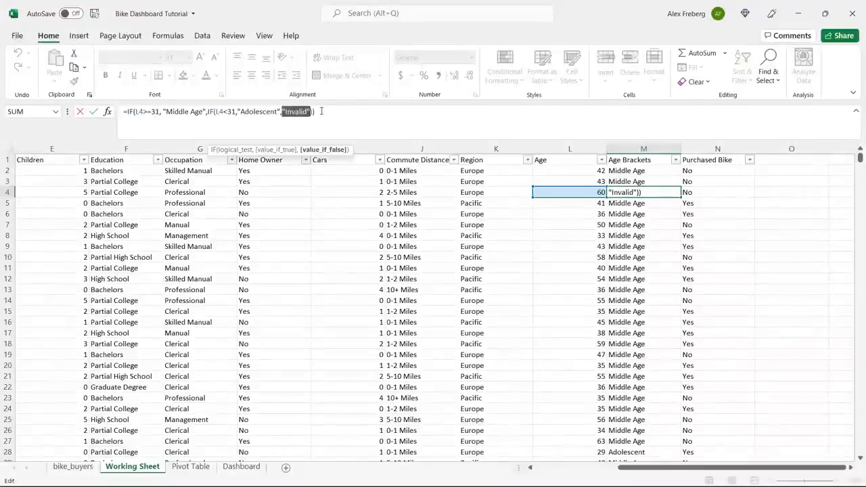
pyautogui.click(321, 111)
pyautogui.click(128, 111)
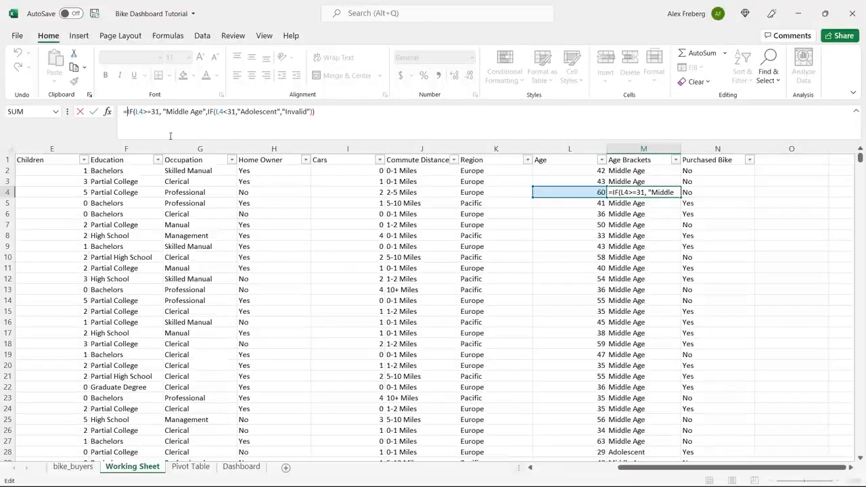
pyautogui.write('IF(')
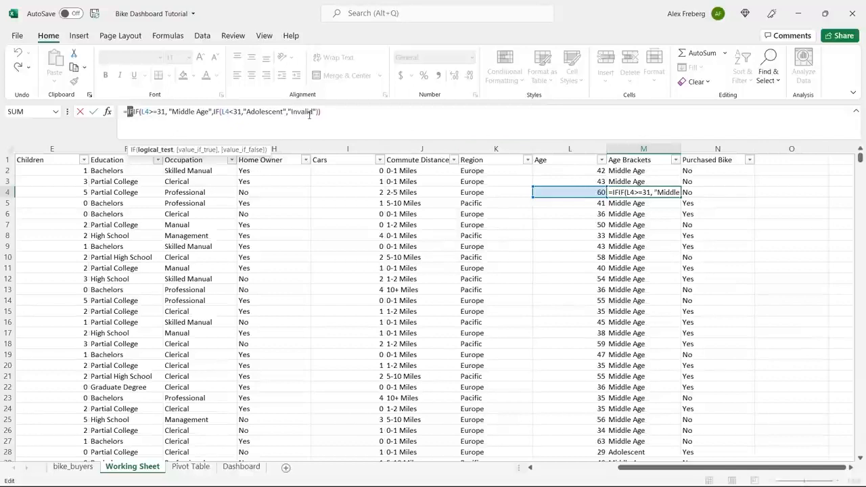
pyautogui.press('BackSpace')
pyautogui.press('BackSpace')
pyautogui.press('BackSpace')
pyautogui.press('BackSpace')
pyautogui.write('=')
pyautogui.press('Return')
# Add another outer IF in front of M2's existing formula, with the logical test L2>55.
pyautogui.click(622, 169)
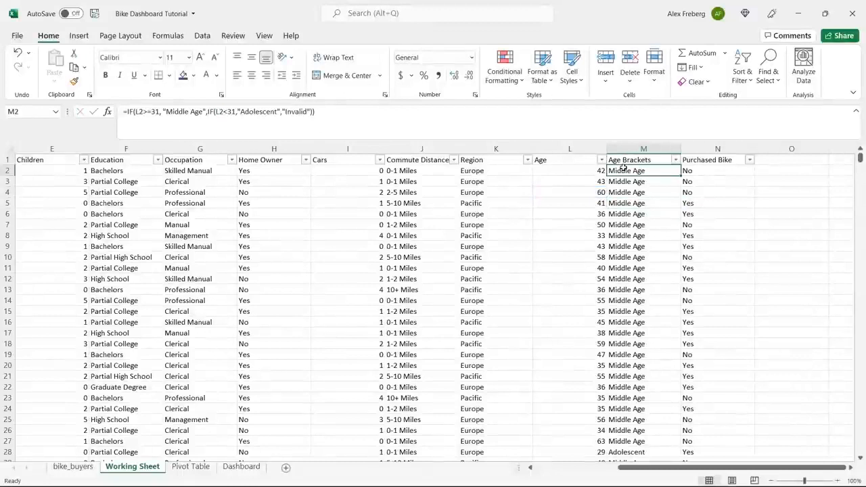
pyautogui.click(139, 121)
pyautogui.write('IF(')
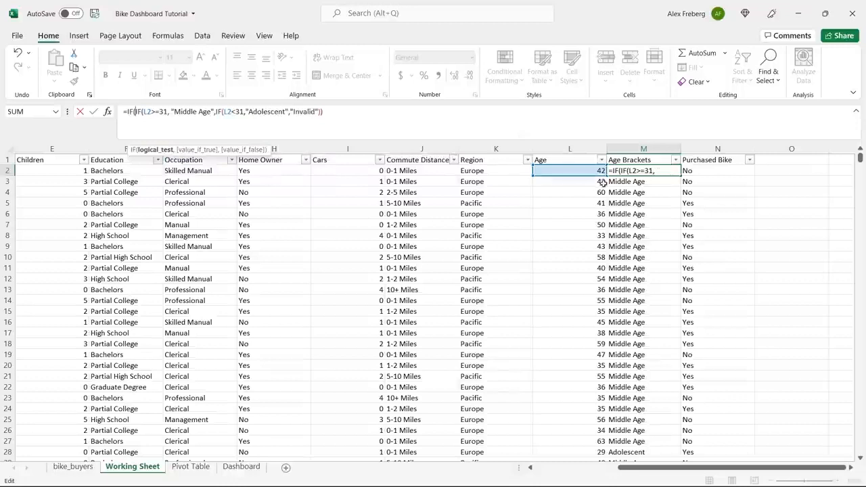
pyautogui.click(572, 170)
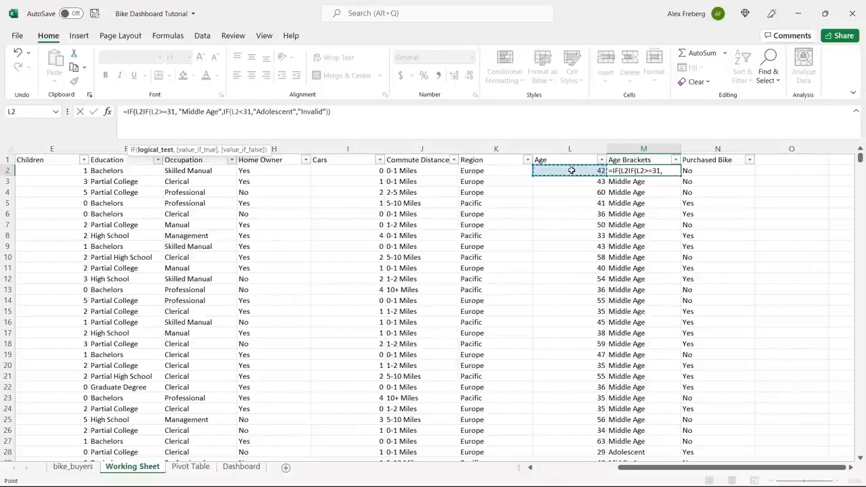
pyautogui.write('>55')
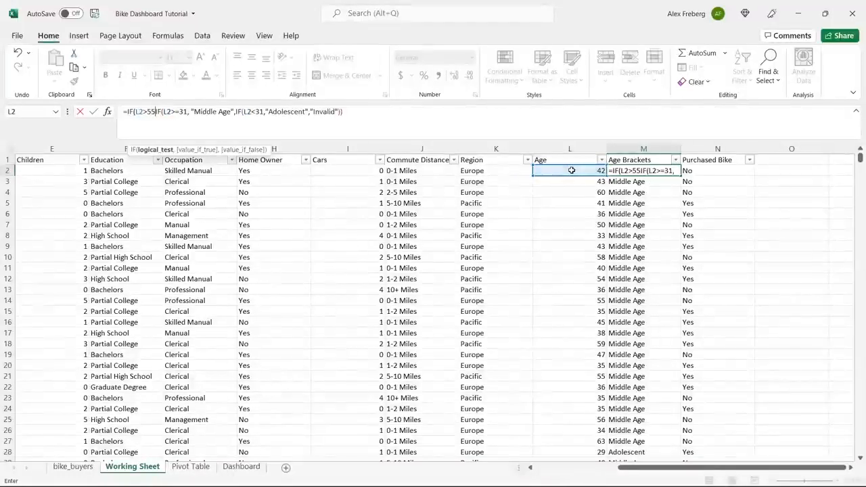
pyautogui.write(',')
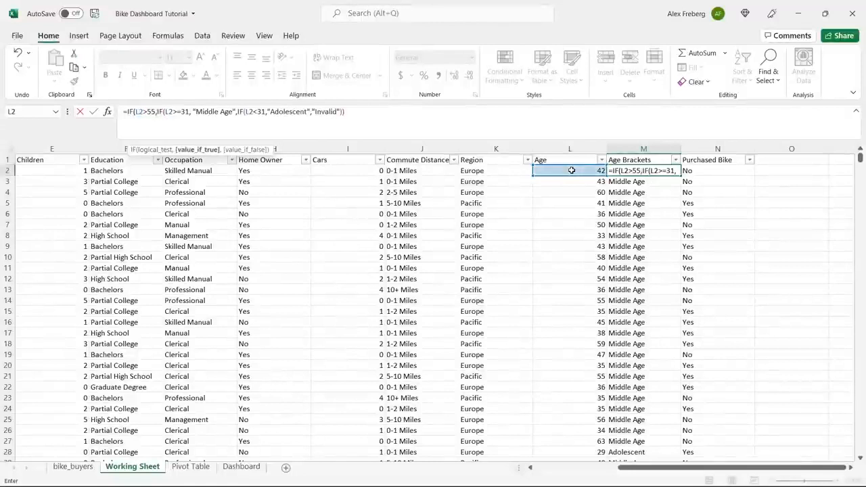
# Complete the new outer IF in M2 with "Old" as the true value, and refill the formula down the Age Brackets column.
pyautogui.write(' "Old"')
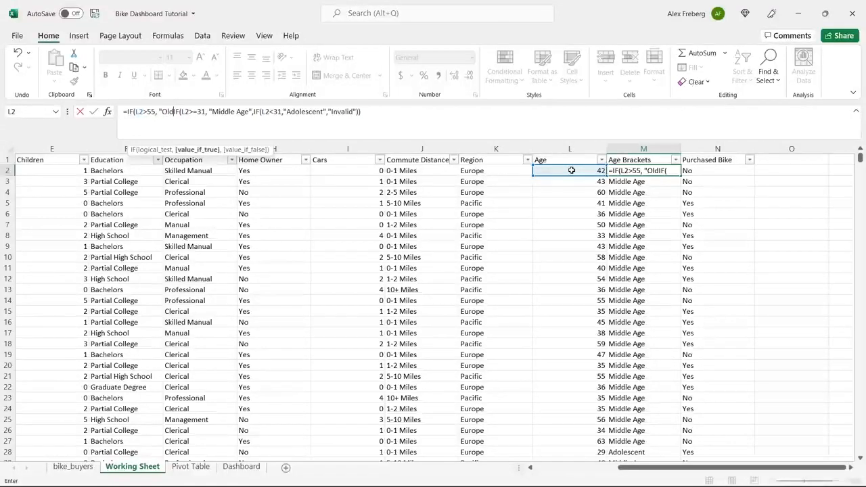
pyautogui.write(',')
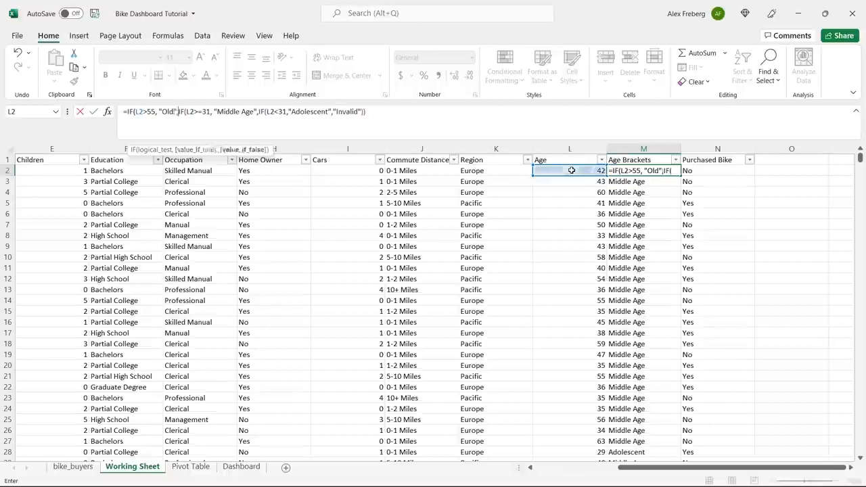
pyautogui.click(387, 112)
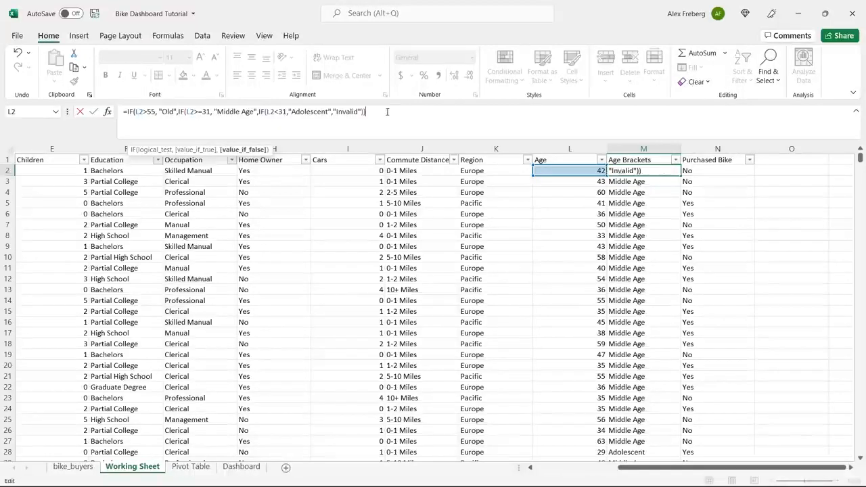
pyautogui.write(')')
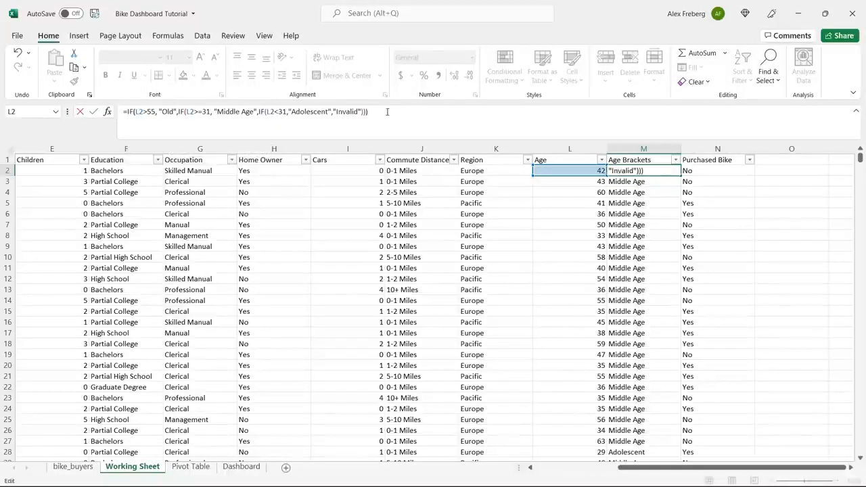
pyautogui.press('Return')
pyautogui.click(677, 172)
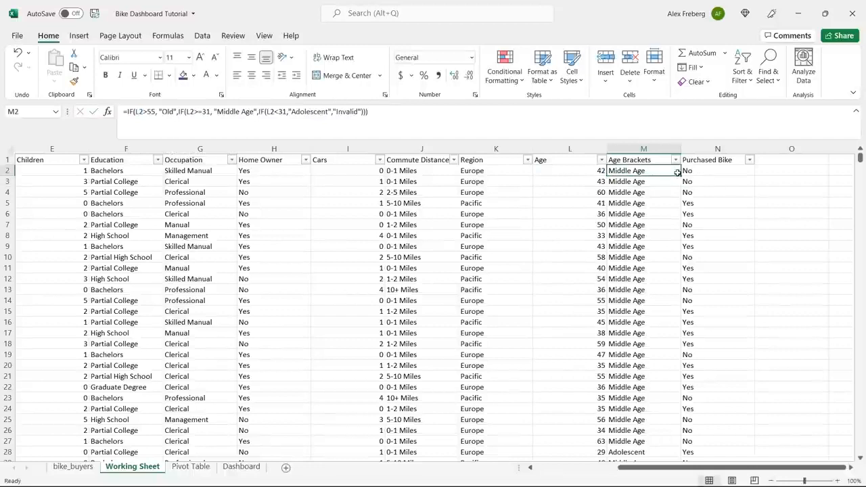
pyautogui.doubleClick(681, 175)
pyautogui.click(636, 192)
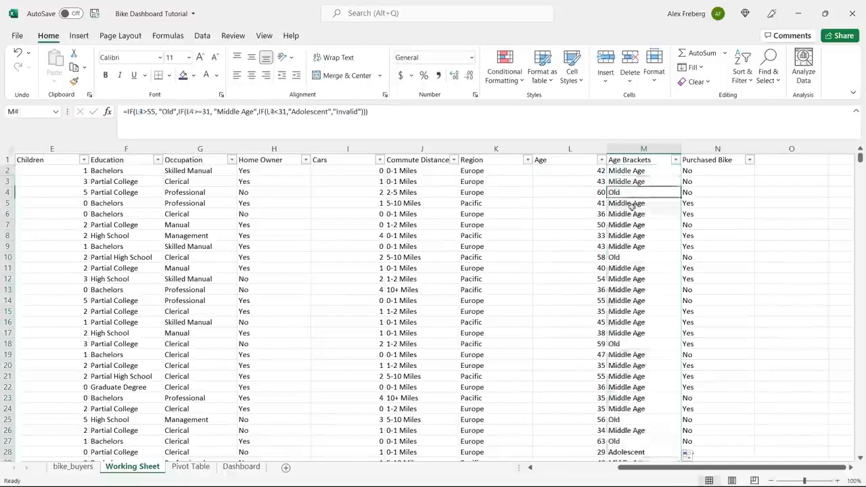
pyautogui.click(623, 257)
pyautogui.click(629, 344)
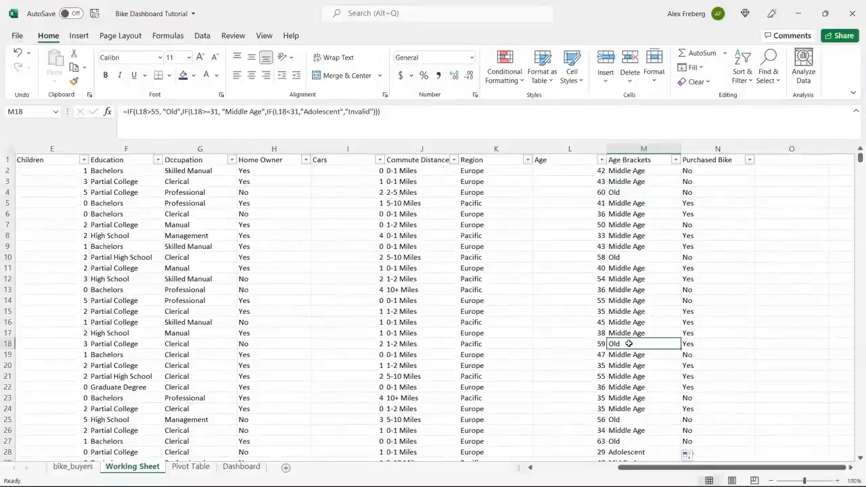
pyautogui.doubleClick(154, 112)
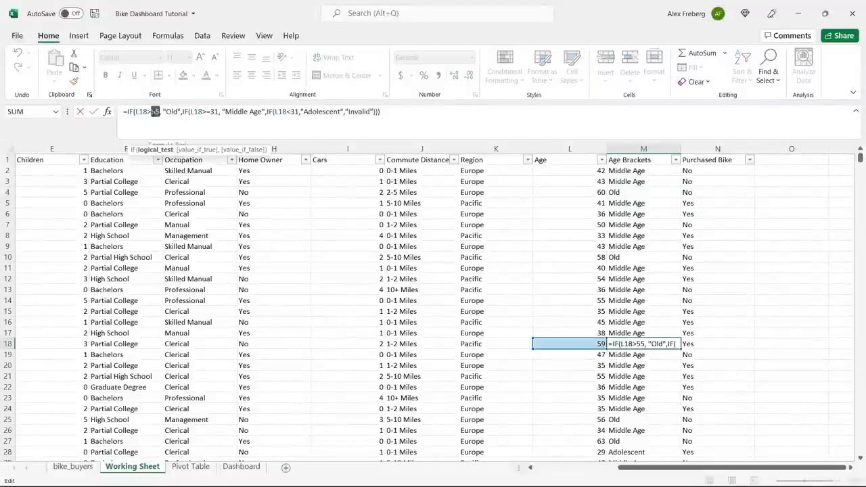
pyautogui.write('54')
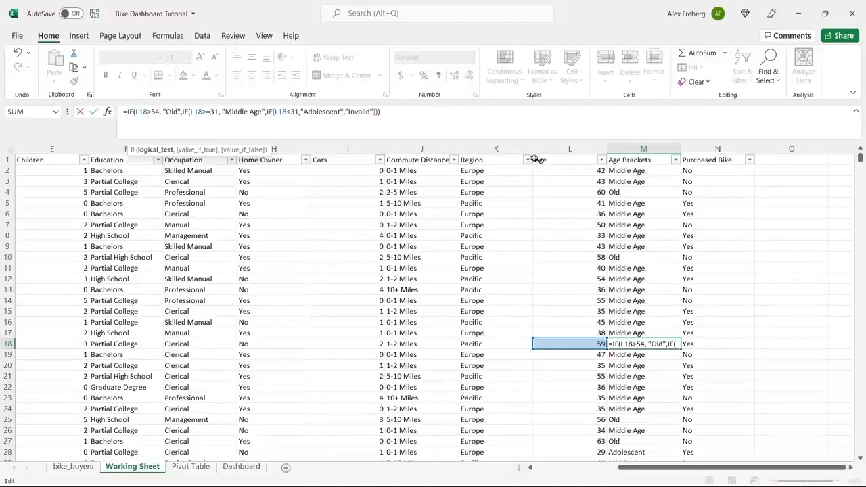
pyautogui.hotkey('shift', 'Left')
pyautogui.hotkey('shift', 'Left')
pyautogui.click(669, 214)
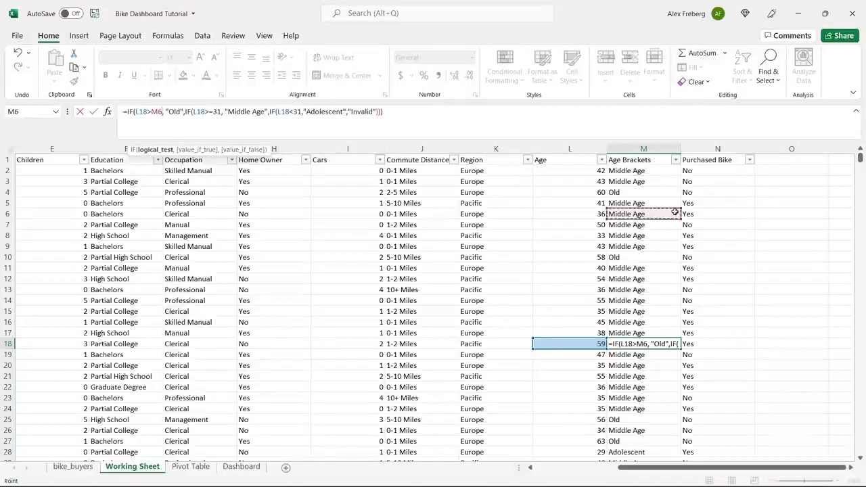
pyautogui.press('Escape')
# Change the outermost logical test in M2 to L2>54 and refill the formula down the Age Brackets column.
pyautogui.click(645, 171)
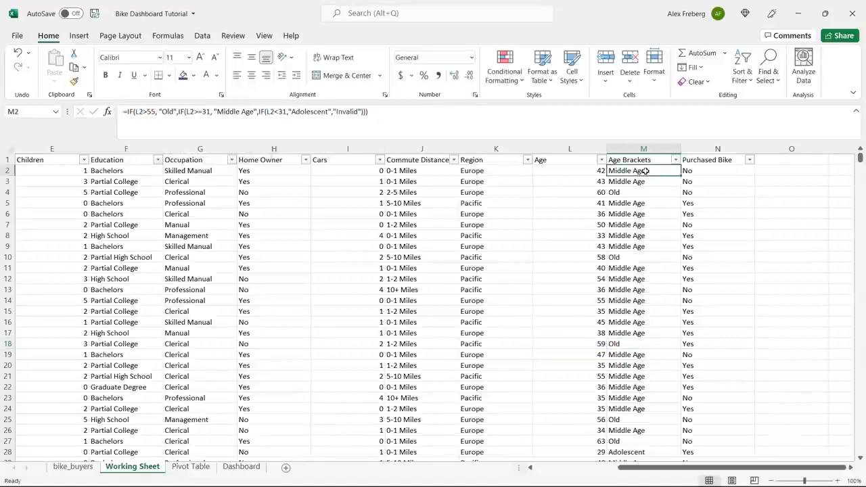
pyautogui.click(155, 111)
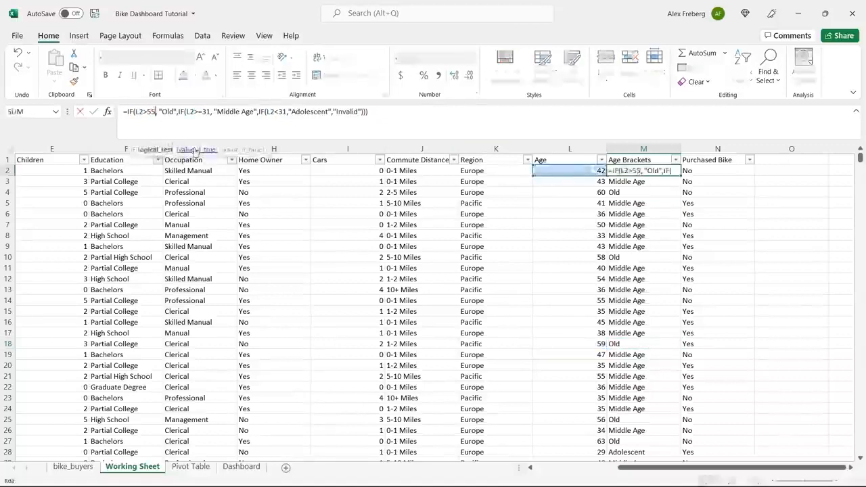
pyautogui.press('BackSpace')
pyautogui.write('4')
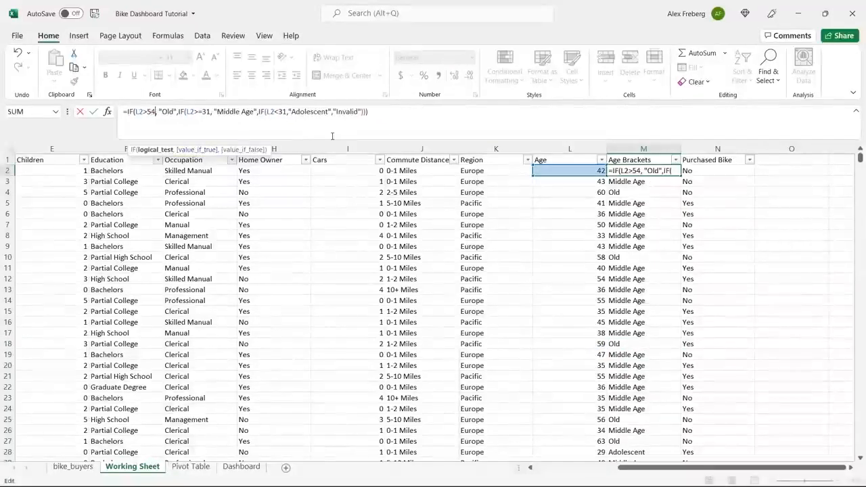
pyautogui.click(375, 113)
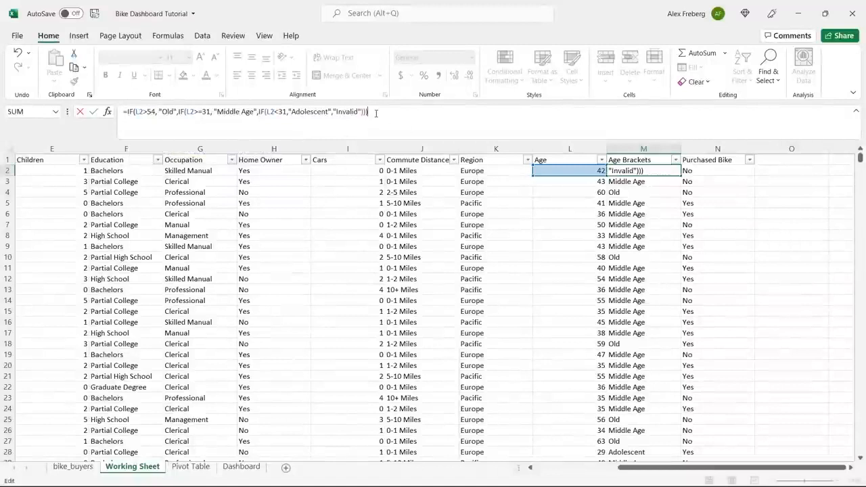
pyautogui.press('Return')
pyautogui.click(677, 170)
pyautogui.doubleClick(680, 175)
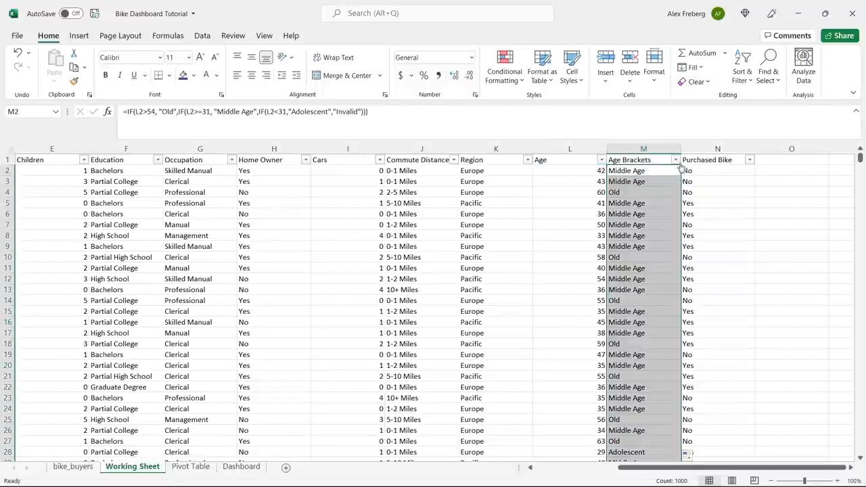
# Examine the distinct filter values of the Age Brackets and Purchased Bike columns without applying a filter.
pyautogui.click(675, 159)
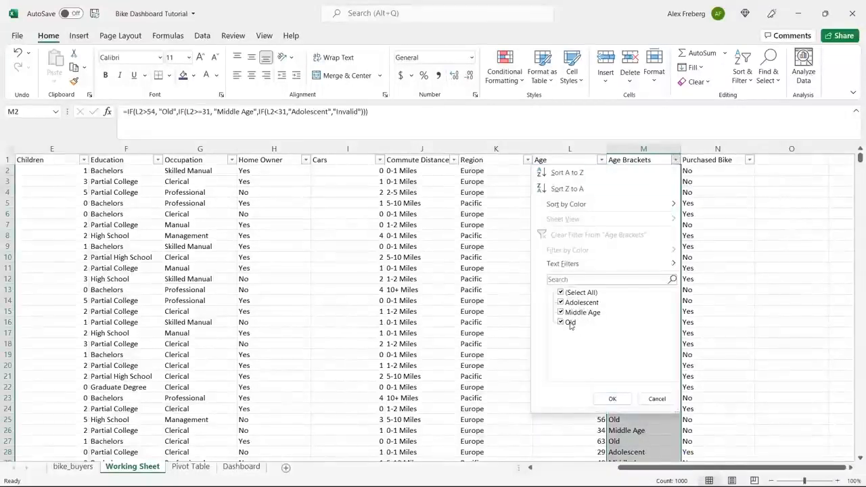
pyautogui.click(653, 399)
pyautogui.click(641, 312)
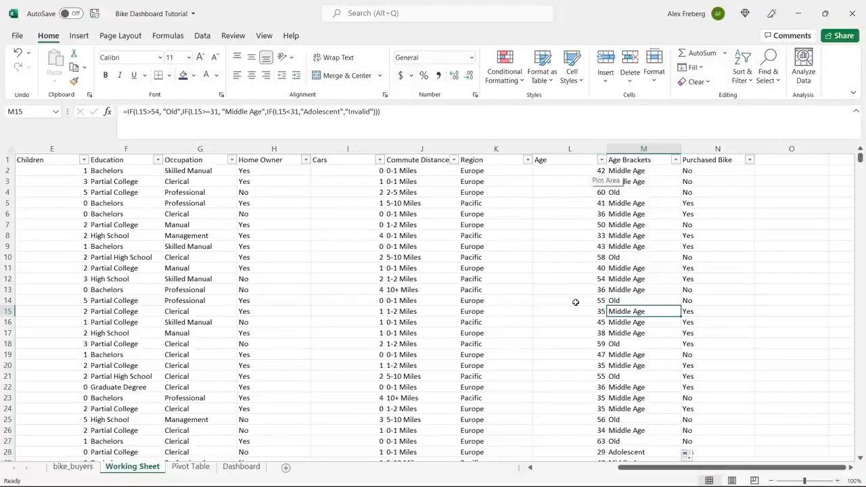
pyautogui.click(656, 160)
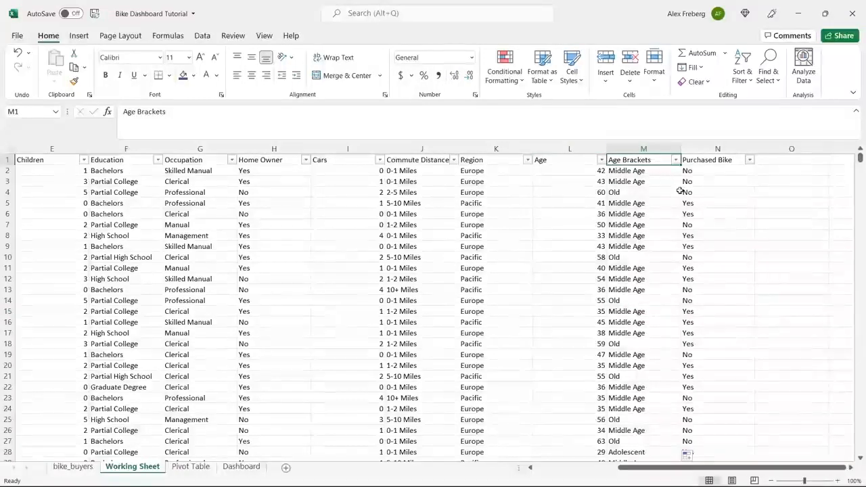
pyautogui.click(750, 161)
pyautogui.click(813, 300)
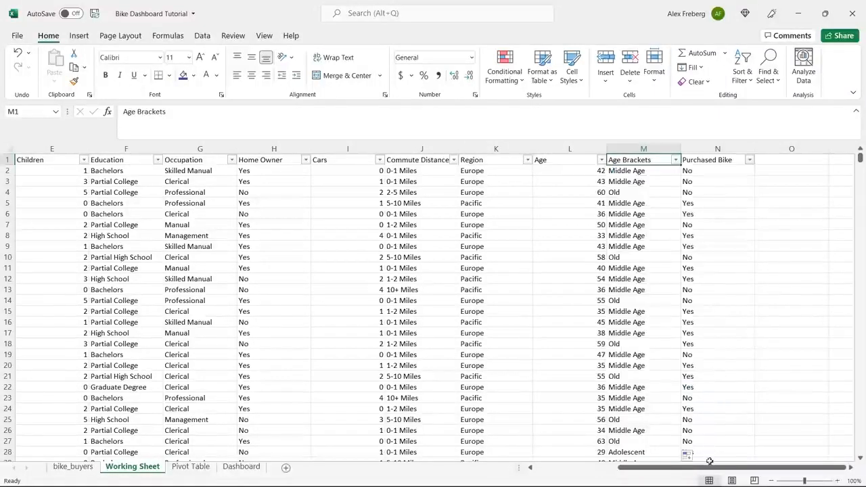
# Correct the garbled column header in B1 to "Marital Status".
pyautogui.moveTo(709, 469); pyautogui.dragTo(616, 472)
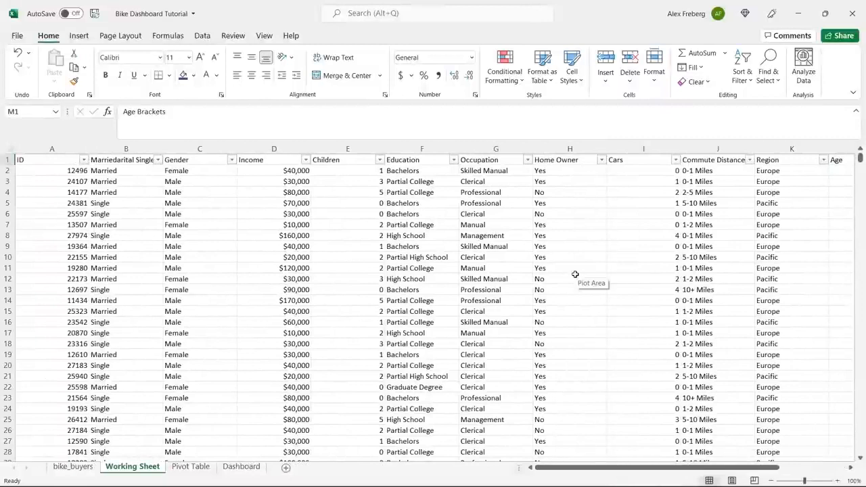
pyautogui.click(135, 161)
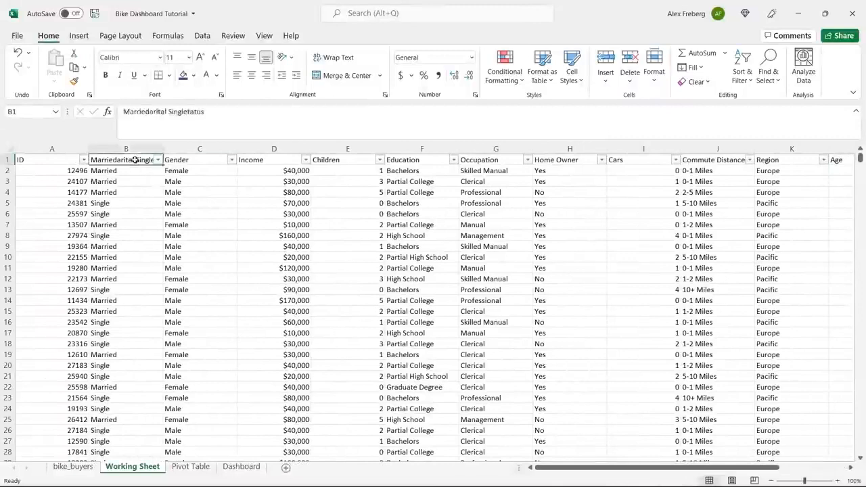
pyautogui.click(220, 113)
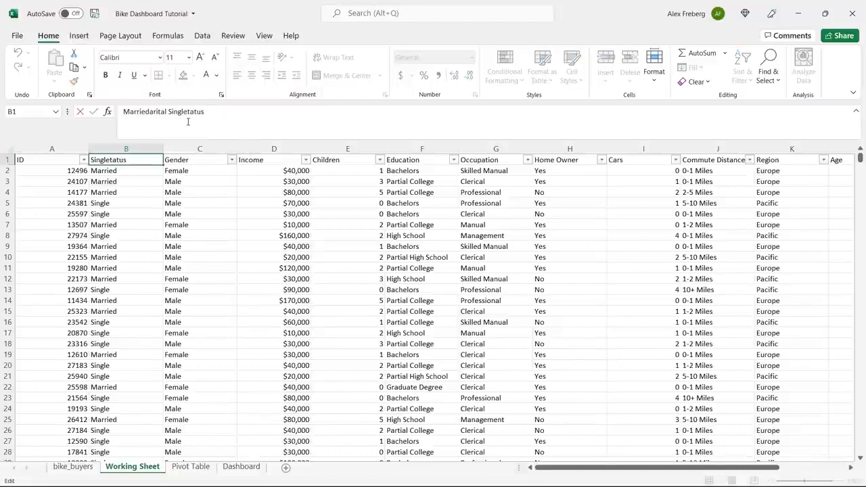
pyautogui.doubleClick(125, 111)
pyautogui.doubleClick(179, 112)
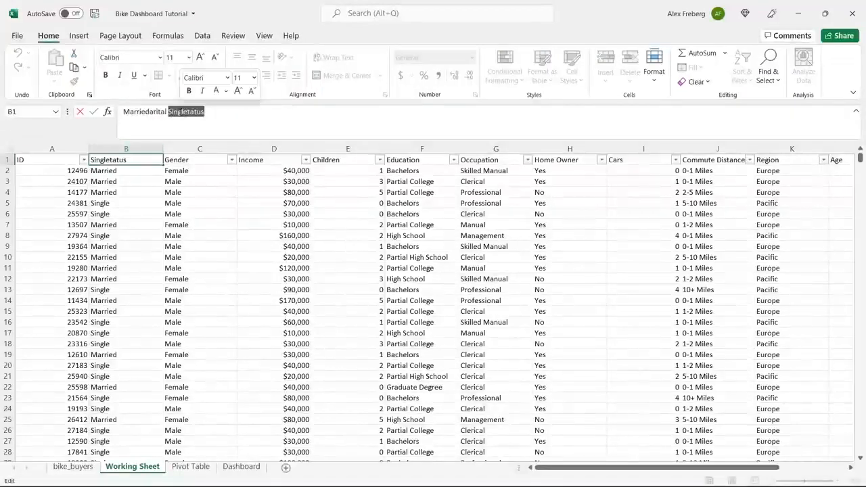
pyautogui.click(219, 116)
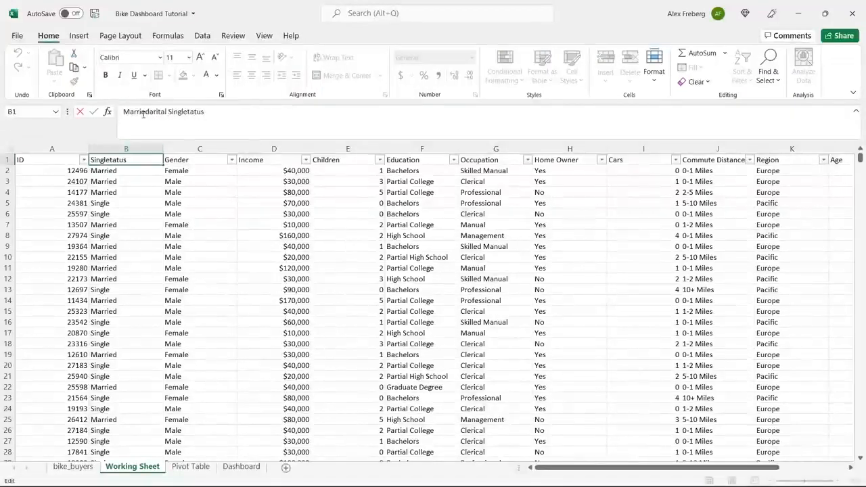
pyautogui.moveTo(150, 112); pyautogui.dragTo(106, 117)
pyautogui.moveTo(173, 113); pyautogui.dragTo(121, 113)
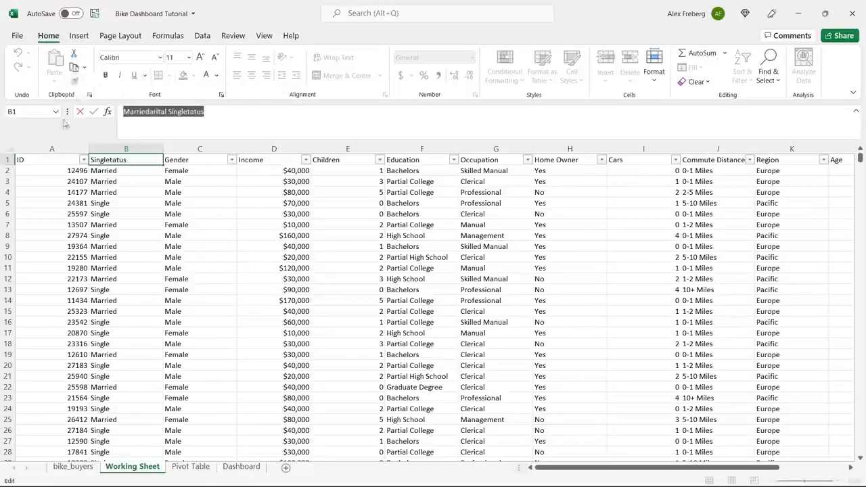
pyautogui.write('Marital Status')
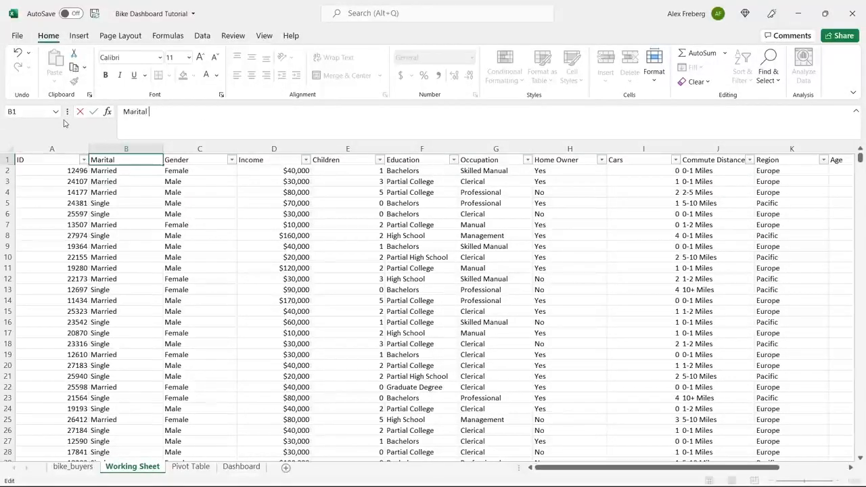
pyautogui.click(113, 180)
# Look over the cleaned data, view the raw data on the bike_buyers sheet, and return to Working Sheet.
pyautogui.click(309, 225)
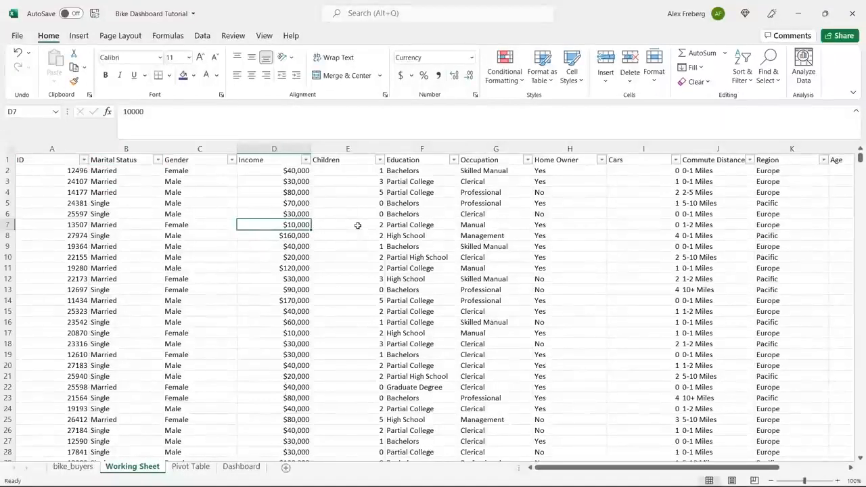
pyautogui.click(358, 226)
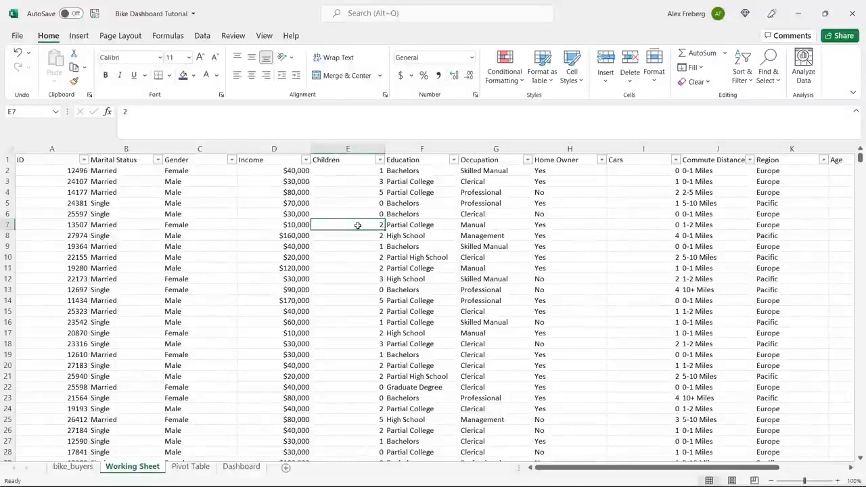
pyautogui.click(73, 467)
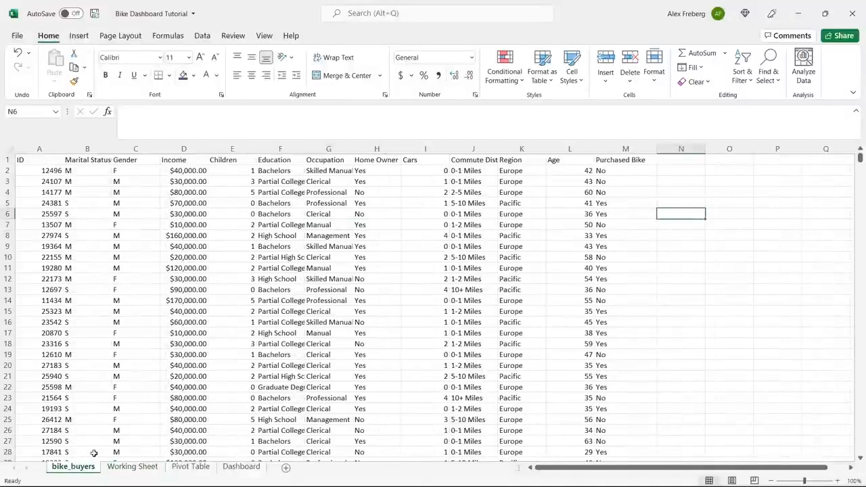
pyautogui.click(125, 467)
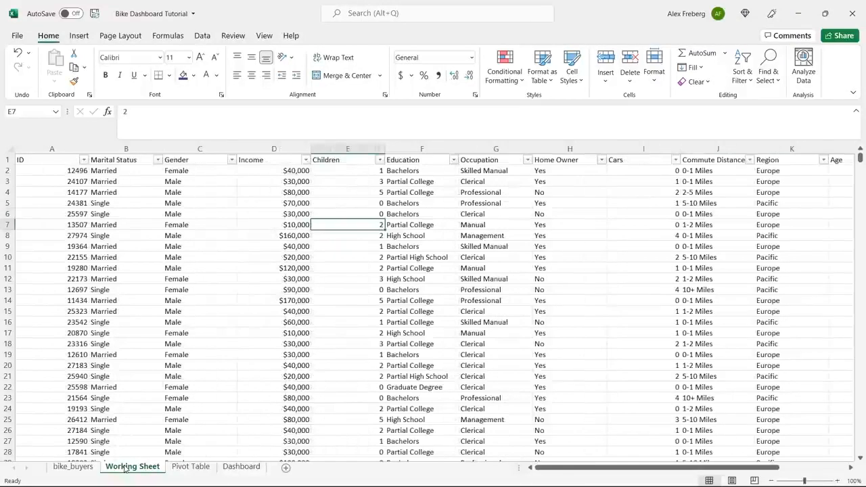
# Create a PivotTable at cell A3 of the Pivot Table sheet from the Working Sheet range A1:N1001.
pyautogui.click(190, 467)
pyautogui.click(53, 178)
pyautogui.click(42, 150)
pyautogui.click(37, 159)
pyautogui.press('Delete')
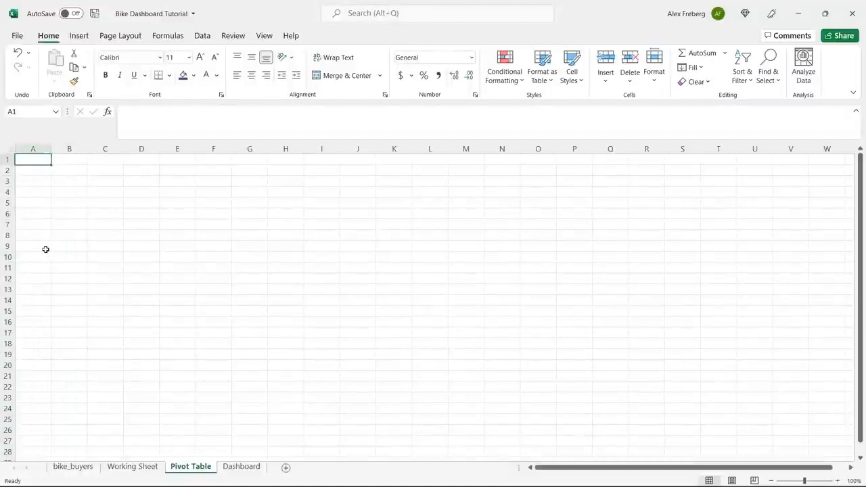
pyautogui.click(38, 181)
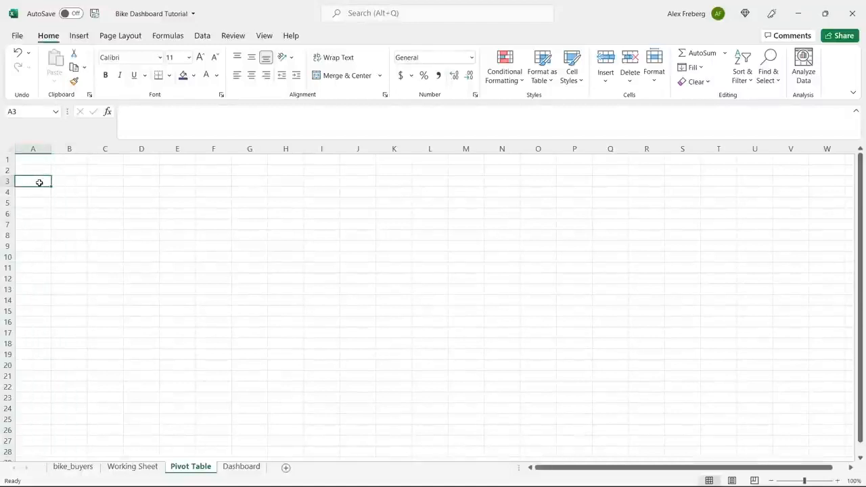
pyautogui.click(79, 35)
pyautogui.click(30, 58)
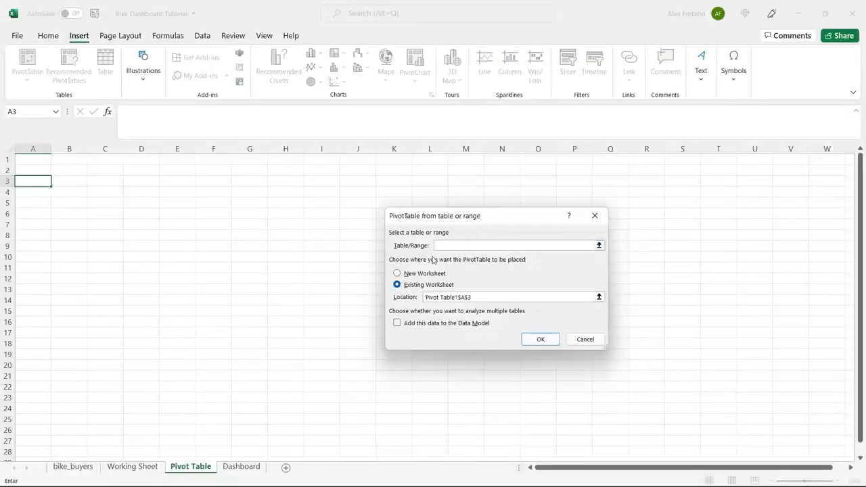
pyautogui.click(133, 466)
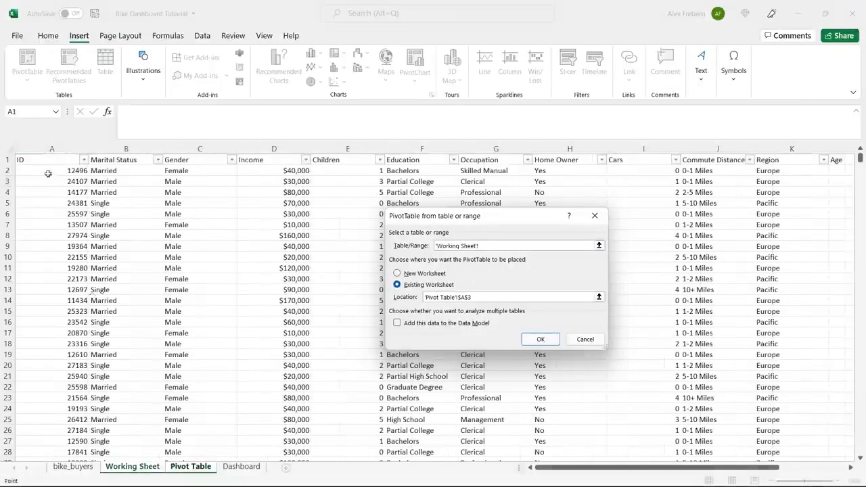
pyautogui.click(29, 161)
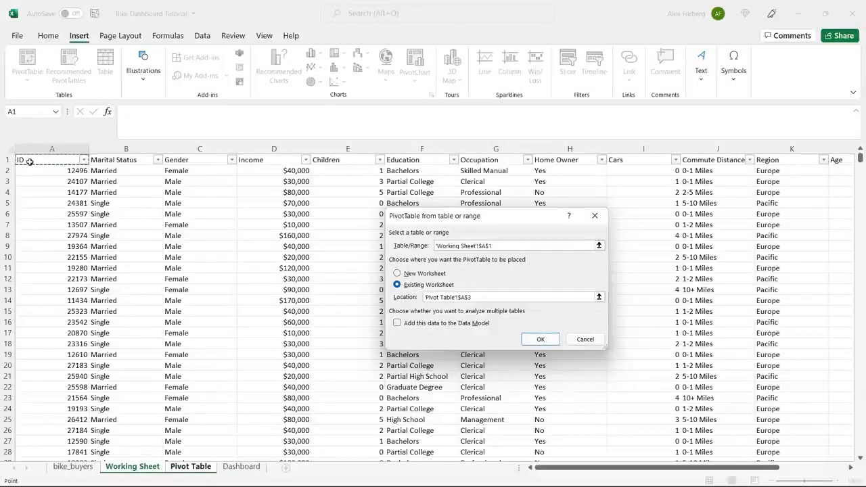
pyautogui.hotkey('ctrl', 'shift', 'End')
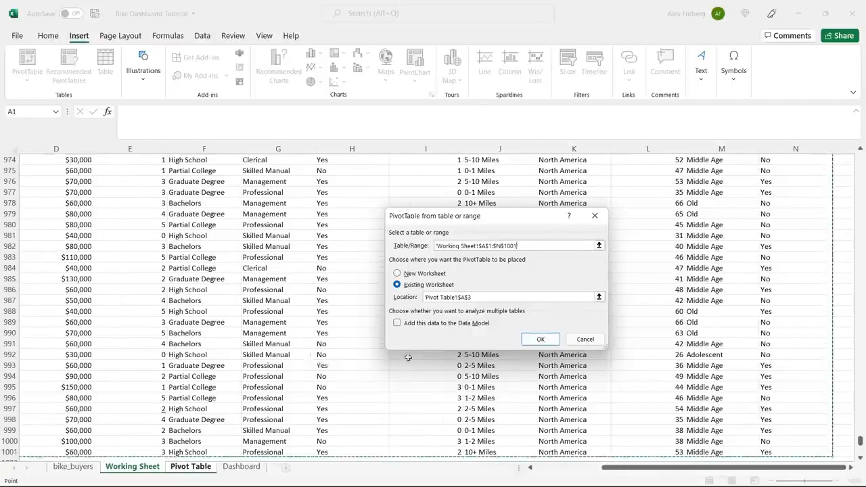
pyautogui.click(541, 339)
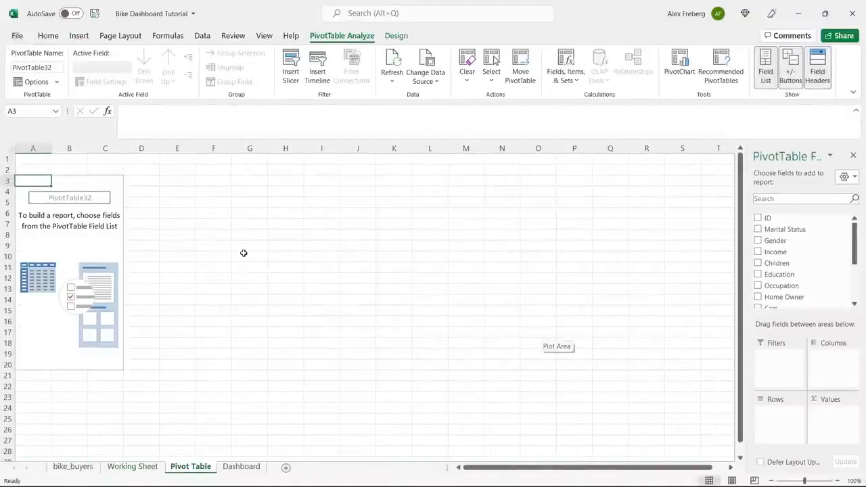
# Widen the PivotTable field list, and add Income to the values and Gender to the rows.
pyautogui.moveTo(741, 169); pyautogui.dragTo(663, 177)
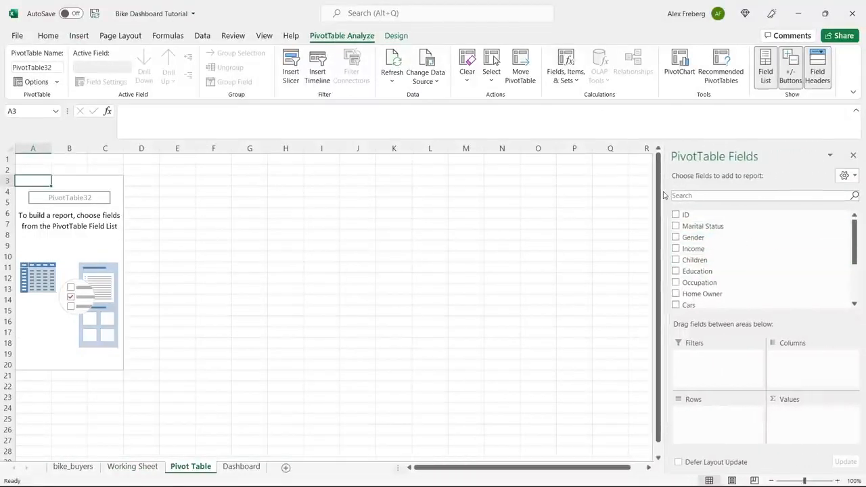
pyautogui.moveTo(666, 191); pyautogui.dragTo(730, 184)
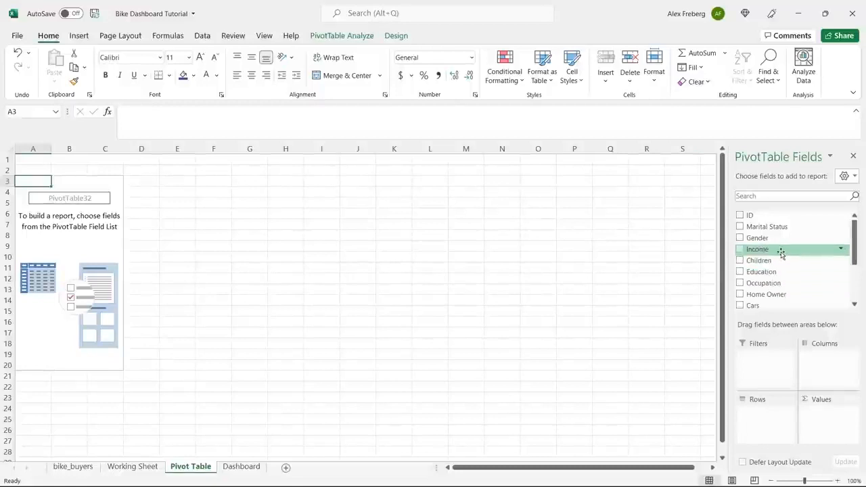
pyautogui.moveTo(781, 252); pyautogui.dragTo(826, 414)
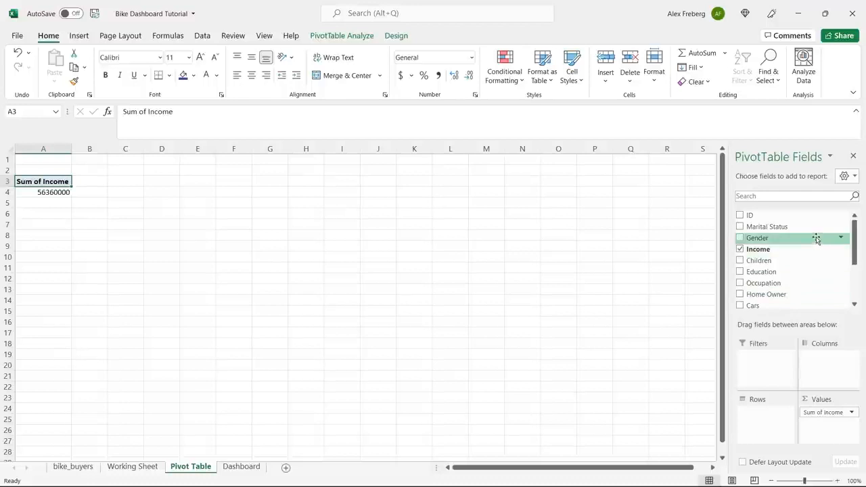
pyautogui.moveTo(808, 242); pyautogui.dragTo(764, 414)
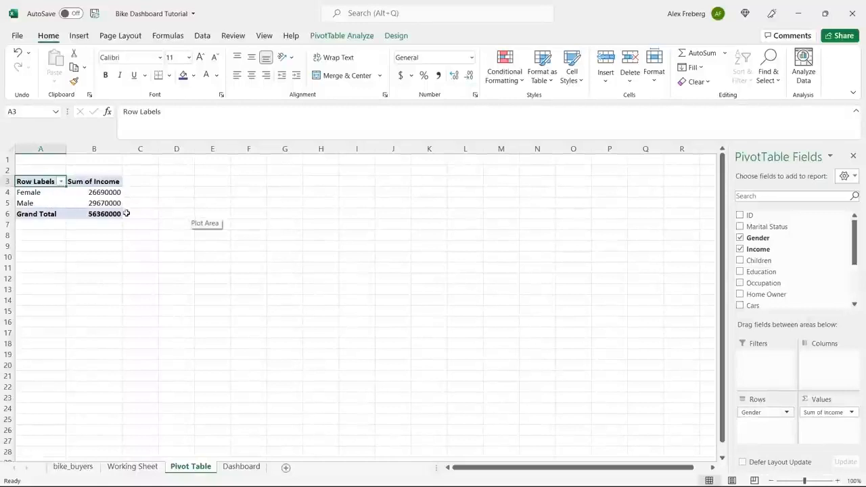
# Summarize the Income value field by Average instead of Sum.
pyautogui.click(855, 416)
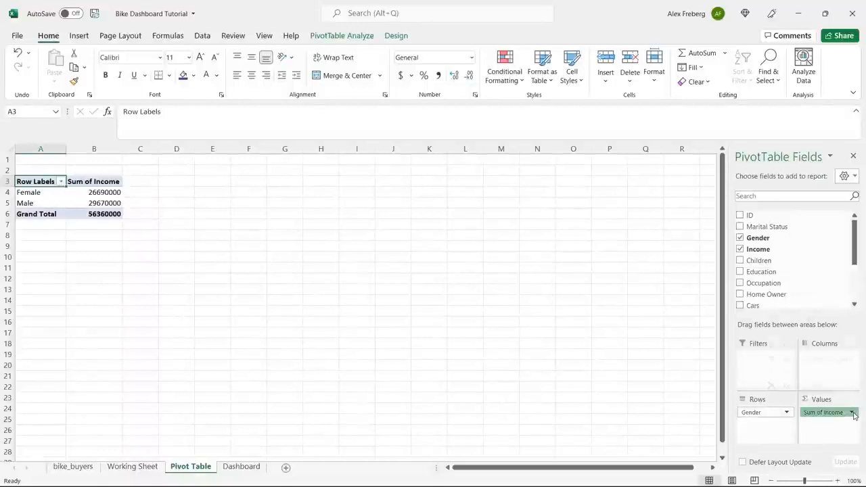
pyautogui.click(835, 401)
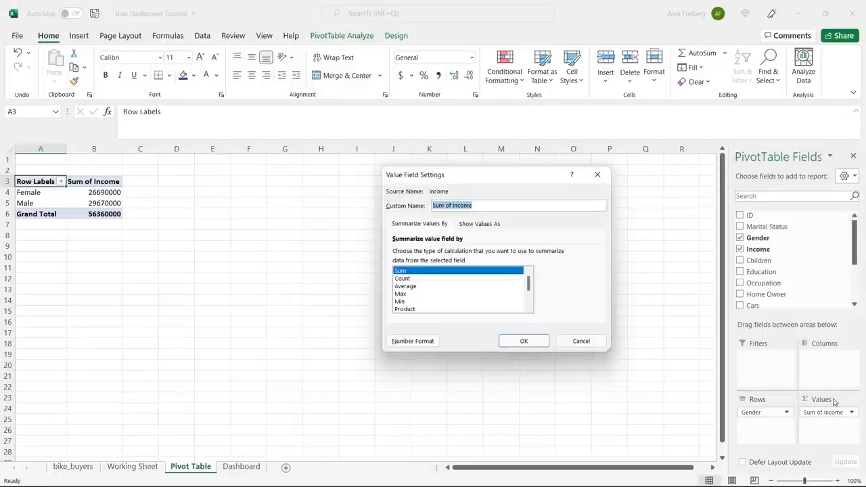
pyautogui.click(598, 175)
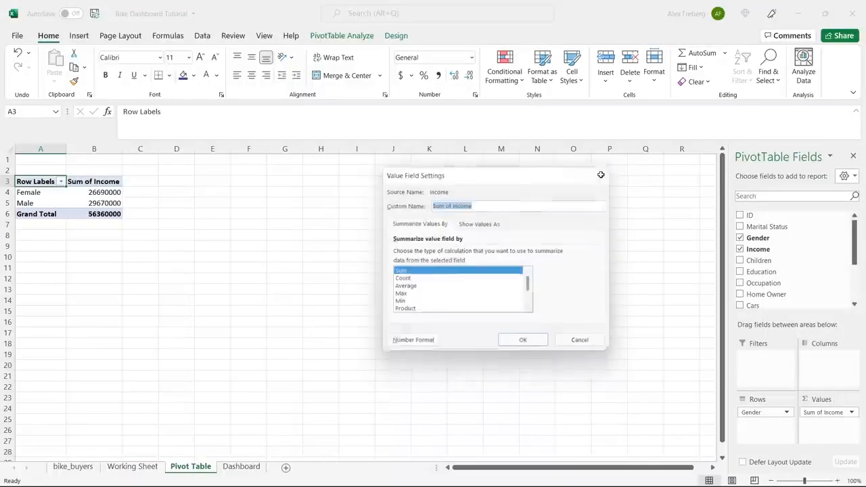
pyautogui.click(852, 413)
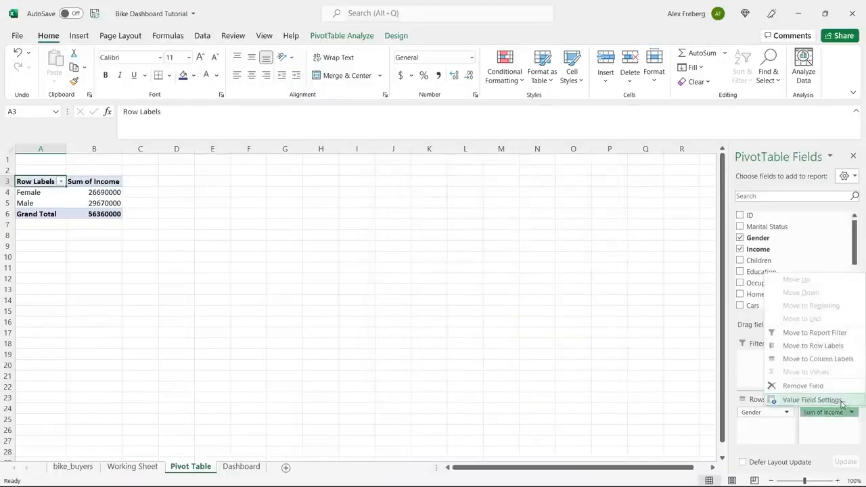
pyautogui.click(842, 401)
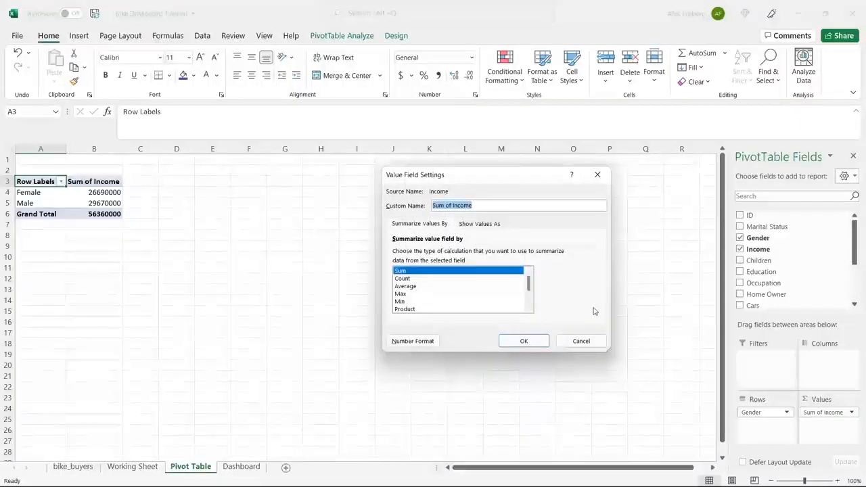
pyautogui.click(470, 286)
pyautogui.click(523, 341)
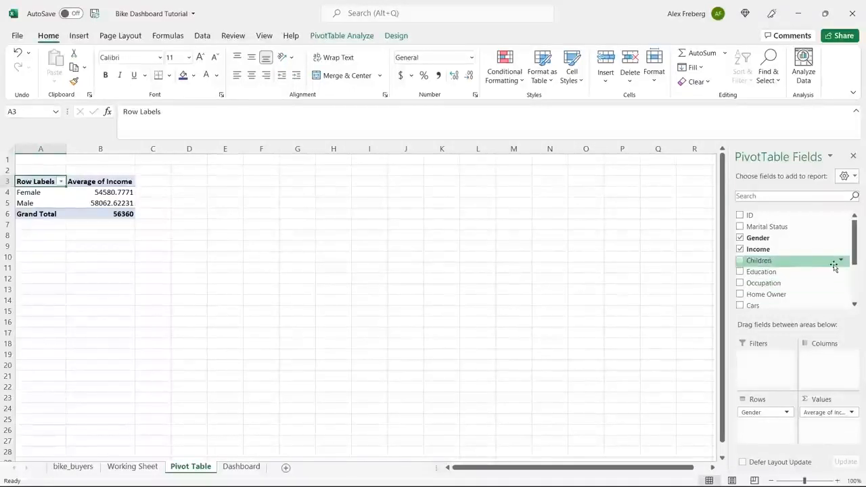
# Add Purchased Bike to the PivotTable's columns and inspect the No column's average income for females.
pyautogui.moveTo(858, 252); pyautogui.dragTo(859, 290)
pyautogui.moveTo(787, 288); pyautogui.dragTo(838, 365)
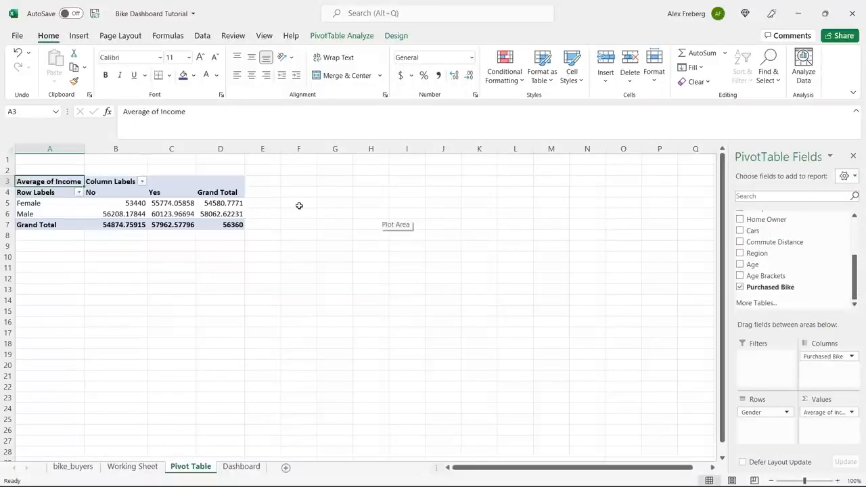
pyautogui.click(92, 192)
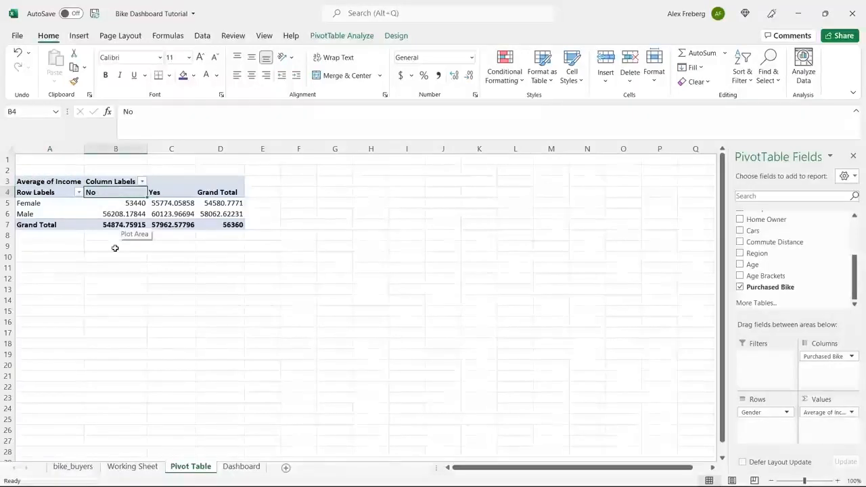
pyautogui.click(111, 205)
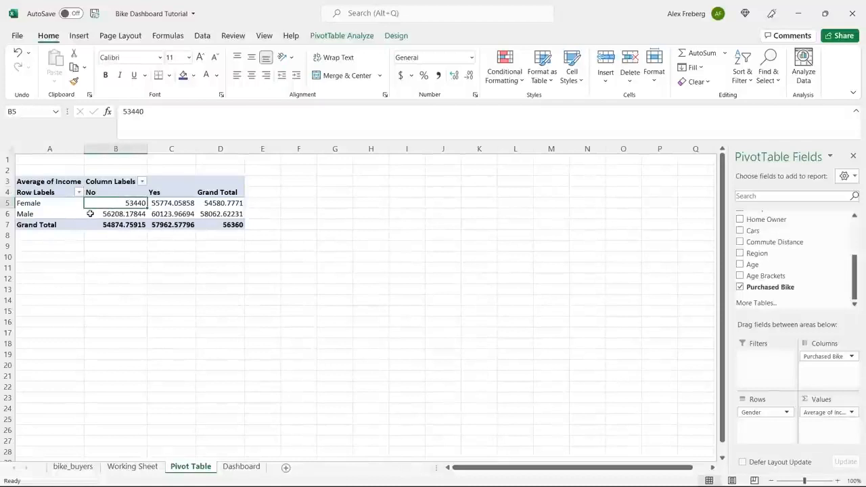
# Compare the average incomes of females and males between the No and Yes bike purchase columns in the PivotTable.
pyautogui.moveTo(94, 214)
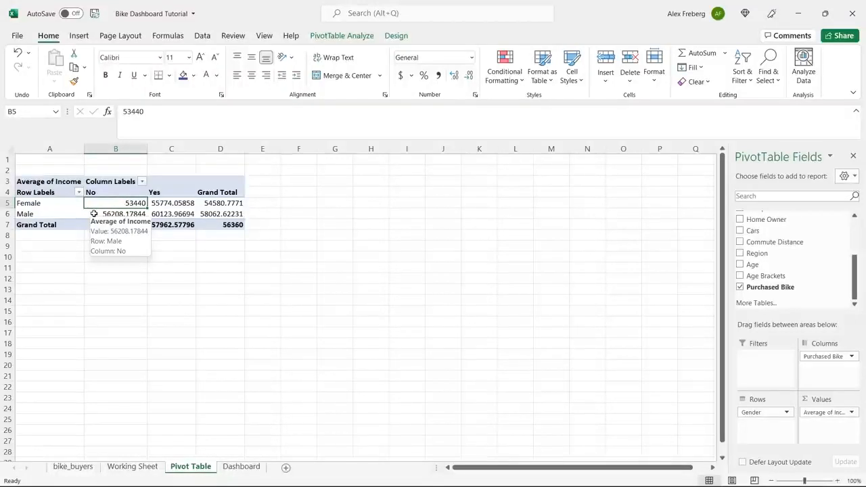
pyautogui.click(94, 214)
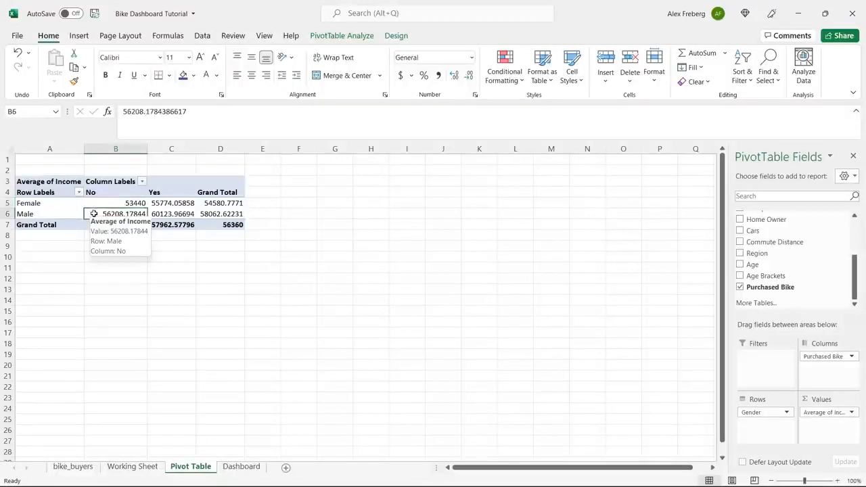
pyautogui.click(176, 193)
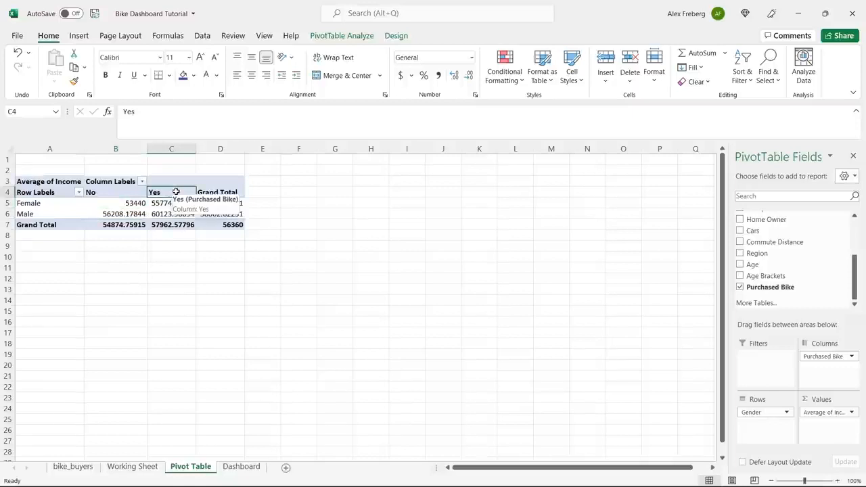
pyautogui.click(174, 203)
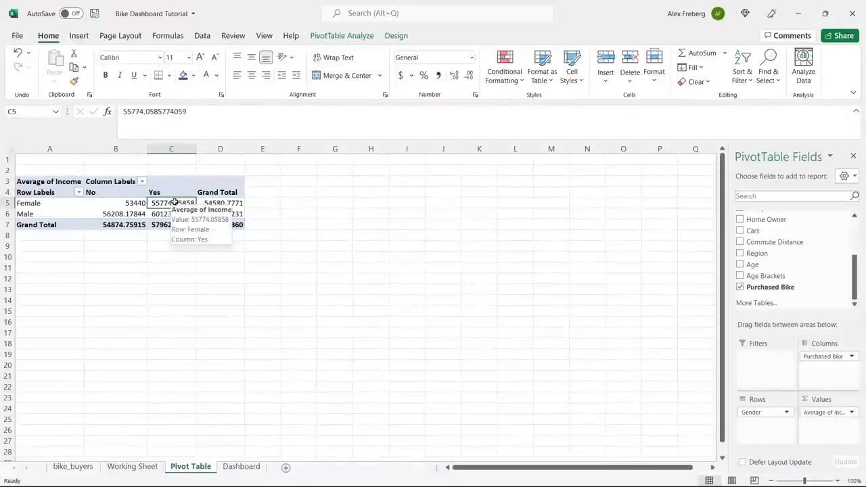
pyautogui.click(174, 216)
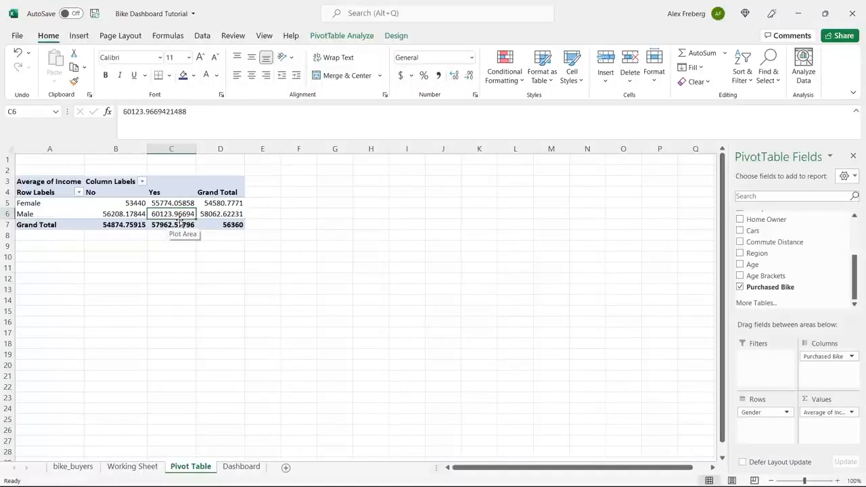
pyautogui.click(127, 203)
pyautogui.moveTo(145, 203)
pyautogui.mouseDown()
pyautogui.moveTo(154, 204)
pyautogui.moveTo(135, 214)
pyautogui.moveTo(159, 213)
pyautogui.mouseUp()
pyautogui.click(129, 203)
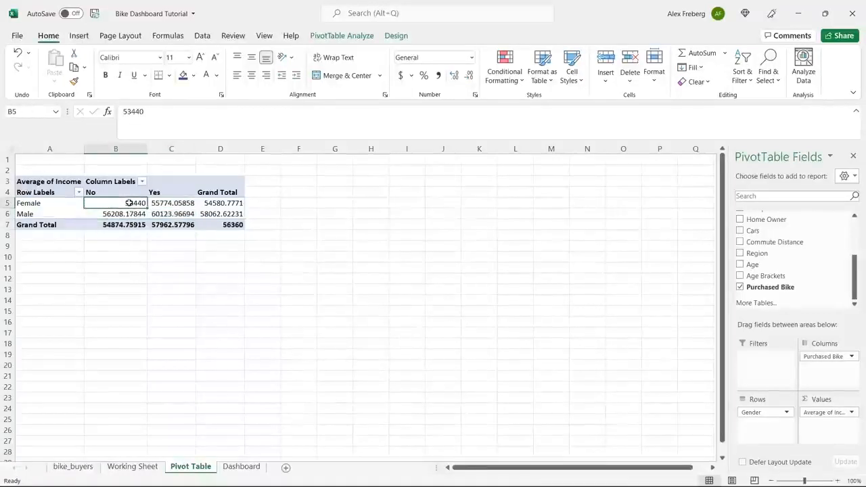
pyautogui.click(127, 215)
pyautogui.click(229, 215)
pyautogui.click(135, 203)
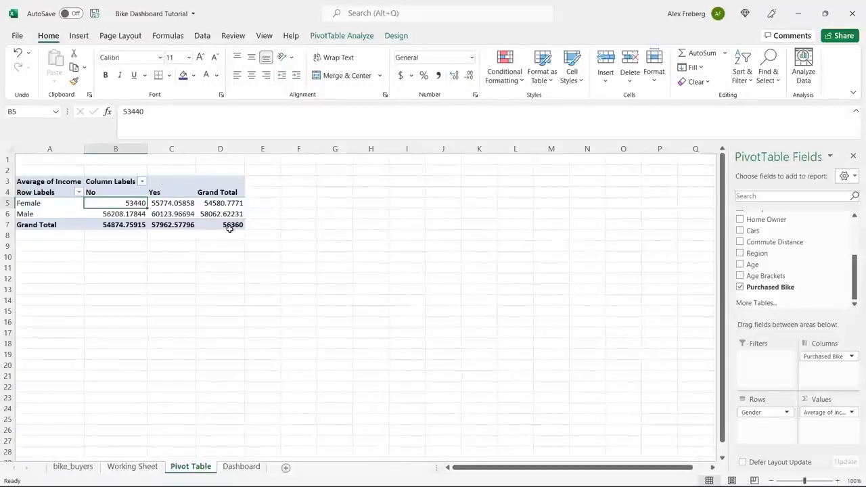
pyautogui.click(163, 213)
pyautogui.click(162, 256)
pyautogui.doubleClick(126, 201)
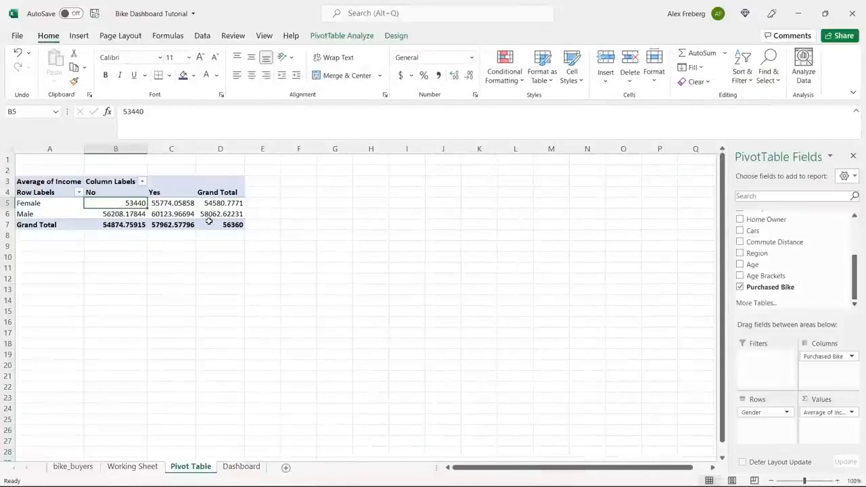
pyautogui.click(170, 203)
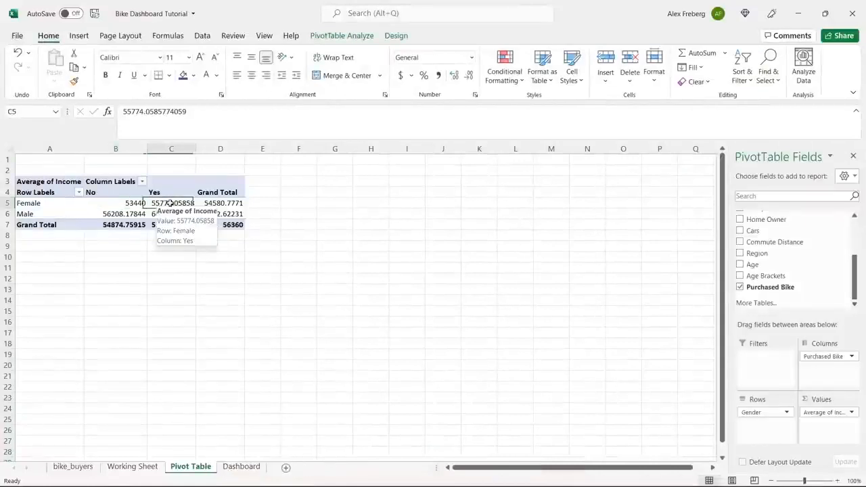
# Preview the column chart types, insert a Clustered Column PivotChart, and place it beside the PivotTable over about columns F to M.
pyautogui.click(77, 37)
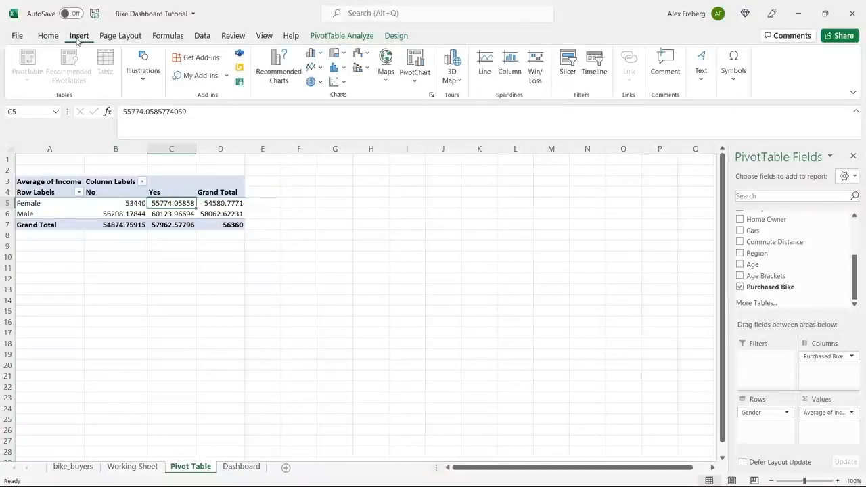
pyautogui.click(275, 70)
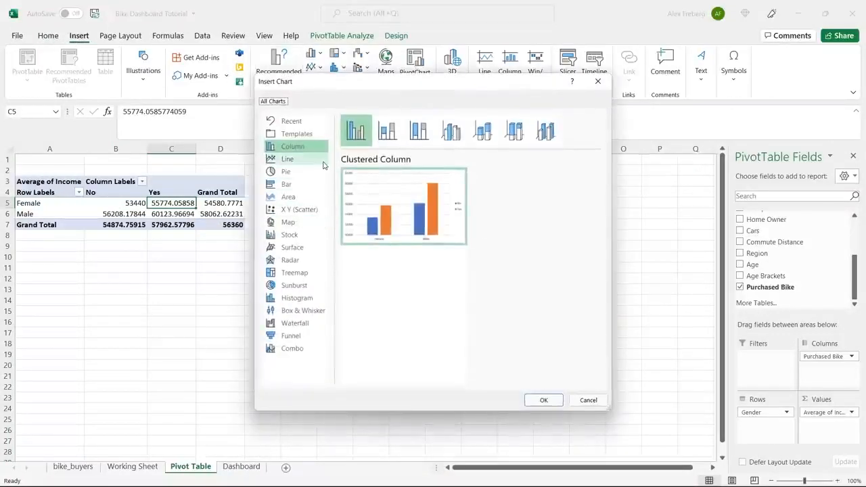
pyautogui.click(387, 131)
pyautogui.click(416, 131)
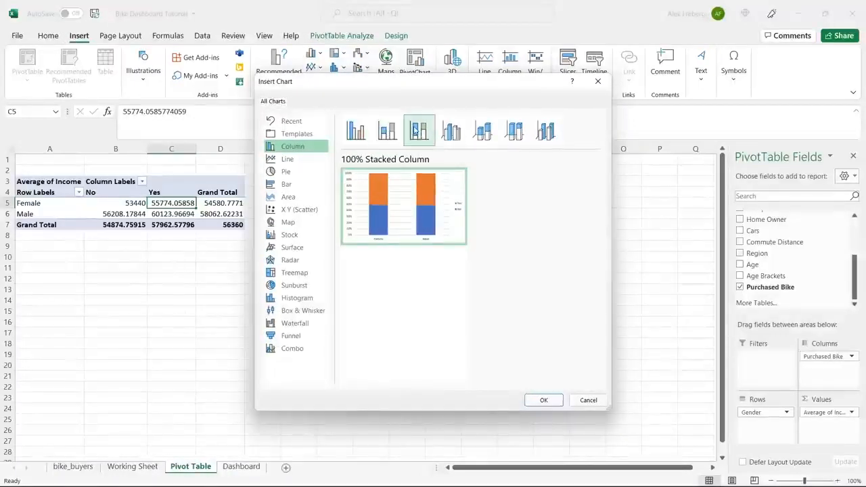
pyautogui.click(451, 131)
pyautogui.click(482, 131)
pyautogui.click(515, 131)
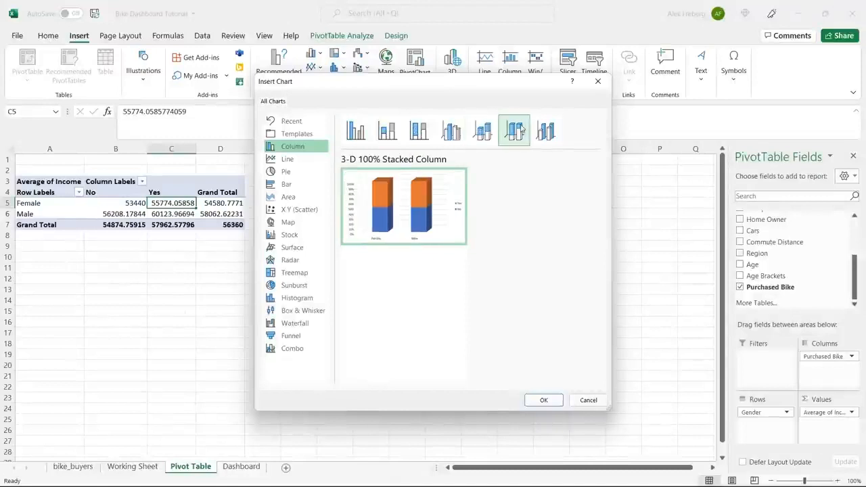
pyautogui.click(547, 131)
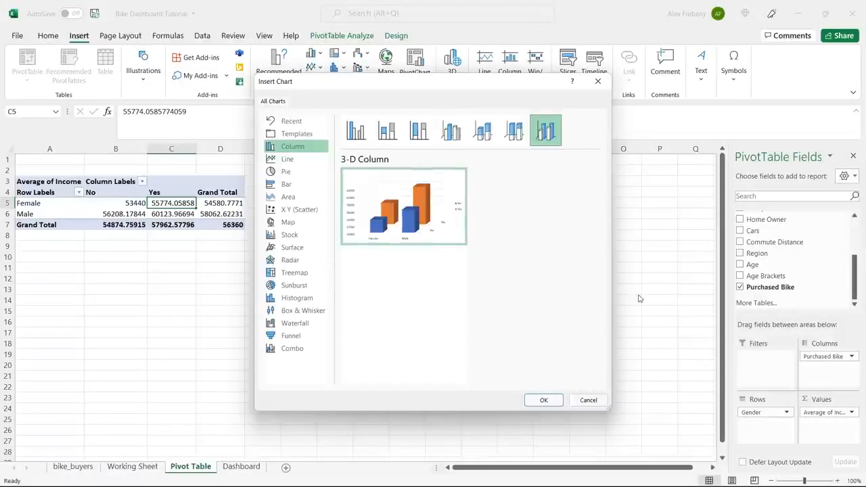
pyautogui.click(355, 130)
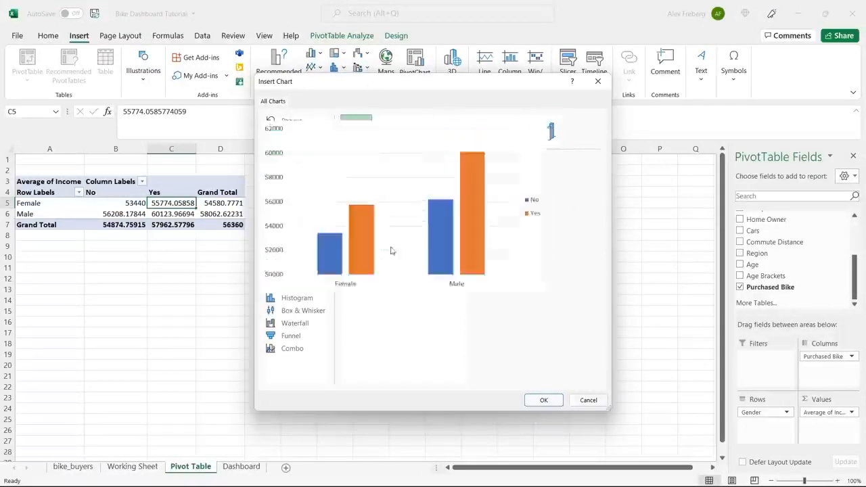
pyautogui.click(543, 400)
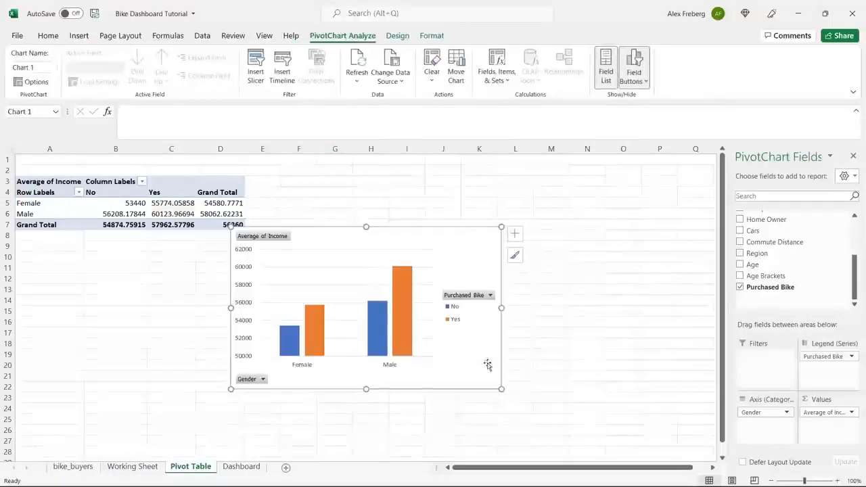
pyautogui.click(443, 233)
pyautogui.moveTo(442, 233); pyautogui.dragTo(501, 169)
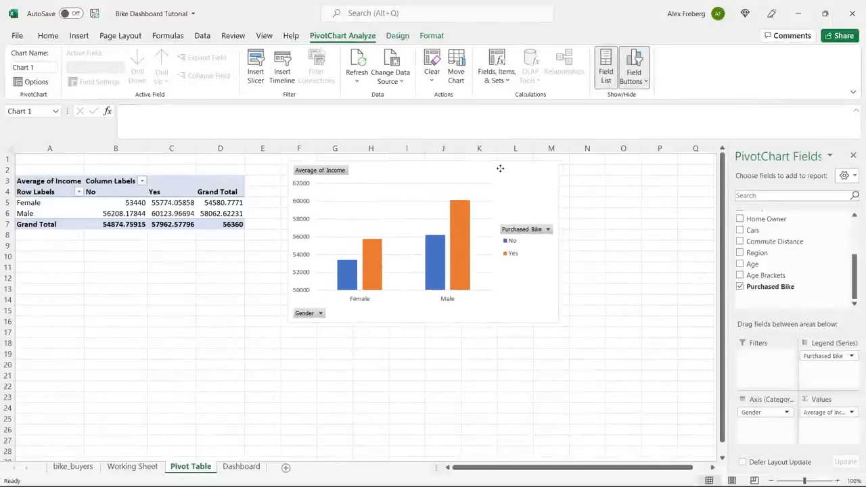
# Look through the available chart styles and color options for the PivotChart.
pyautogui.moveTo(468, 245)
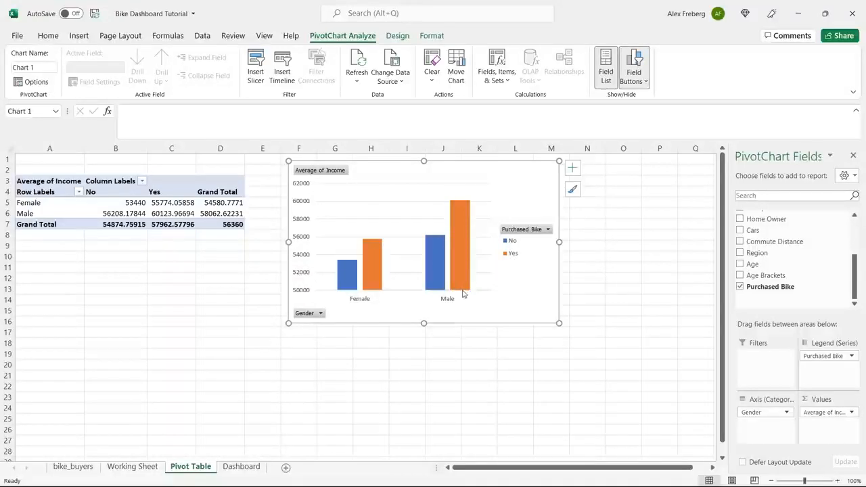
pyautogui.click(573, 192)
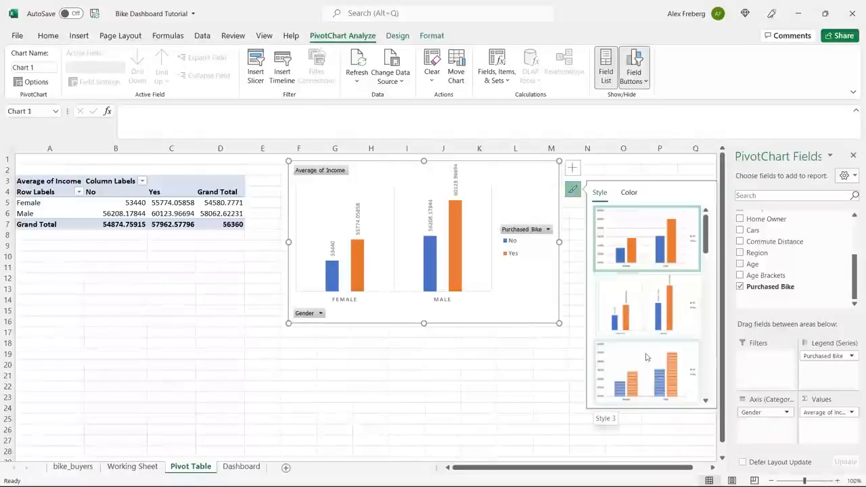
pyautogui.scroll(-2, 663, 312)
pyautogui.scroll(4, 665, 315)
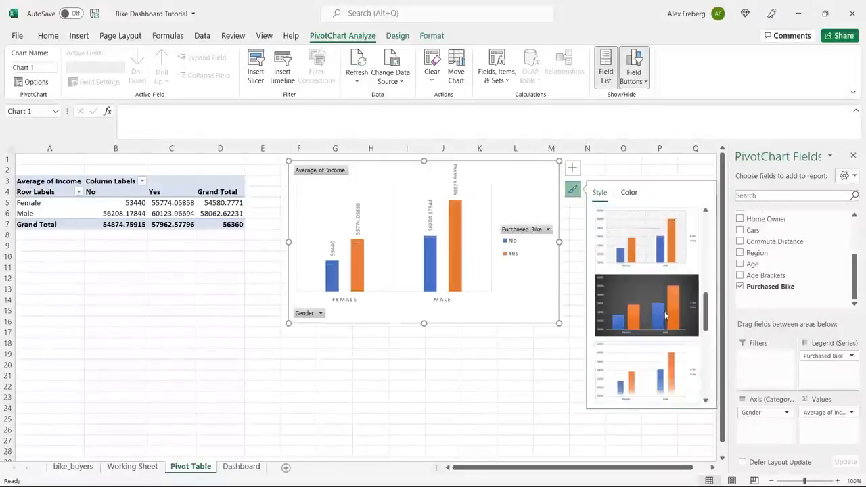
pyautogui.click(628, 192)
# Add axis titles to the PivotChart, naming the vertical axis "Income" and the horizontal axis "Gender".
pyautogui.click(573, 168)
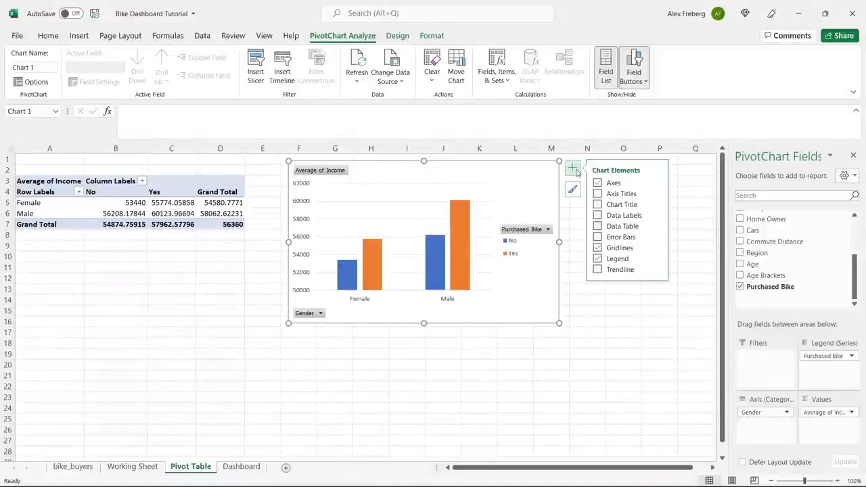
pyautogui.click(597, 194)
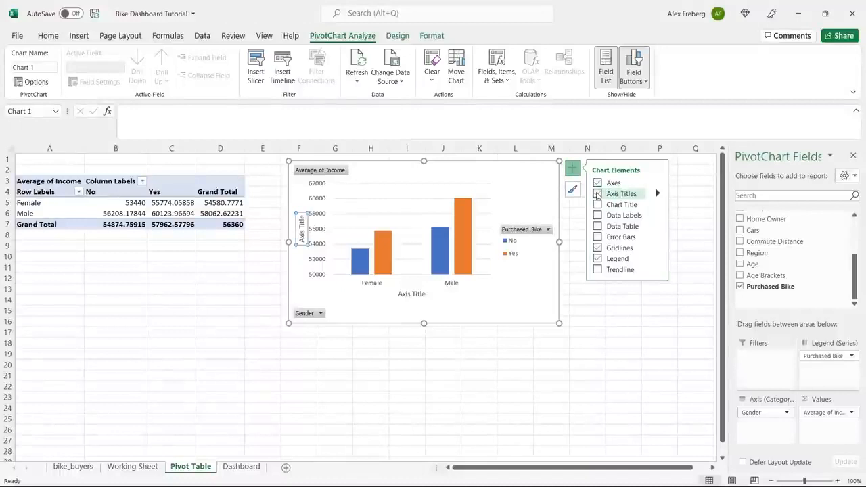
pyautogui.click(303, 232)
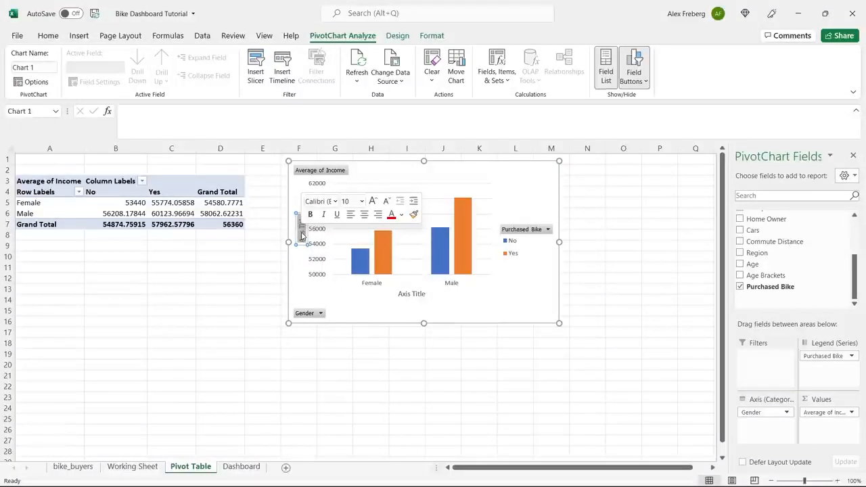
pyautogui.write('Income')
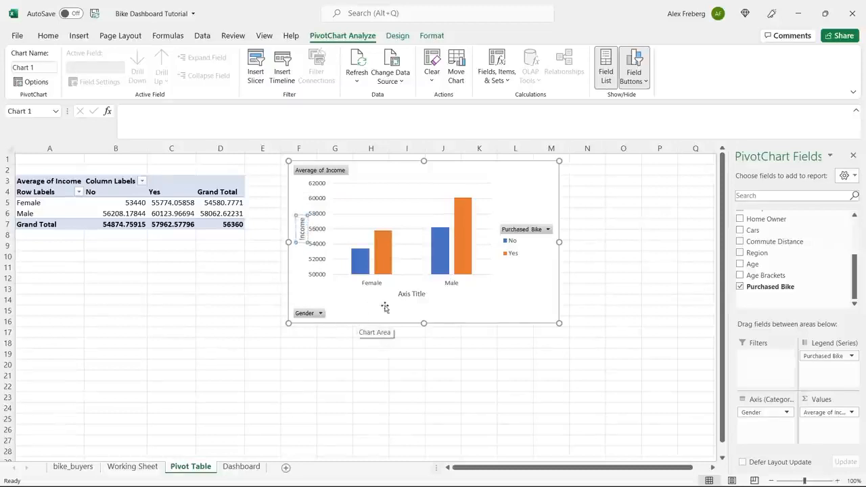
pyautogui.doubleClick(408, 295)
pyautogui.hotkey('ctrl', 'a')
pyautogui.press('BackSpace')
pyautogui.write('Gender')
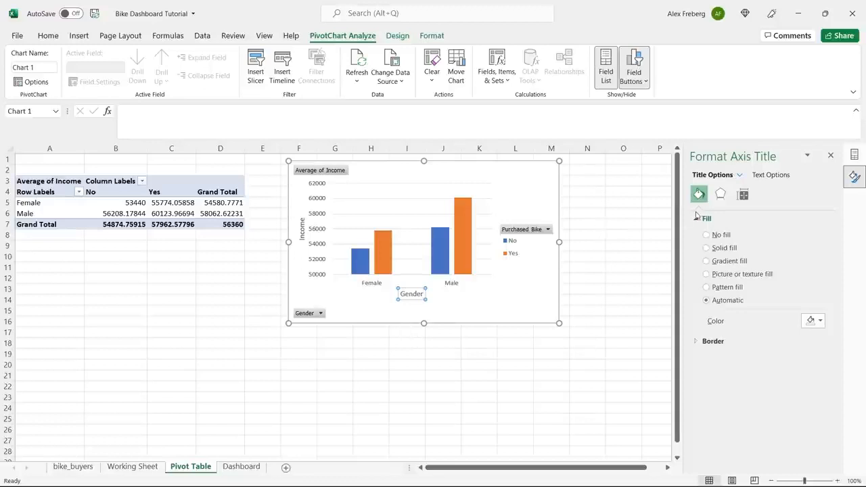
# Add a chart title reading "Avg Income Per Purchase" to the PivotChart.
pyautogui.click(538, 192)
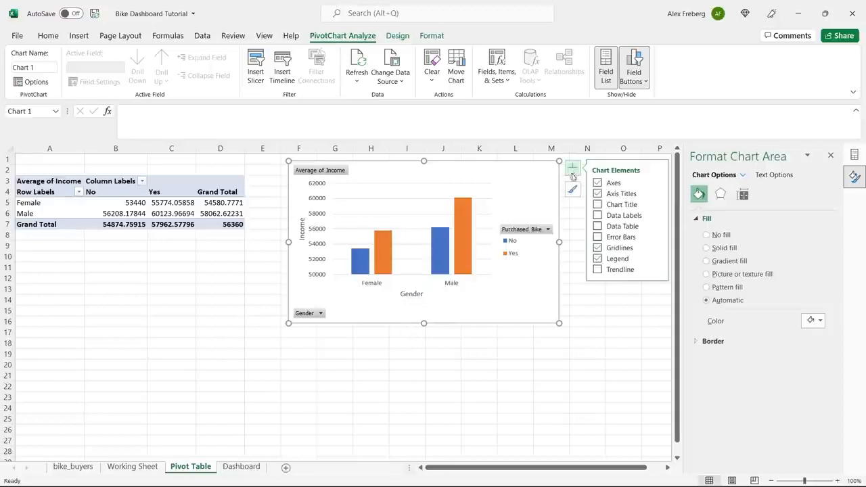
pyautogui.click(597, 204)
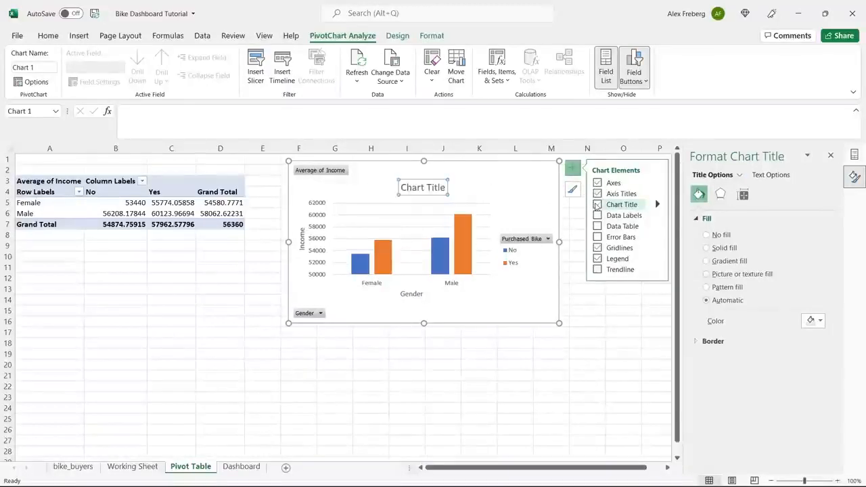
pyautogui.tripleClick(422, 190)
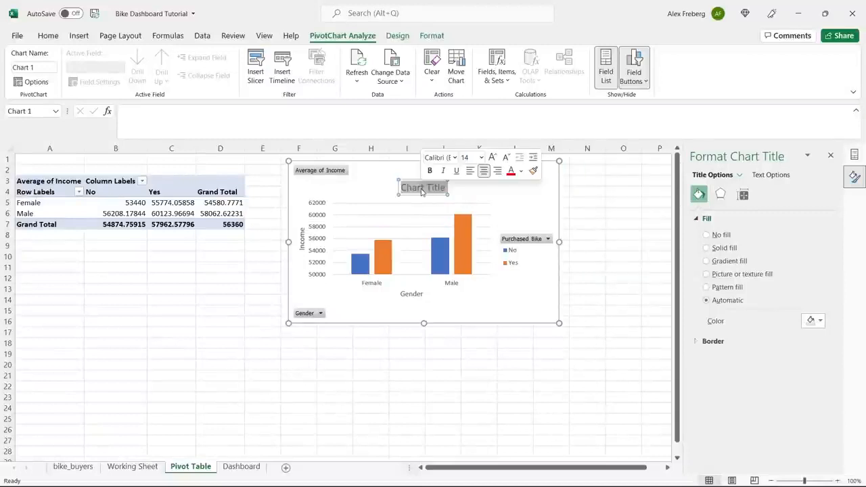
pyautogui.write('Avg I')
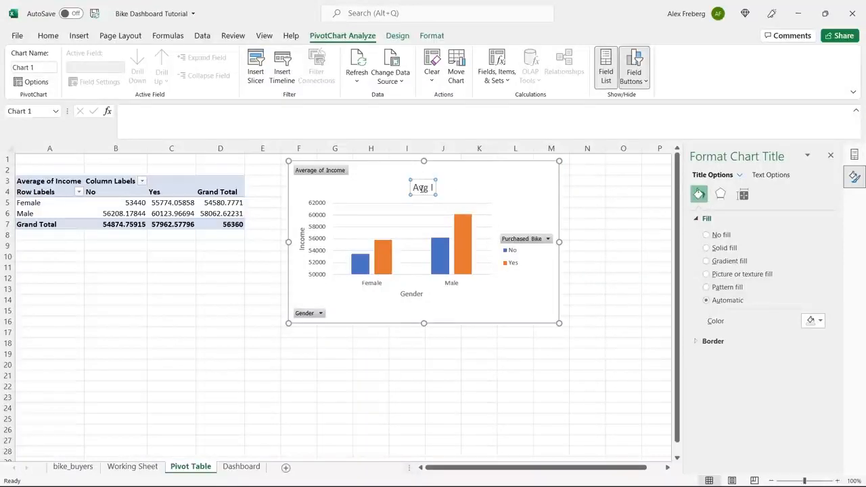
pyautogui.write('ncome Per P')
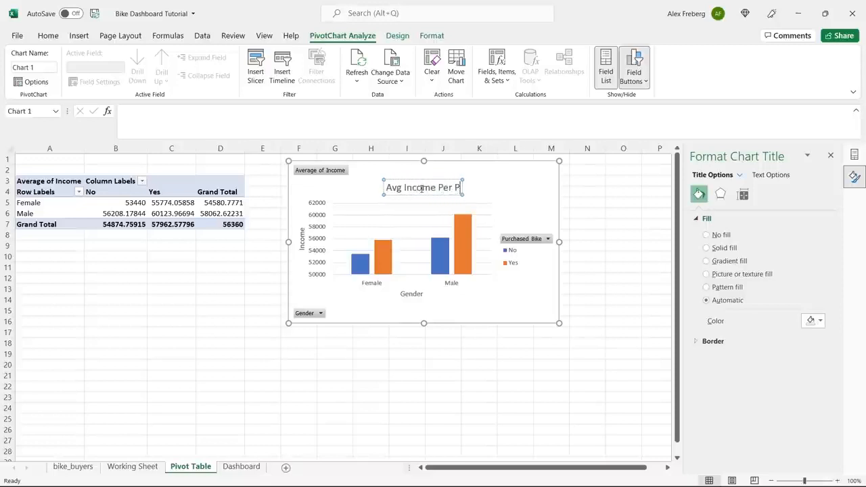
pyautogui.write('urchase')
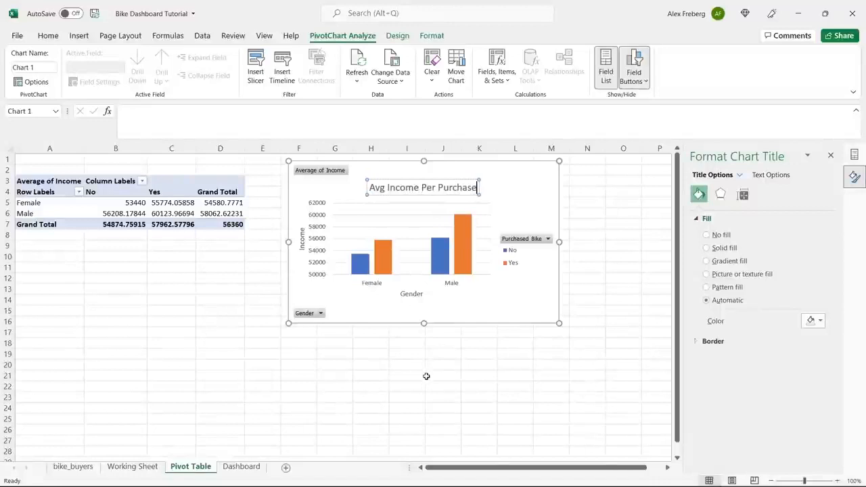
pyautogui.click(460, 303)
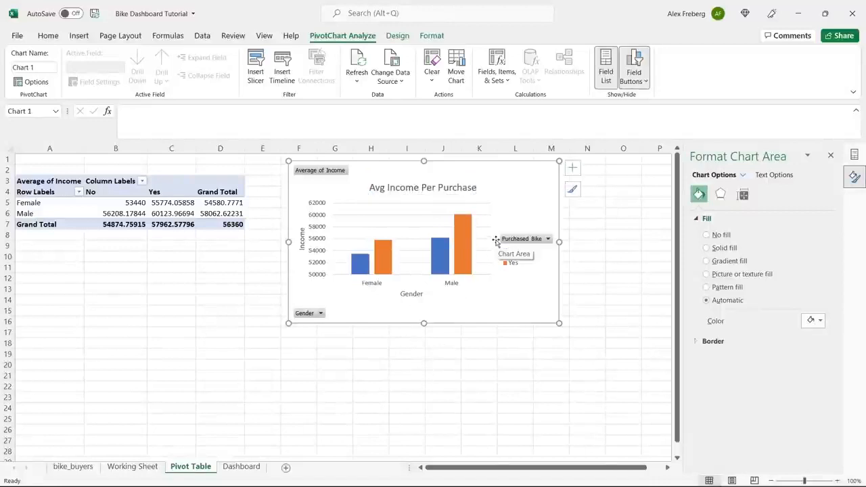
# Try data labels on the PivotChart, remove them, and add a data table instead.
pyautogui.click(572, 168)
pyautogui.click(599, 216)
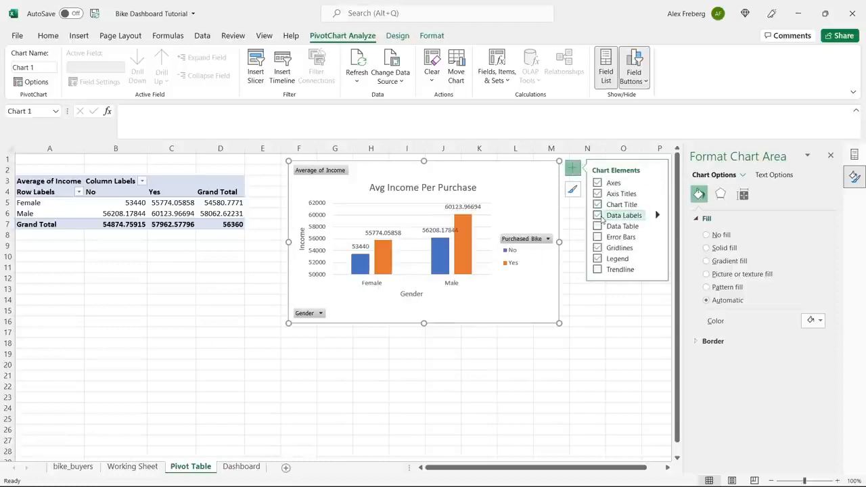
pyautogui.click(598, 215)
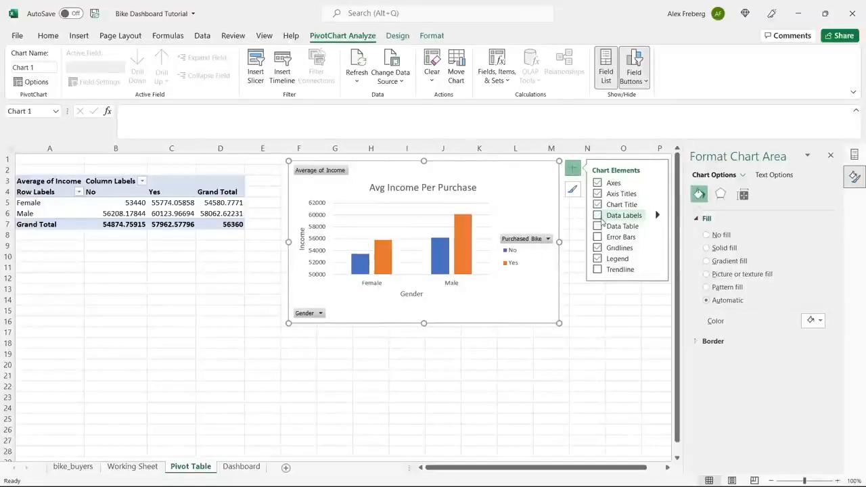
pyautogui.click(598, 226)
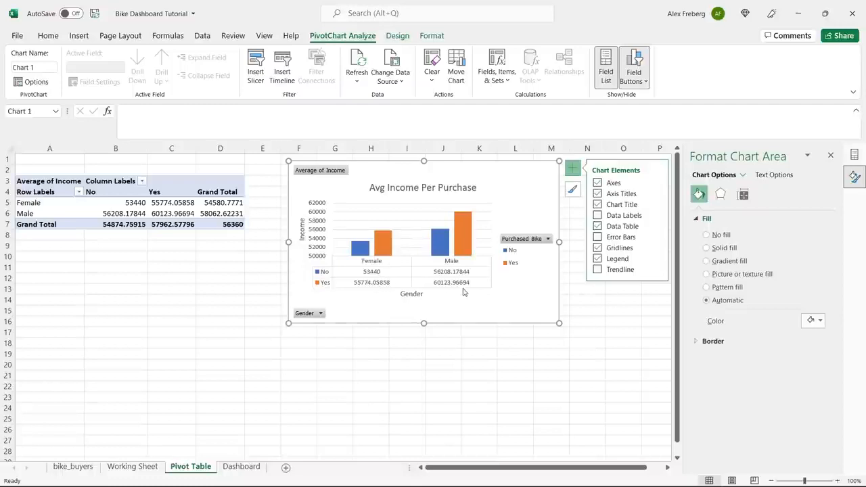
# Format the average income values in the pivot table, including grand totals, with thousands separators and no decimal places.
pyautogui.click(159, 202)
pyautogui.moveTo(136, 202); pyautogui.dragTo(215, 223)
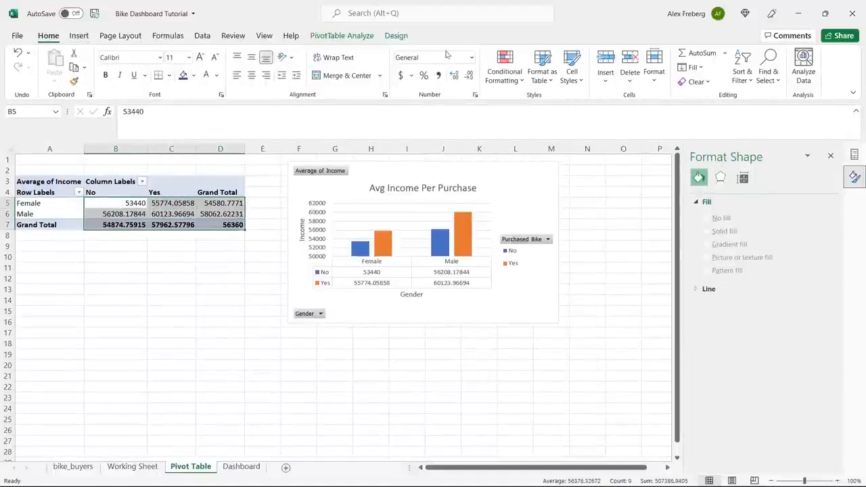
pyautogui.click(472, 57)
pyautogui.click(461, 109)
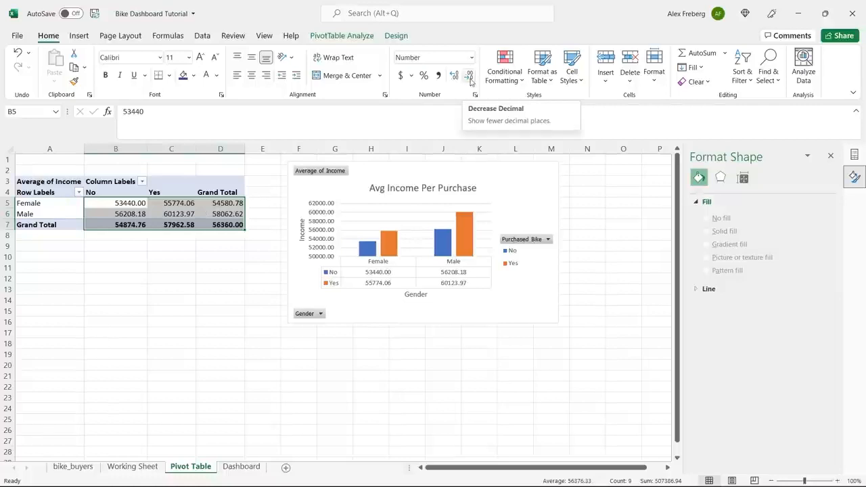
pyautogui.click(469, 76)
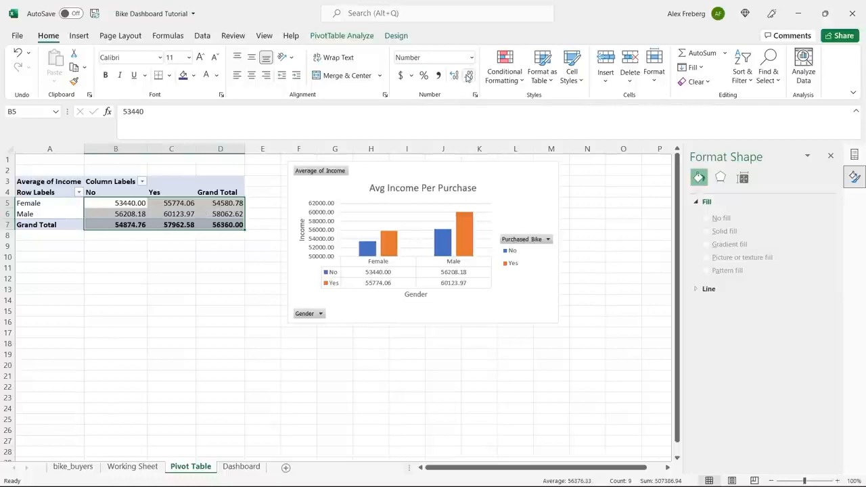
pyautogui.click(469, 76)
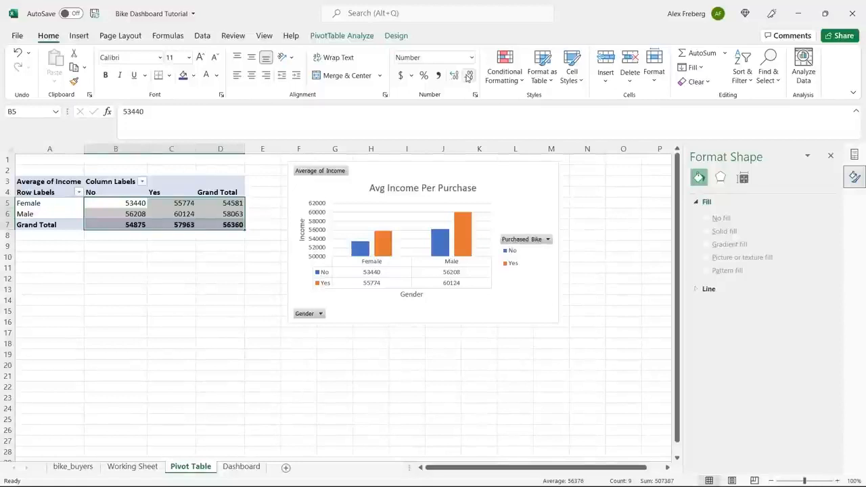
pyautogui.click(438, 76)
pyautogui.click(468, 81)
pyautogui.click(468, 81)
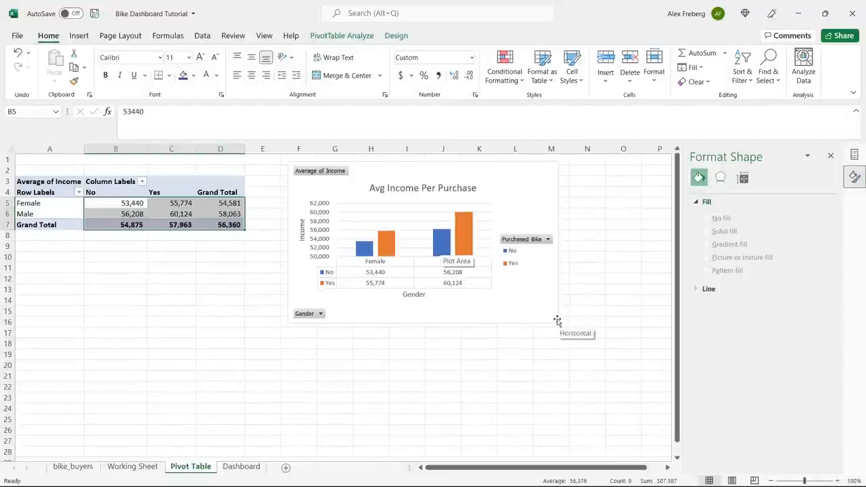
# Select the average income chart and close its chart area formatting pane.
pyautogui.click(529, 305)
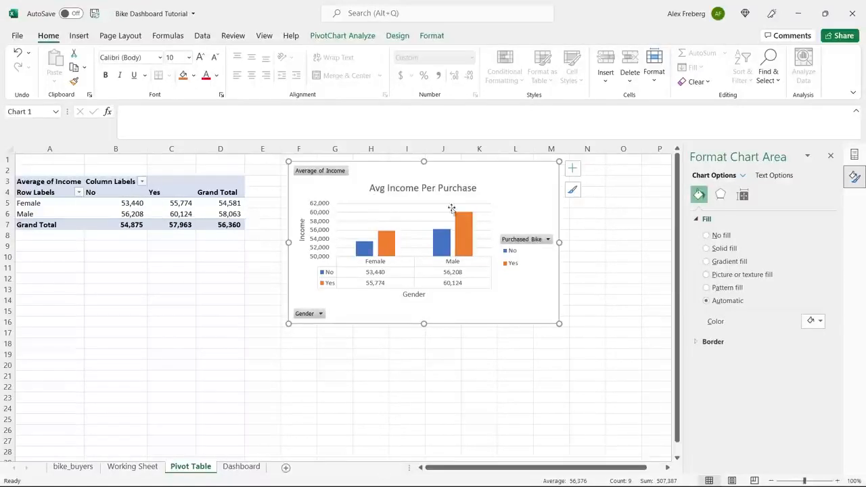
pyautogui.moveTo(450, 243)
pyautogui.click(831, 157)
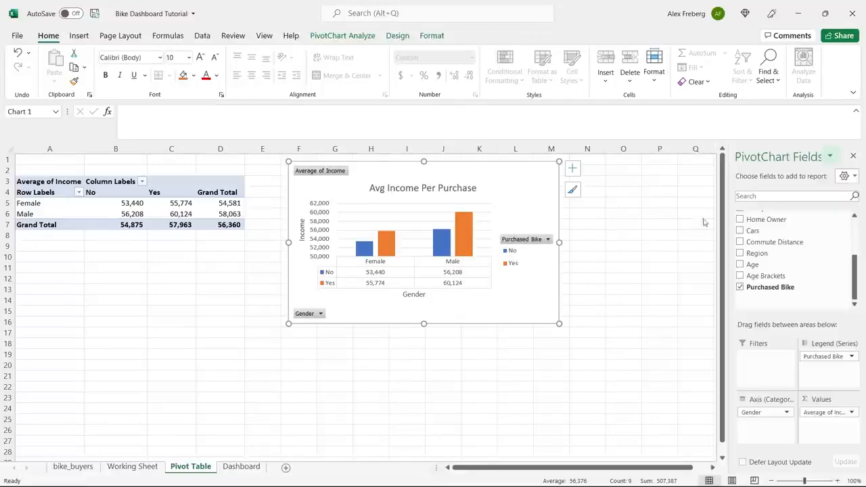
# Insert a PivotTable at cell A20 of the Pivot Table sheet from the Working Sheet range A1:N1001.
pyautogui.click(110, 272)
pyautogui.scroll(-3, 108, 274)
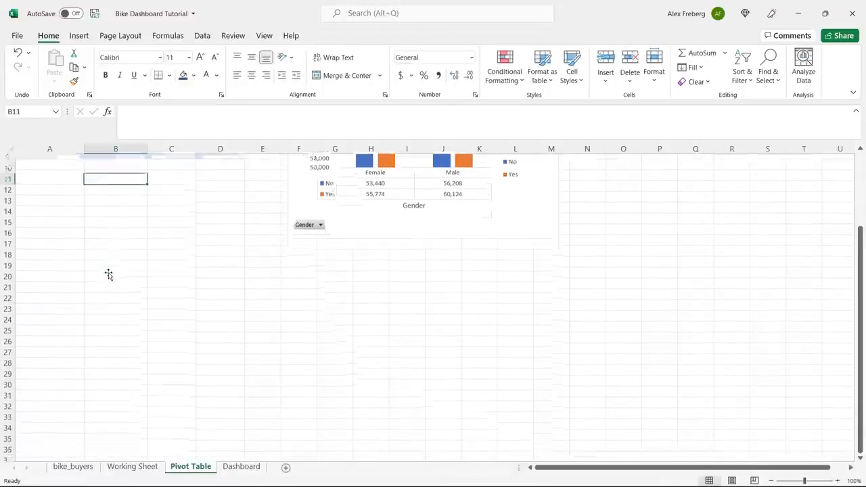
pyautogui.click(50, 269)
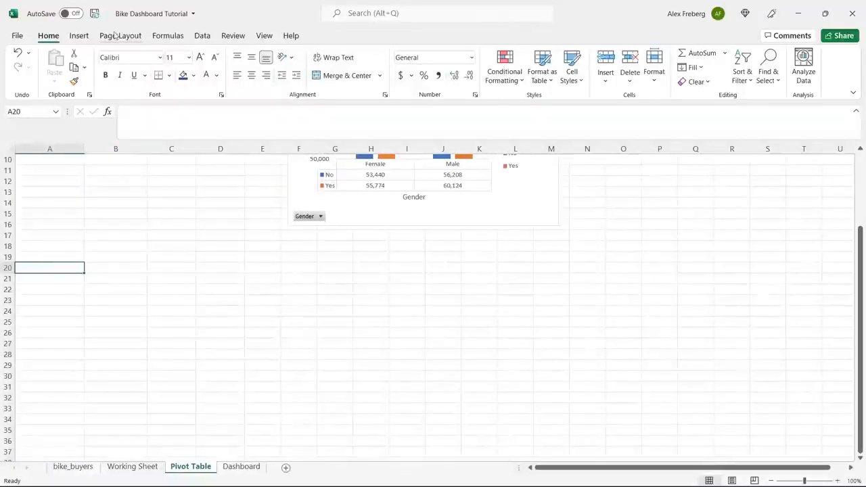
pyautogui.click(79, 35)
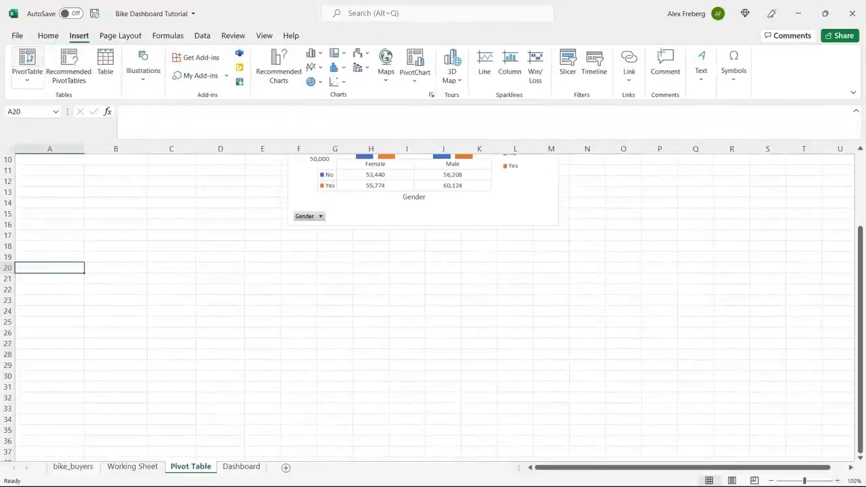
pyautogui.click(27, 59)
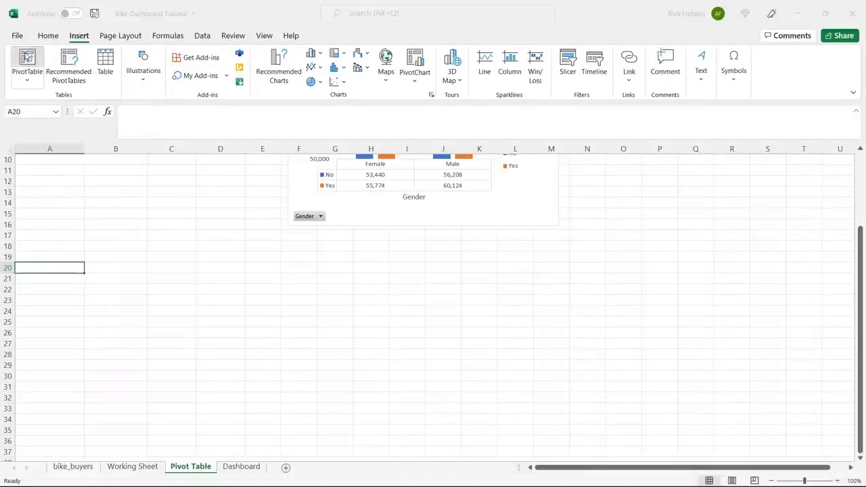
pyautogui.click(157, 468)
pyautogui.click(108, 172)
pyautogui.hotkey('ctrl', 'a')
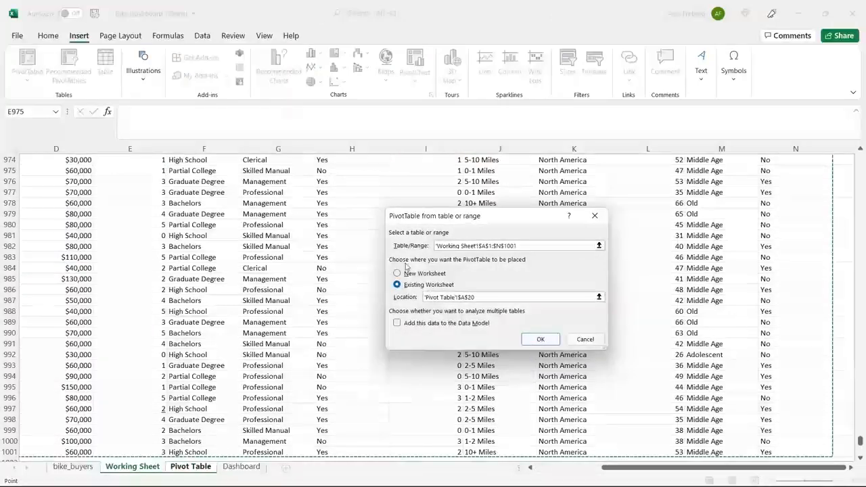
pyautogui.click(540, 338)
# Build the new PivotTable with Commute Distance as rows, Purchased Bike as columns, and the count of Purchased Bike as values.
pyautogui.scroll(-3, 330, 263)
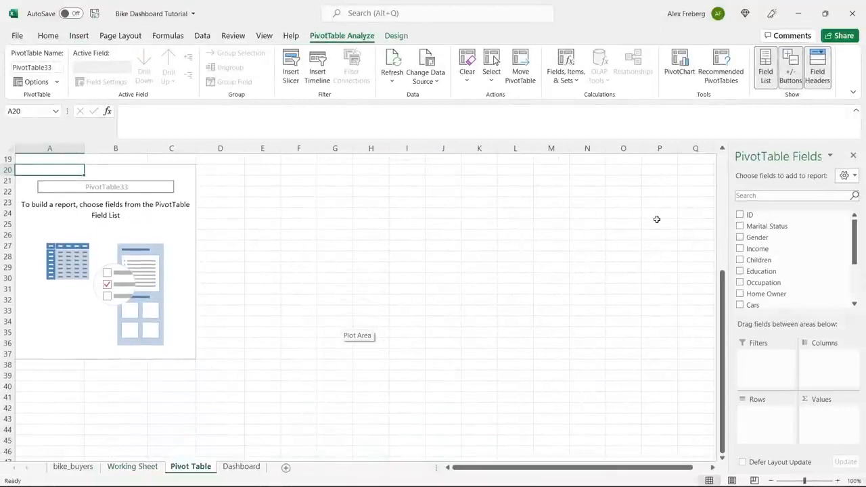
pyautogui.scroll(6, 582, 278)
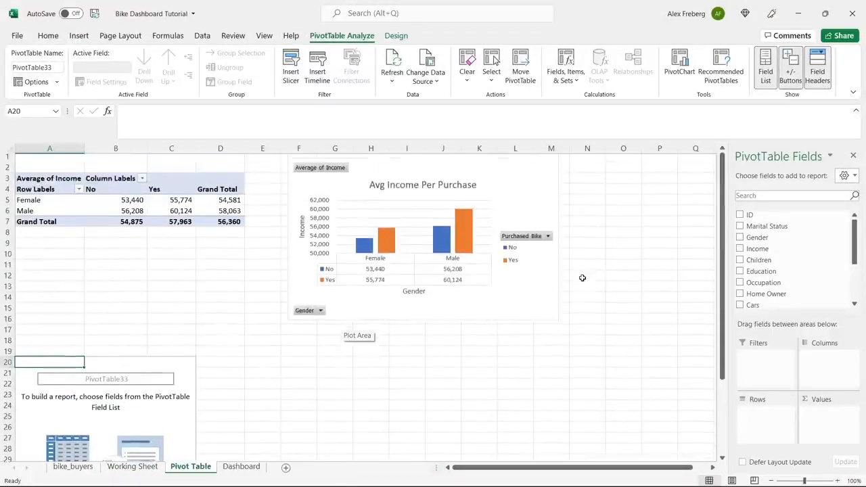
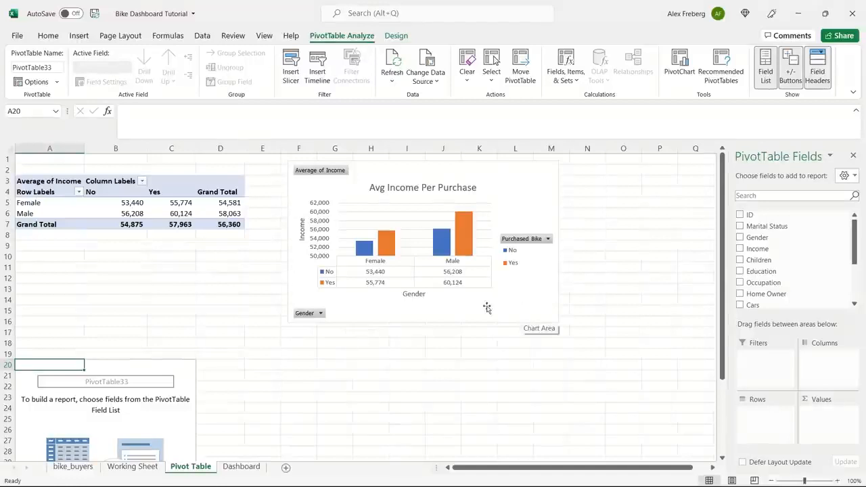
pyautogui.scroll(-4, 473, 308)
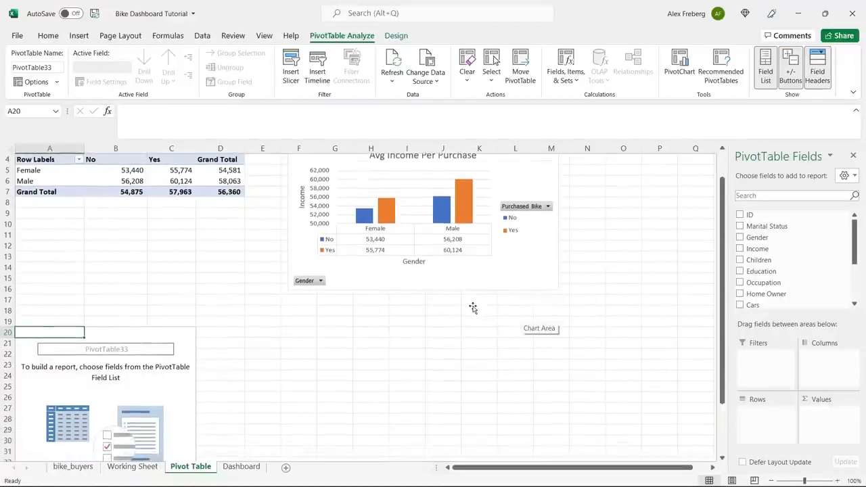
pyautogui.scroll(-2, 473, 306)
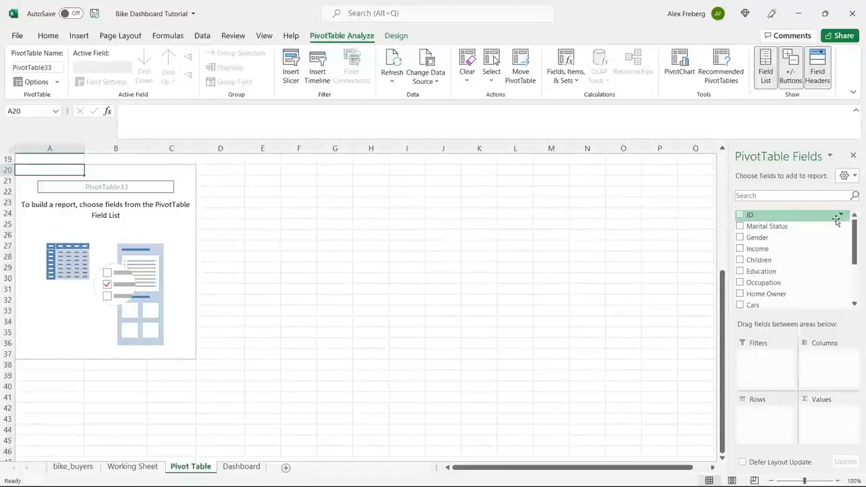
pyautogui.moveTo(856, 241); pyautogui.dragTo(855, 280)
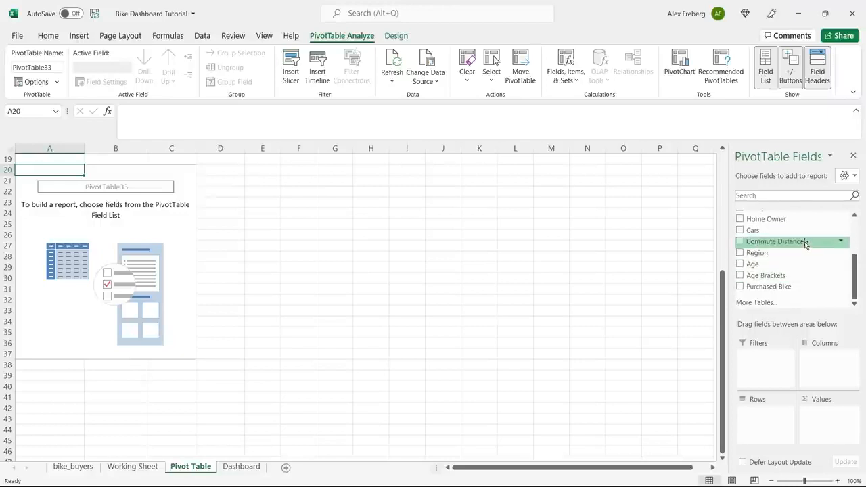
pyautogui.moveTo(805, 244); pyautogui.dragTo(770, 415)
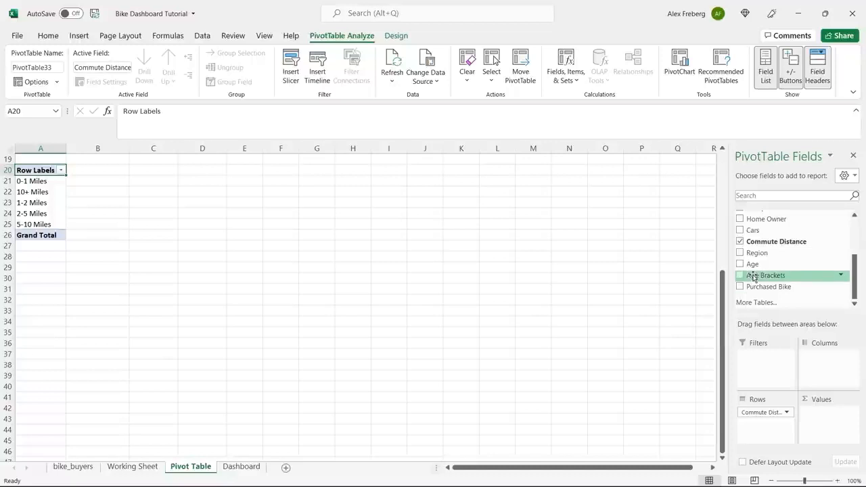
pyautogui.moveTo(771, 288); pyautogui.dragTo(827, 427)
pyautogui.moveTo(791, 288); pyautogui.dragTo(835, 367)
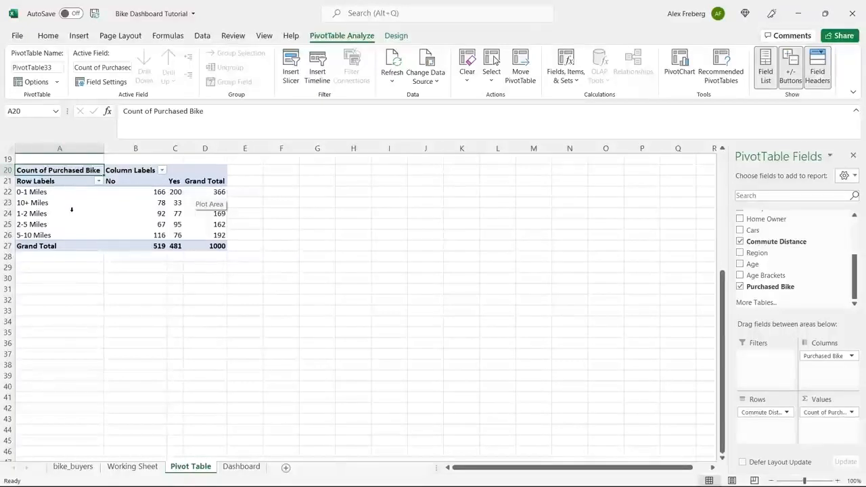
# Examine the order of the commute distance rows in the new PivotTable, one range at a time.
pyautogui.click(158, 212)
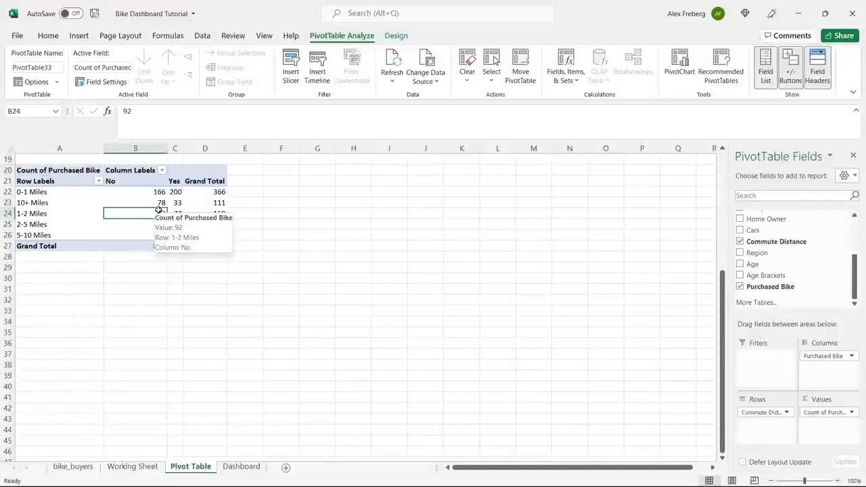
pyautogui.click(58, 202)
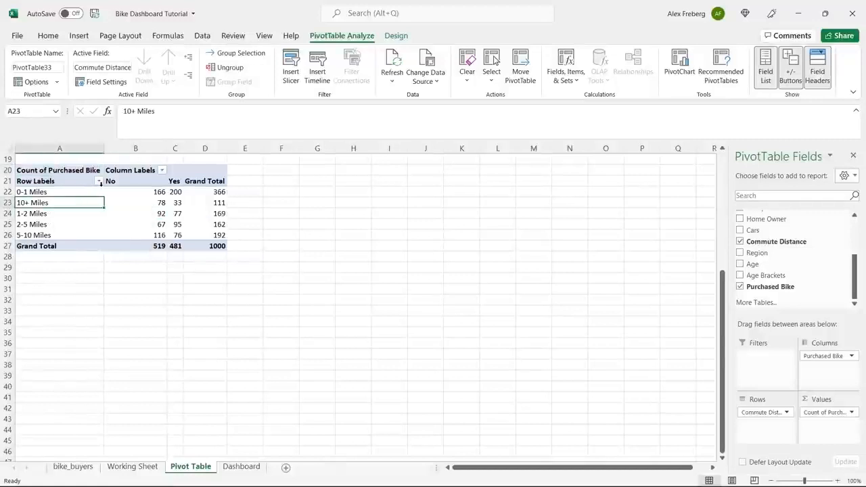
pyautogui.click(29, 192)
pyautogui.click(27, 202)
pyautogui.click(27, 213)
pyautogui.click(27, 224)
pyautogui.click(27, 235)
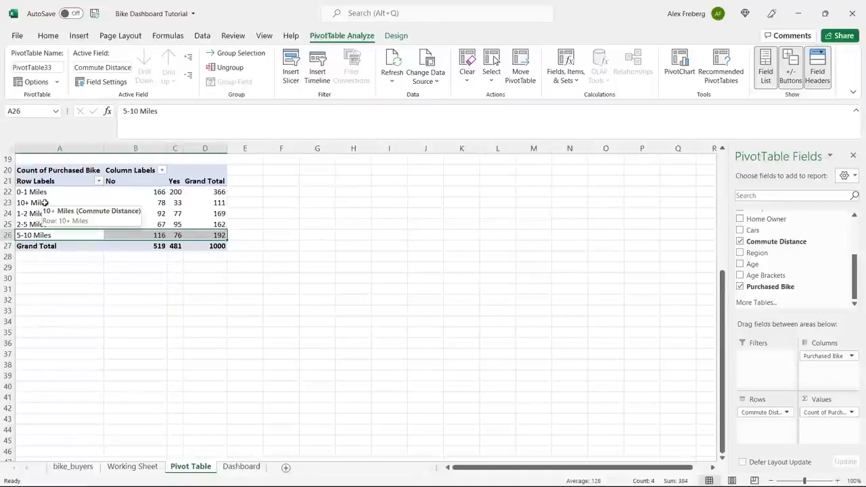
# Try sorting the commute distance row labels Z to A, and return them to A to Z order.
pyautogui.click(99, 182)
pyautogui.click(87, 195)
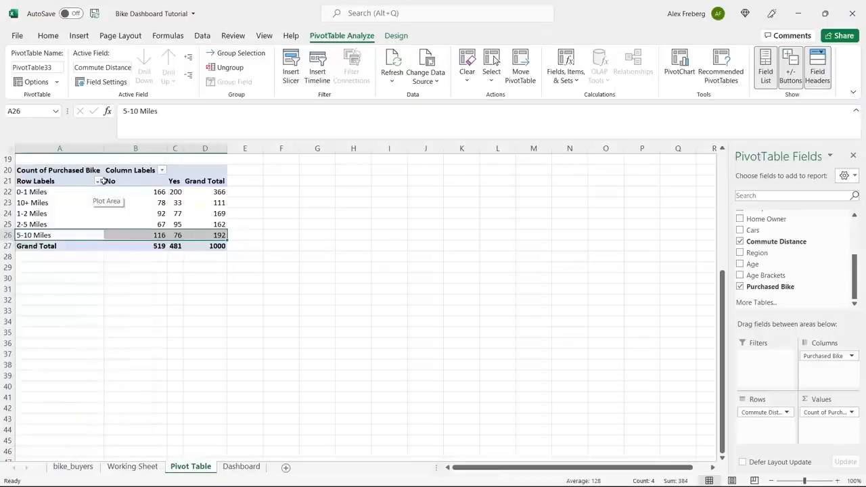
pyautogui.click(99, 181)
pyautogui.click(89, 212)
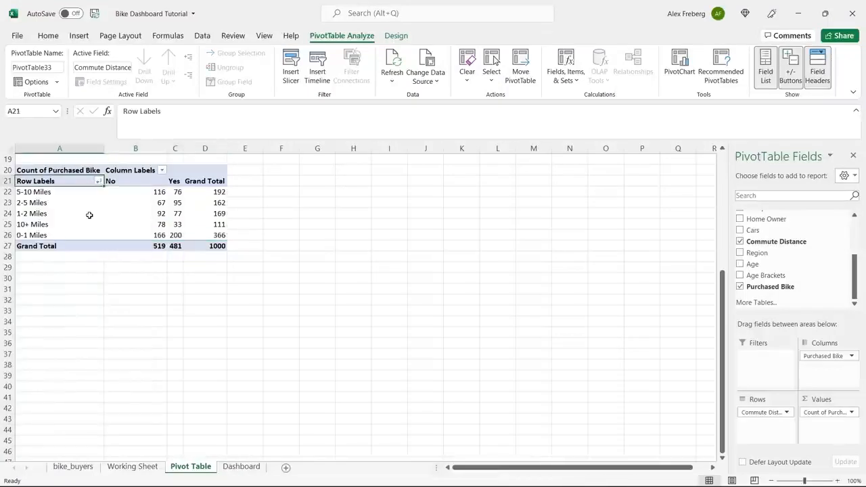
pyautogui.click(99, 181)
pyautogui.click(84, 195)
pyautogui.click(206, 214)
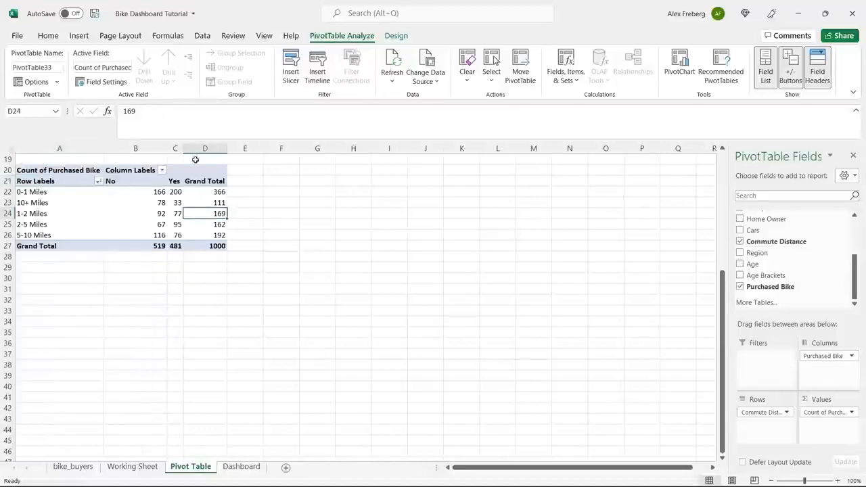
# Insert a Line PivotChart from the commute distance PivotTable and place it beside the table, level with row 20.
pyautogui.click(79, 36)
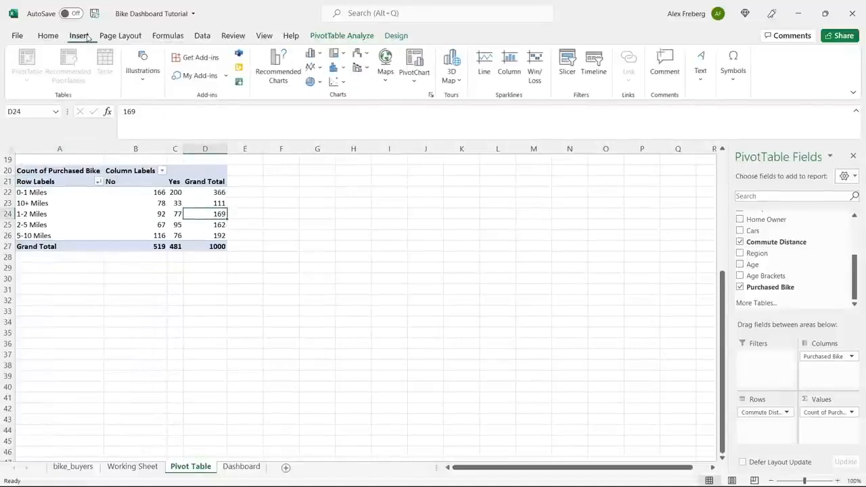
pyautogui.click(280, 67)
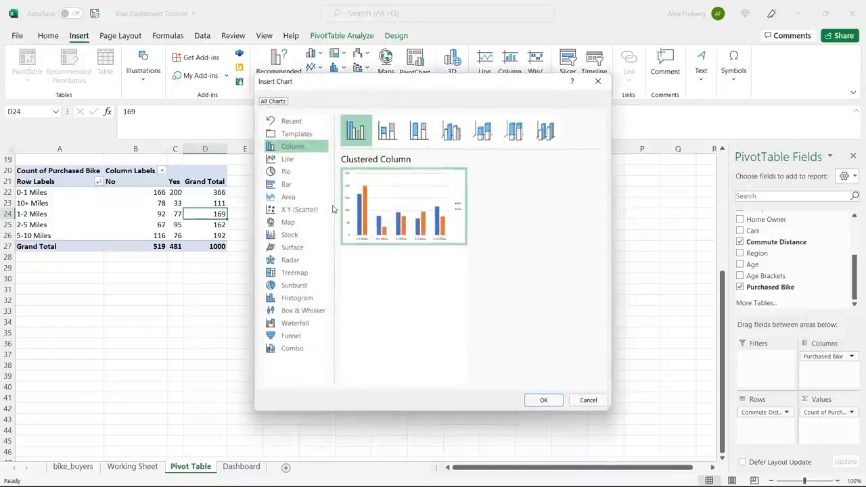
pyautogui.click(291, 160)
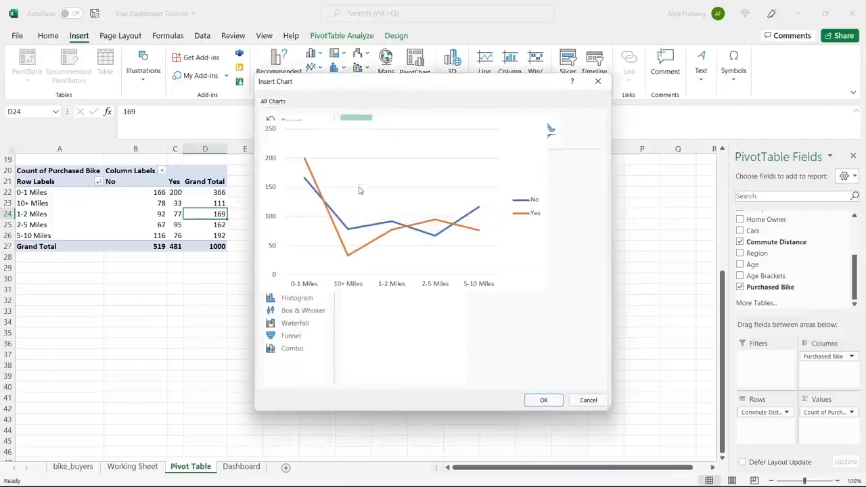
pyautogui.click(388, 130)
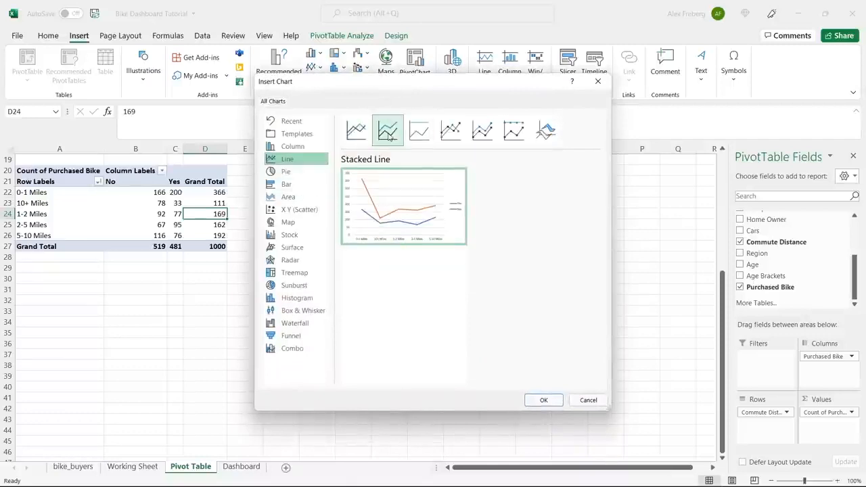
pyautogui.click(364, 128)
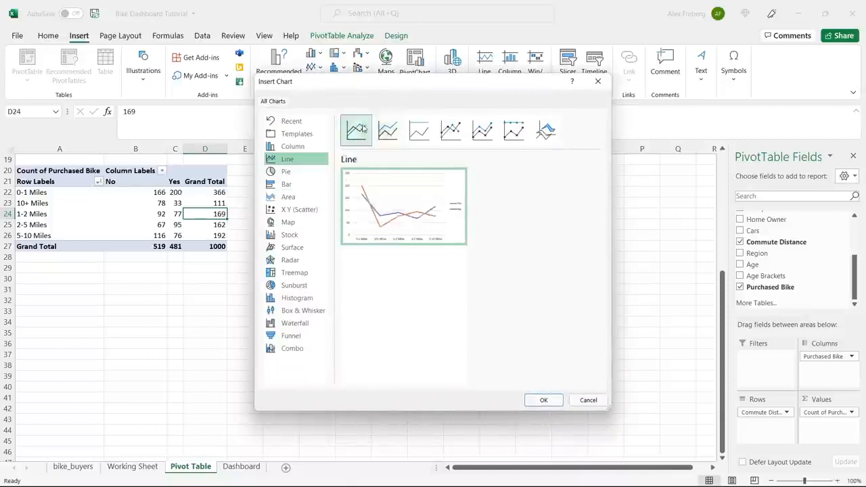
pyautogui.click(543, 405)
pyautogui.moveTo(423, 233)
pyautogui.mouseDown()
pyautogui.moveTo(463, 170)
pyautogui.moveTo(454, 172)
pyautogui.mouseUp()
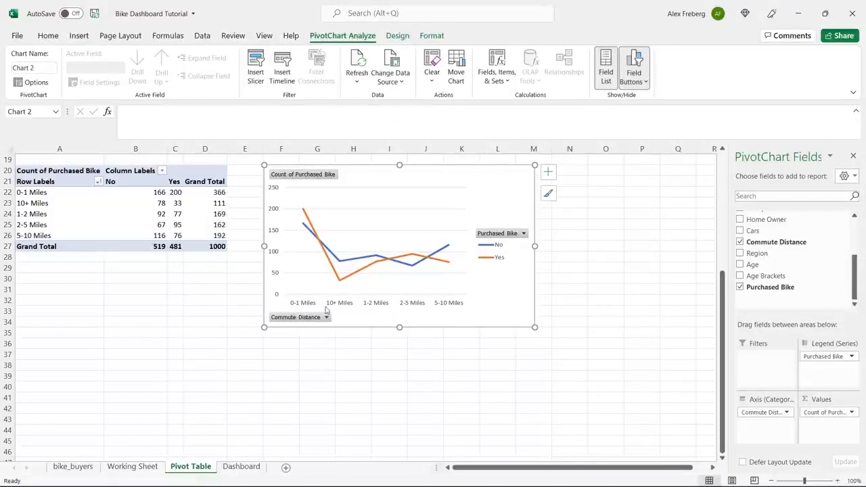
# Compare the position of the 10+ Miles label with the other commute distance ranges in the PivotTable.
pyautogui.click(49, 192)
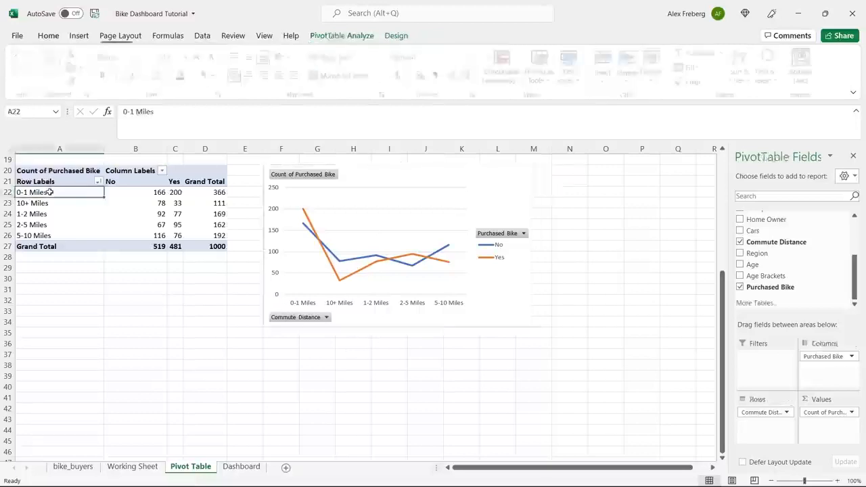
pyautogui.click(48, 214)
pyautogui.click(49, 225)
pyautogui.click(50, 235)
pyautogui.click(64, 204)
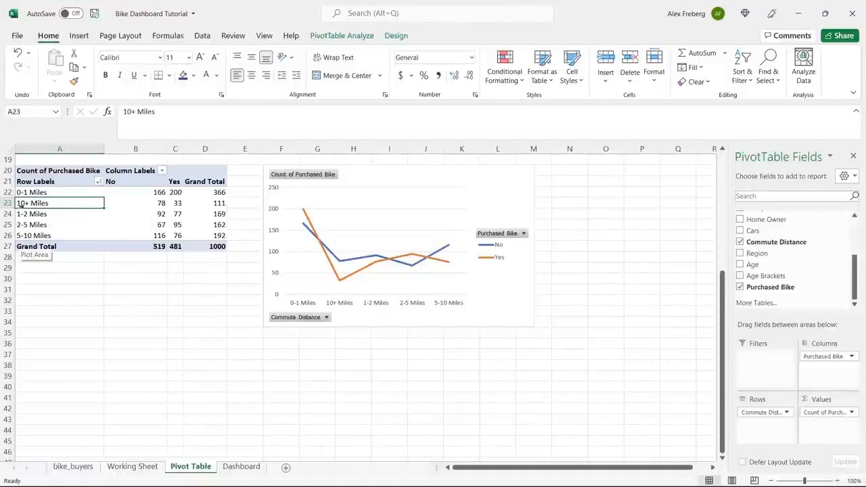
# Open Find and Replace for the Commute Distance column on the Working Sheet, keeping the column's upper values in view.
pyautogui.click(133, 467)
pyautogui.click(514, 256)
pyautogui.hotkey('ctrl', 'Up')
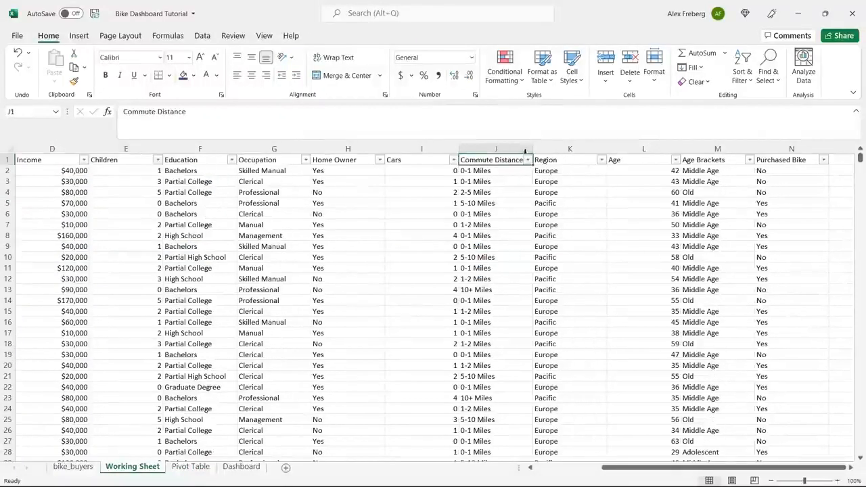
pyautogui.click(515, 147)
pyautogui.hotkey('ctrl', 'h')
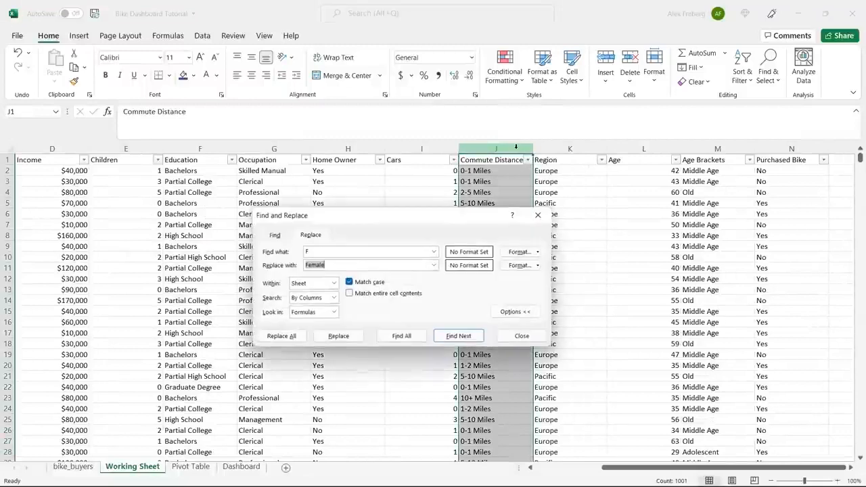
pyautogui.moveTo(424, 216); pyautogui.dragTo(373, 266)
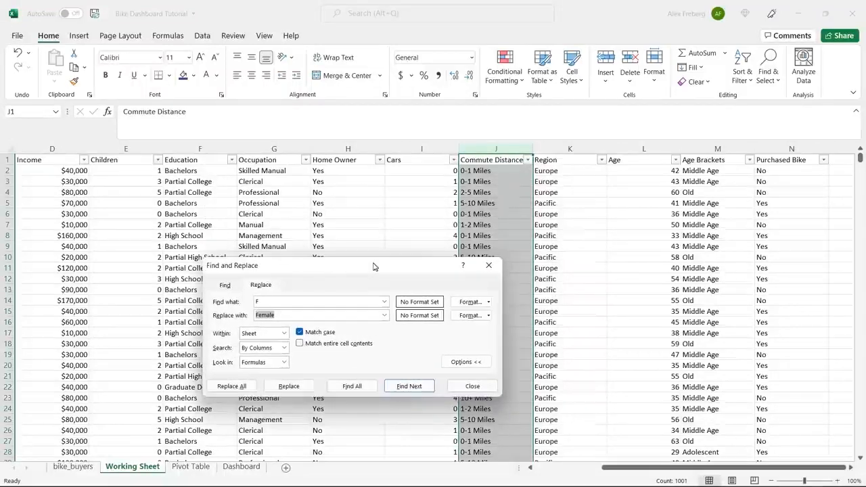
pyautogui.click(482, 203)
pyautogui.moveTo(420, 275); pyautogui.dragTo(419, 320)
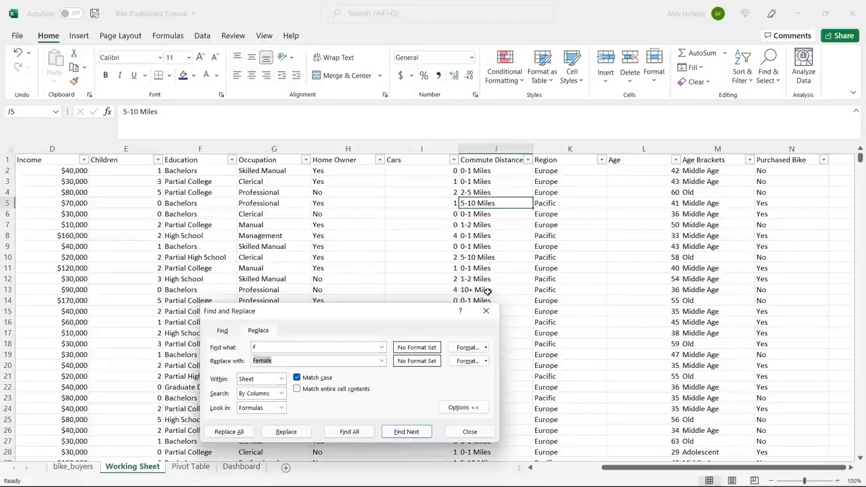
# Set the search text to 10+ Miles, copied from a Commute Distance cell, and the replacement text to 10 Miles +.
pyautogui.click(488, 291)
pyautogui.hotkey('ctrl', 'c')
pyautogui.click(324, 345)
pyautogui.doubleClick(322, 345)
pyautogui.hotkey('ctrl', 'v')
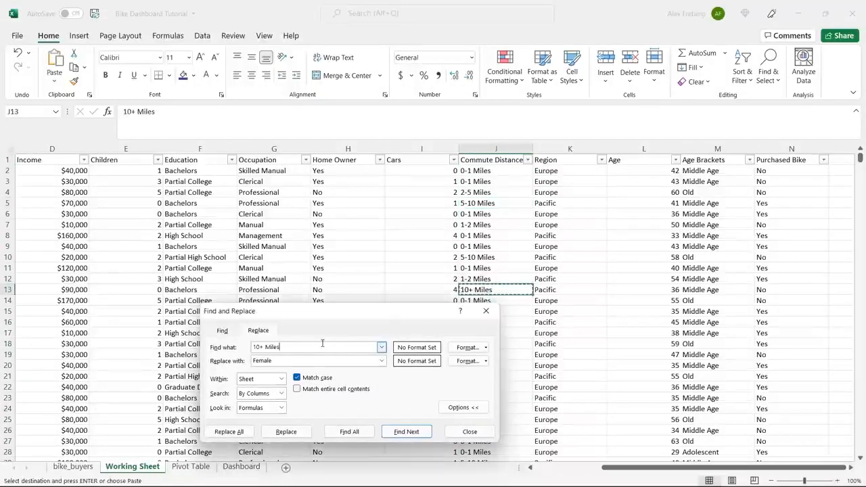
pyautogui.doubleClick(296, 362)
pyautogui.write('10 ')
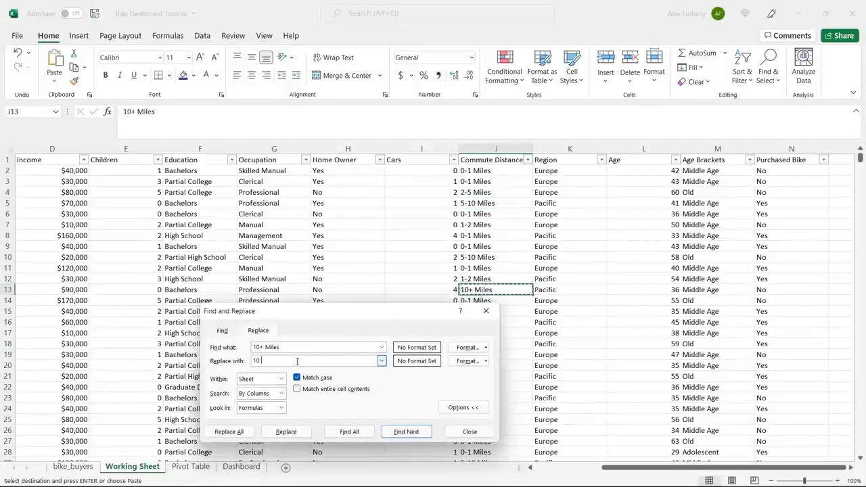
pyautogui.write('Miles +')
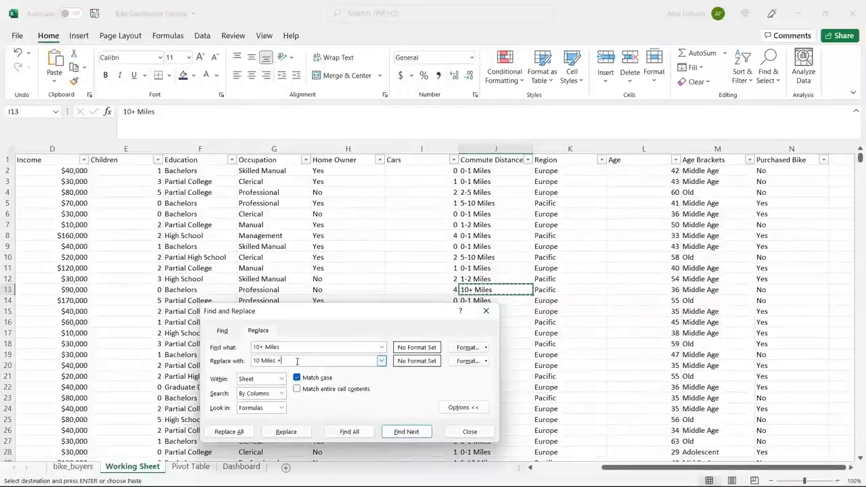
# Try replacing every "10+ Miles" entry on the Working Sheet with "10 Miles +" and close the replace dialog.
pyautogui.click(229, 432)
pyautogui.click(433, 278)
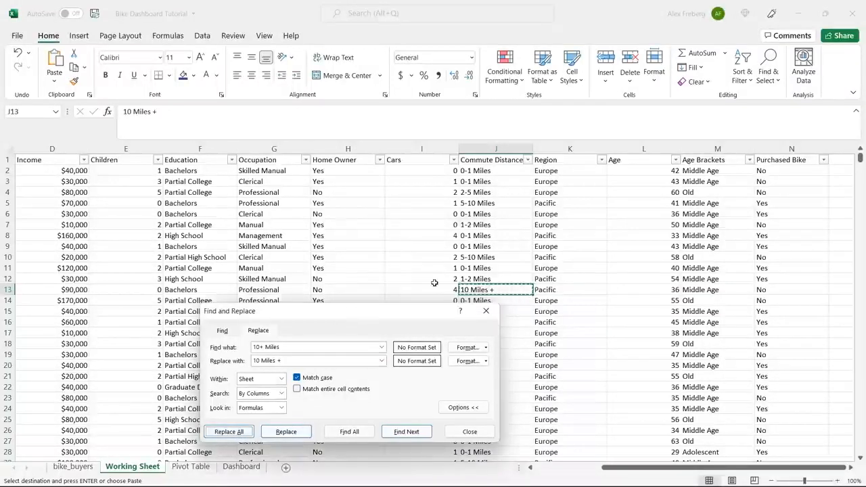
pyautogui.click(469, 432)
# Refresh the commute distance pivot table with the "10 Miles +" label, and undo the refresh and the replacement.
pyautogui.click(205, 467)
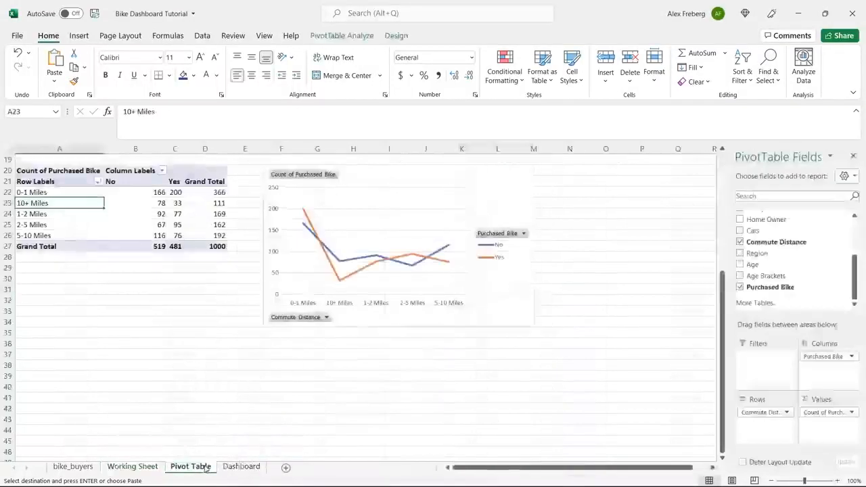
pyautogui.click(130, 224)
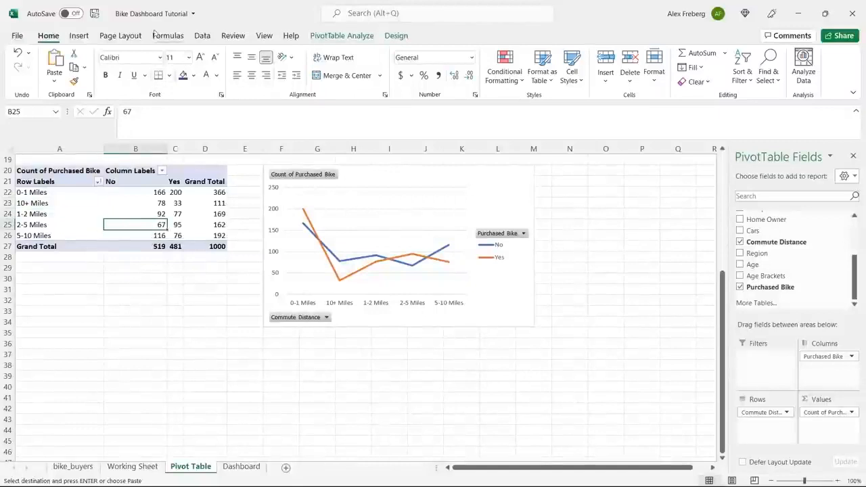
pyautogui.click(202, 35)
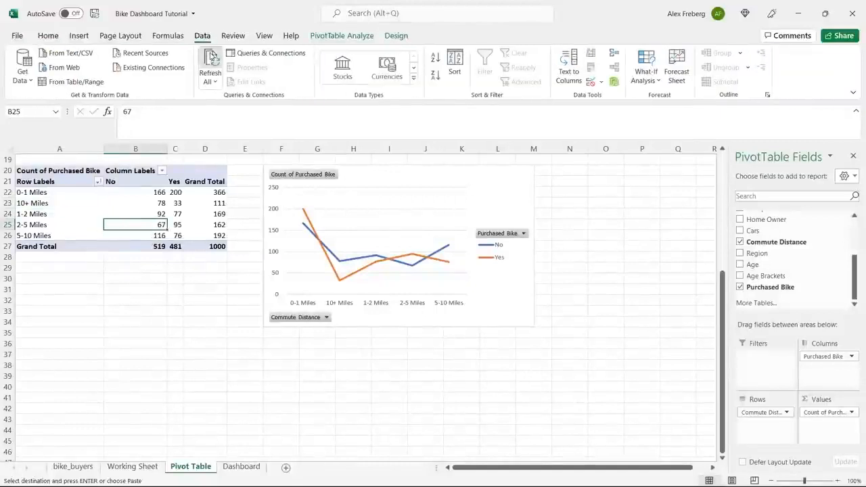
pyautogui.click(211, 61)
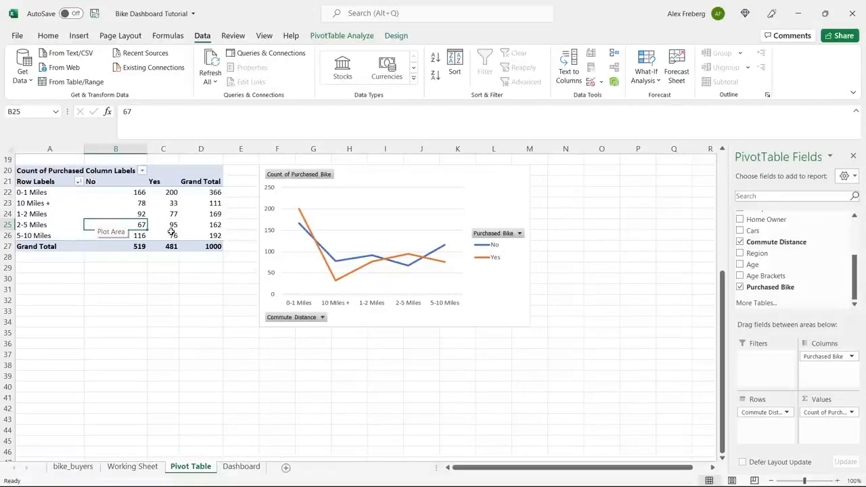
pyautogui.hotkey('ctrl', 'z')
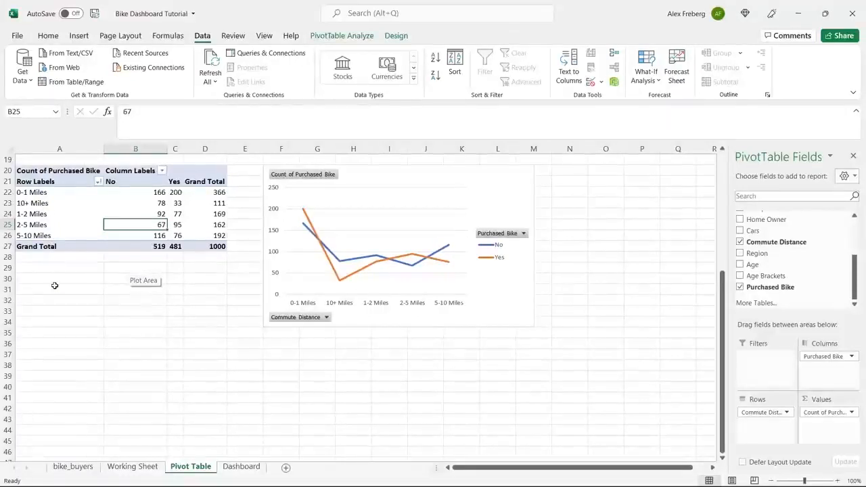
# Start a find and replace on the Working Sheet's Commute Distance column with "10+ Miles" as the search text.
pyautogui.click(132, 465)
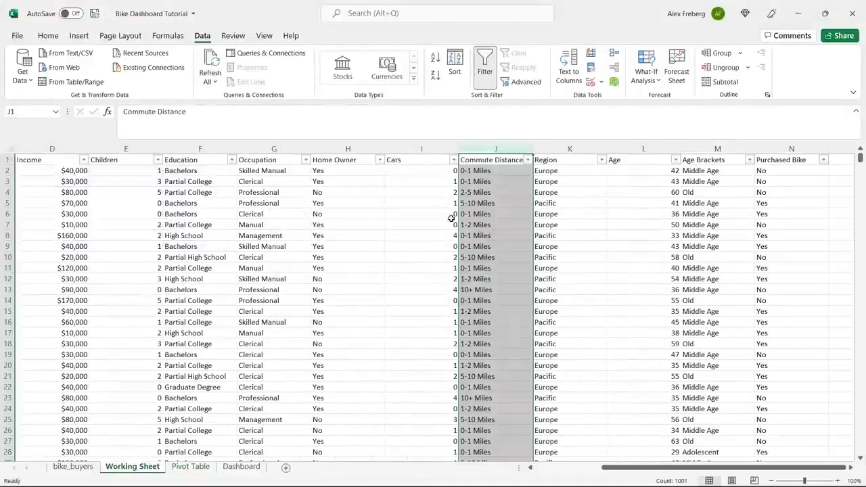
pyautogui.hotkey('ctrl', 'h')
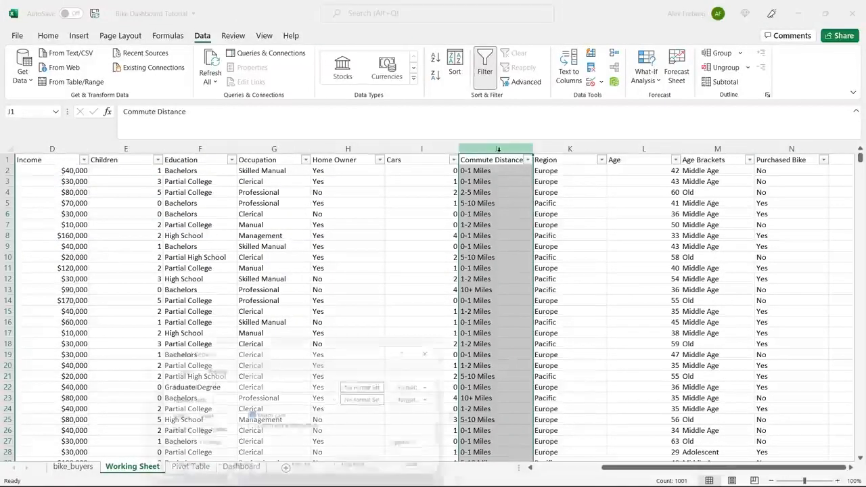
pyautogui.moveTo(296, 352); pyautogui.dragTo(290, 248)
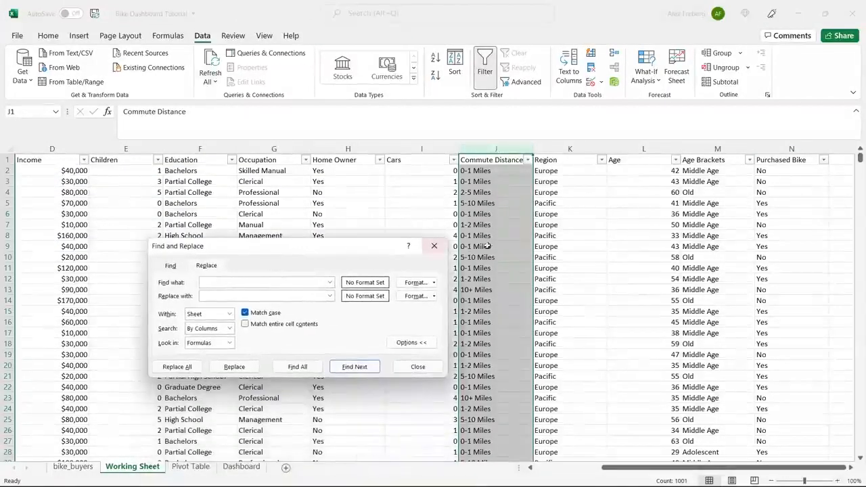
pyautogui.click(496, 246)
pyautogui.click(491, 290)
pyautogui.hotkey('ctrl', 'c')
pyautogui.click(266, 281)
pyautogui.hotkey('ctrl', 'v')
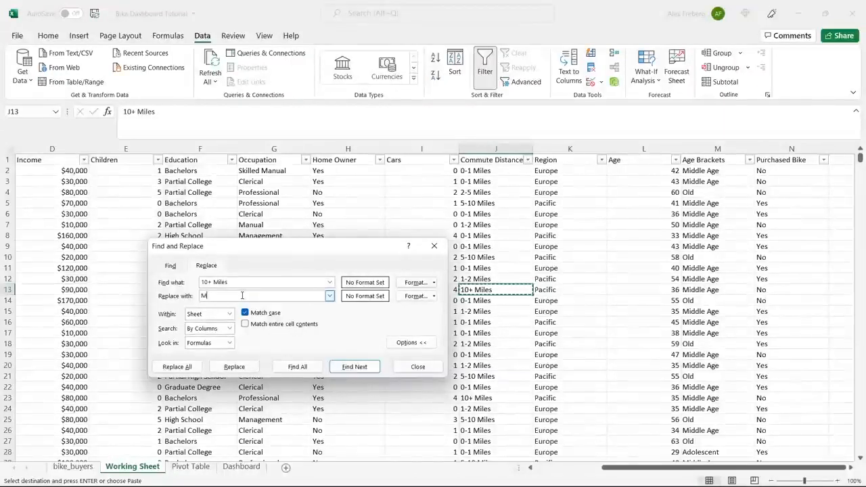
# Replace all matches with "More than 10 Miles" and close the replace dialog.
pyautogui.write('0 Miles')
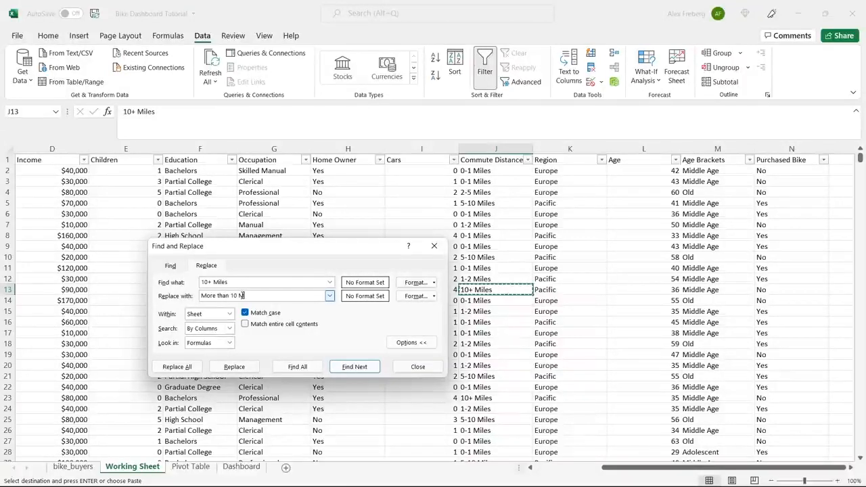
pyautogui.click(176, 366)
pyautogui.click(436, 279)
pyautogui.click(438, 245)
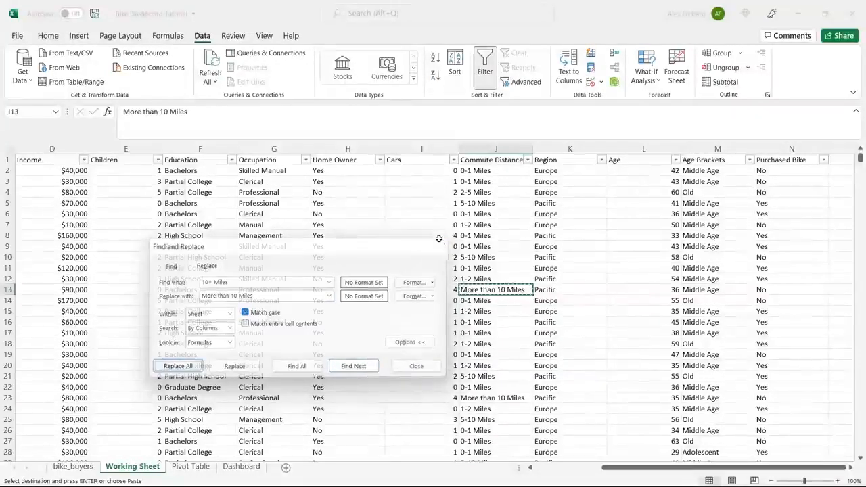
pyautogui.doubleClick(498, 224)
pyautogui.click(504, 268)
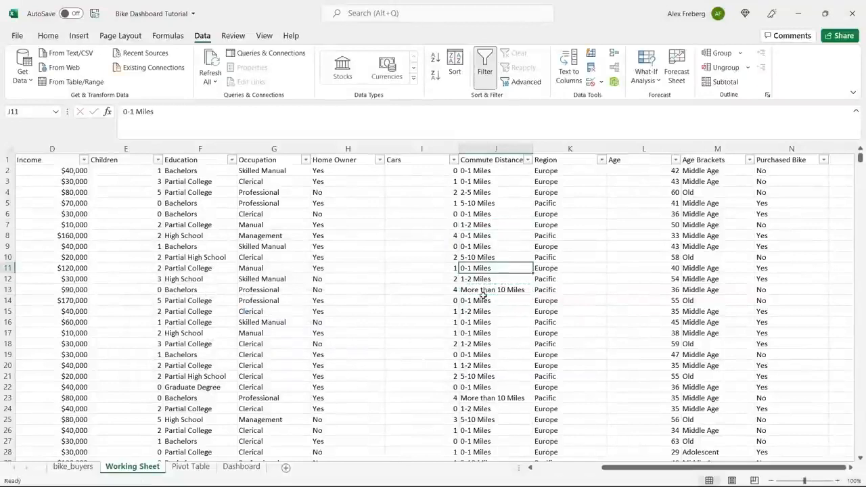
# Refresh the commute distance pivot table and its line chart on the Pivot Table sheet with the renamed label.
pyautogui.click(191, 466)
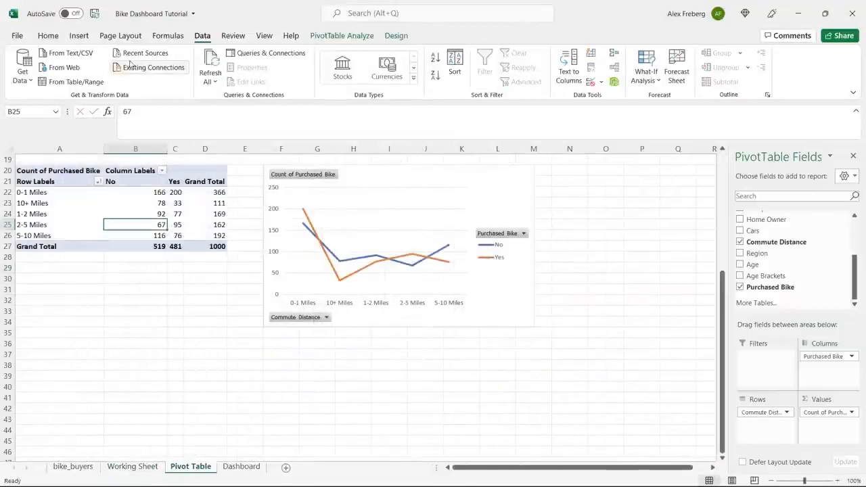
pyautogui.click(210, 64)
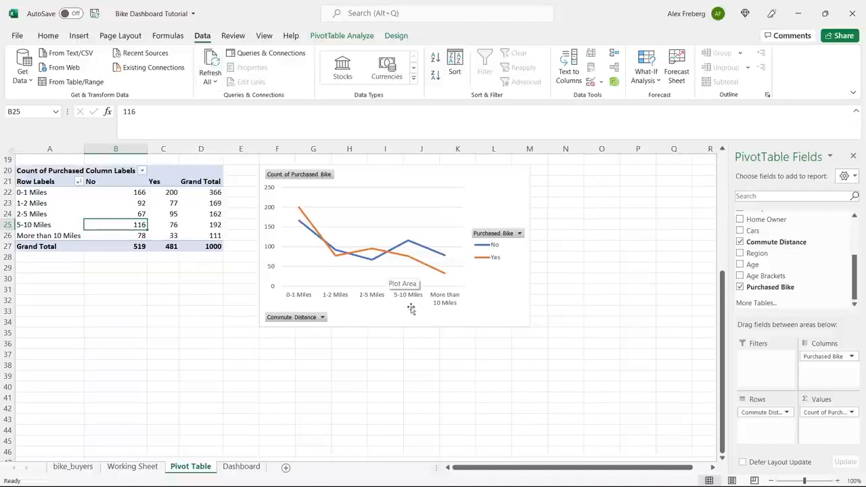
pyautogui.click(421, 343)
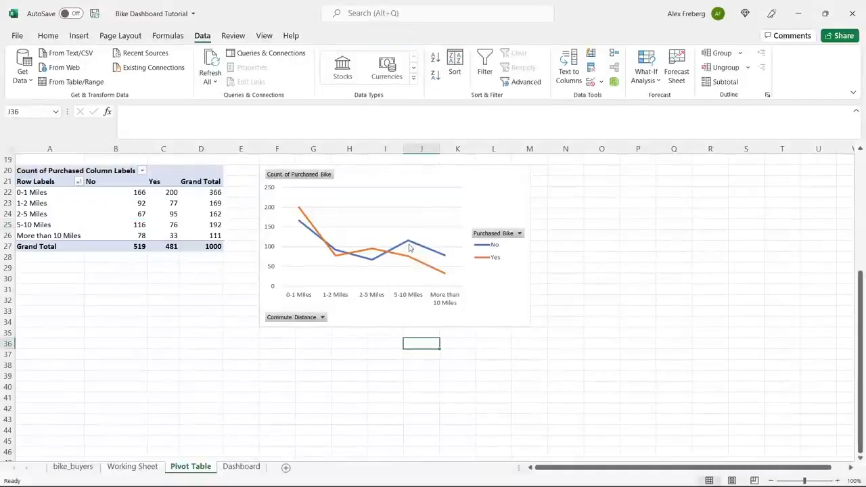
pyautogui.moveTo(408, 248)
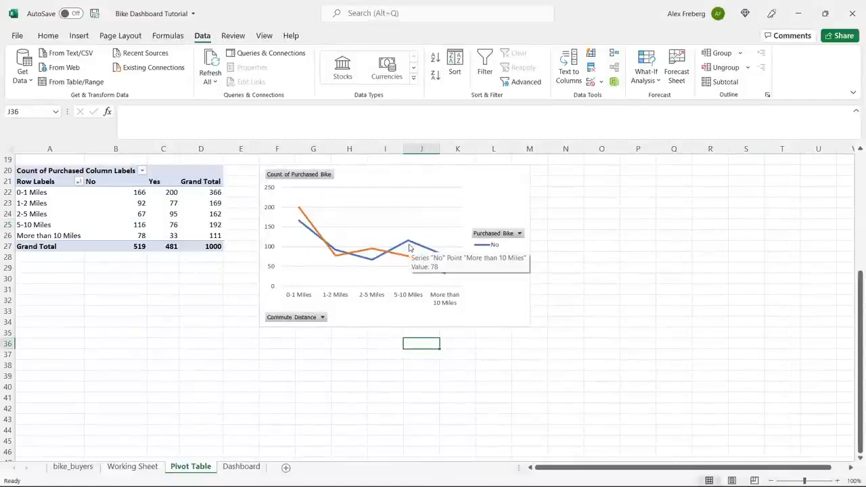
# Add axis titles to the commute distance line chart.
pyautogui.click(495, 184)
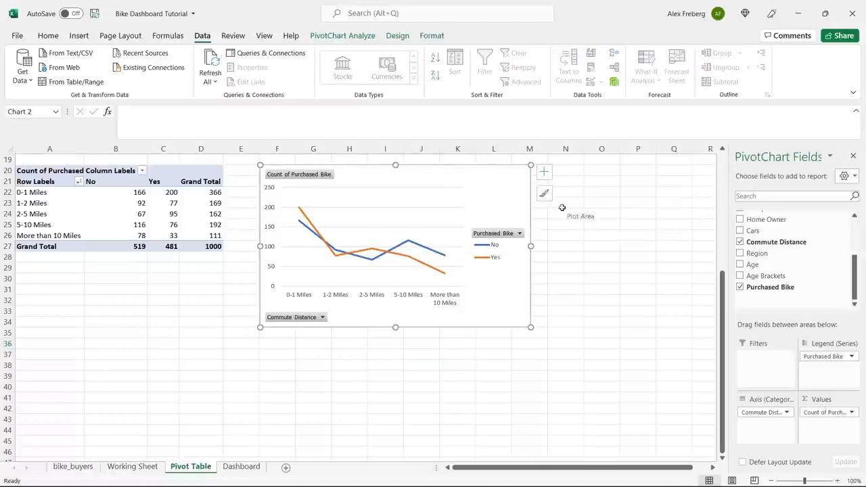
pyautogui.click(544, 173)
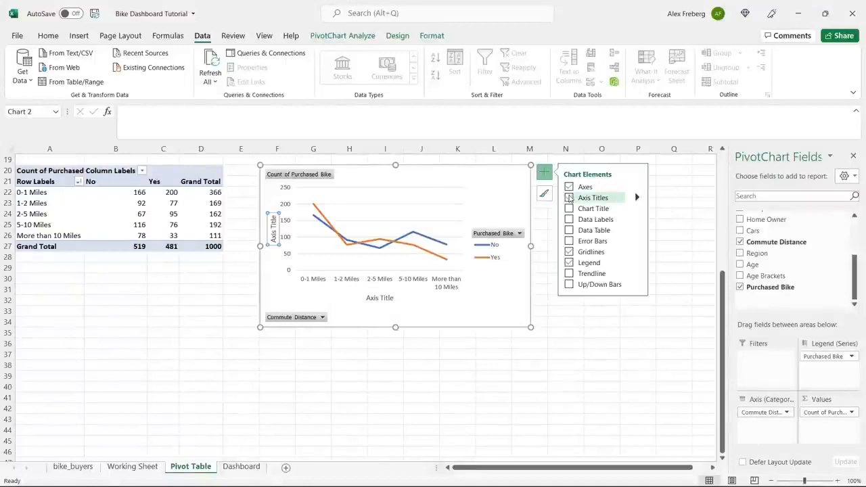
pyautogui.click(569, 198)
# Change the horizontal axis title's placeholder text to "Commute Distance".
pyautogui.doubleClick(384, 298)
pyautogui.tripleClick(384, 299)
pyautogui.write('Commut')
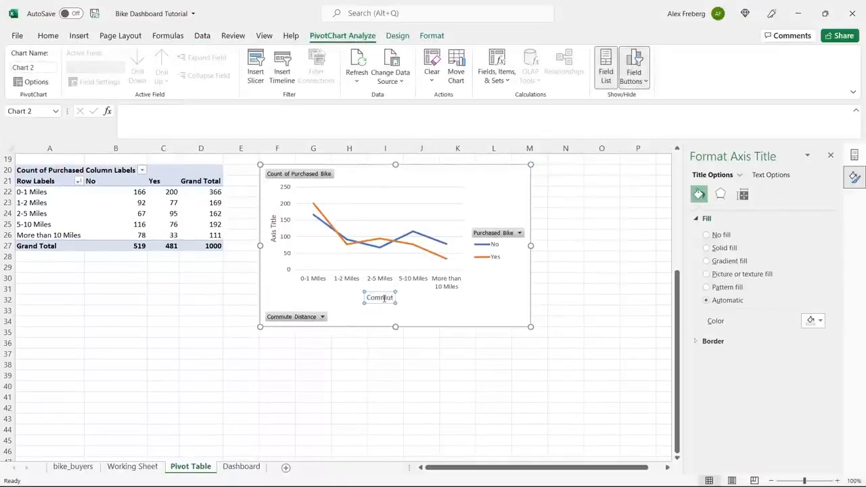
pyautogui.write('e Distance')
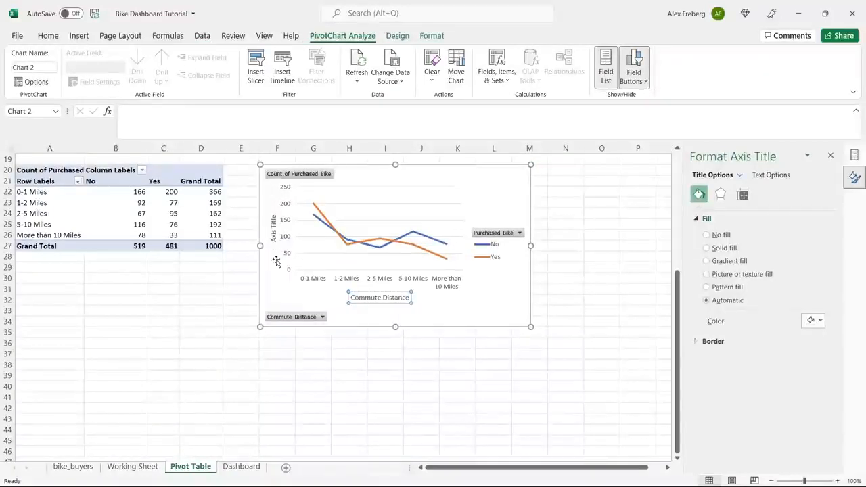
# Remove the chart's vertical axis title, and switch the primary horizontal axis title off and on again.
pyautogui.click(273, 234)
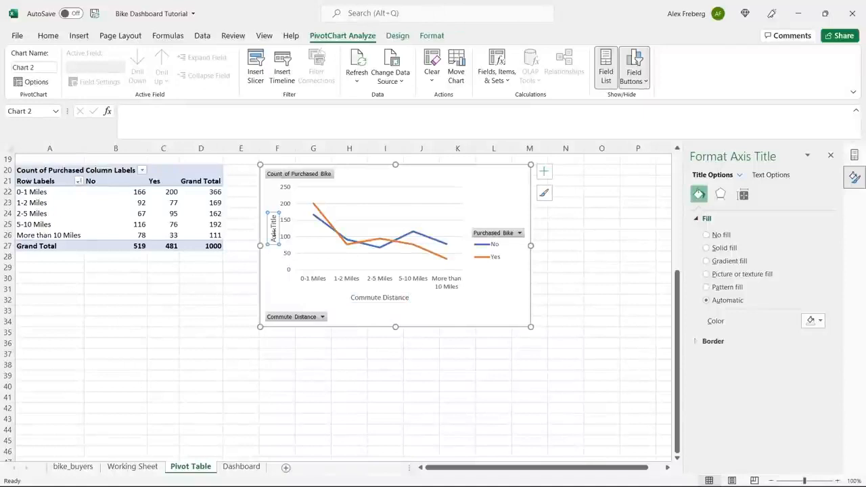
pyautogui.tripleClick(273, 232)
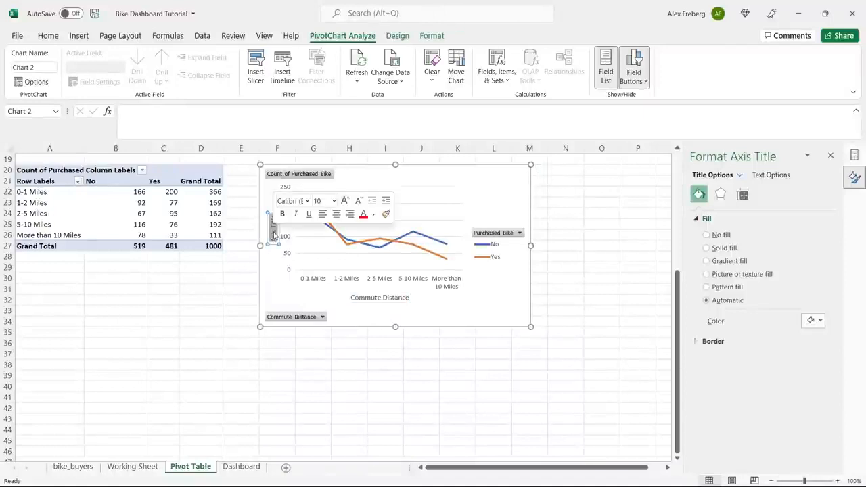
pyautogui.click(487, 213)
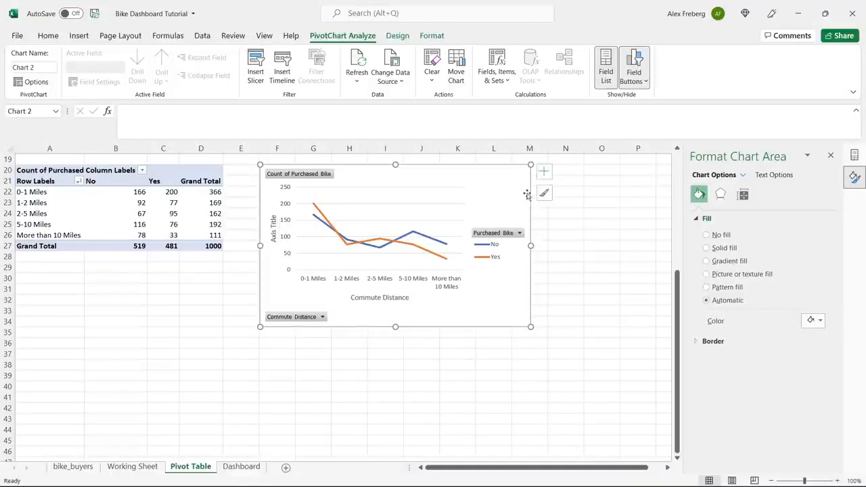
pyautogui.click(545, 170)
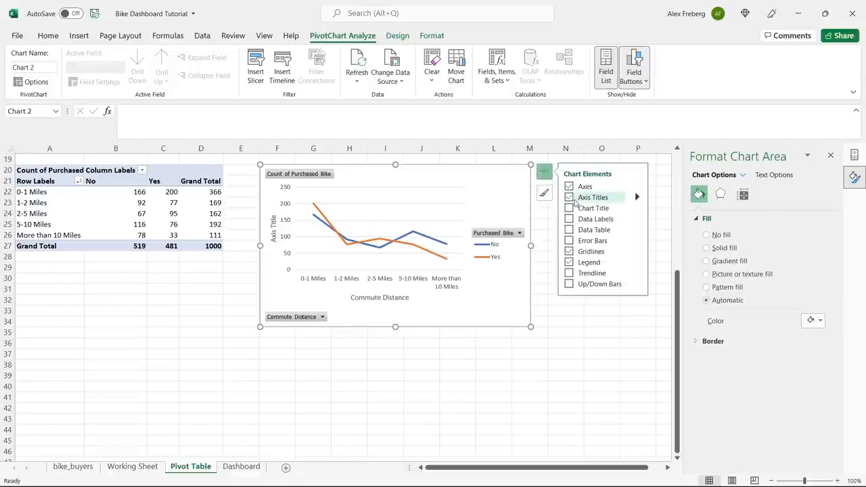
pyautogui.click(637, 197)
pyautogui.click(658, 200)
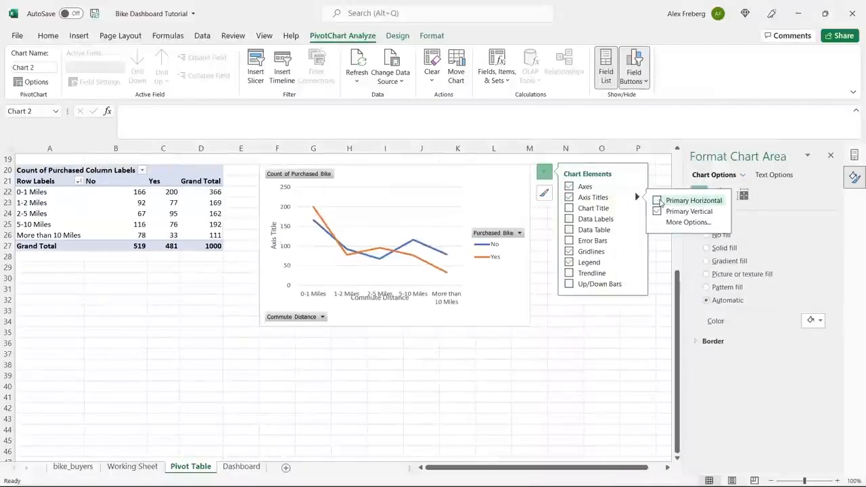
pyautogui.click(658, 200)
pyautogui.click(661, 213)
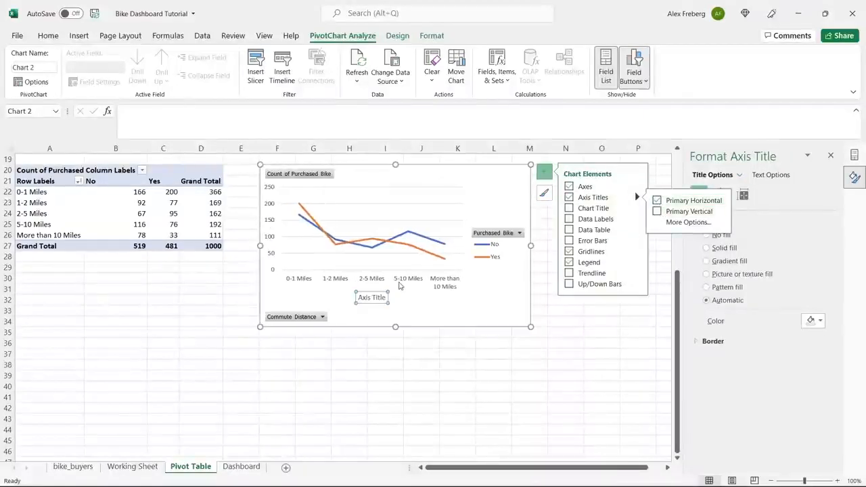
# Retitle the line chart's re-added horizontal axis as "Commute Distance".
pyautogui.click(372, 299)
pyautogui.doubleClick(374, 299)
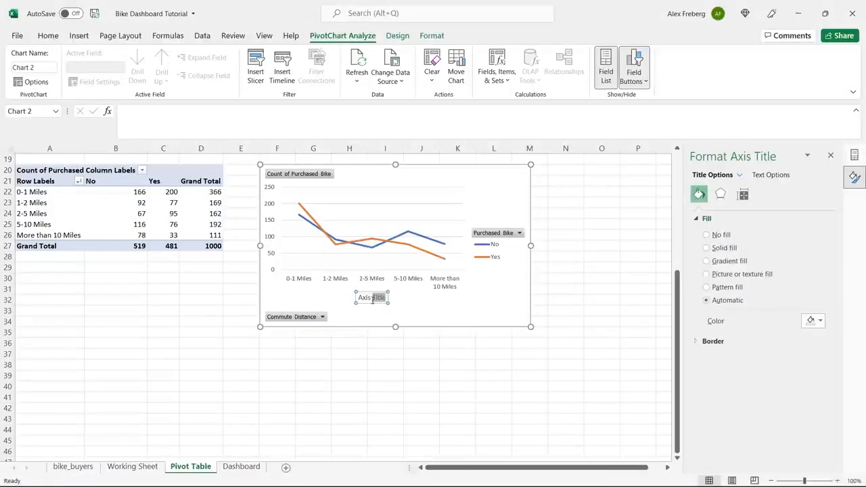
pyautogui.click(373, 299)
pyautogui.hotkey('ctrl', 'a')
pyautogui.write('Commute Distr')
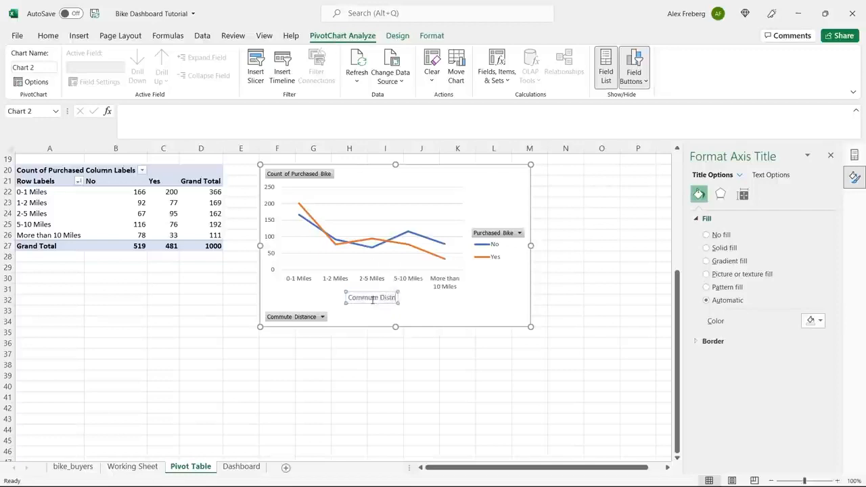
pyautogui.press('BackSpace')
pyautogui.write('ance')
pyautogui.click(479, 315)
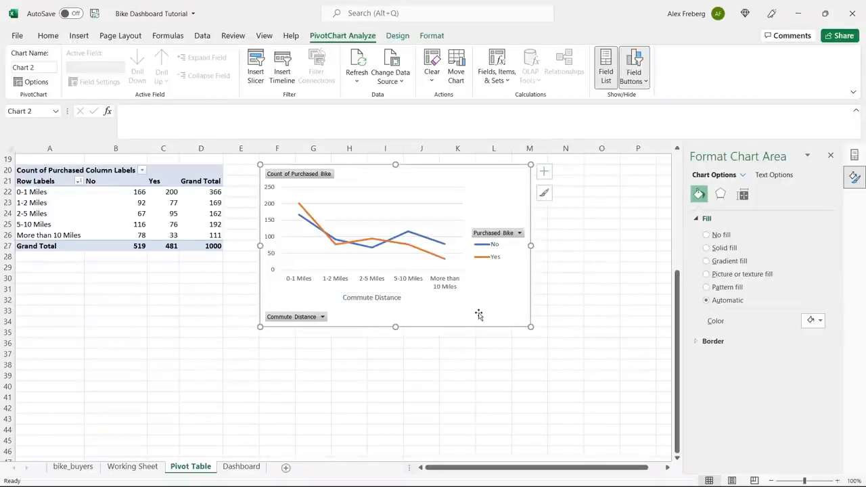
# Add a chart title to the commute distance line chart and word it "Distance Per Customer".
pyautogui.click(546, 174)
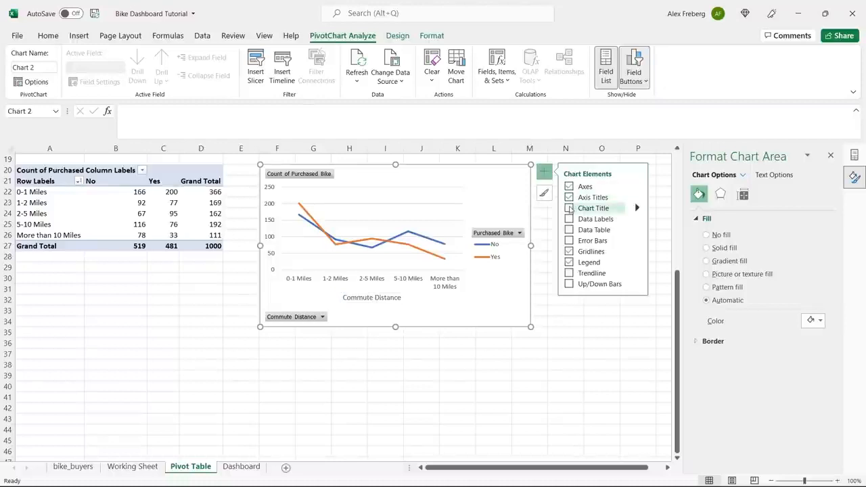
pyautogui.click(569, 208)
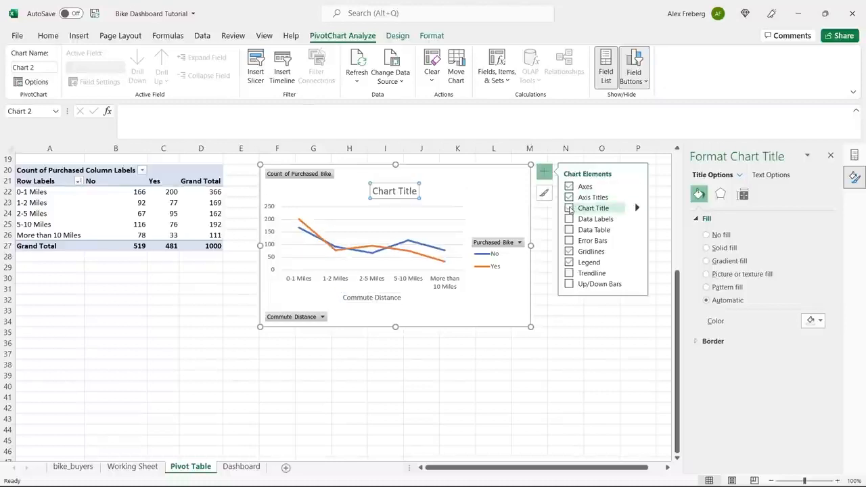
pyautogui.tripleClick(396, 192)
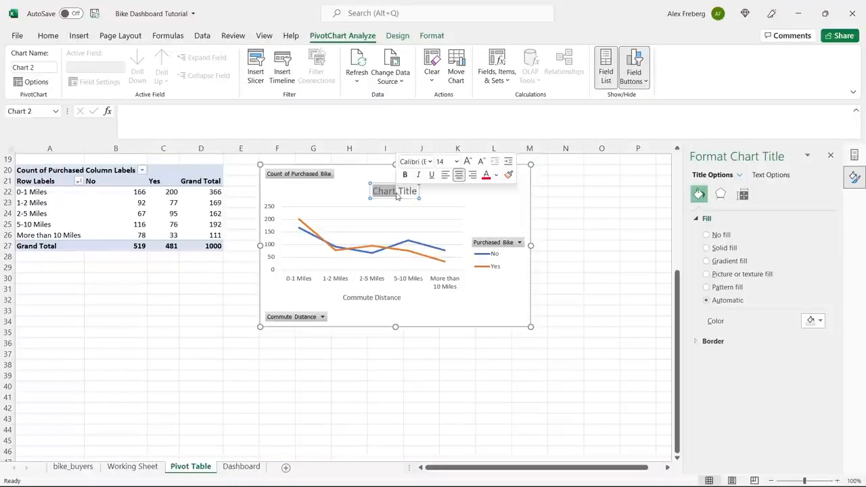
pyautogui.write('Distance')
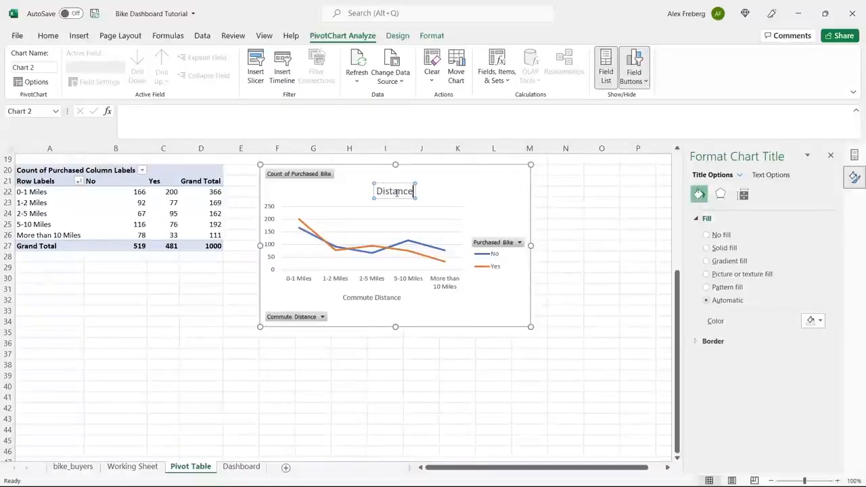
pyautogui.write(' Per Custom')
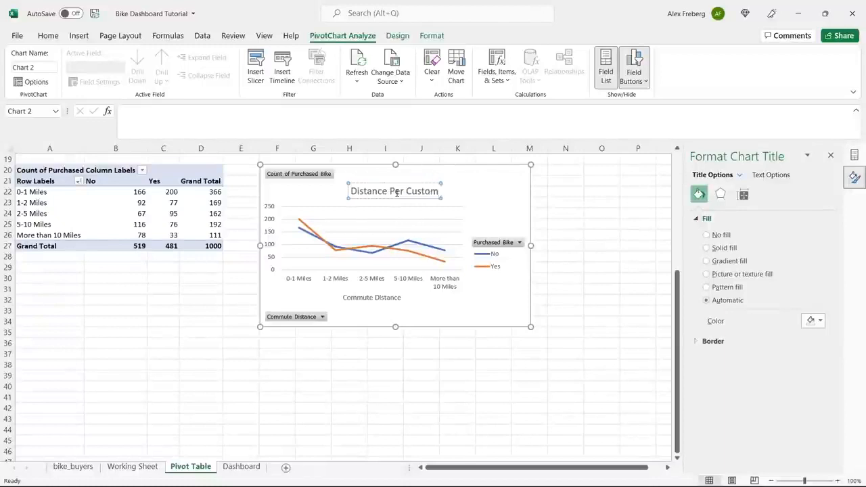
pyautogui.write('aer')
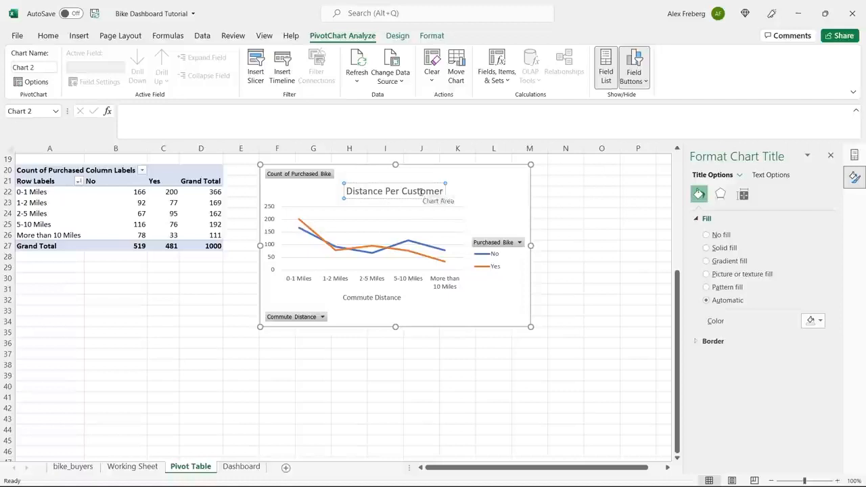
# Reword the commute distance line chart's title as "Customer Commute".
pyautogui.doubleClick(421, 194)
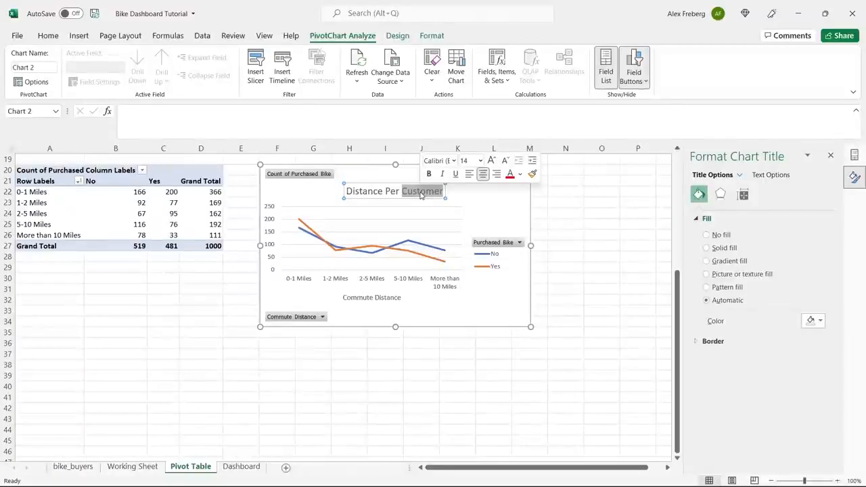
pyautogui.press('BackSpace')
pyautogui.press('BackSpace')
pyautogui.press('BackSpace')
pyautogui.press('BackSpace')
pyautogui.press('BackSpace')
pyautogui.press('BackSpace')
pyautogui.press('BackSpace')
pyautogui.press('BackSpace')
pyautogui.press('BackSpace')
pyautogui.press('BackSpace')
pyautogui.press('BackSpace')
pyautogui.press('BackSpace')
pyautogui.press('BackSpace')
pyautogui.press('BackSpace')
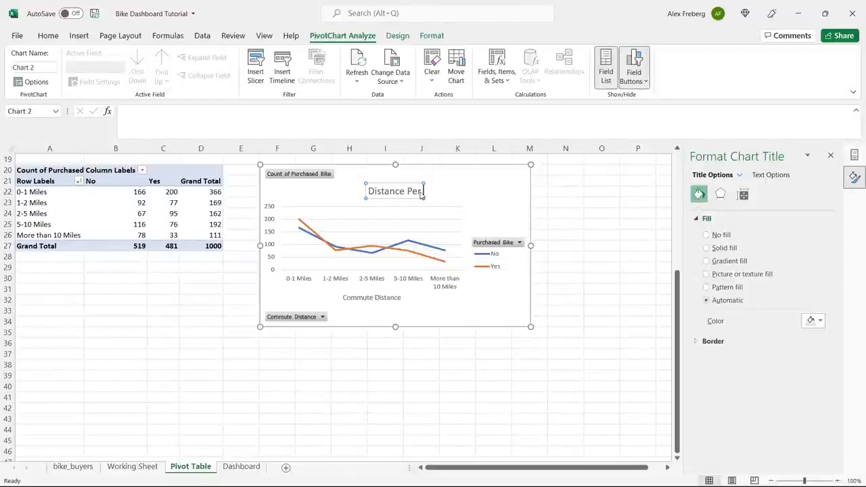
pyautogui.write('Cu')
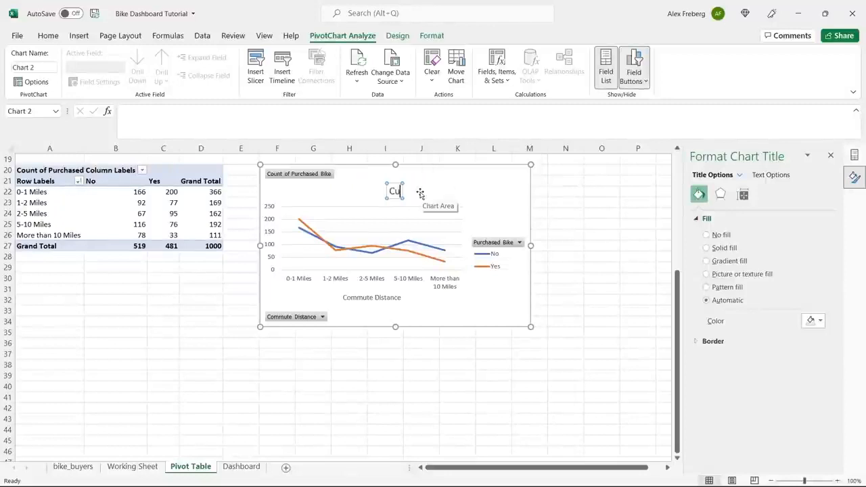
pyautogui.write('stomer Commute')
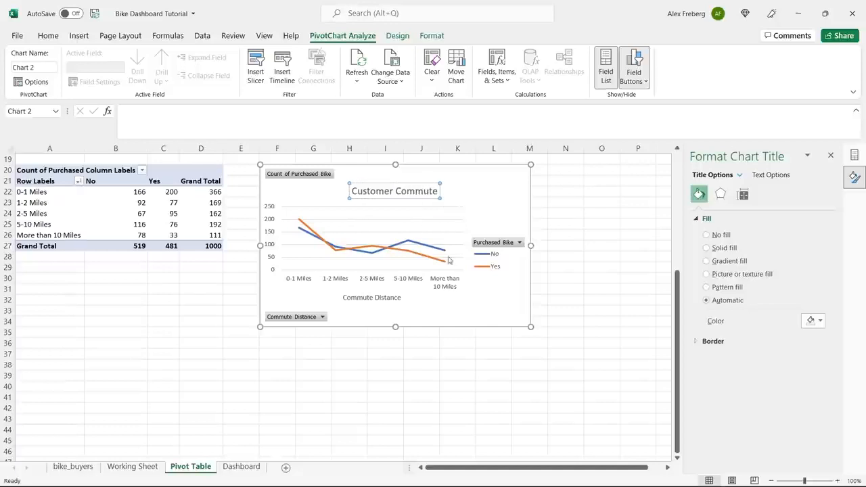
pyautogui.click(491, 298)
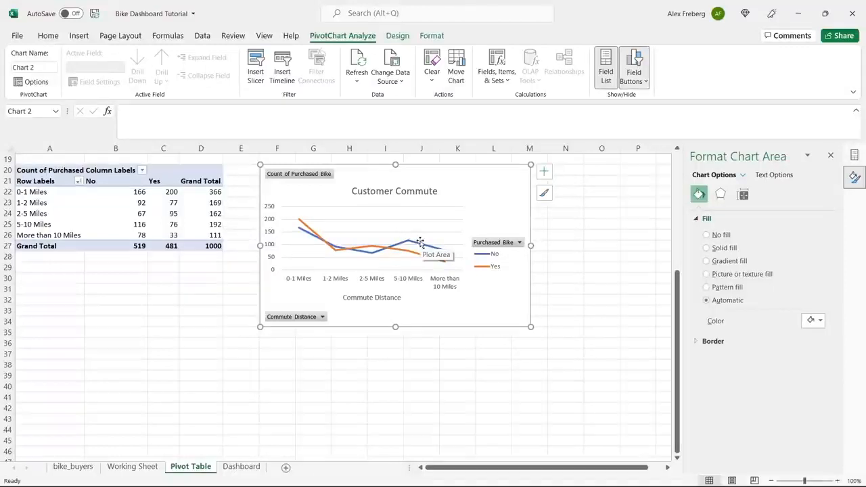
# Insert a pivot table at cell A41 of the Pivot Table sheet from the Working Sheet data range $A$1:$N$1001.
pyautogui.click(51, 392)
pyautogui.scroll(-5, 51, 392)
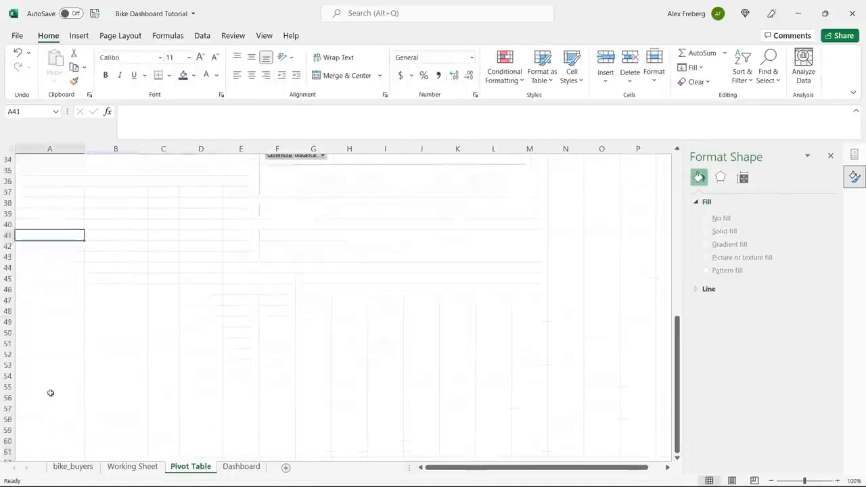
pyautogui.click(78, 36)
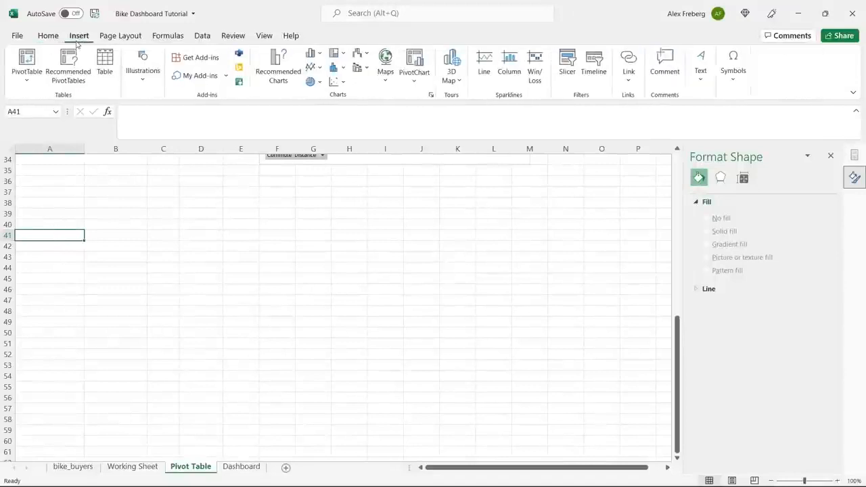
pyautogui.click(27, 59)
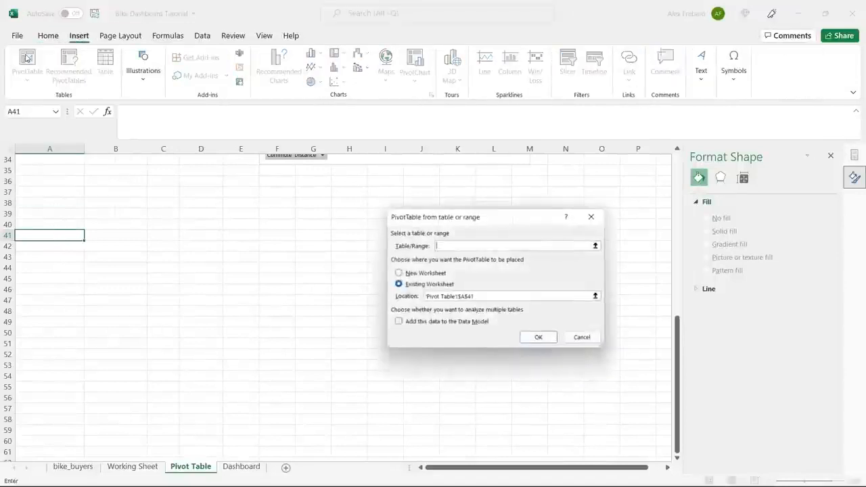
pyautogui.click(134, 467)
pyautogui.click(145, 342)
pyautogui.hotkey('ctrl', 'a')
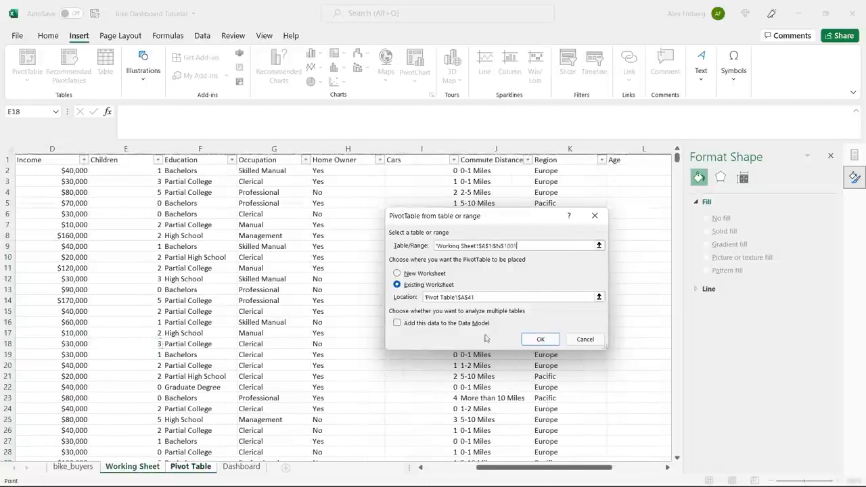
pyautogui.click(540, 339)
# Build the new pivot table with Age Brackets as rows, Purchased Bike as columns and the count of Purchased Bike as values.
pyautogui.click(137, 299)
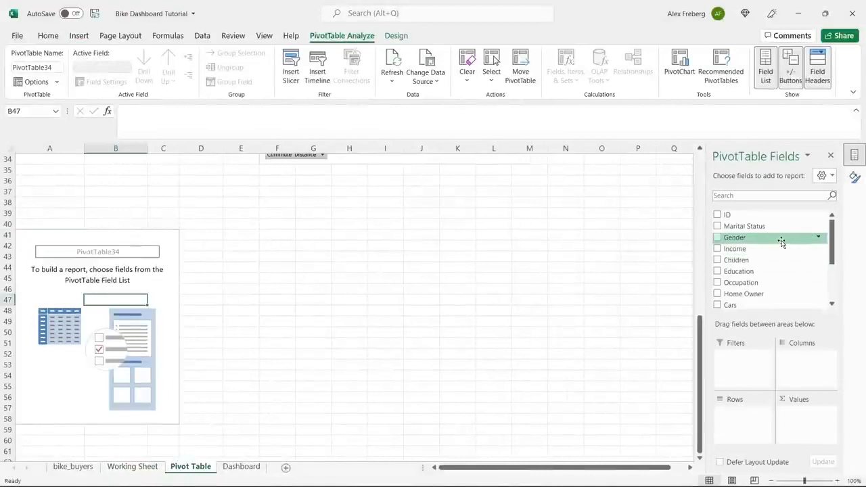
pyautogui.moveTo(833, 237); pyautogui.dragTo(840, 288)
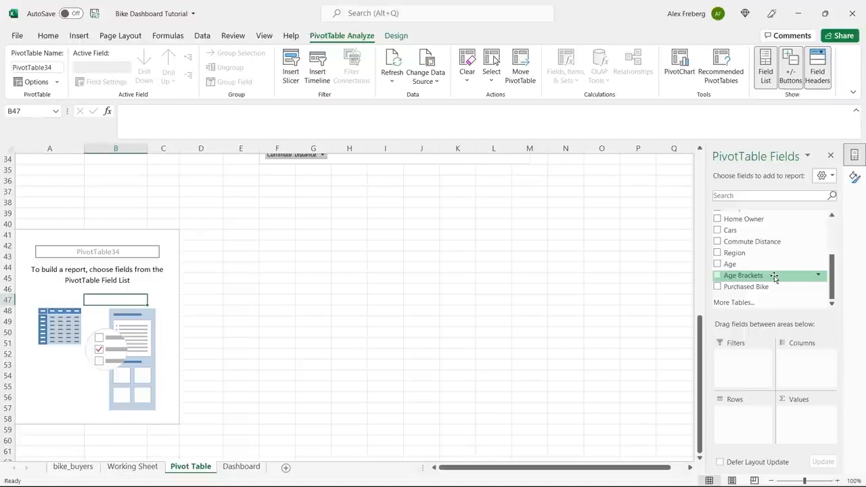
pyautogui.moveTo(775, 277); pyautogui.dragTo(750, 416)
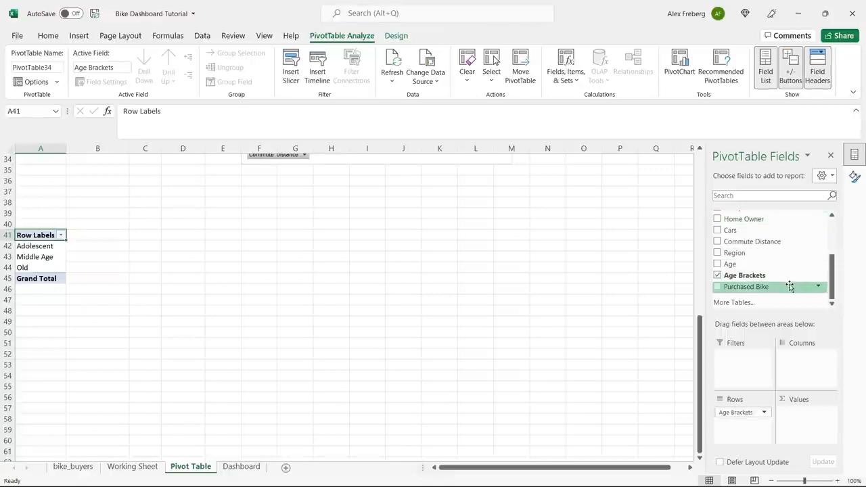
pyautogui.moveTo(790, 286); pyautogui.dragTo(805, 423)
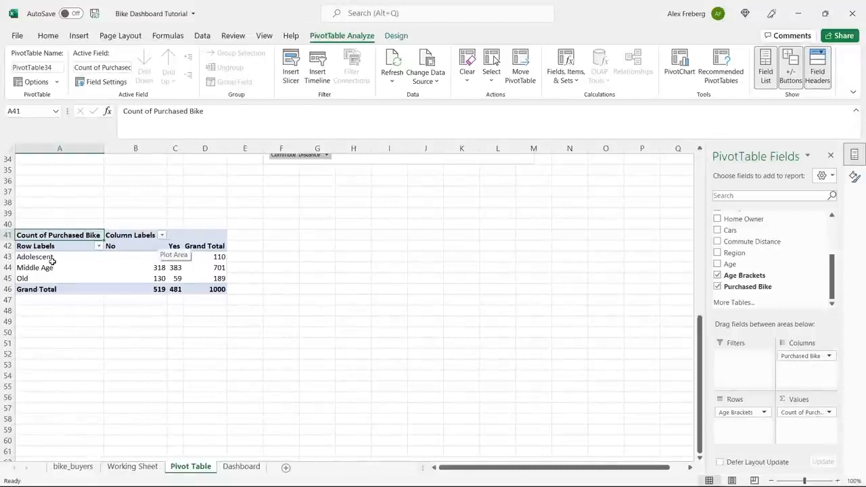
# Insert a Line with Markers chart from the age brackets pivot table and place it beside the table.
pyautogui.click(139, 271)
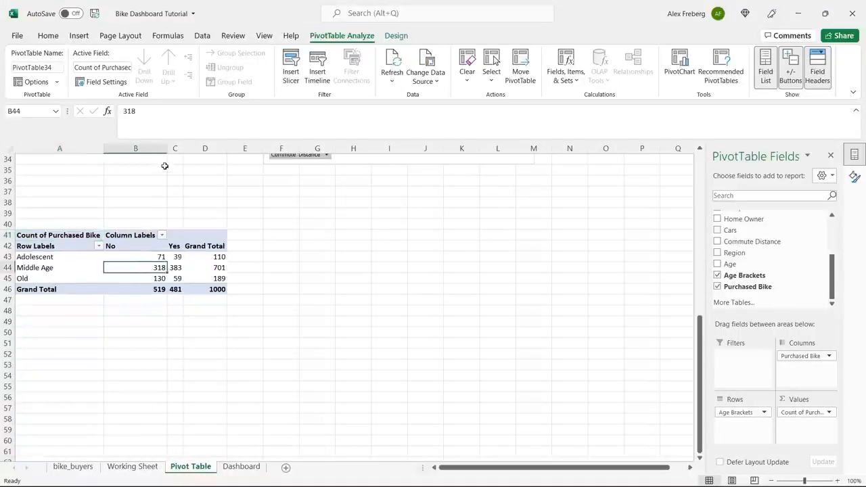
pyautogui.click(78, 36)
pyautogui.click(282, 65)
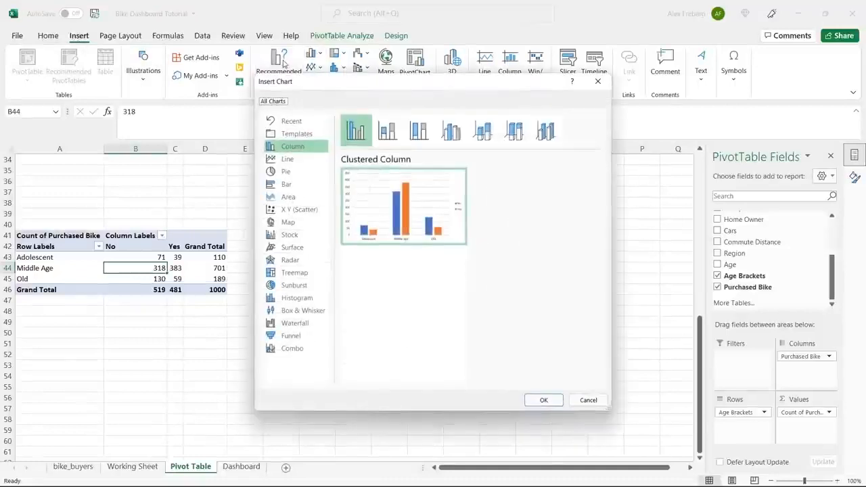
pyautogui.click(300, 161)
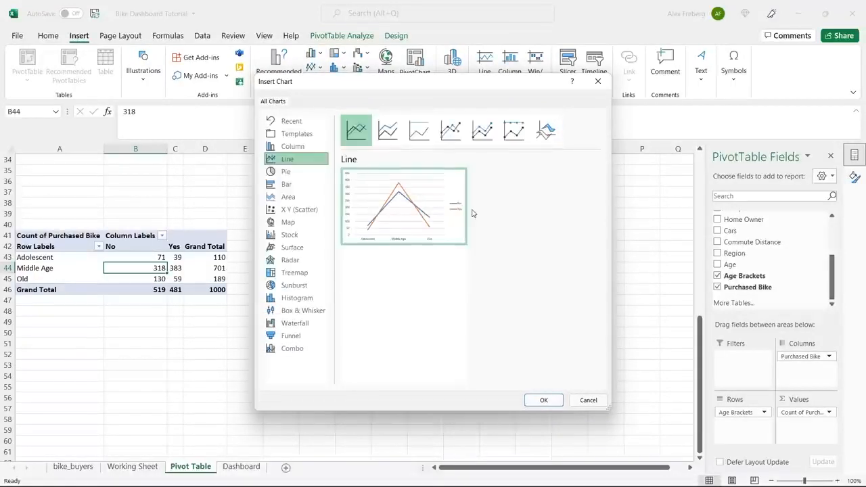
pyautogui.click(483, 130)
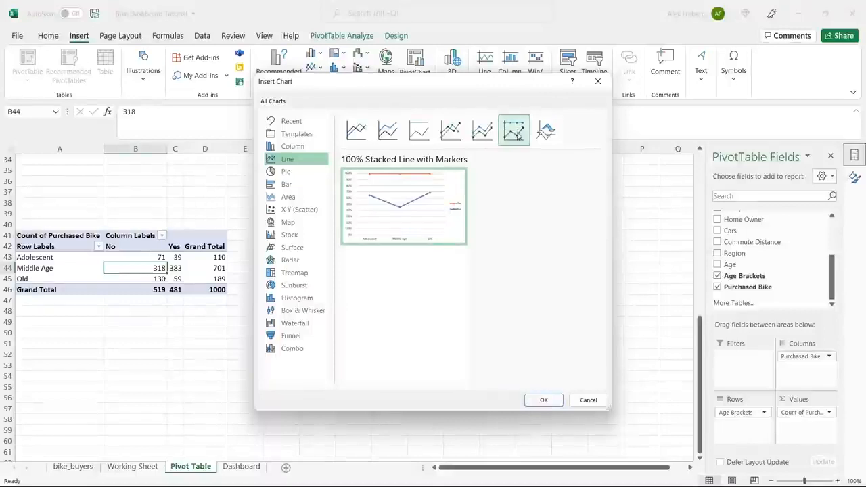
pyautogui.click(450, 130)
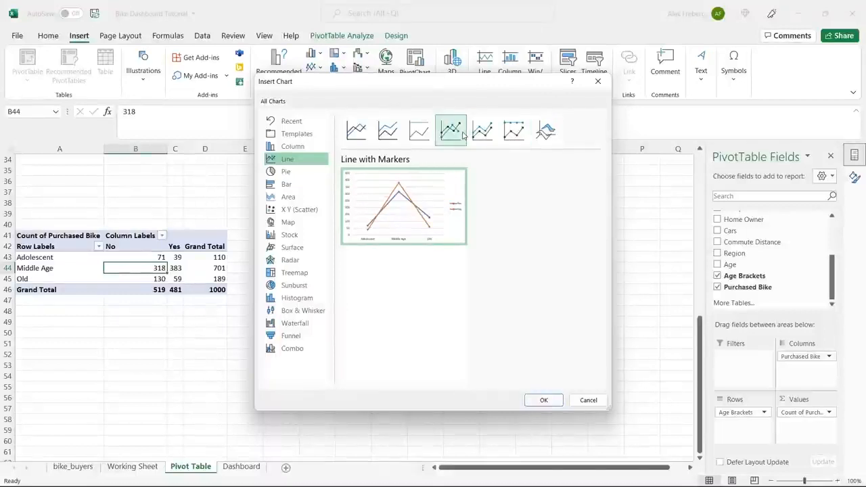
pyautogui.click(357, 130)
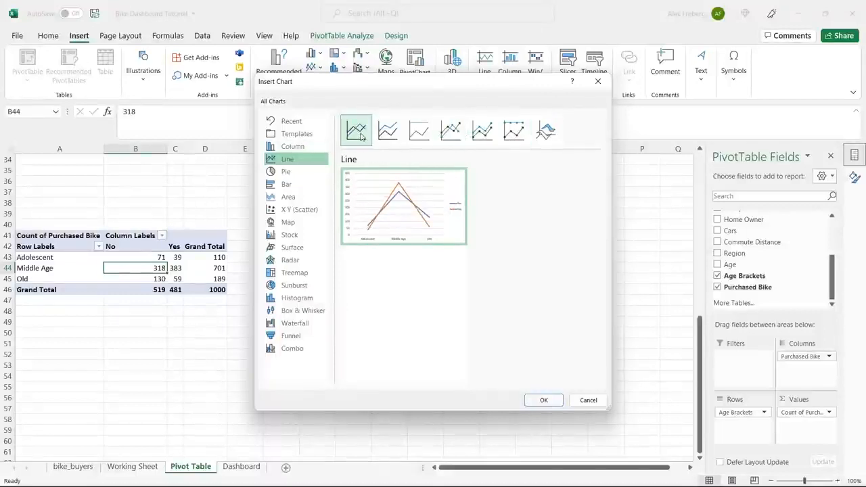
pyautogui.click(451, 130)
pyautogui.click(547, 403)
pyautogui.moveTo(400, 232); pyautogui.dragTo(436, 234)
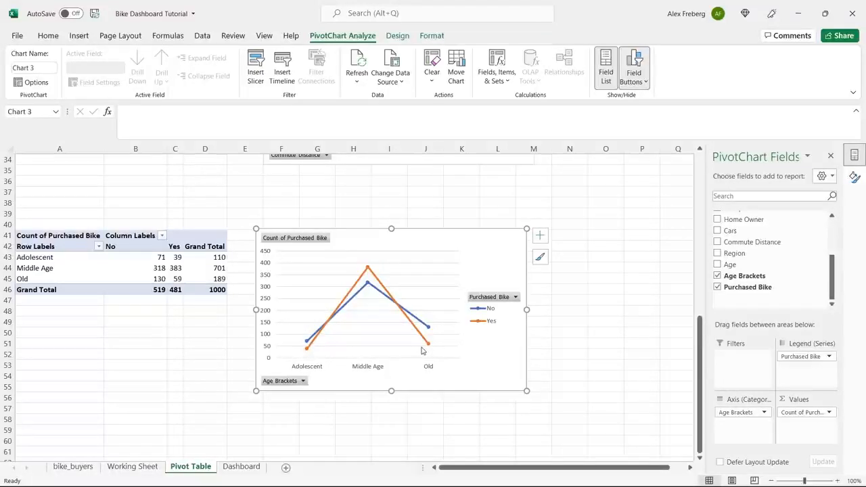
# Give the age brackets chart only a primary horizontal axis title, reading "Age Bracket".
pyautogui.moveTo(426, 350)
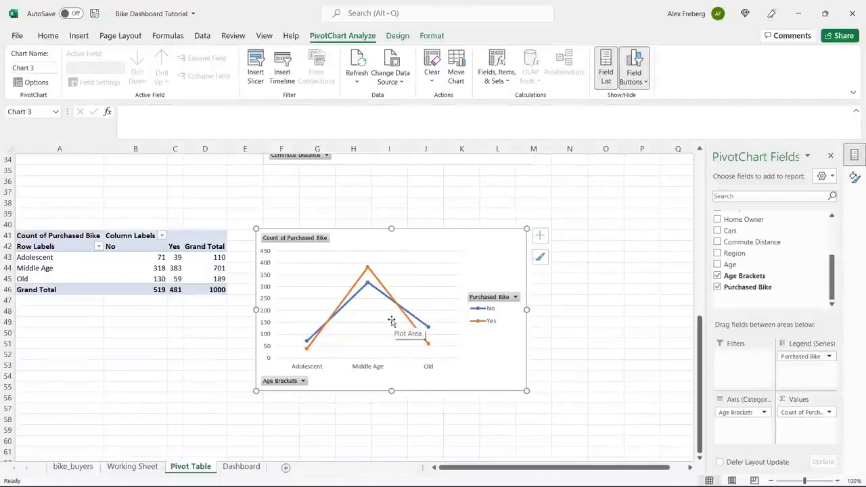
pyautogui.click(540, 236)
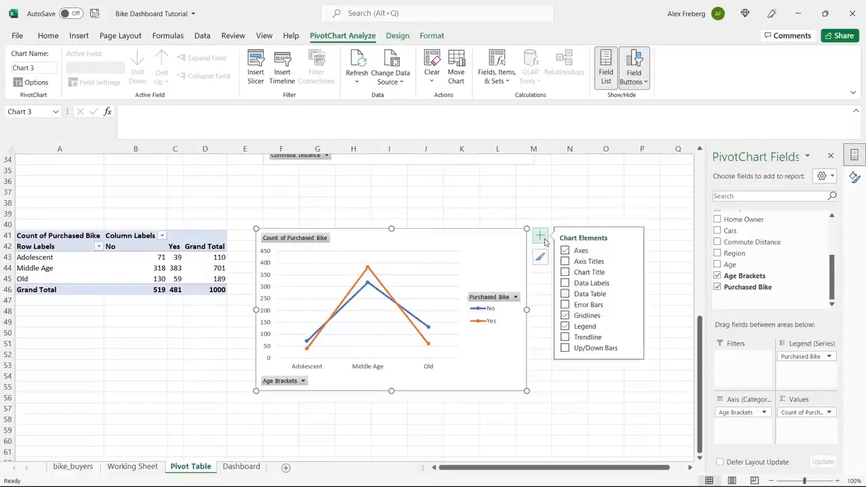
pyautogui.click(634, 262)
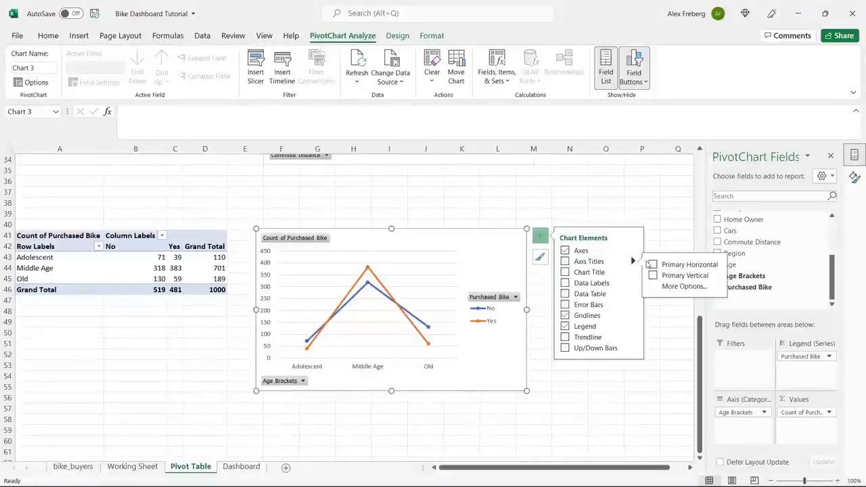
pyautogui.click(653, 276)
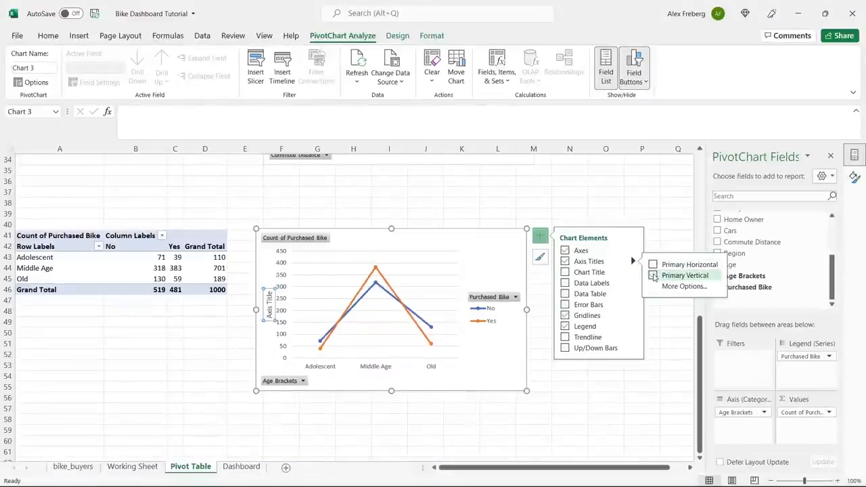
pyautogui.click(653, 264)
pyautogui.doubleClick(371, 364)
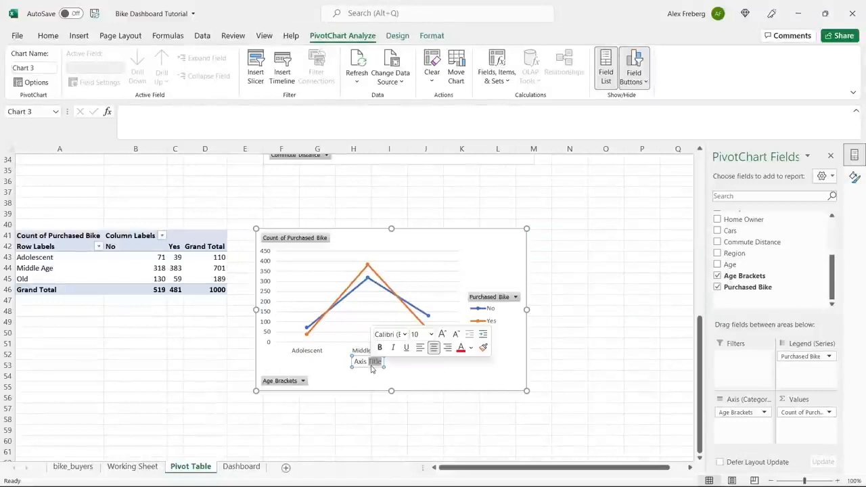
pyautogui.tripleClick(371, 364)
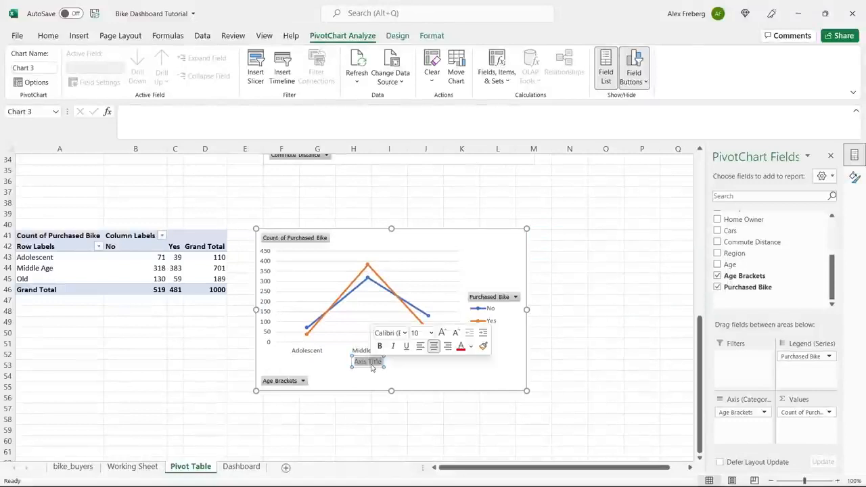
pyautogui.write('Age Bracket')
pyautogui.click(414, 377)
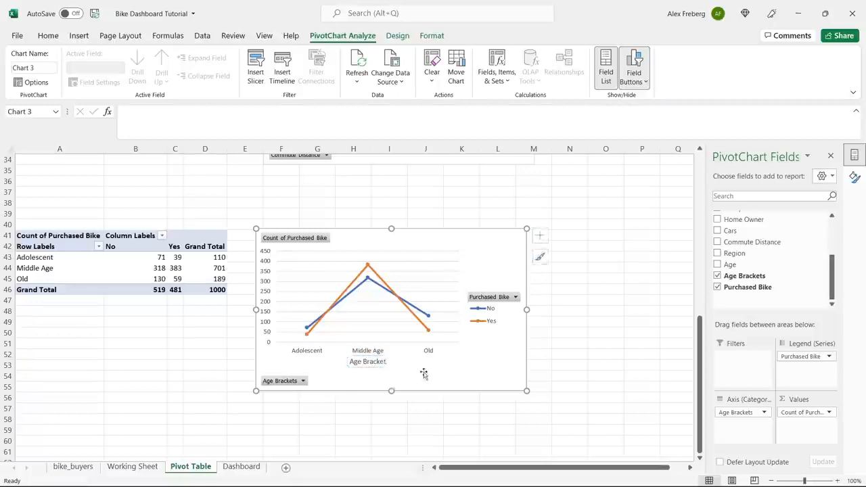
# Add a chart title reading "Customer Age Brackets" to the age brackets chart.
pyautogui.click(540, 235)
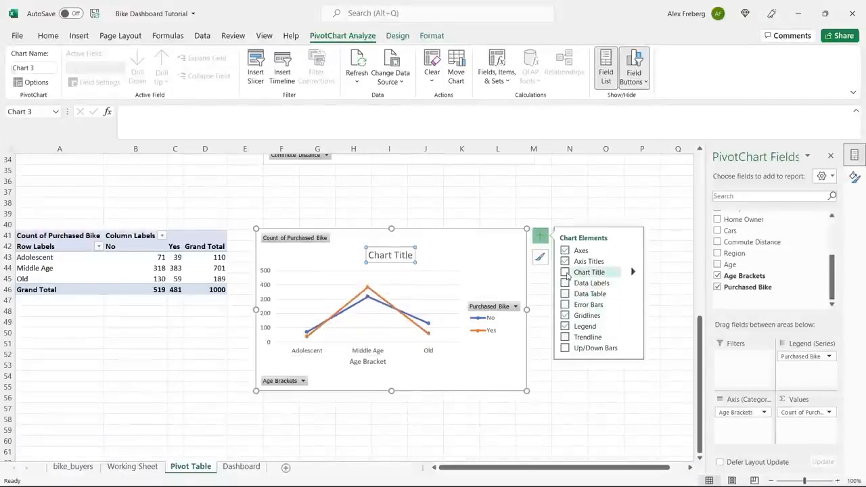
pyautogui.doubleClick(391, 262)
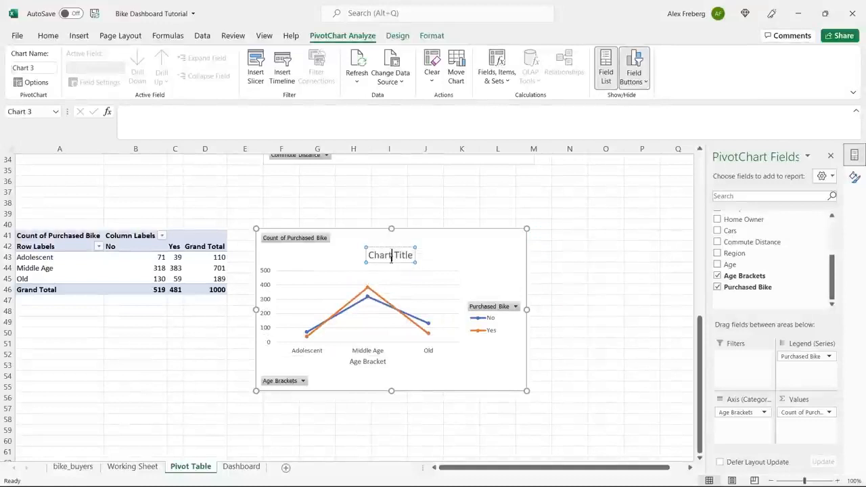
pyautogui.tripleClick(390, 261)
pyautogui.write('Cus')
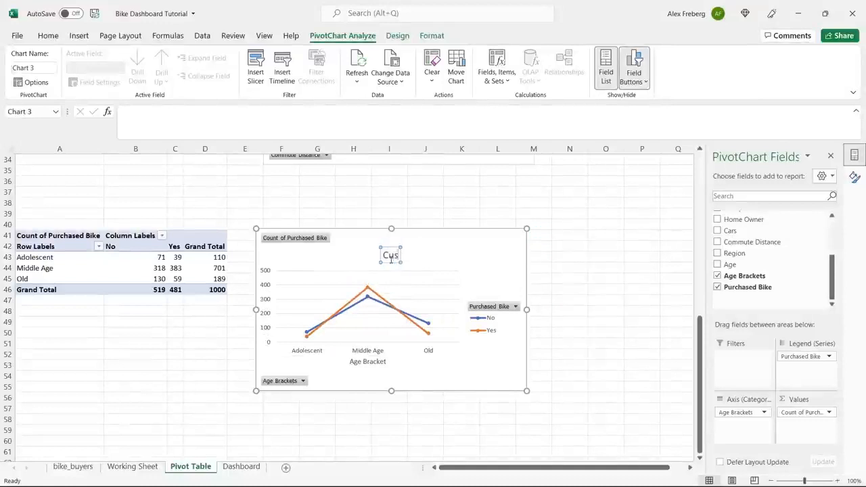
pyautogui.write('tomer Age Brackets')
pyautogui.click(505, 251)
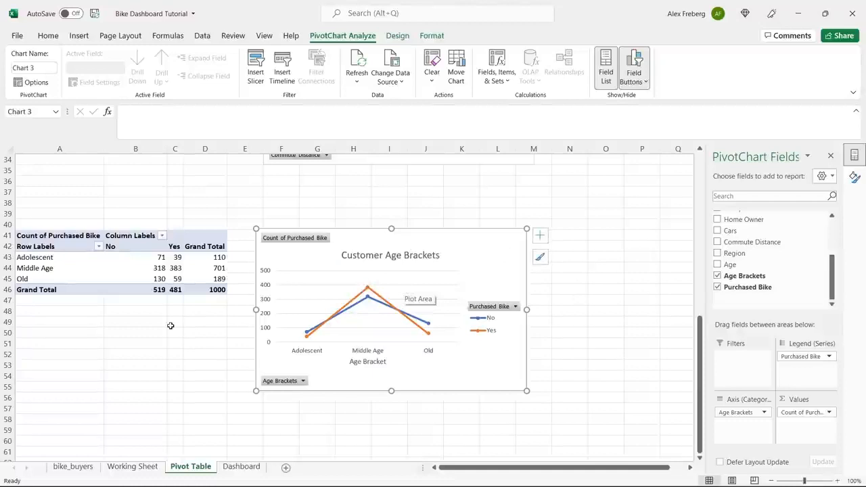
# Copy the whole age brackets pivot table, A41 through the grand total in D46, and paste it at cell A58.
pyautogui.scroll(-1, 170, 325)
pyautogui.click(118, 227)
pyautogui.hotkey('ctrl', 'c')
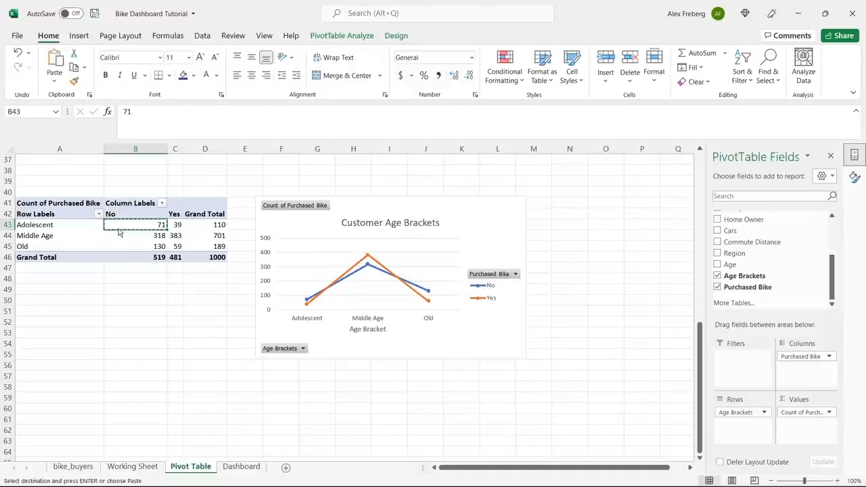
pyautogui.click(49, 204)
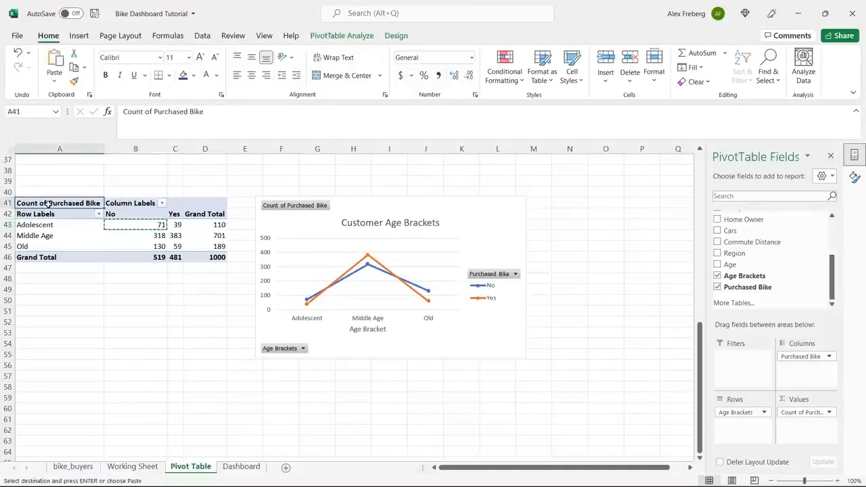
pyautogui.keyDown('shift'); pyautogui.click(221, 258); pyautogui.keyUp('shift')
pyautogui.hotkey('ctrl', 'c')
pyautogui.click(63, 387)
pyautogui.hotkey('ctrl', 'v')
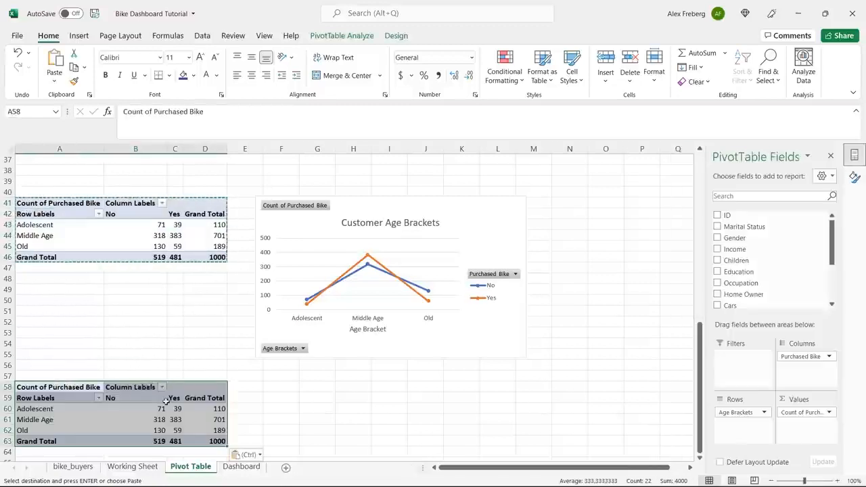
# In the copied pivot table at A58, replace Age Brackets with Age as the row field.
pyautogui.click(174, 409)
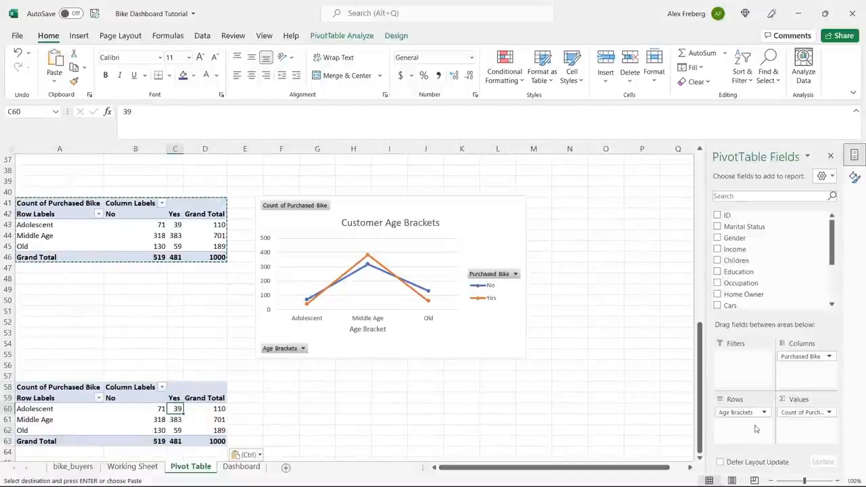
pyautogui.moveTo(745, 412); pyautogui.dragTo(814, 248)
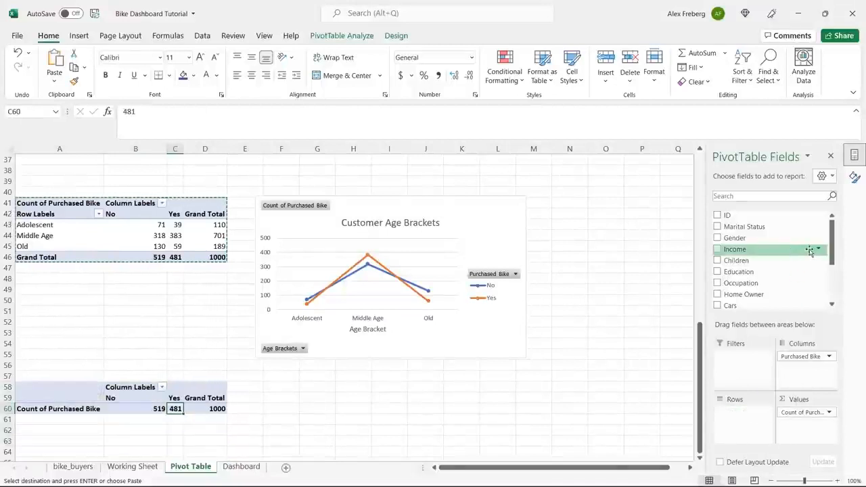
pyautogui.scroll(-2, 832, 269)
pyautogui.scroll(-1, 832, 268)
pyautogui.moveTo(730, 264); pyautogui.dragTo(729, 425)
pyautogui.scroll(-3, 241, 372)
# Insert a Line with Markers chart from the age pivot table and place it beneath the Customer Age Brackets chart.
pyautogui.click(190, 355)
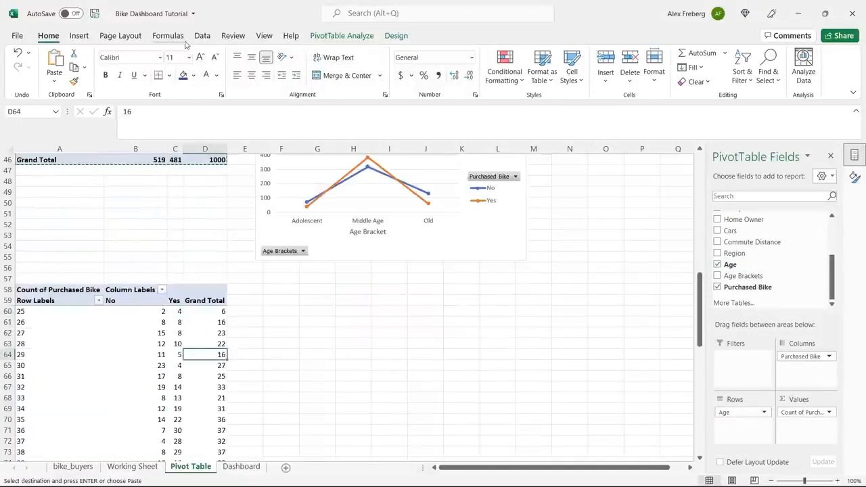
pyautogui.click(79, 35)
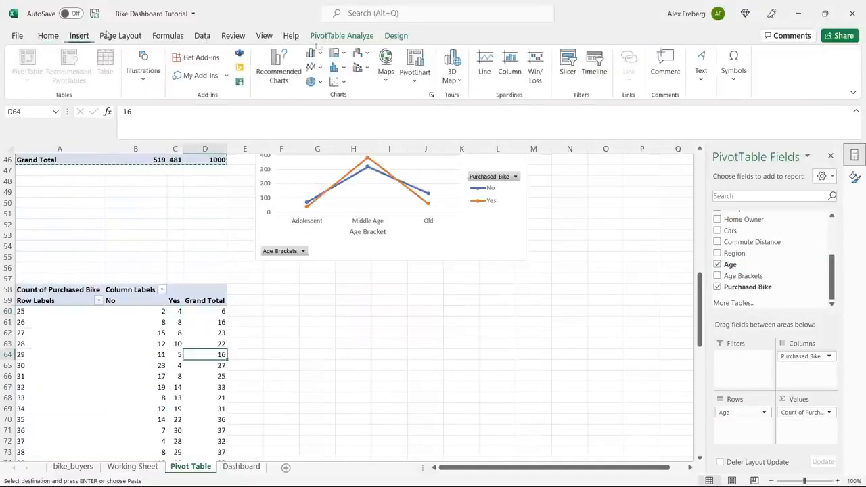
pyautogui.click(279, 64)
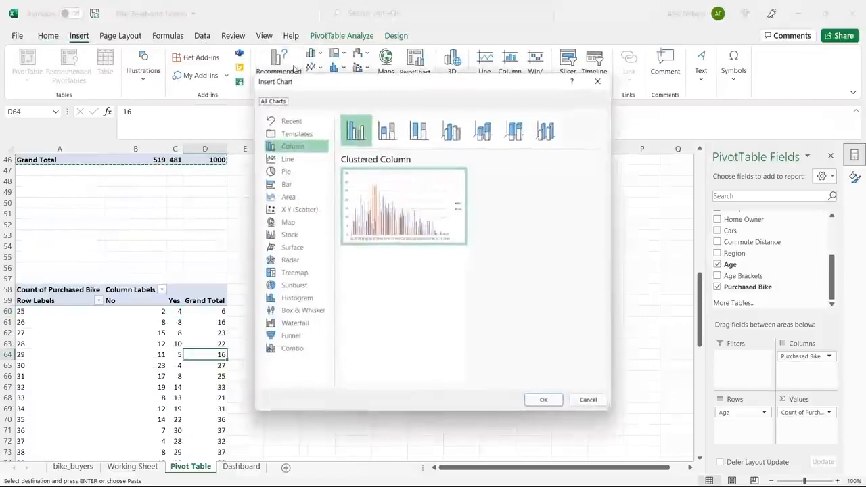
pyautogui.click(306, 161)
pyautogui.click(451, 130)
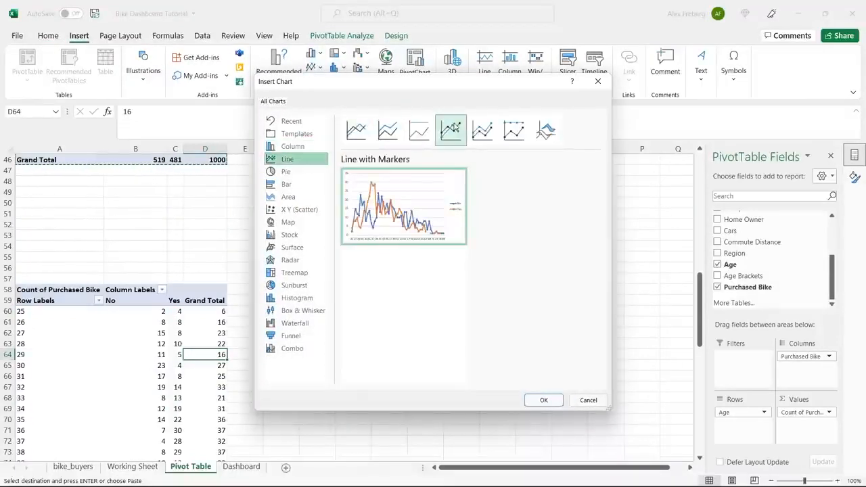
pyautogui.click(545, 399)
pyautogui.moveTo(381, 240); pyautogui.dragTo(417, 278)
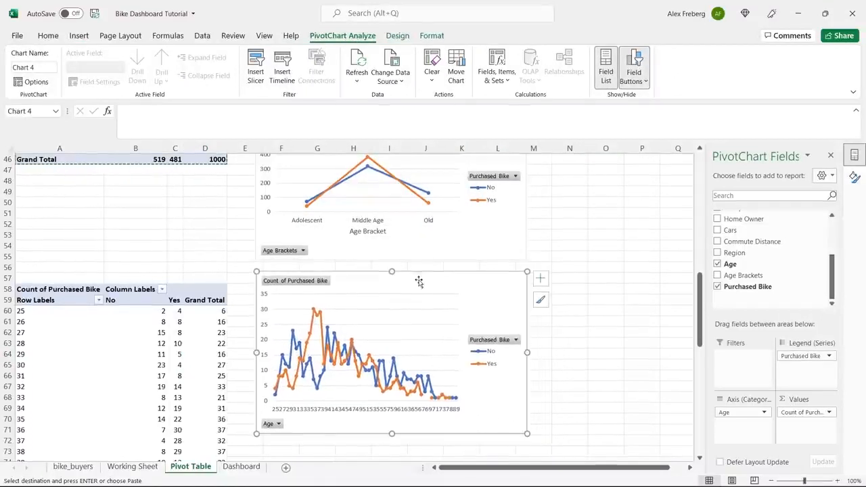
pyautogui.scroll(1, 531, 251)
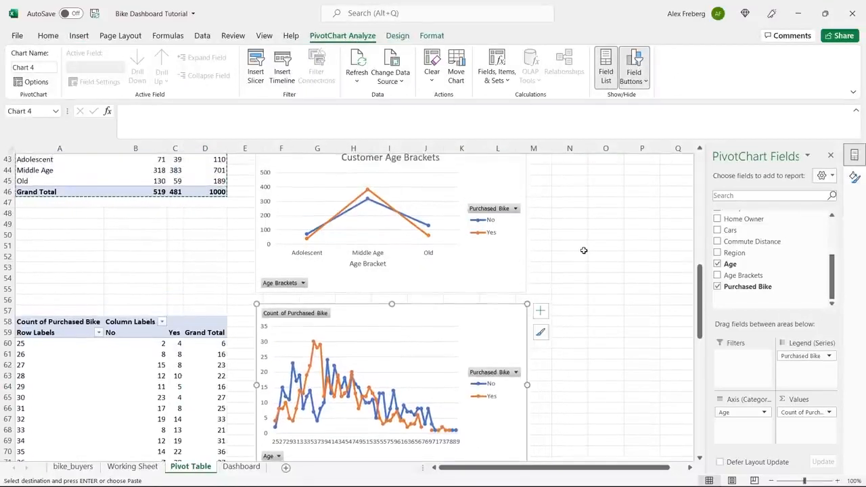
# Delete the age line chart and try to change a value cell inside the age pivot table.
pyautogui.click(770, 480)
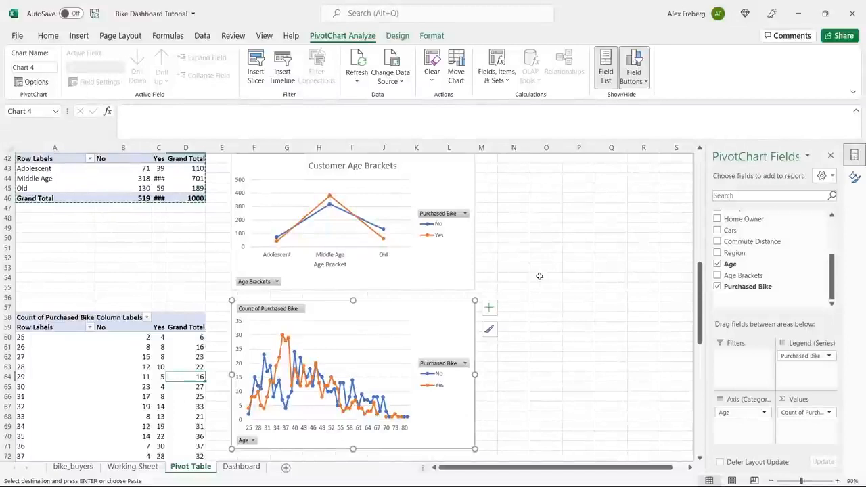
pyautogui.scroll(1, 540, 274)
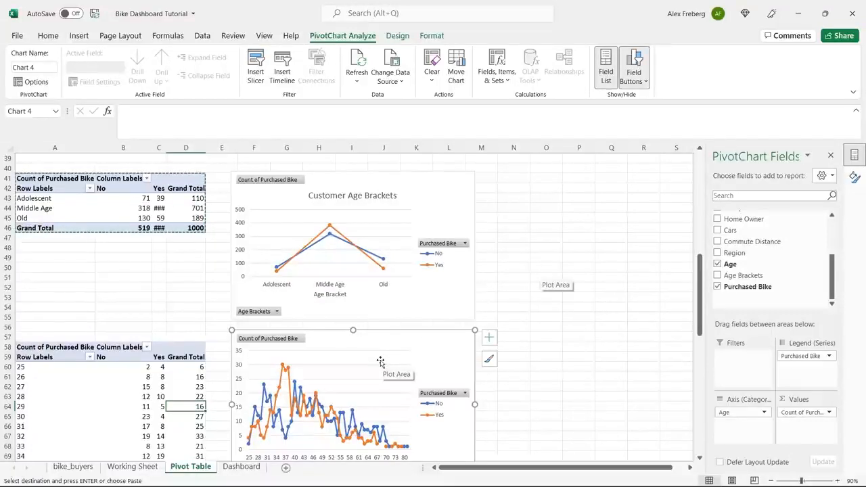
pyautogui.press('Delete')
pyautogui.click(158, 397)
pyautogui.hotkey('ctrl', 'v')
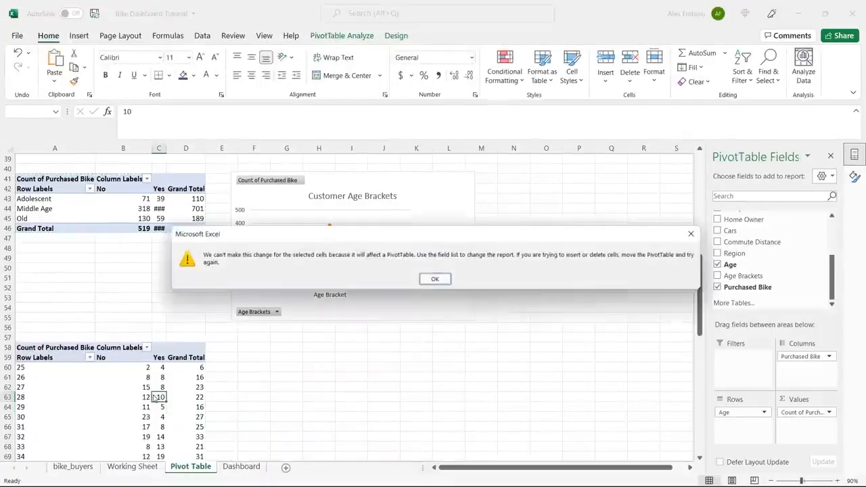
pyautogui.click(435, 278)
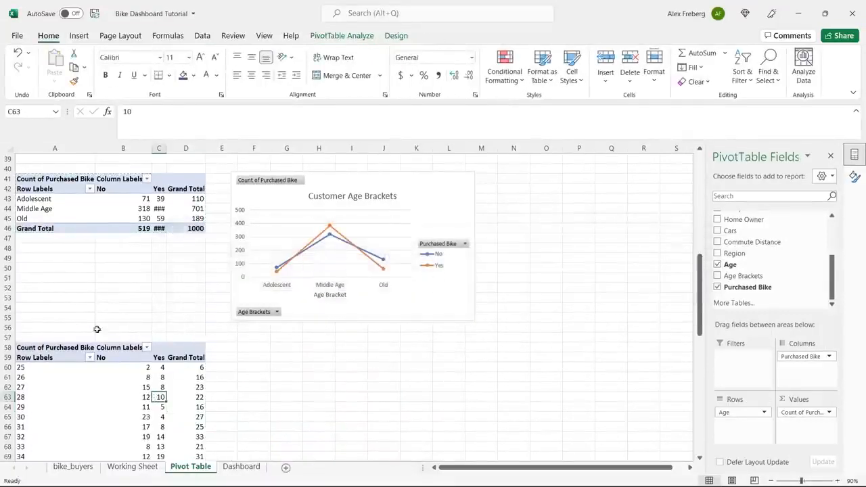
pyautogui.click(71, 358)
pyautogui.click(104, 296)
pyautogui.scroll(2, 104, 295)
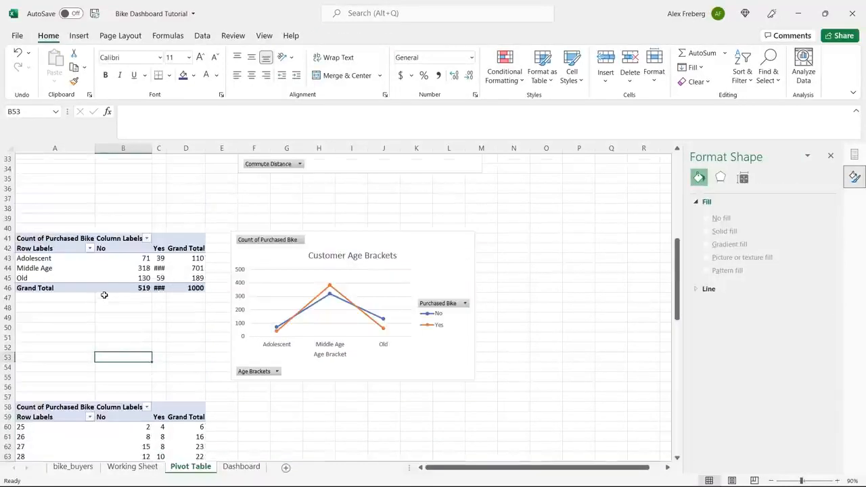
# In the Age Brackets formula in M2 of the Working Sheet, change the adolescent label to "Adolescent 0-30".
pyautogui.click(133, 472)
pyautogui.hscroll(2, 415, 269)
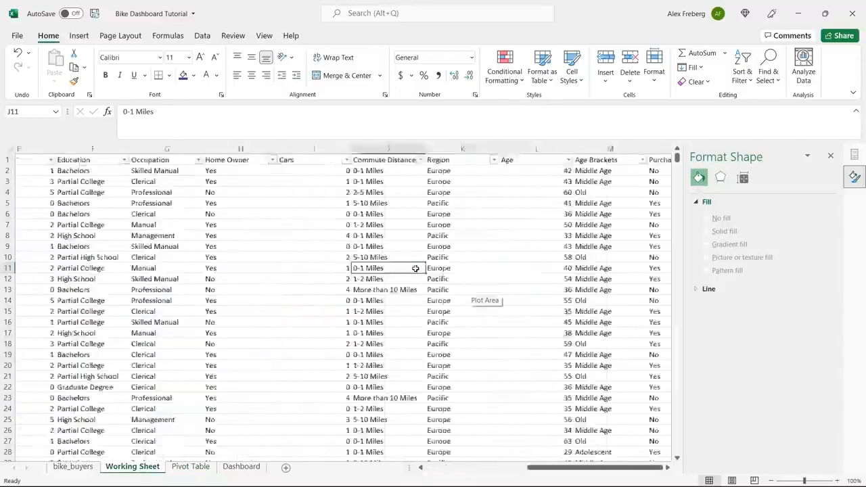
pyautogui.hscroll(5, 415, 269)
pyautogui.hscroll(-3, 415, 269)
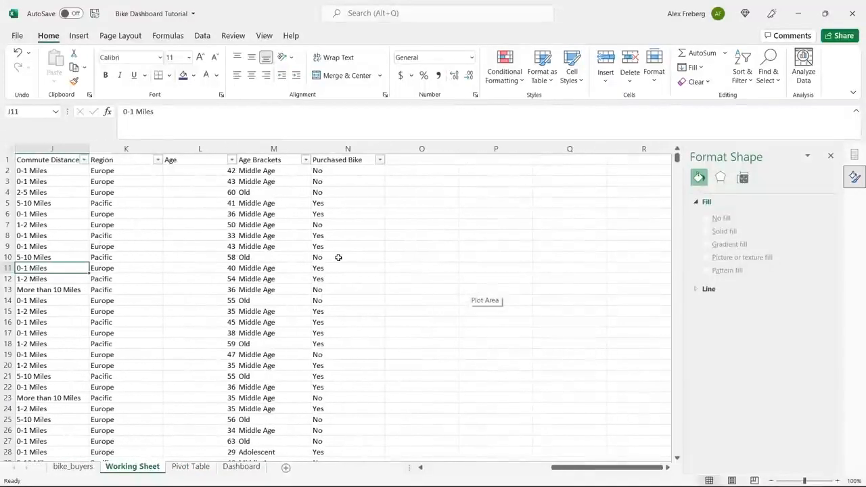
pyautogui.click(287, 172)
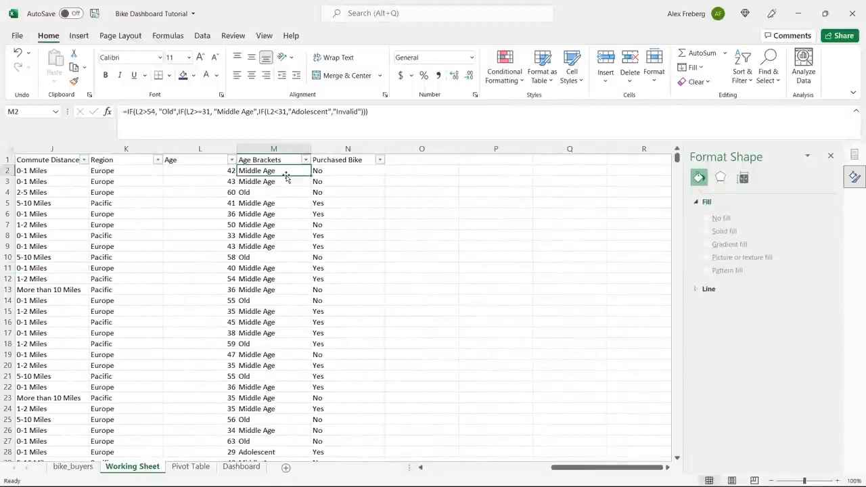
pyautogui.click(329, 112)
pyautogui.write('0-')
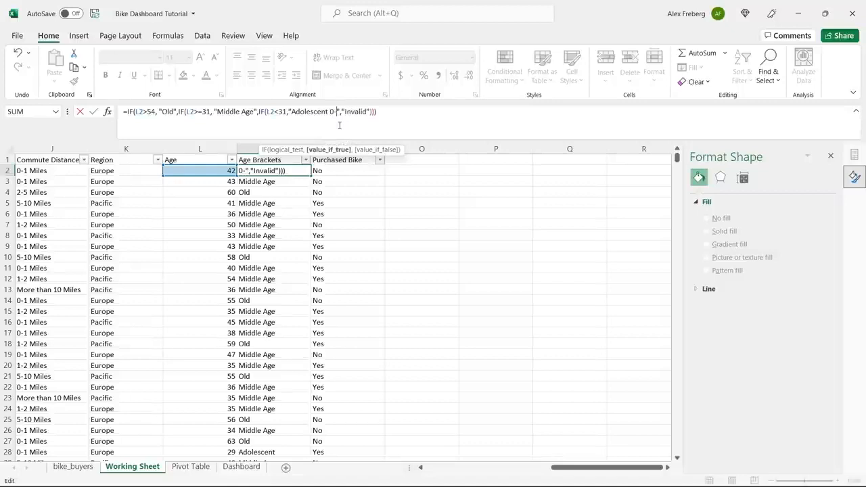
pyautogui.write('30')
# Change the formula's other labels to "Middle Age 31-54" and "Old 55+", and fill it down the Age Brackets column.
pyautogui.click(251, 111)
pyautogui.write('31-')
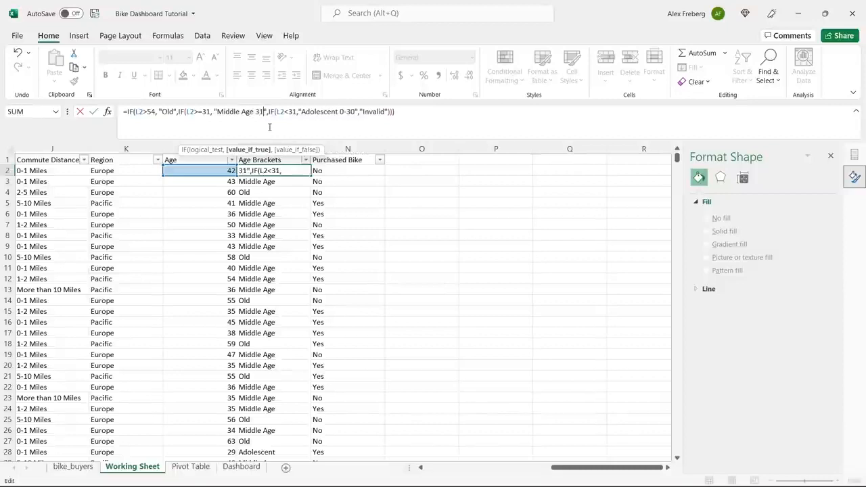
pyautogui.write('54')
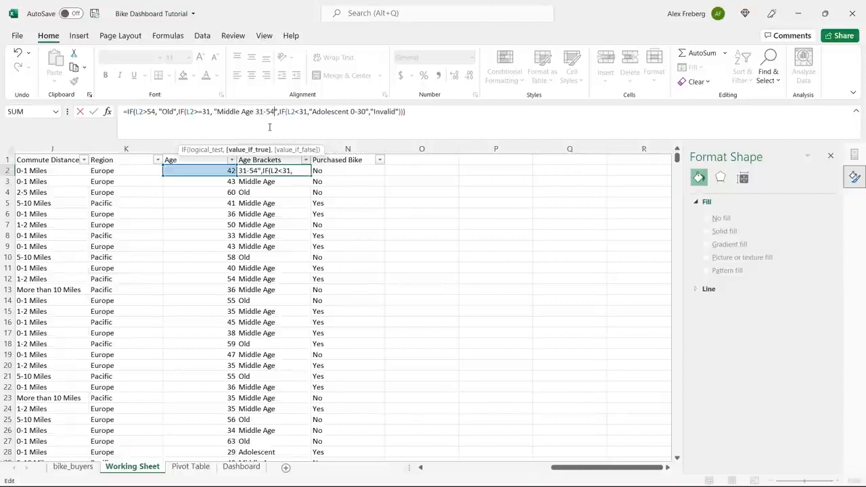
pyautogui.click(176, 113)
pyautogui.write('55+')
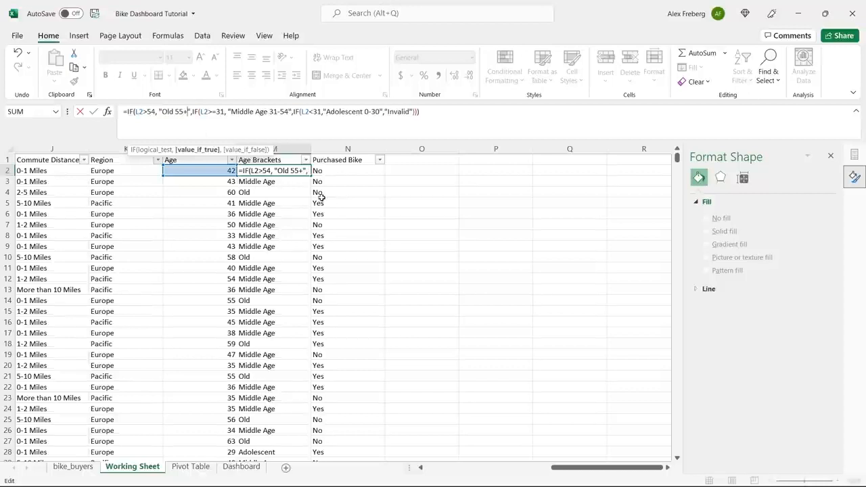
pyautogui.press('Return')
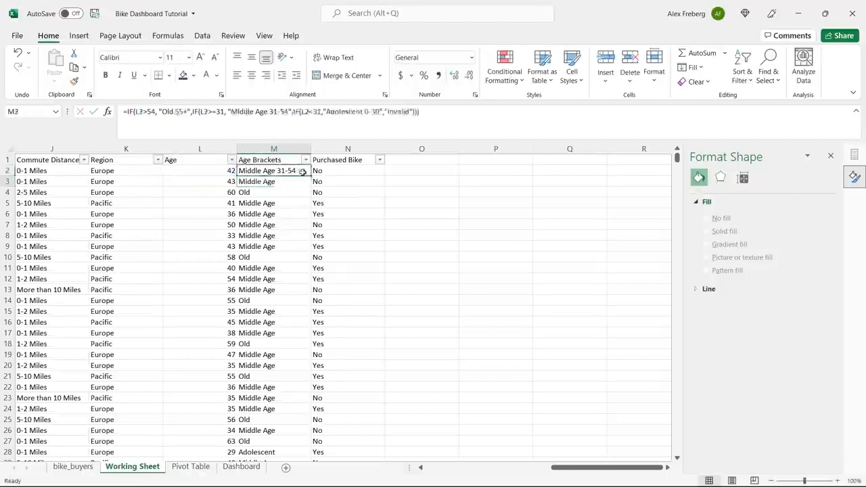
pyautogui.doubleClick(310, 176)
pyautogui.click(361, 193)
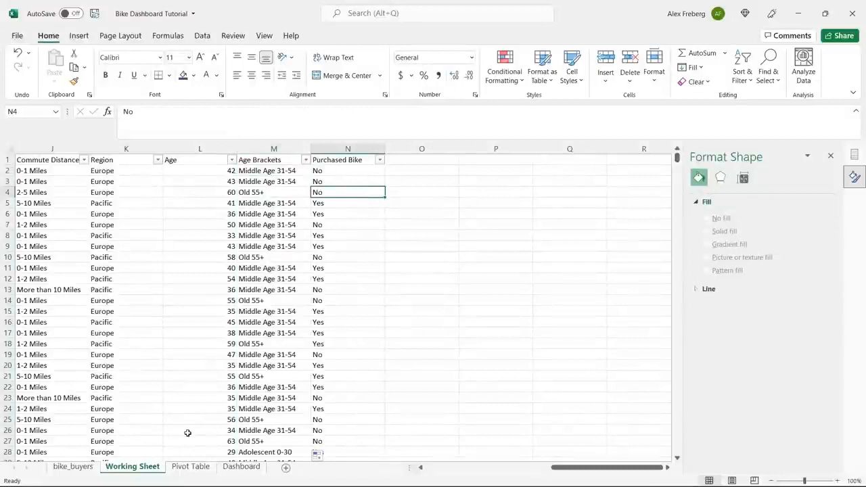
# Refresh all data so the age brackets pivot table and chart on the Pivot Table sheet use the new labels.
pyautogui.click(192, 467)
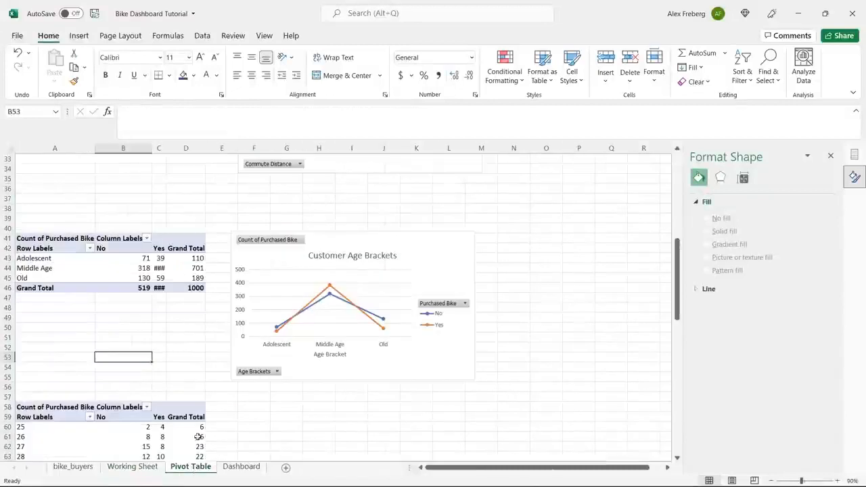
pyautogui.click(186, 277)
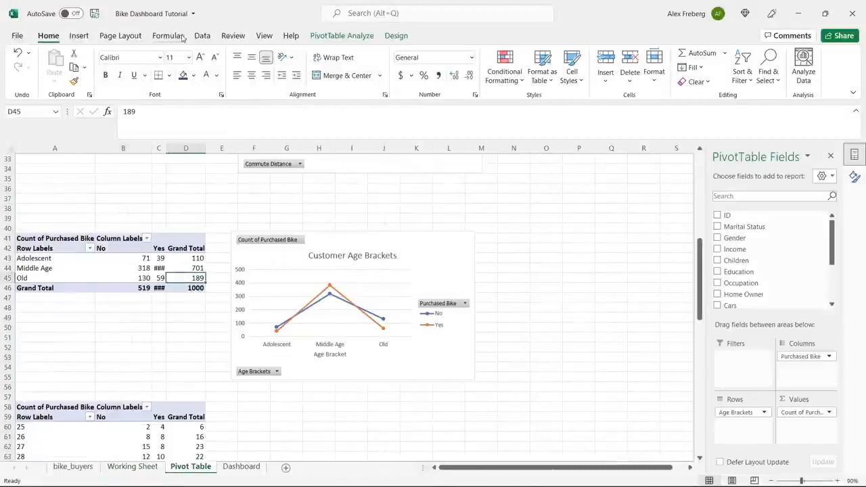
pyautogui.click(203, 35)
pyautogui.click(210, 62)
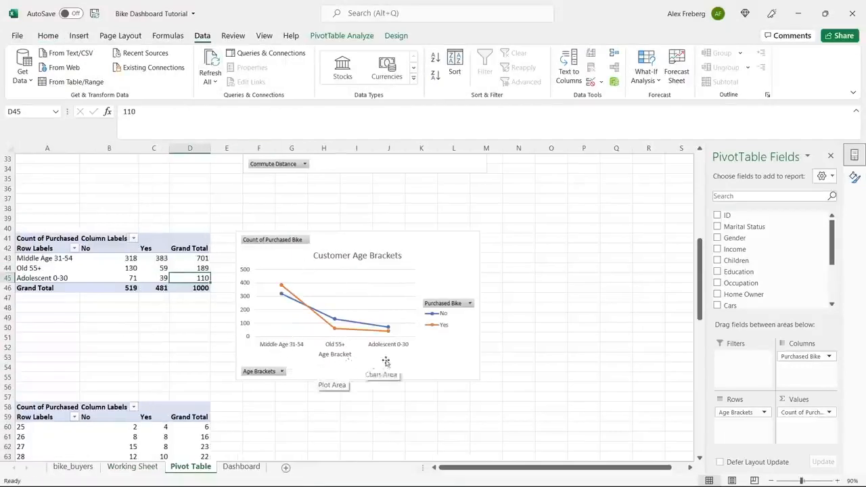
# Undo the data refresh and the Age Brackets label changes on the Working Sheet.
pyautogui.click(135, 467)
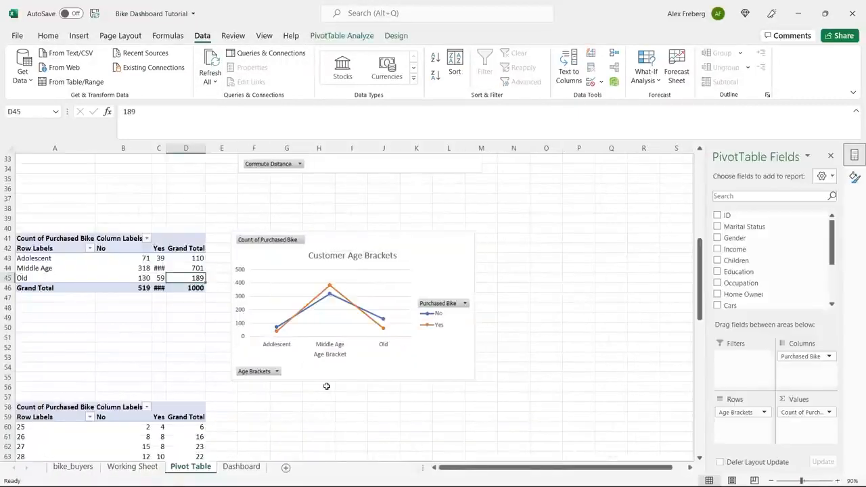
pyautogui.click(144, 467)
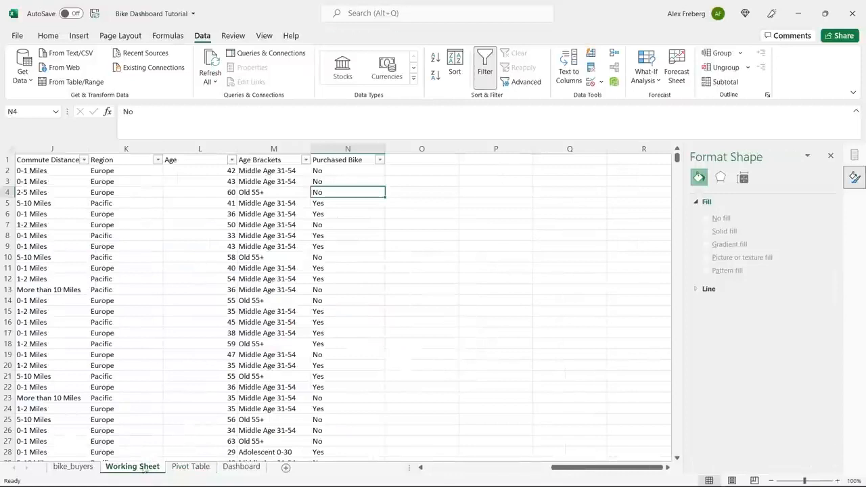
pyautogui.hotkey('ctrl', 'z')
pyautogui.hotkey('ctrl', 'z')
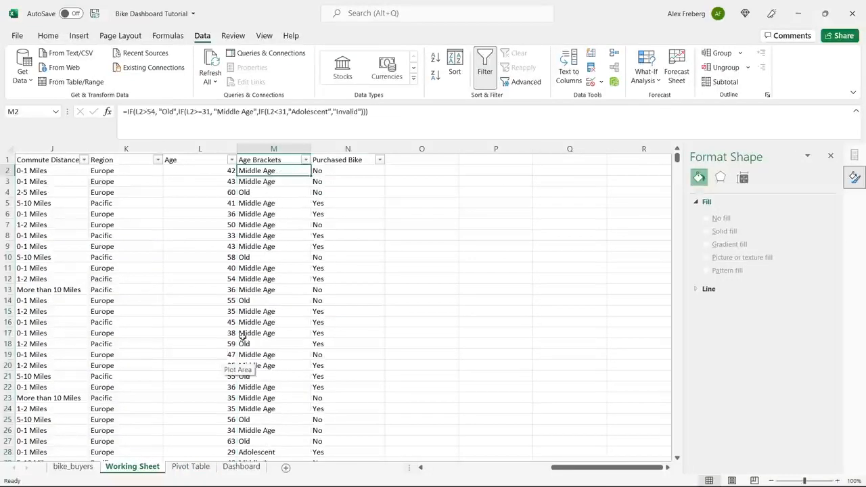
# On the Pivot Table sheet, widen column C so the Yes values display in full, and close the formatting pane.
pyautogui.click(399, 238)
pyautogui.click(190, 466)
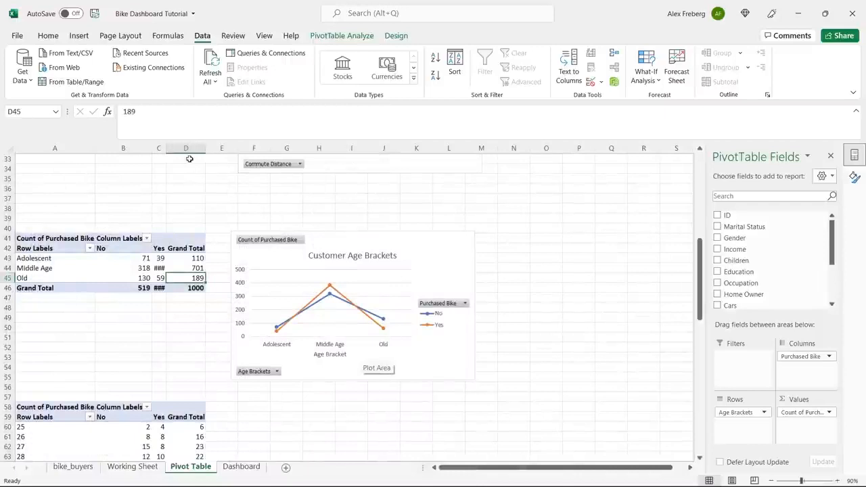
pyautogui.moveTo(168, 148); pyautogui.dragTo(180, 147)
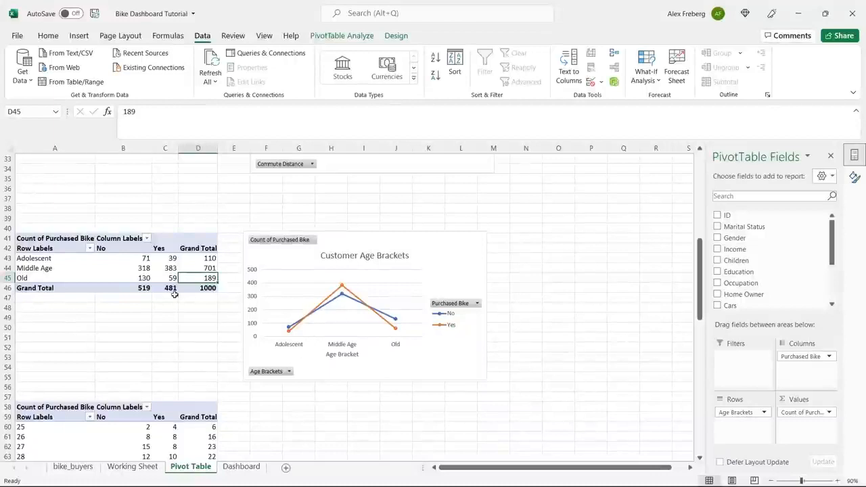
pyautogui.moveTo(57, 260); pyautogui.dragTo(59, 279)
pyautogui.click(61, 279)
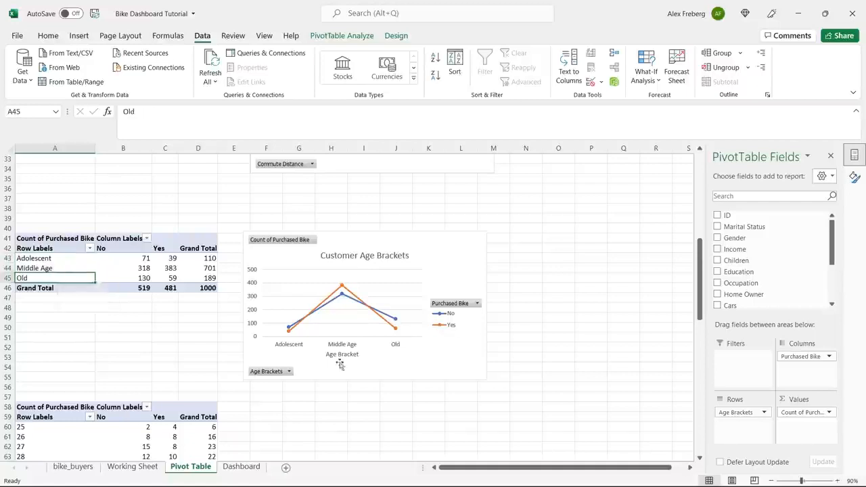
pyautogui.click(381, 410)
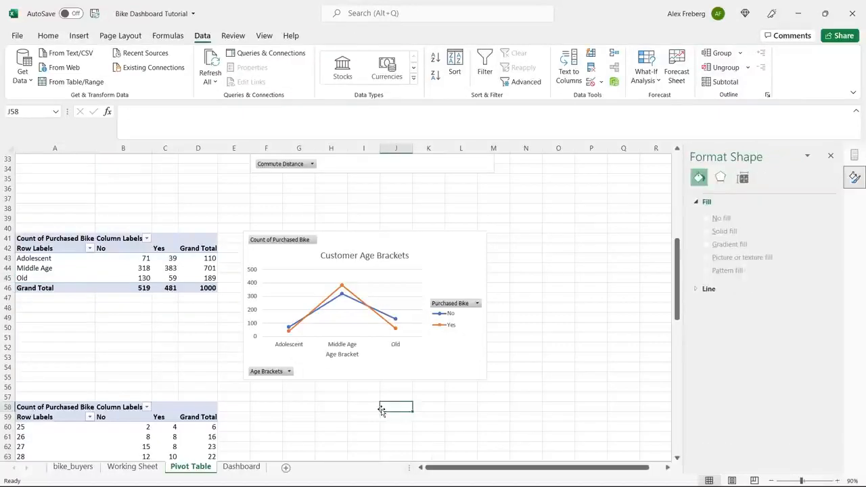
pyautogui.click(832, 156)
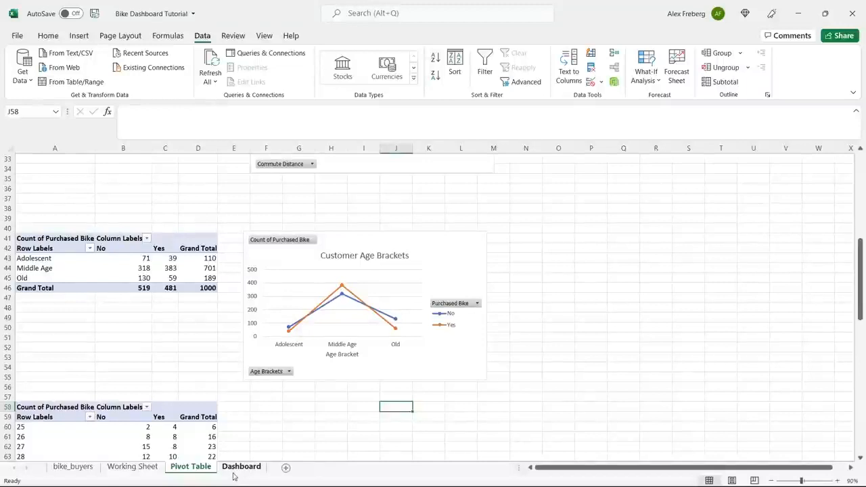
# Copy the Avg Income Per Purchase chart from the Pivot Table sheet and paste it onto the Dashboard sheet.
pyautogui.scroll(10, 306, 367)
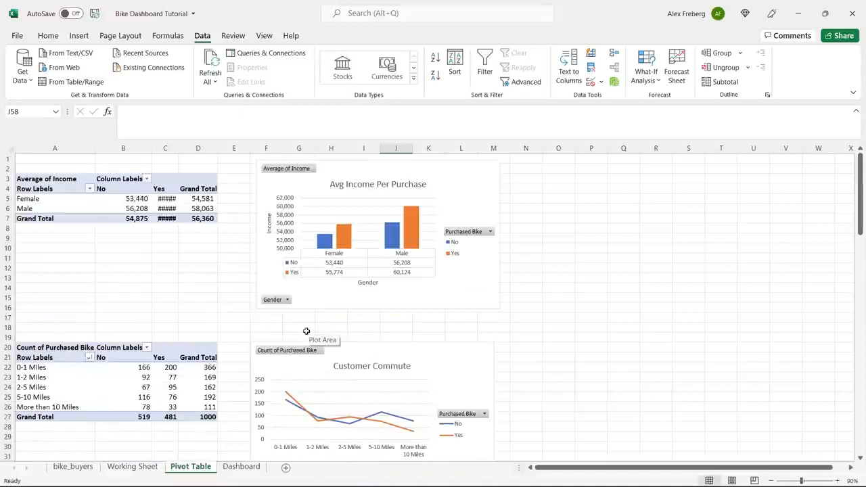
pyautogui.click(441, 296)
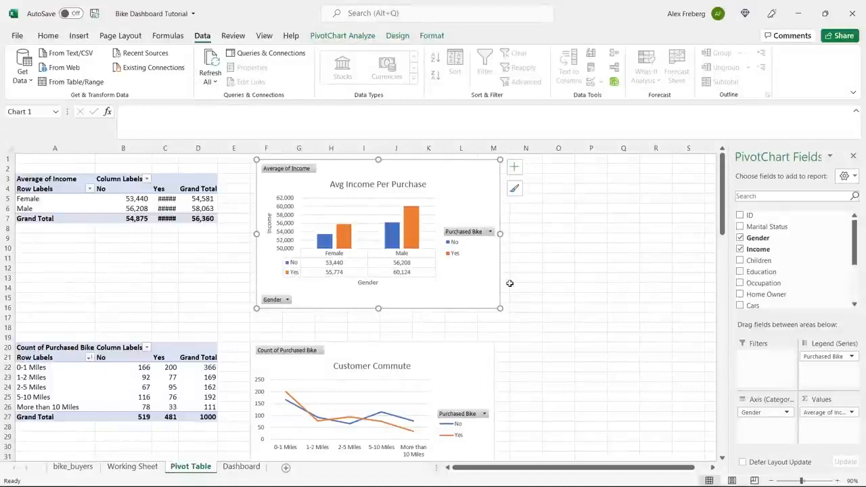
pyautogui.hotkey('ctrl', 'c')
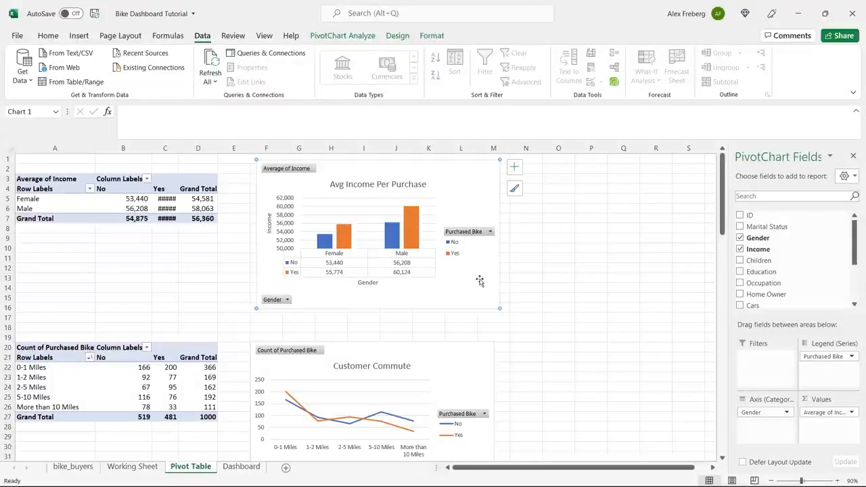
pyautogui.click(244, 467)
pyautogui.click(203, 201)
pyautogui.hotkey('ctrl', 'v')
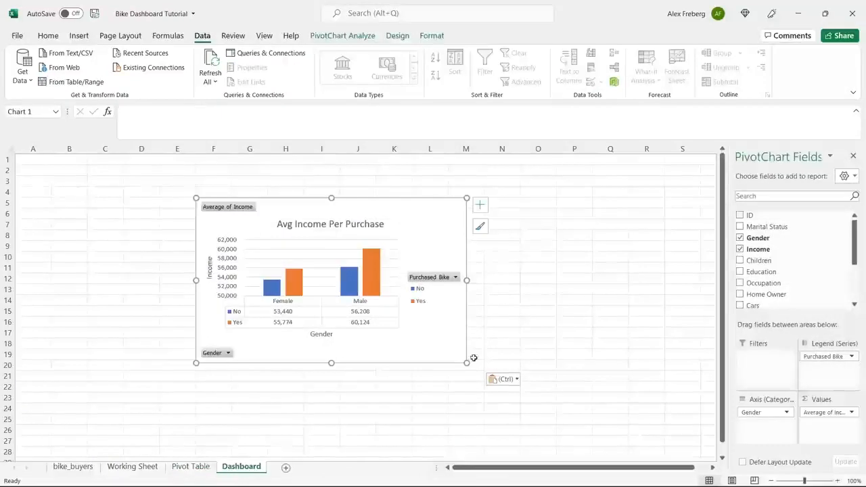
# Shrink the pasted income chart slightly, move it toward the top of the Dashboard, and zoom the sheet out to 80%.
pyautogui.moveTo(466, 362)
pyautogui.mouseDown()
pyautogui.moveTo(406, 298)
pyautogui.moveTo(453, 332)
pyautogui.moveTo(451, 357)
pyautogui.mouseUp()
pyautogui.moveTo(408, 230); pyautogui.dragTo(562, 195)
pyautogui.click(772, 480)
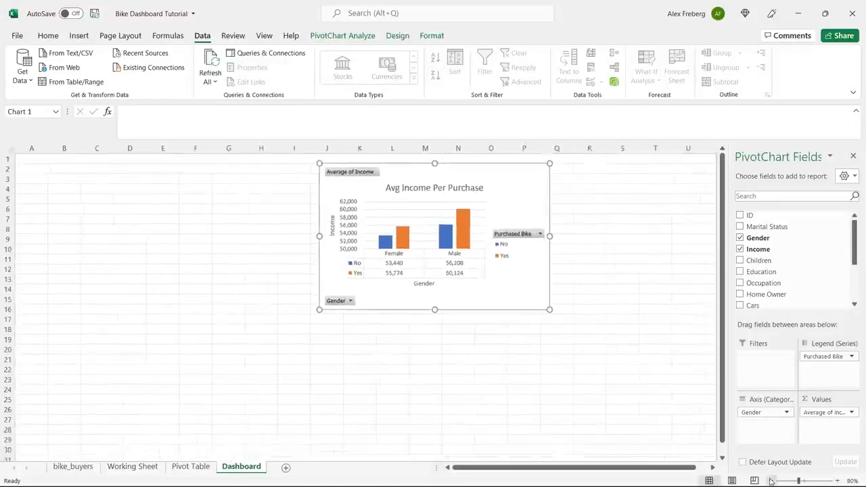
pyautogui.click(772, 480)
# Try to copy the Customer Commute chart from the Pivot Table sheet to the Dashboard, moving the income chart down to about row 9.
pyautogui.click(191, 467)
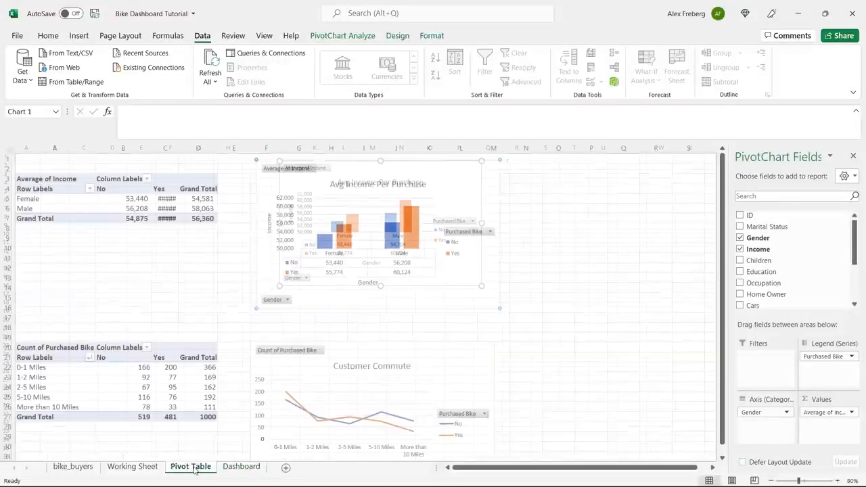
pyautogui.click(359, 347)
pyautogui.click(242, 466)
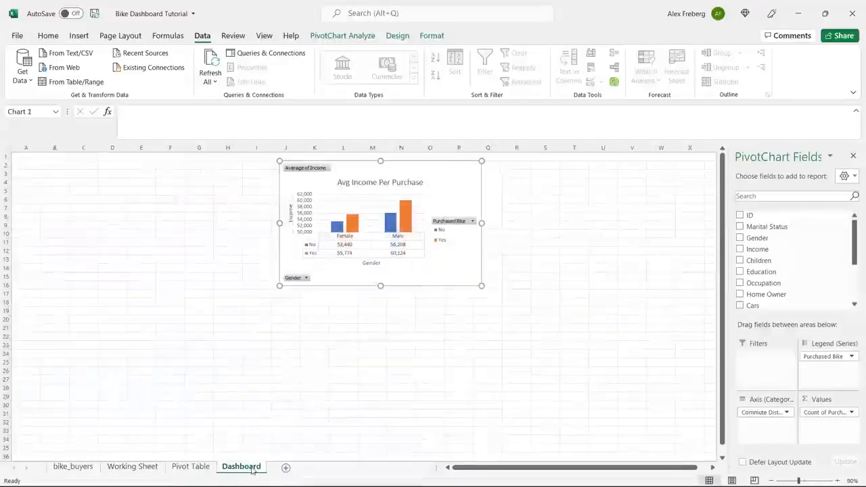
pyautogui.moveTo(359, 171); pyautogui.dragTo(309, 236)
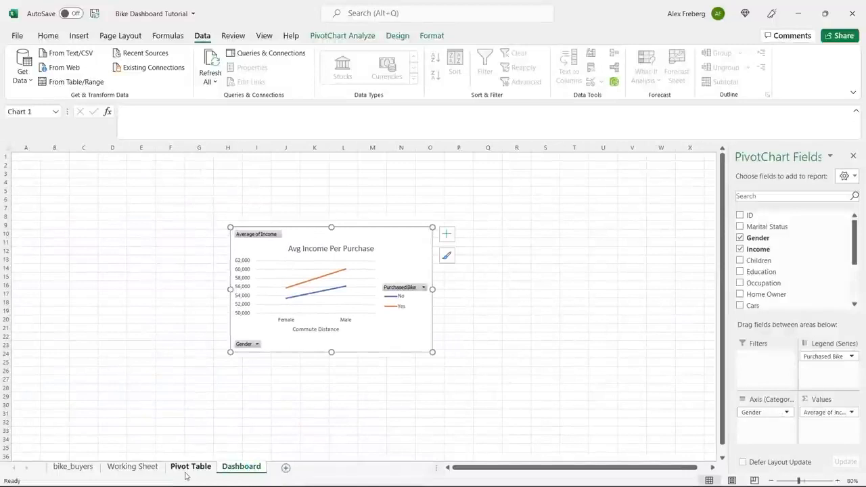
pyautogui.click(189, 467)
pyautogui.click(449, 176)
pyautogui.click(433, 369)
pyautogui.click(241, 467)
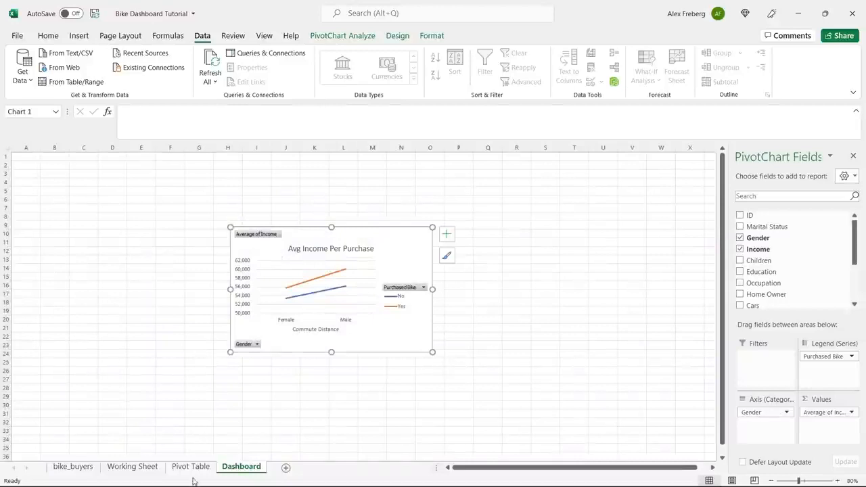
# Copy the Customer Commute chart from the Pivot Table sheet, paste it at G17 on the Dashboard, and place it right of the income chart.
pyautogui.click(191, 469)
pyautogui.rightClick(426, 361)
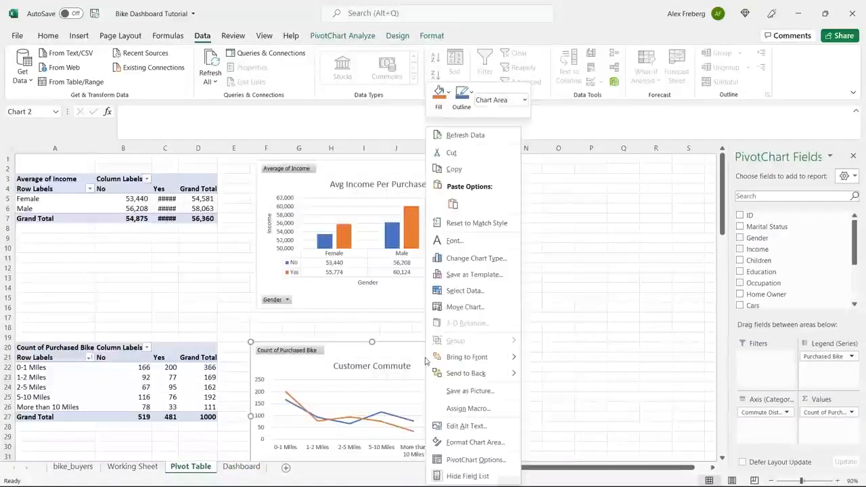
pyautogui.click(473, 170)
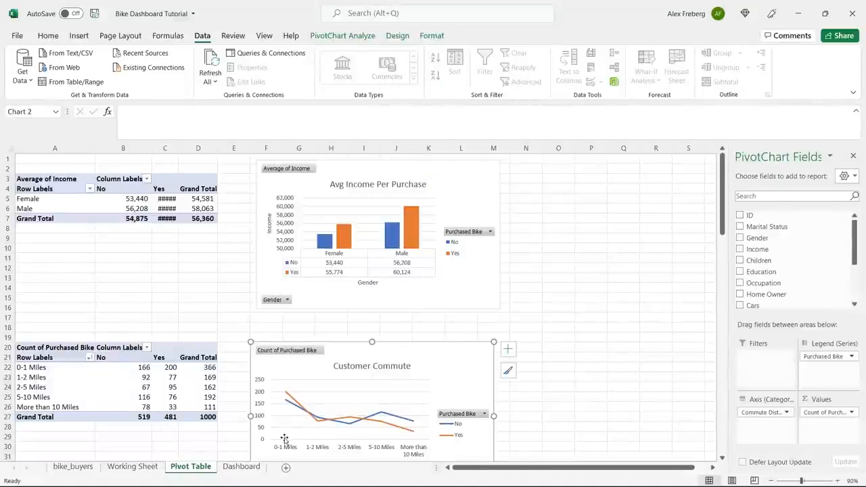
pyautogui.click(242, 467)
pyautogui.click(195, 292)
pyautogui.rightClick(196, 292)
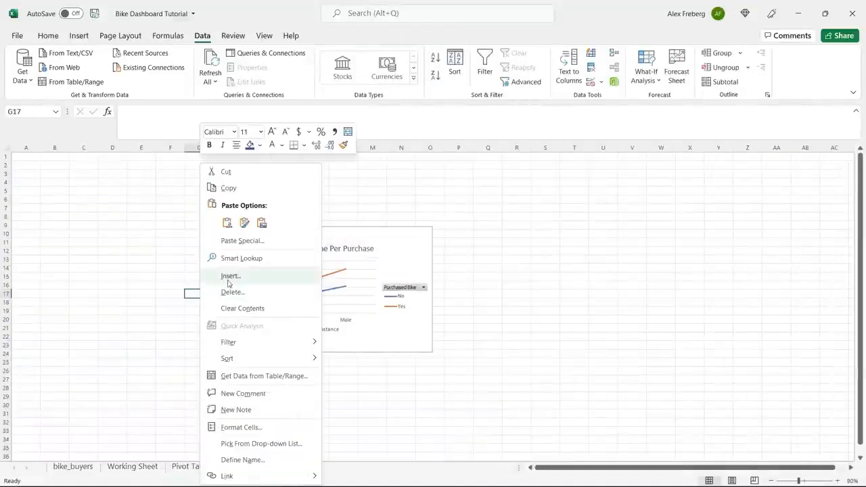
pyautogui.click(227, 224)
pyautogui.click(276, 308)
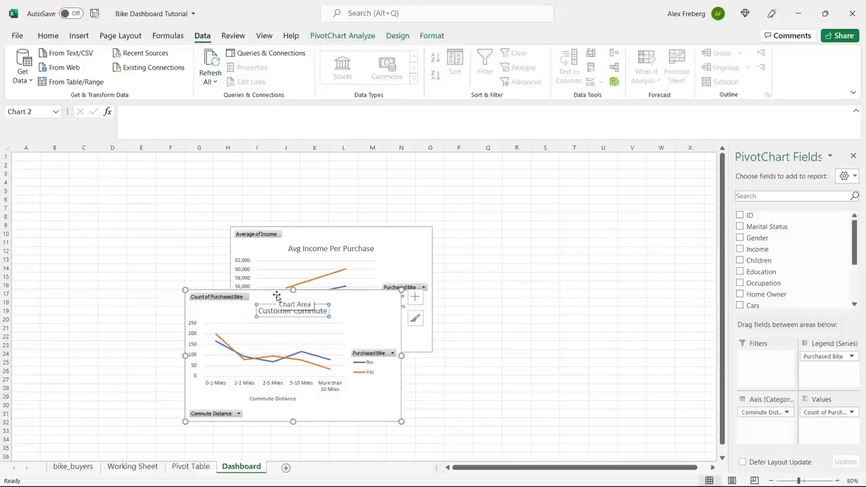
pyautogui.moveTo(264, 299); pyautogui.dragTo(524, 235)
pyautogui.click(372, 411)
# Copy the Customer Age Brackets chart from the Pivot Table sheet and paste it below the other charts on the Dashboard.
pyautogui.click(191, 466)
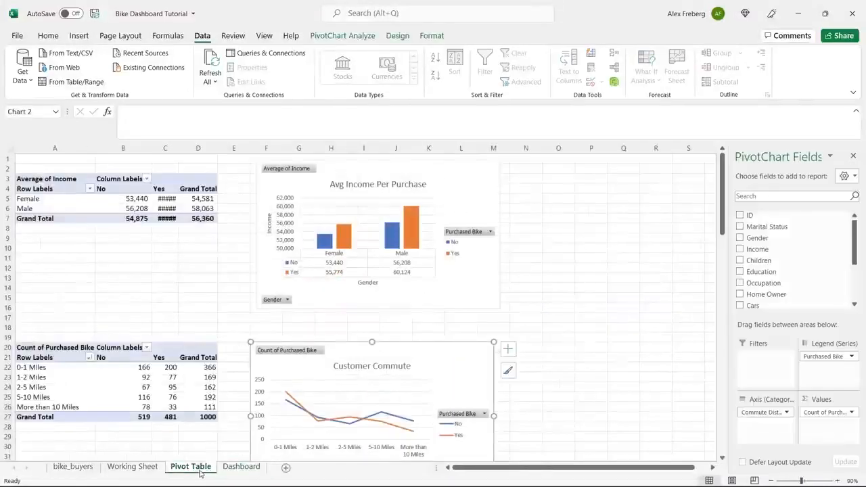
pyautogui.click(516, 337)
pyautogui.scroll(-10, 515, 340)
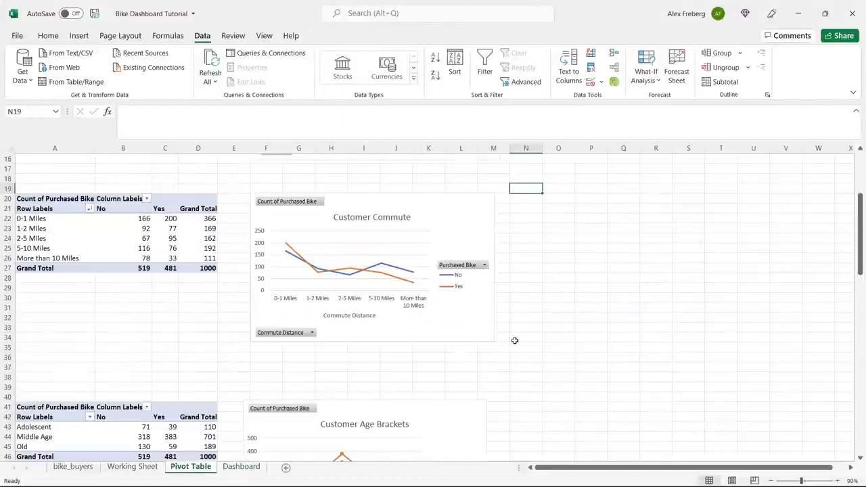
pyautogui.scroll(-2, 514, 340)
pyautogui.click(425, 211)
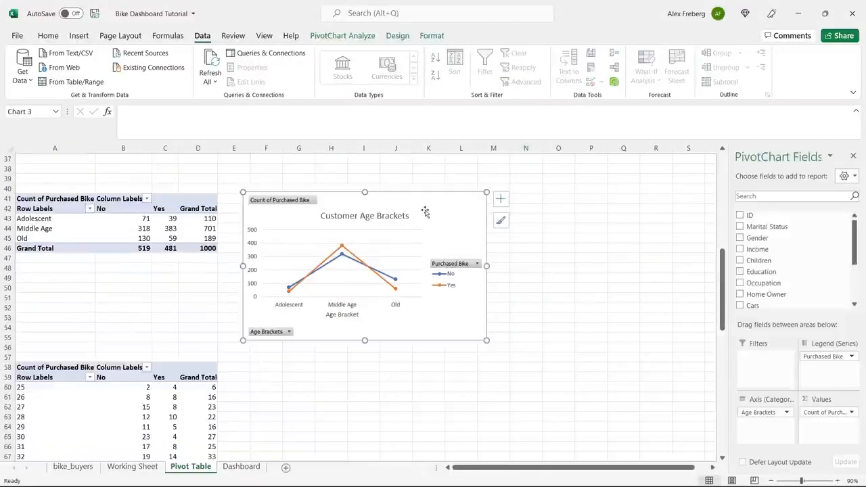
pyautogui.click(232, 466)
pyautogui.click(248, 394)
pyautogui.hotkey('ctrl', 'v')
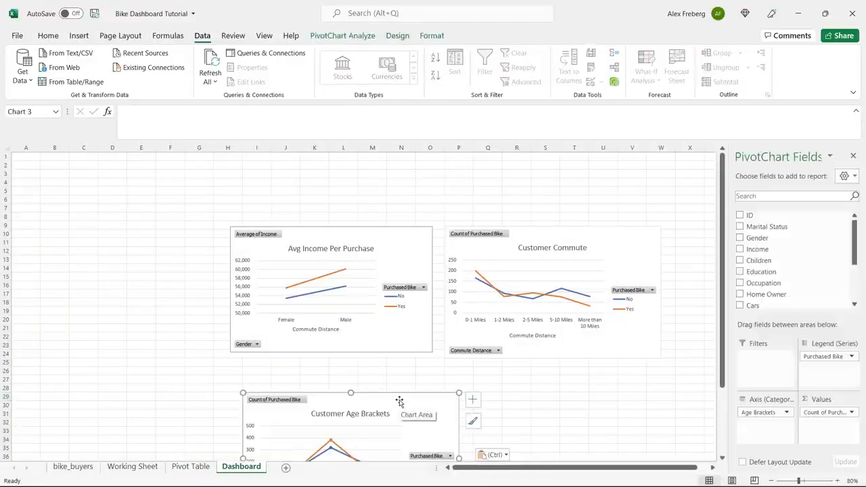
# Spread out the Dashboard charts, with income at upper left, Customer Commute at right, and Customer Age Brackets below between them.
pyautogui.moveTo(324, 230); pyautogui.dragTo(295, 184)
pyautogui.moveTo(373, 395); pyautogui.dragTo(294, 326)
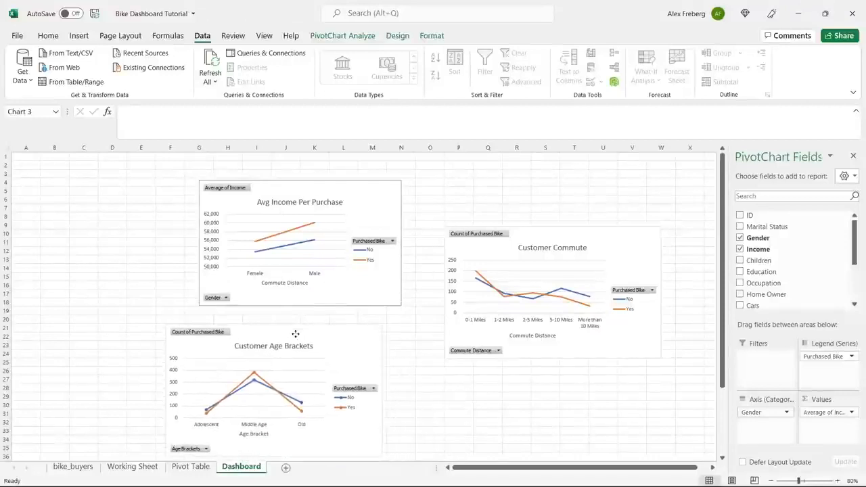
pyautogui.click(559, 234)
pyautogui.moveTo(559, 234); pyautogui.dragTo(529, 194)
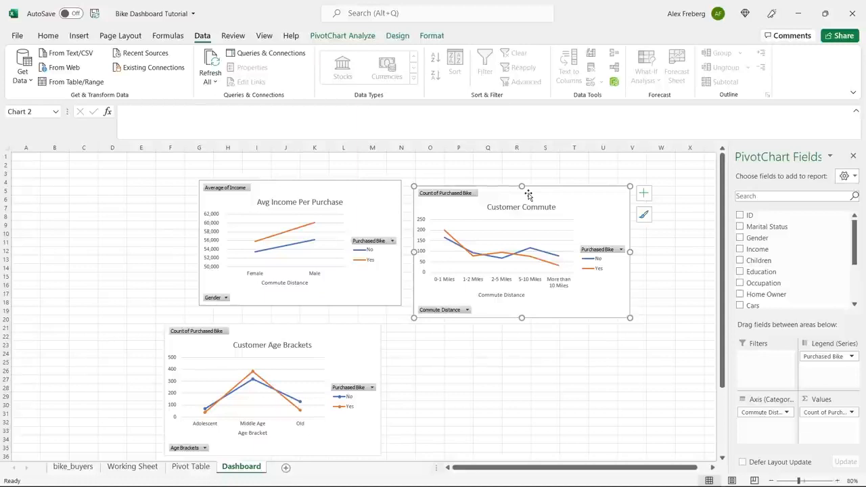
pyautogui.moveTo(352, 336); pyautogui.dragTo(482, 372)
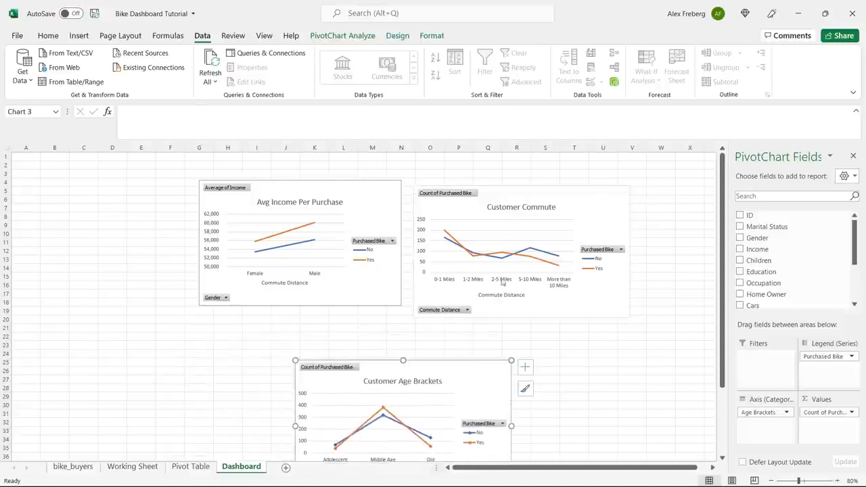
pyautogui.moveTo(538, 198); pyautogui.dragTo(605, 236)
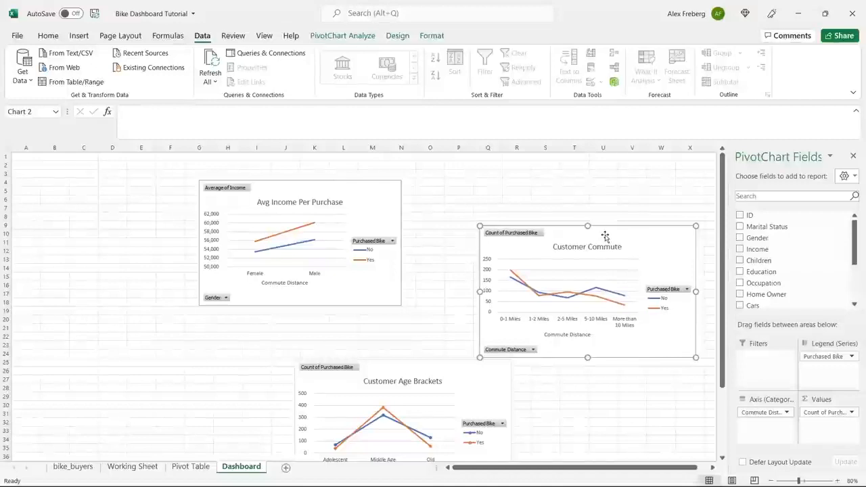
# Copy the Avg Income Per Purchase column chart from the Pivot Table sheet again and paste it at D19 on the Dashboard.
pyautogui.click(360, 207)
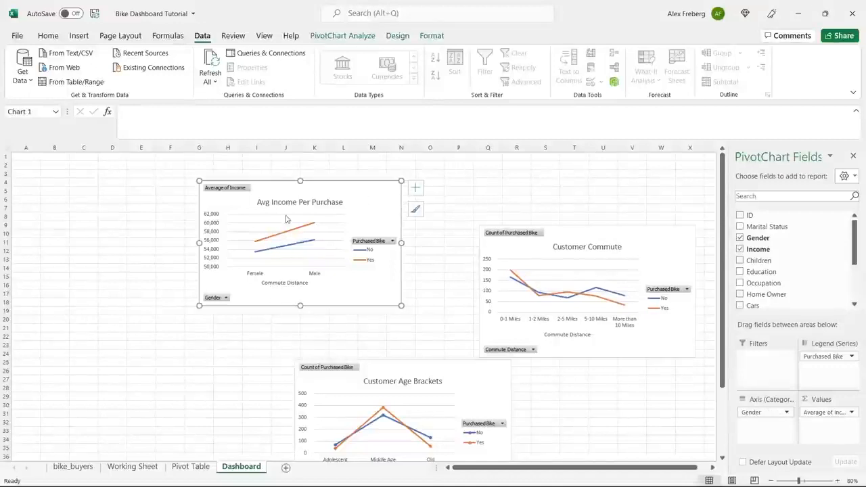
pyautogui.click(185, 467)
pyautogui.scroll(12, 251, 328)
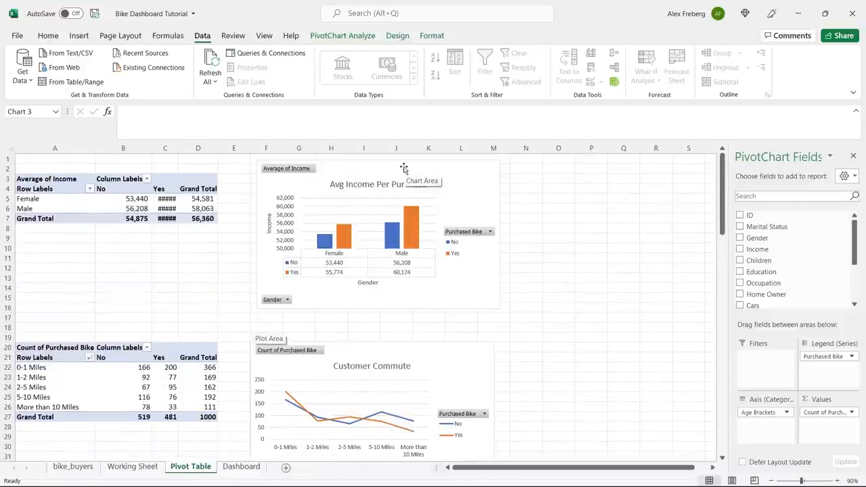
pyautogui.click(455, 166)
pyautogui.rightClick(458, 167)
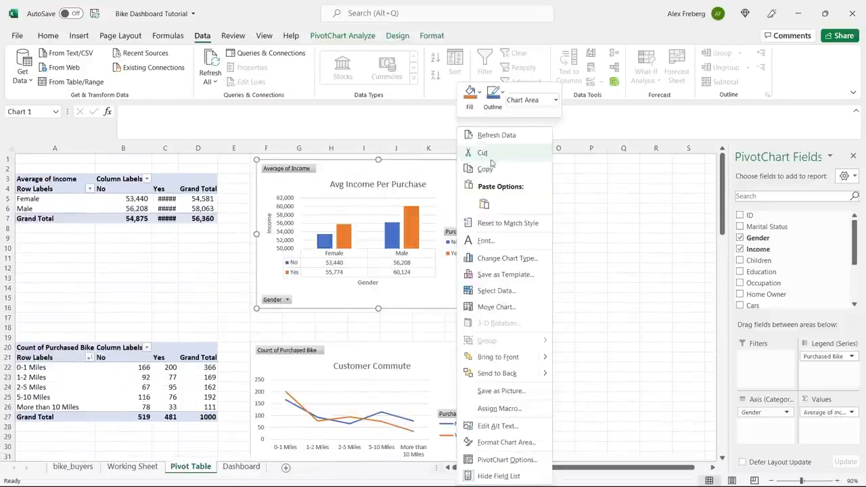
pyautogui.click(485, 170)
pyautogui.click(241, 467)
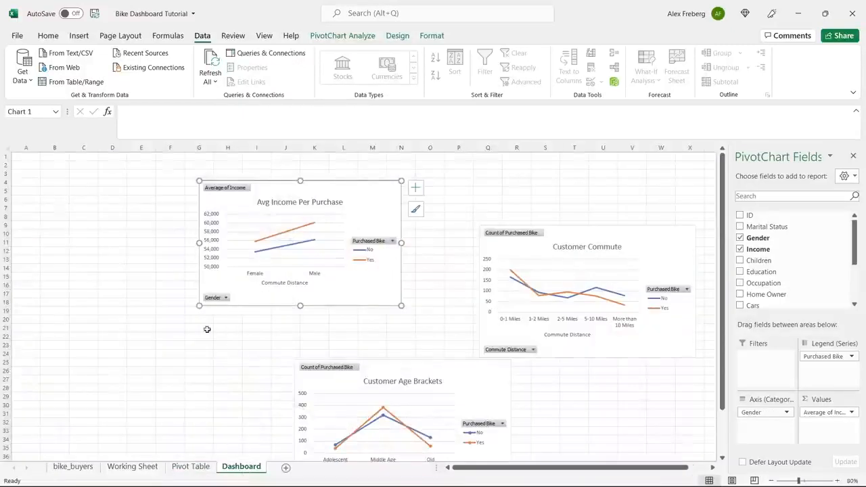
pyautogui.click(120, 313)
pyautogui.rightClick(120, 312)
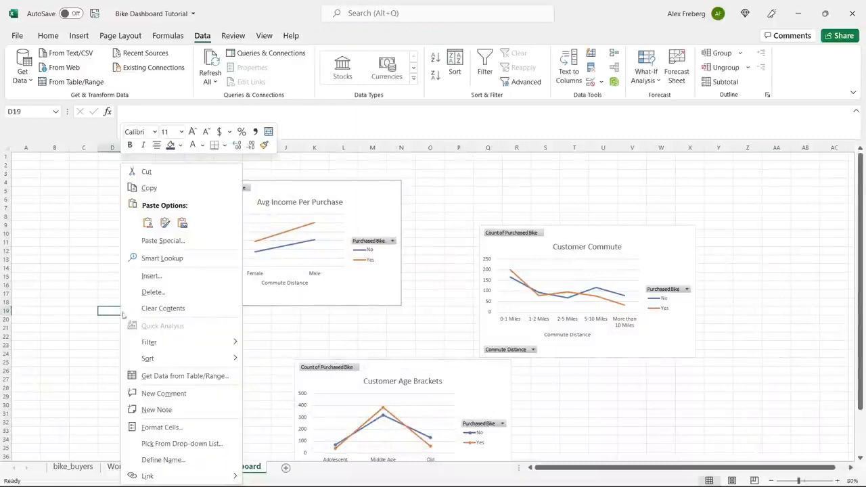
pyautogui.click(151, 228)
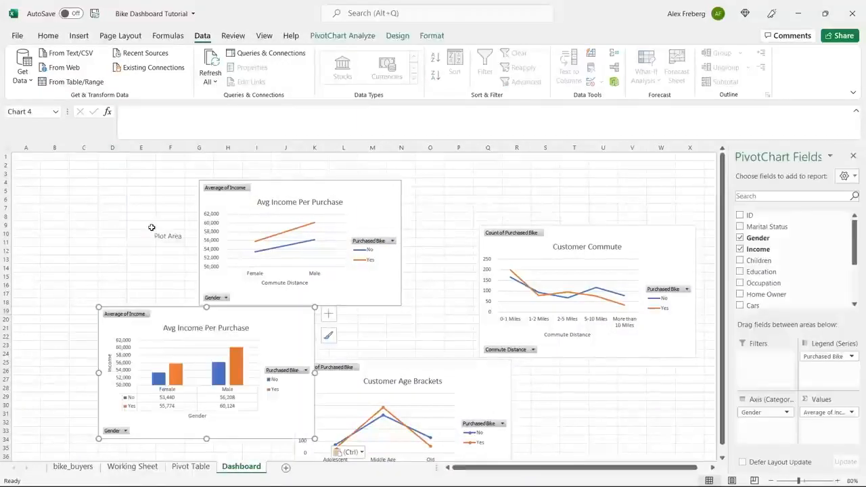
# Delete the line version of the Avg Income Per Purchase chart and move the column version beside the Customer Commute chart.
pyautogui.click(271, 197)
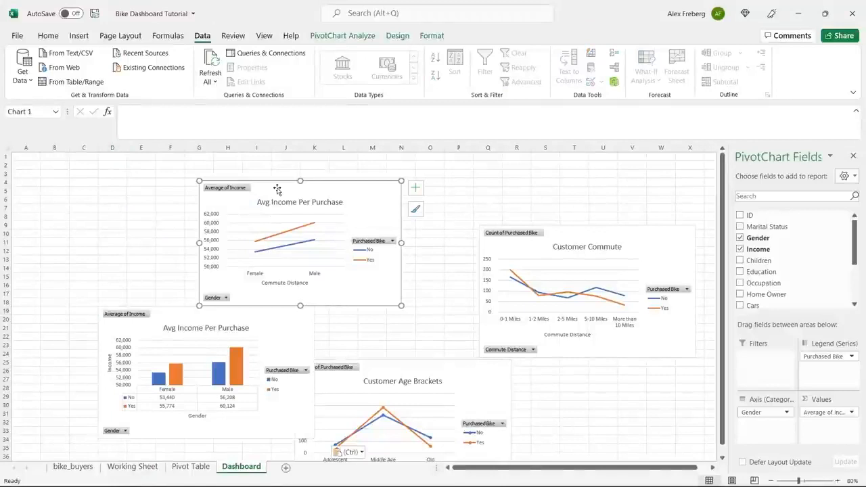
pyautogui.press('Delete')
pyautogui.moveTo(258, 320); pyautogui.dragTo(403, 234)
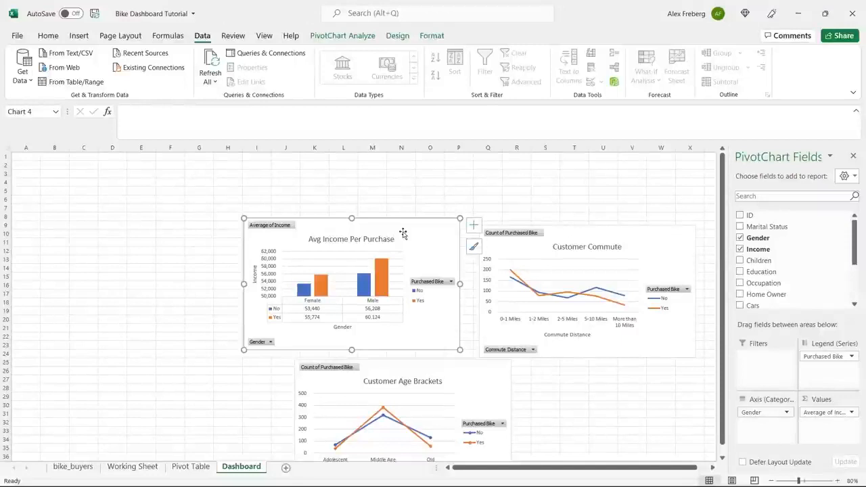
pyautogui.click(184, 253)
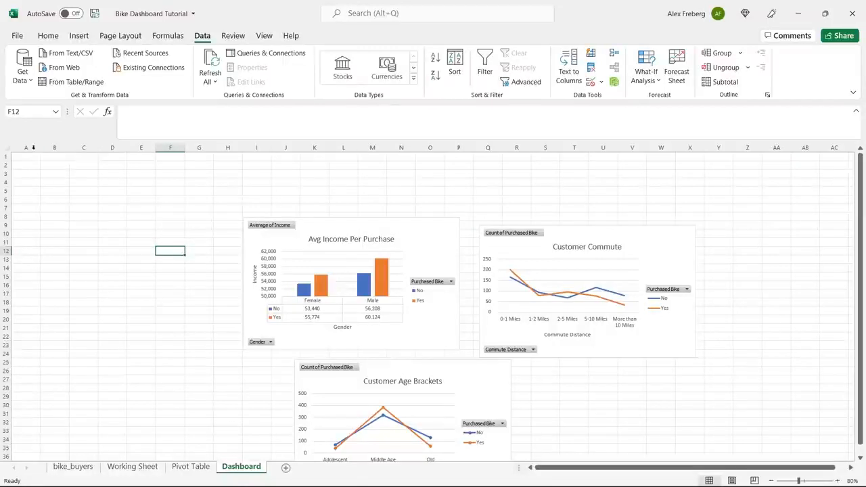
# Hide the gridlines on the Dashboard sheet.
pyautogui.click(9, 145)
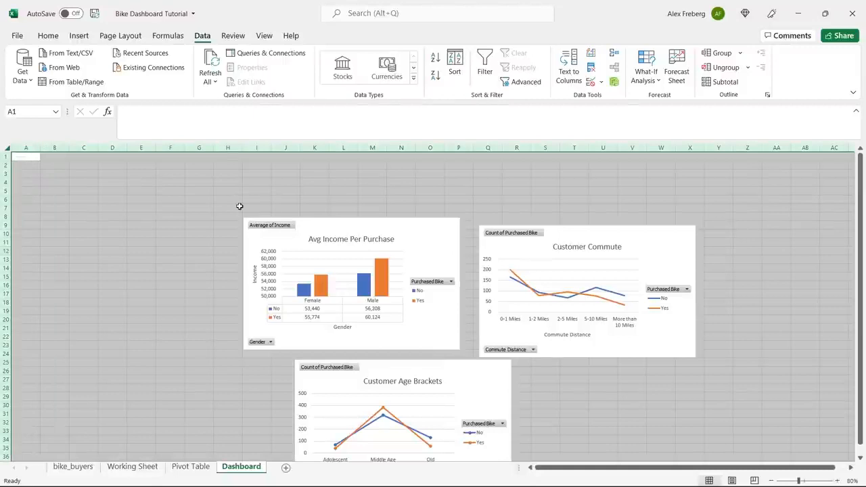
pyautogui.click(264, 36)
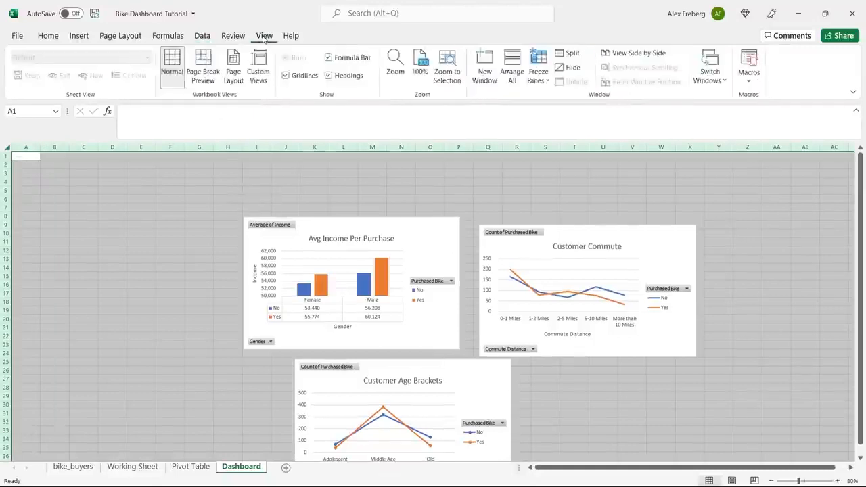
pyautogui.click(285, 75)
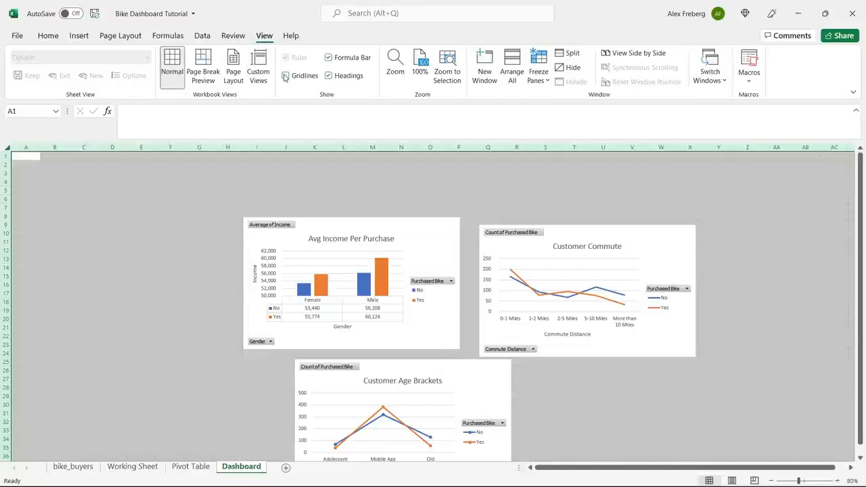
pyautogui.click(270, 183)
# Fill the range A1:O6 with standard blue as a header banner above the charts.
pyautogui.moveTo(23, 155); pyautogui.dragTo(431, 196)
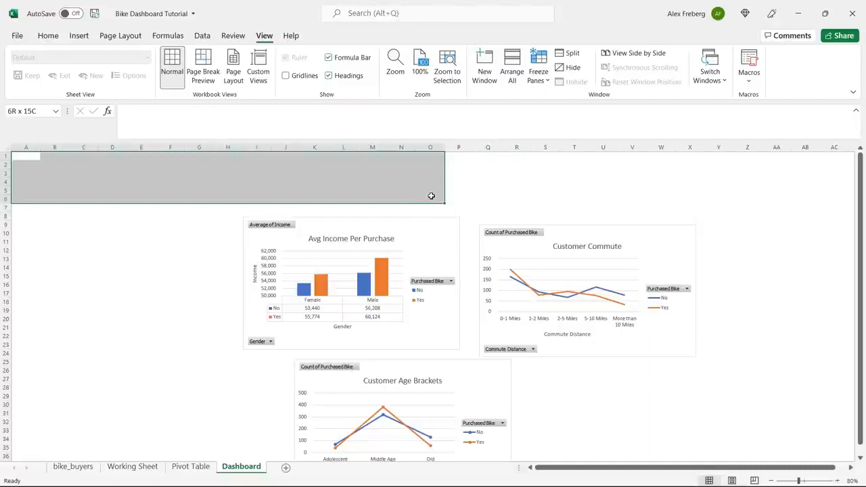
pyautogui.click(48, 36)
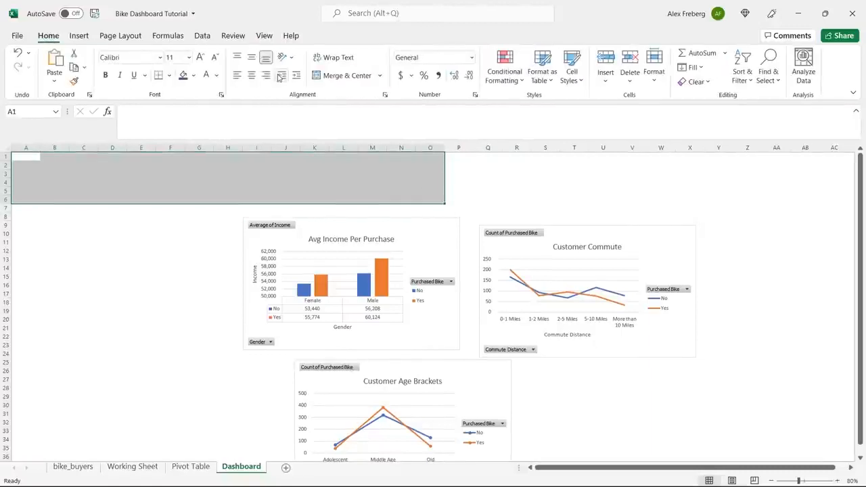
pyautogui.click(194, 75)
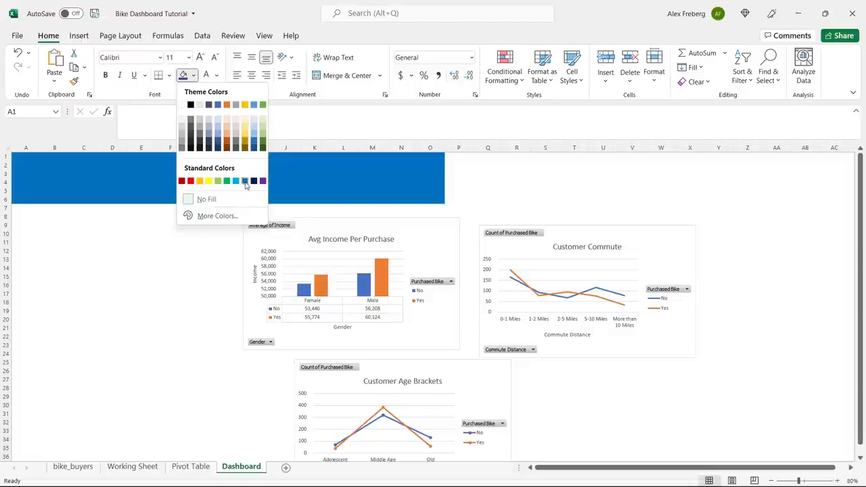
pyautogui.click(245, 182)
pyautogui.click(211, 177)
# Merge and center the blue range A1:O6 and enter the title "Bike Sales Dashboard" in it.
pyautogui.moveTo(35, 160); pyautogui.dragTo(425, 199)
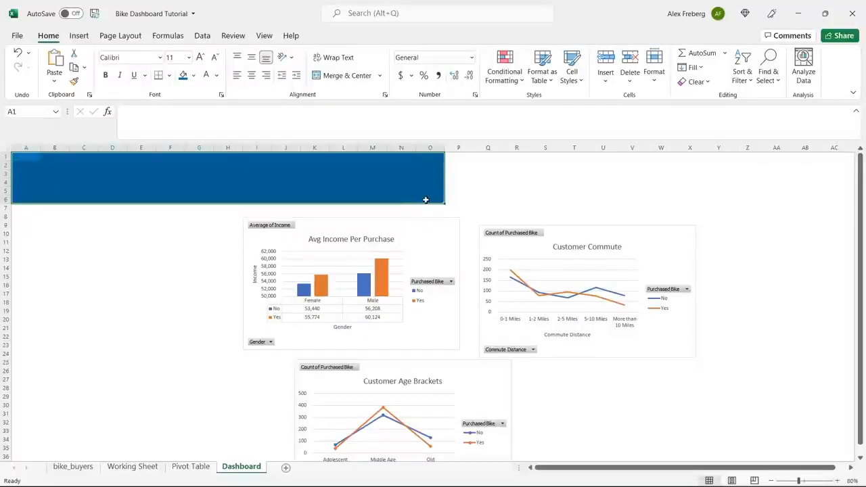
pyautogui.click(329, 76)
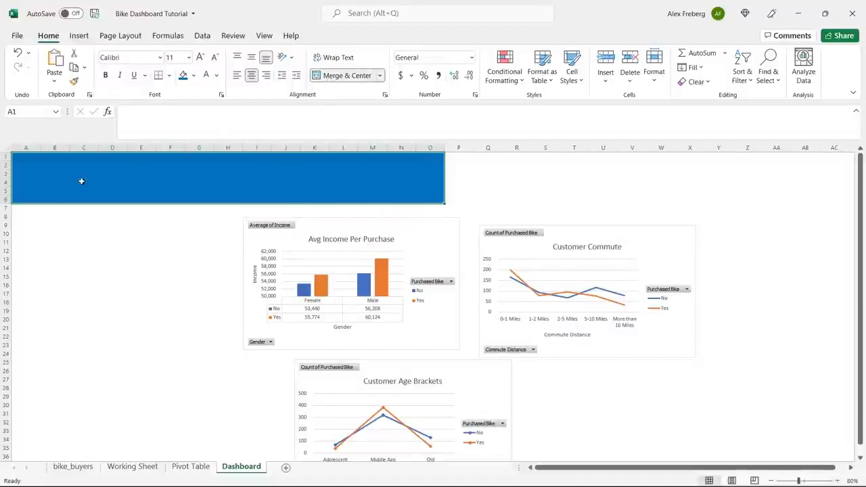
pyautogui.doubleClick(211, 173)
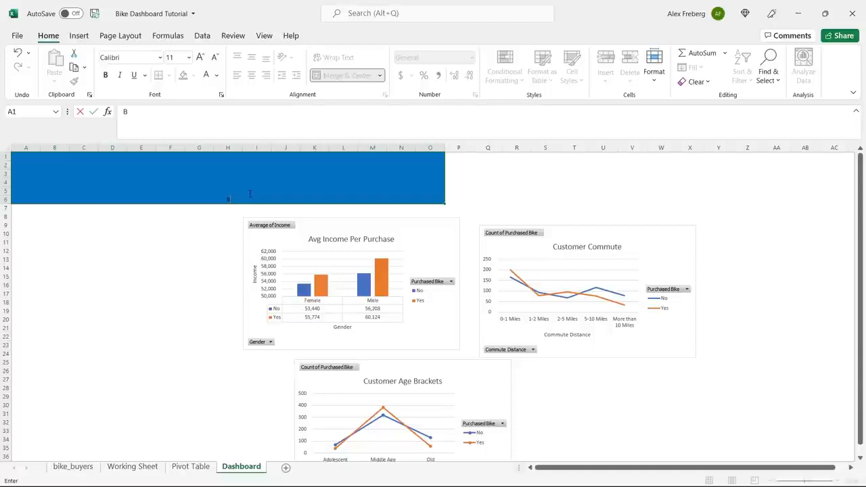
pyautogui.write('Bike Sales')
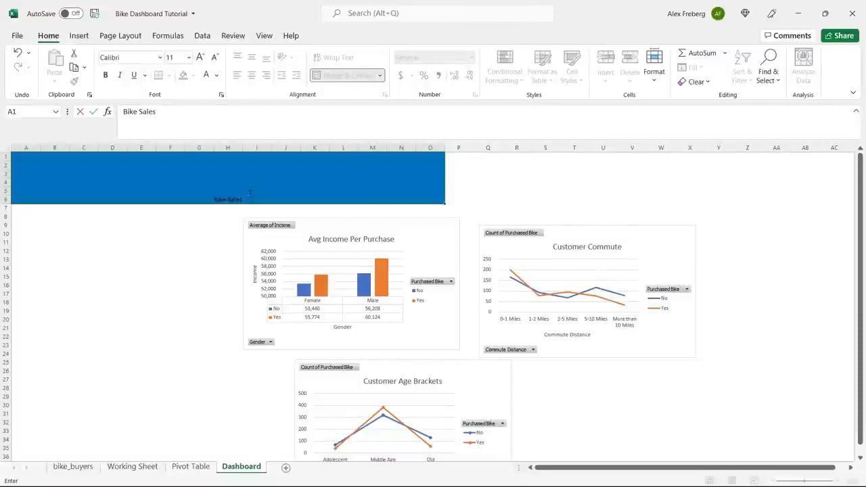
pyautogui.write(' Dashboard')
pyautogui.click(244, 204)
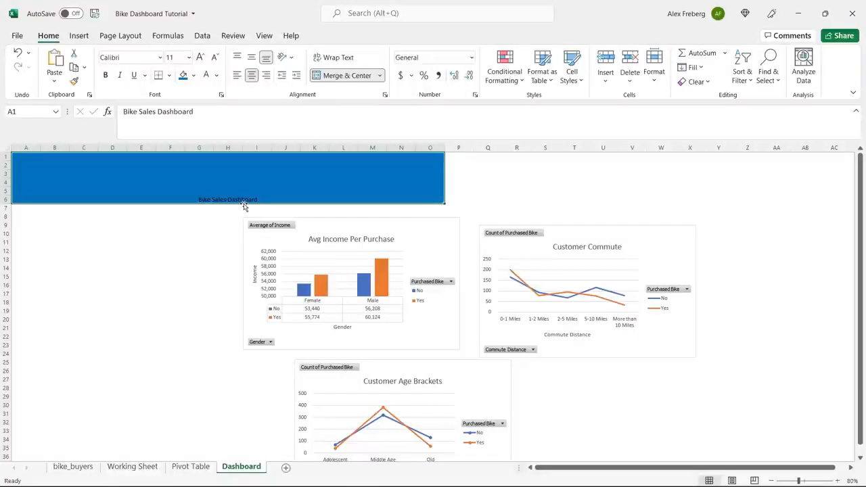
# Format the banner title text as white, bold, size 48.
pyautogui.doubleClick(248, 200)
pyautogui.tripleClick(250, 200)
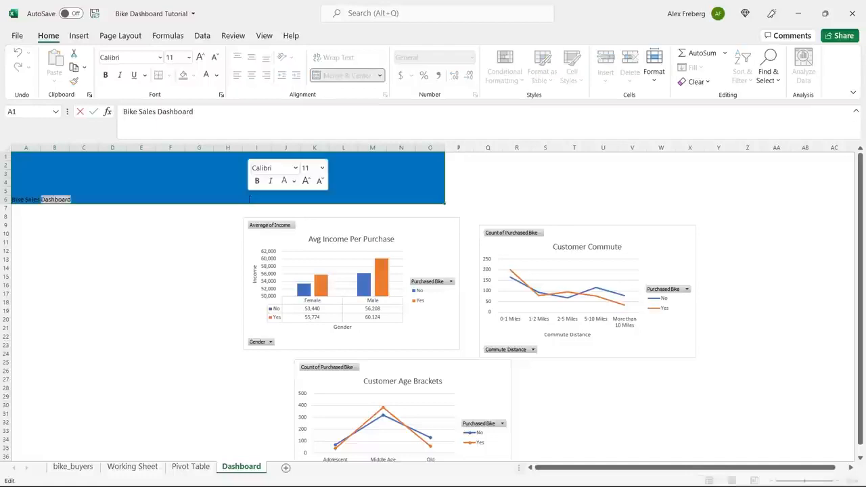
pyautogui.click(216, 75)
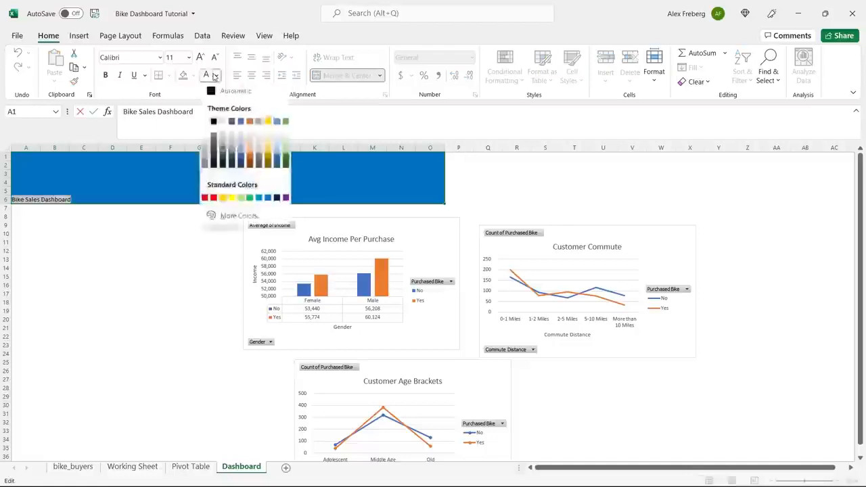
pyautogui.click(221, 121)
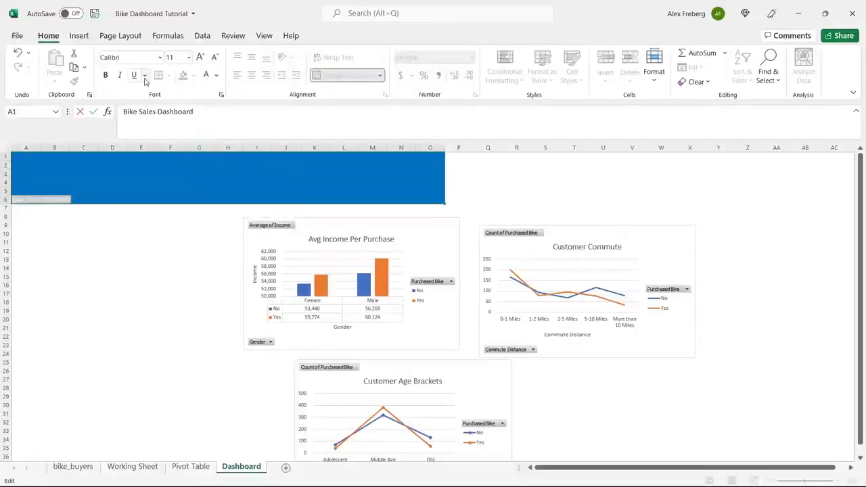
pyautogui.click(189, 57)
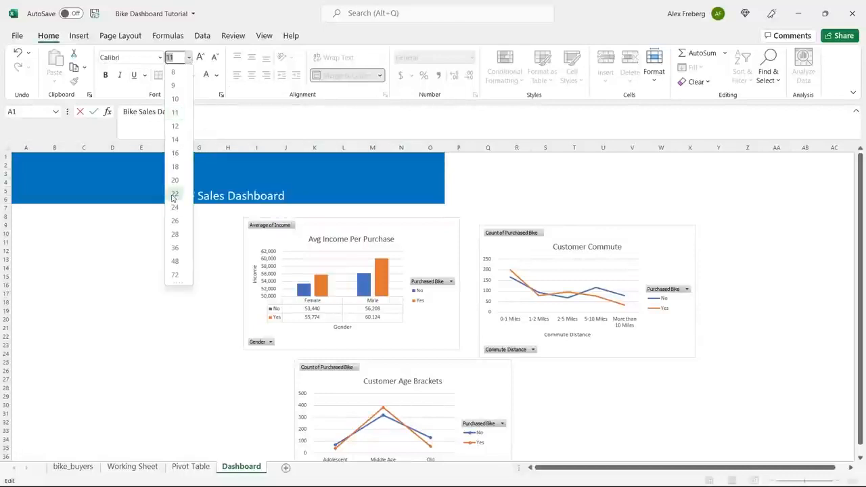
pyautogui.click(175, 261)
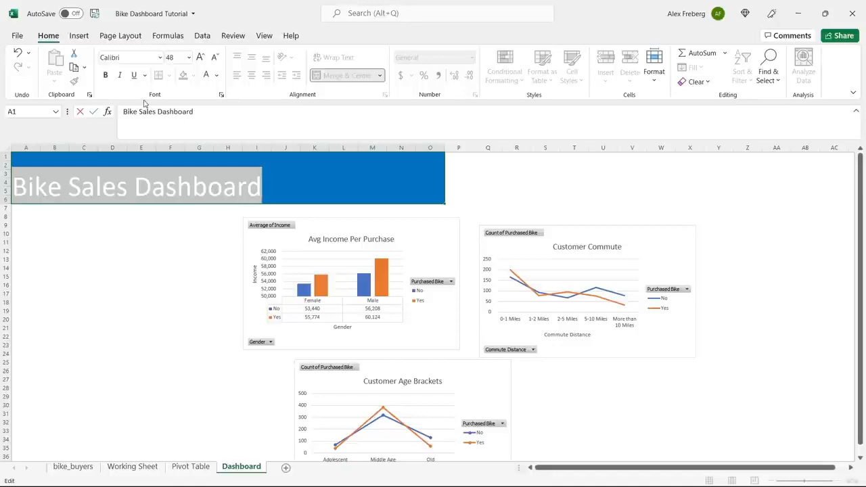
pyautogui.click(106, 75)
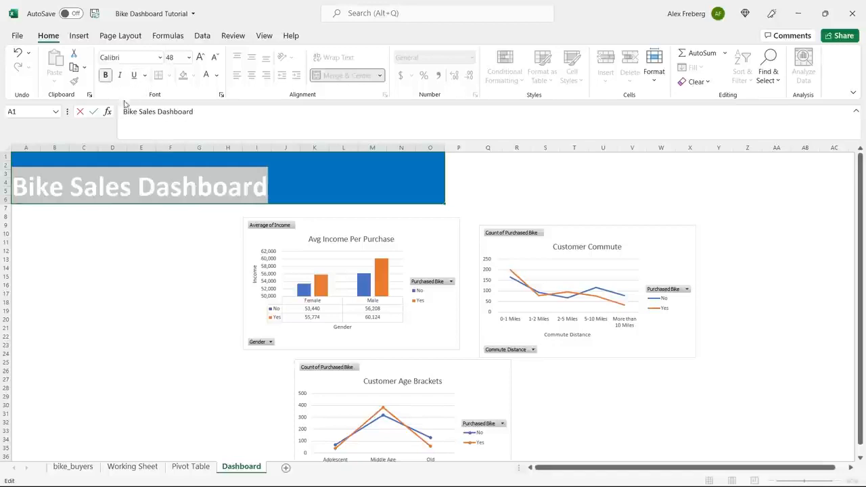
# Align the "Bike Sales Dashboard" title vertically to the middle of the banner.
pyautogui.click(246, 211)
pyautogui.doubleClick(257, 190)
pyautogui.tripleClick(257, 188)
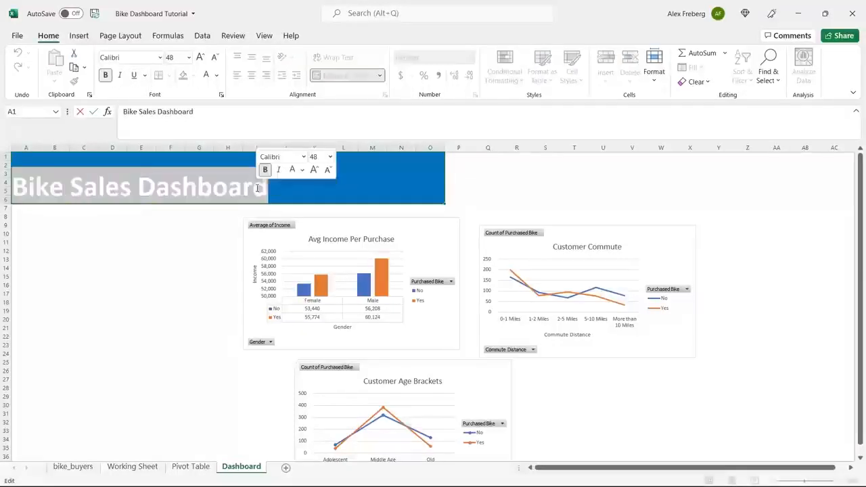
pyautogui.click(244, 192)
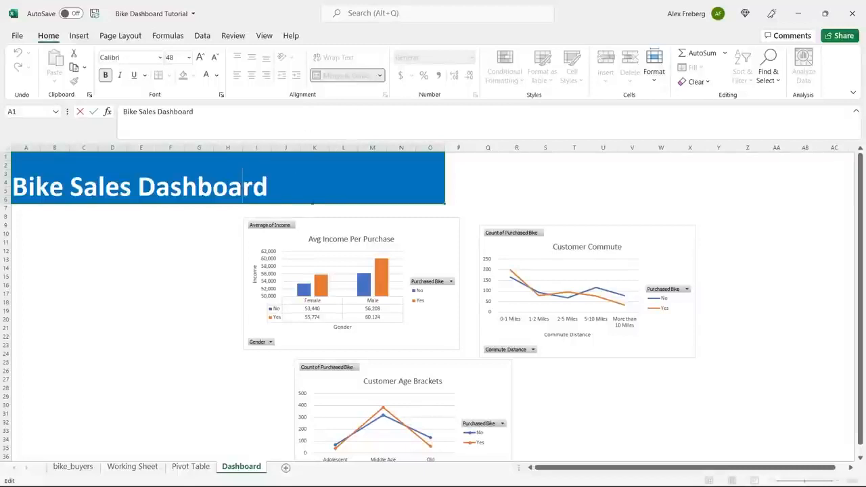
pyautogui.click(202, 251)
pyautogui.click(238, 189)
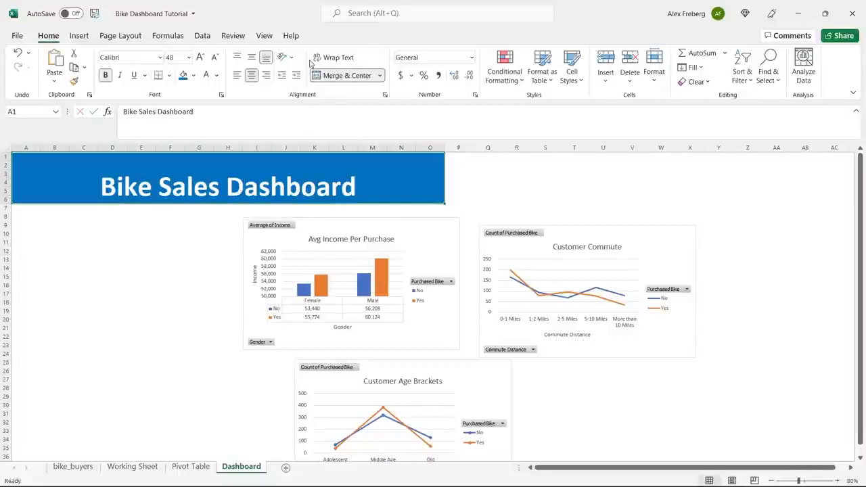
pyautogui.click(253, 58)
pyautogui.click(153, 259)
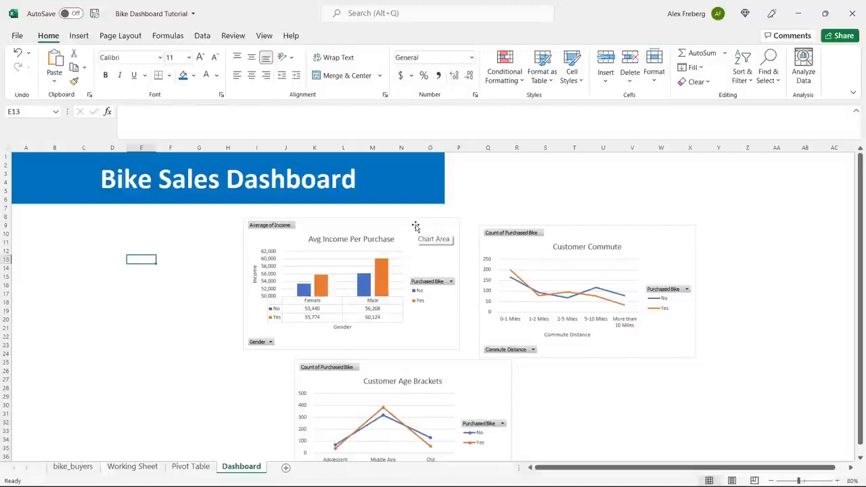
# Shrink the Avg Income Per Purchase chart beneath the banner from column D, placing Customer Age Brackets beside it and Customer Commute below.
pyautogui.moveTo(415, 227); pyautogui.dragTo(264, 212)
pyautogui.moveTo(310, 337); pyautogui.dragTo(276, 319)
pyautogui.click(592, 234)
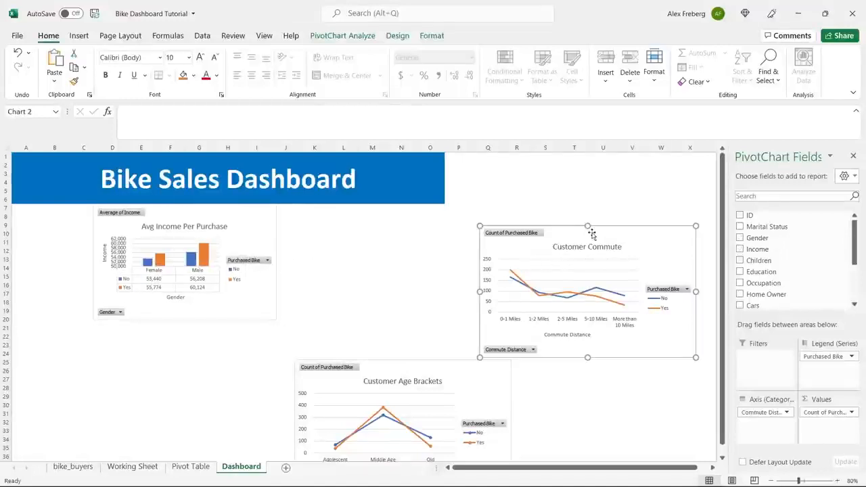
pyautogui.moveTo(625, 237); pyautogui.dragTo(492, 231)
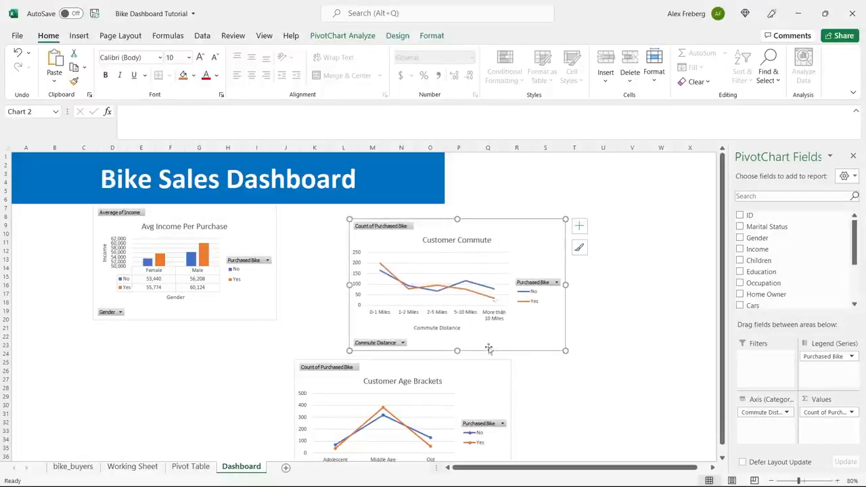
pyautogui.moveTo(469, 373); pyautogui.dragTo(637, 223)
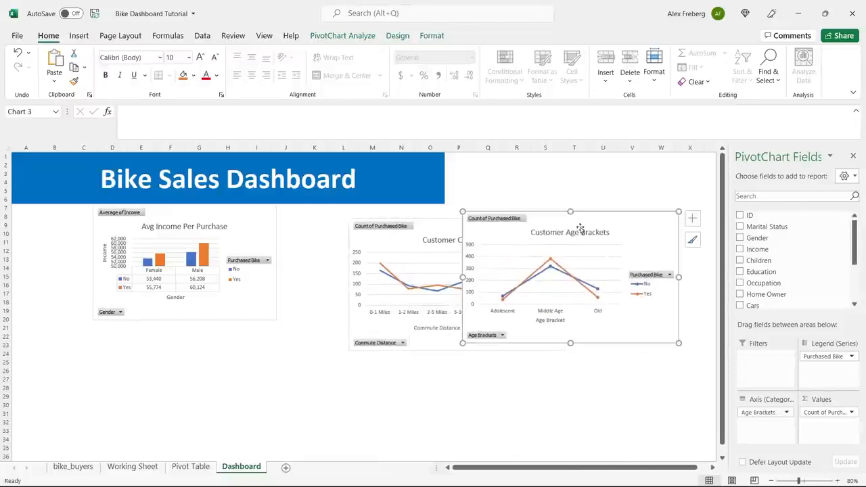
pyautogui.click(434, 232)
pyautogui.moveTo(428, 231); pyautogui.dragTo(175, 378)
pyautogui.moveTo(570, 219); pyautogui.dragTo(386, 211)
# Resize the Customer Age Brackets chart to end at the banner's edge in column O and match the income chart's height.
pyautogui.click(838, 480)
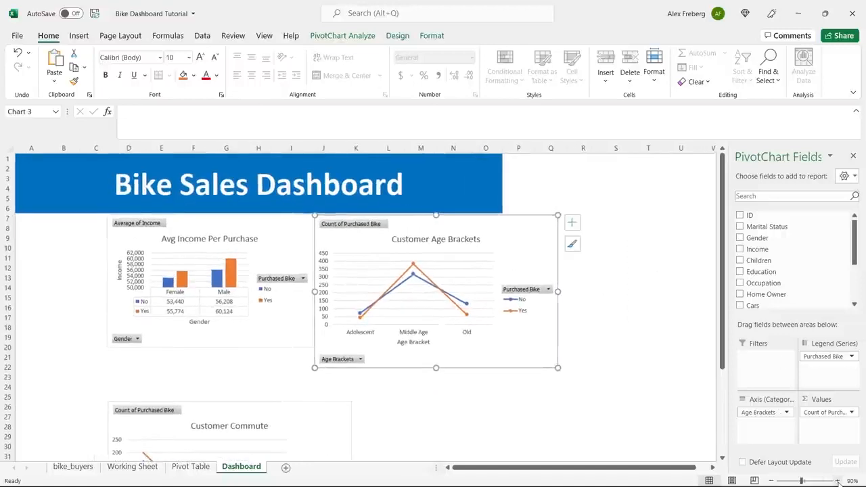
pyautogui.click(838, 480)
pyautogui.moveTo(620, 388); pyautogui.dragTo(545, 366)
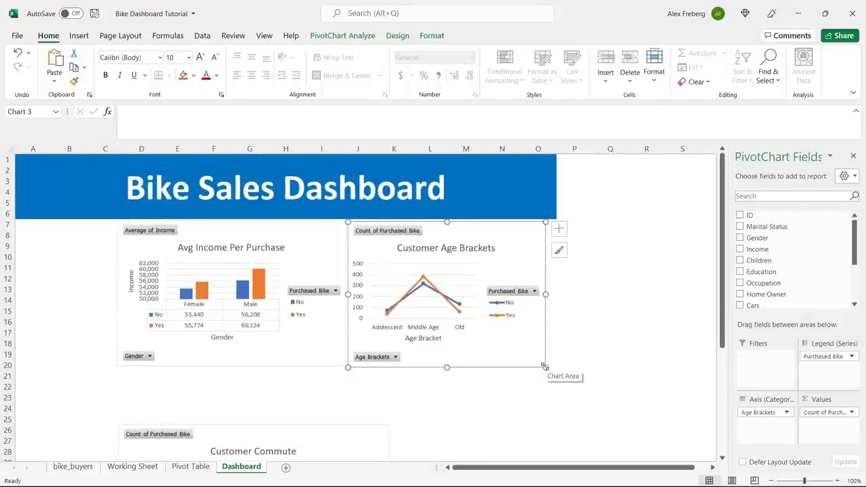
pyautogui.moveTo(546, 294); pyautogui.dragTo(557, 294)
pyautogui.click(639, 290)
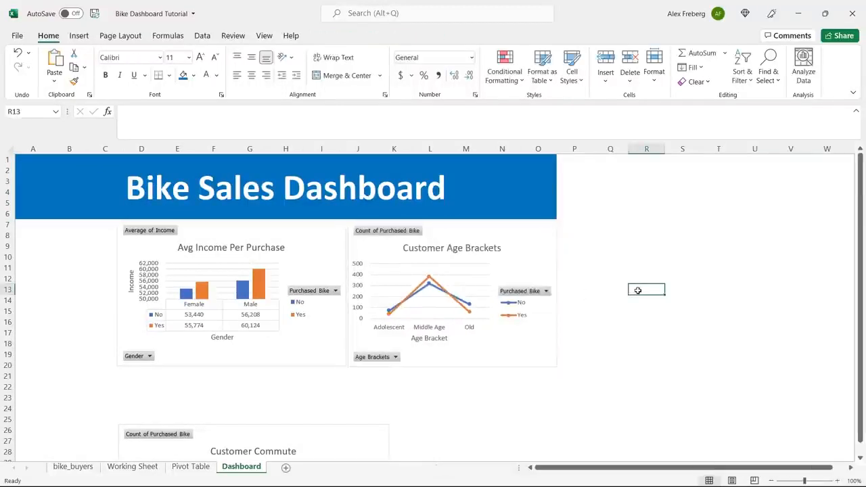
pyautogui.click(456, 363)
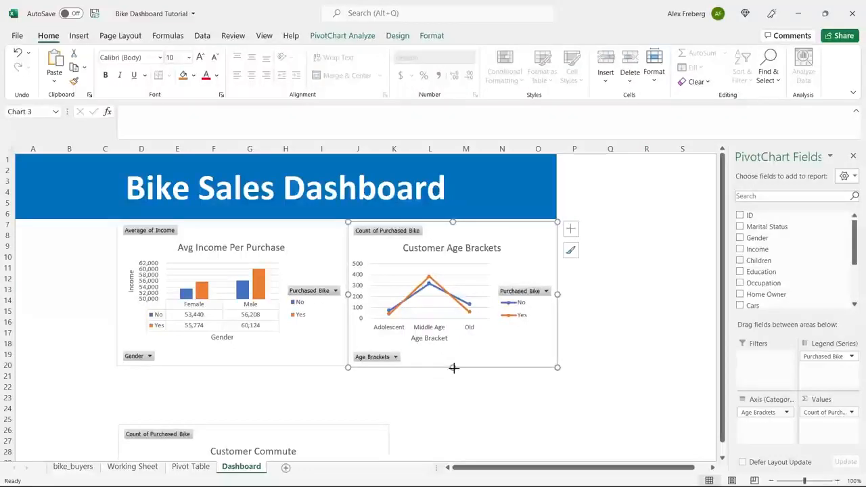
pyautogui.moveTo(453, 368); pyautogui.dragTo(455, 367)
pyautogui.click(592, 335)
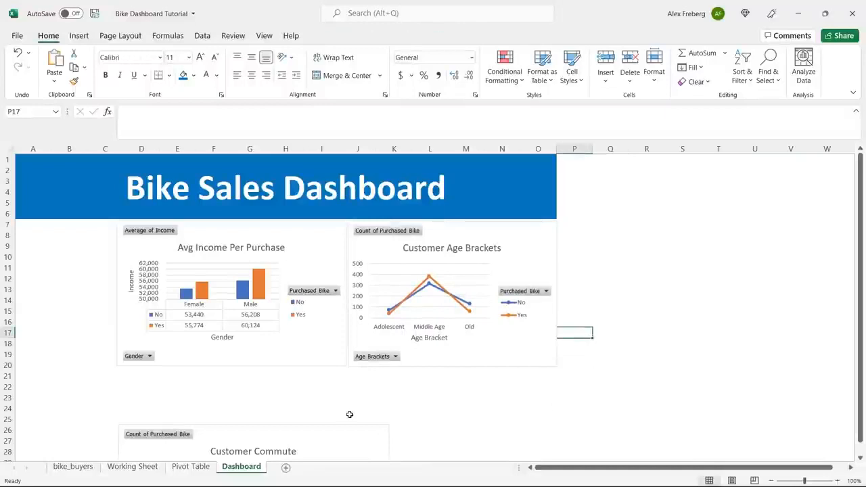
# Move the Customer Commute chart up under the two upper charts and widen it to the edge of column O.
pyautogui.moveTo(343, 427); pyautogui.dragTo(343, 379)
pyautogui.click(771, 481)
pyautogui.scroll(-3, 503, 315)
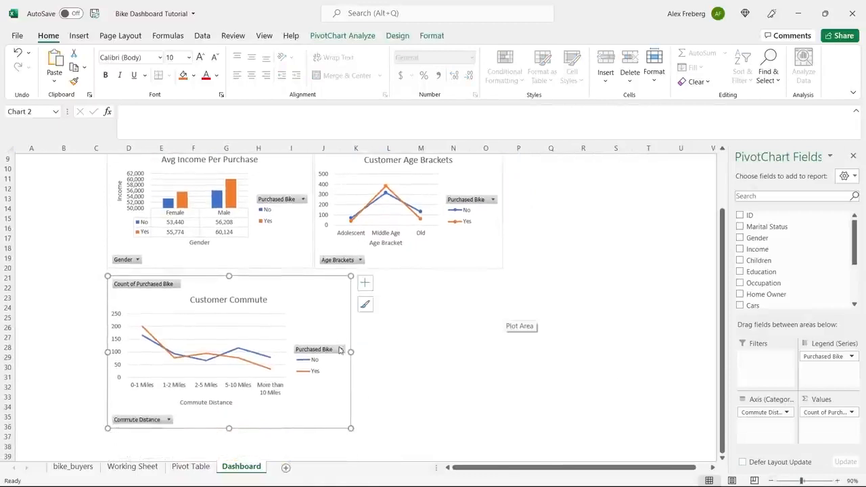
pyautogui.moveTo(351, 352); pyautogui.dragTo(504, 352)
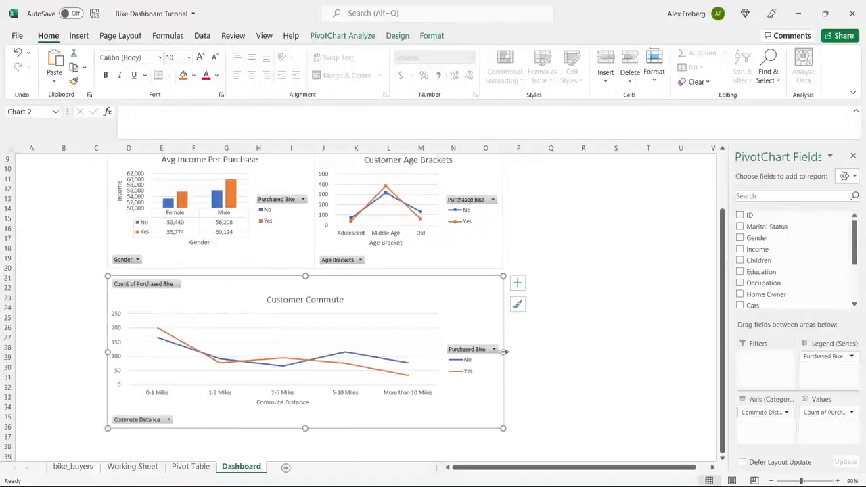
pyautogui.click(566, 315)
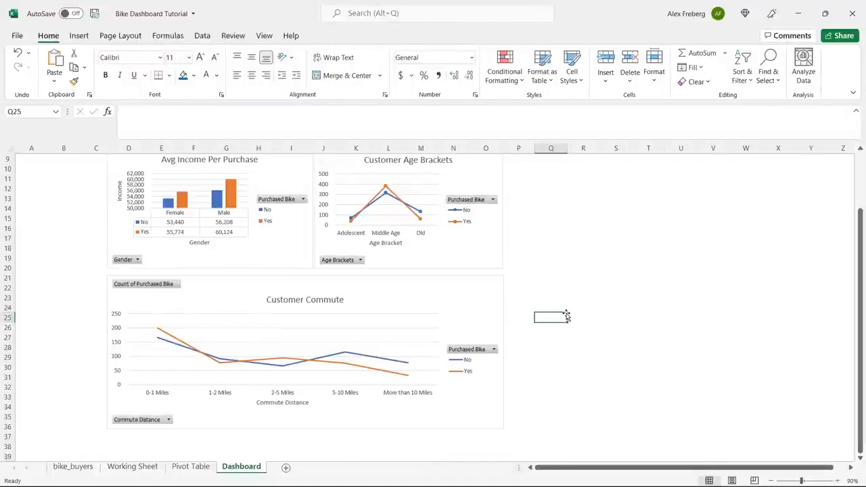
# Align the top edges of the Avg Income Per Purchase and Customer Age Brackets charts beneath the banner.
pyautogui.scroll(2, 566, 315)
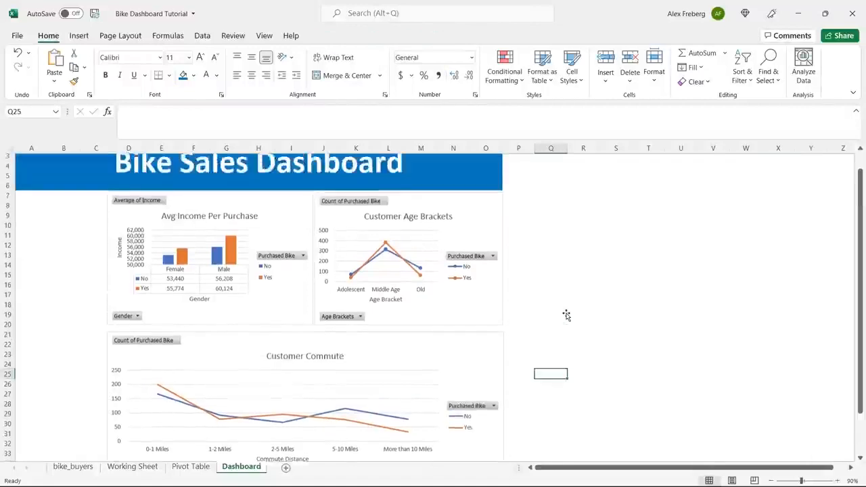
pyautogui.moveTo(518, 249); pyautogui.dragTo(301, 257)
pyautogui.click(294, 220)
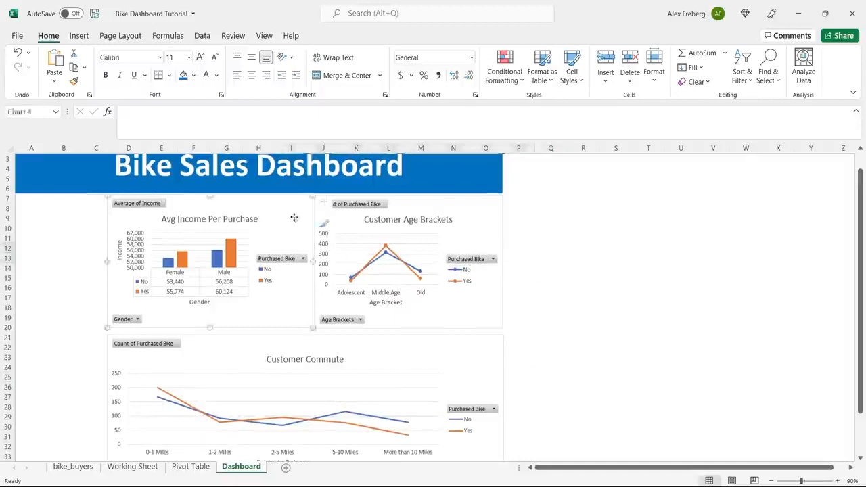
pyautogui.keyDown('ctrl'); pyautogui.click(459, 204); pyautogui.keyUp('ctrl')
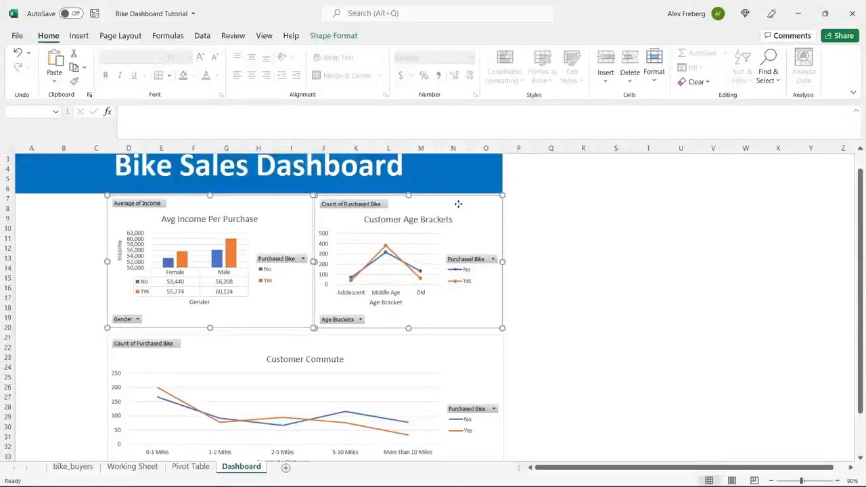
pyautogui.click(338, 38)
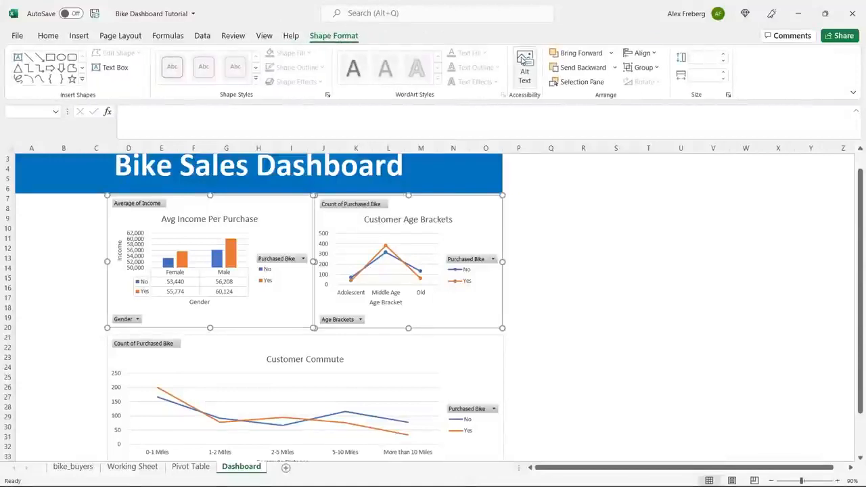
pyautogui.click(640, 54)
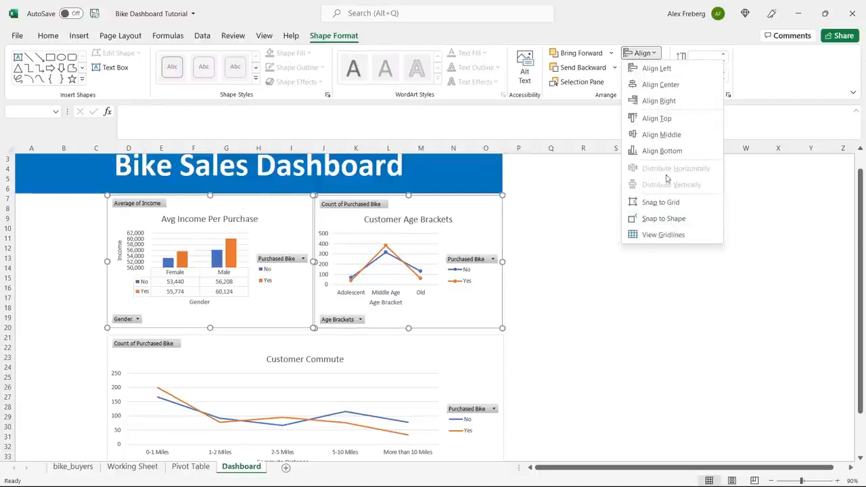
pyautogui.click(680, 120)
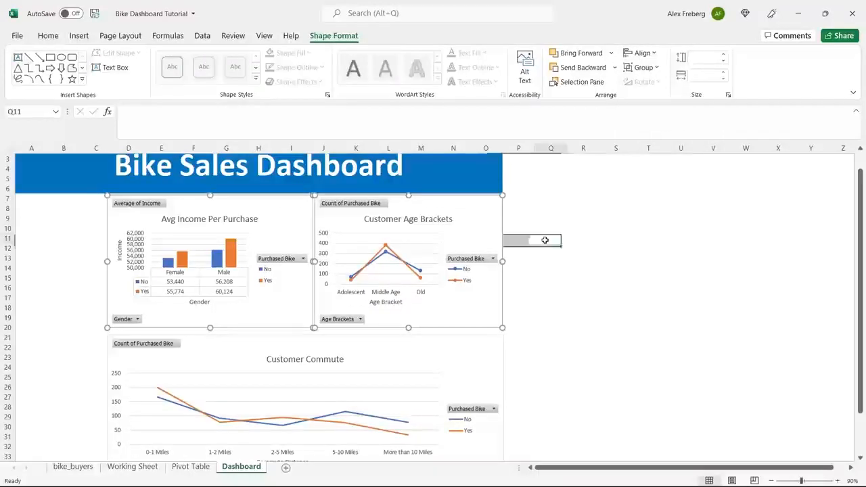
pyautogui.click(544, 238)
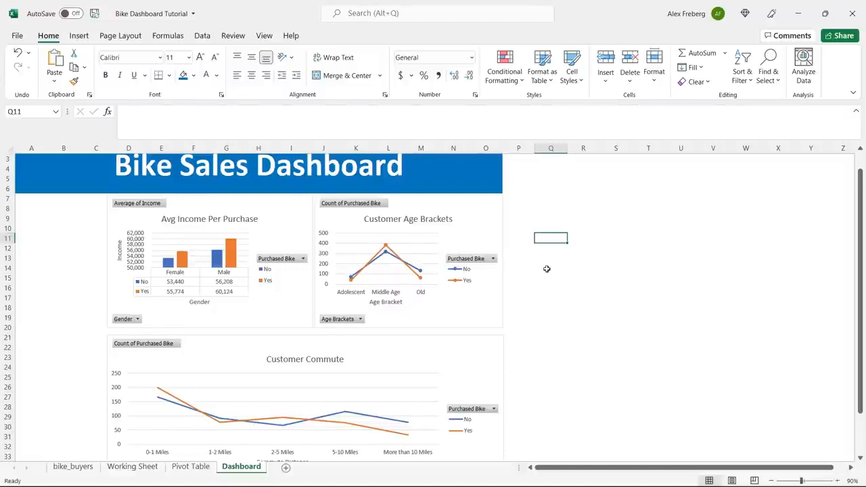
# Move the Customer Commute chart slightly up to narrow the gap beneath the two upper charts.
pyautogui.click(771, 480)
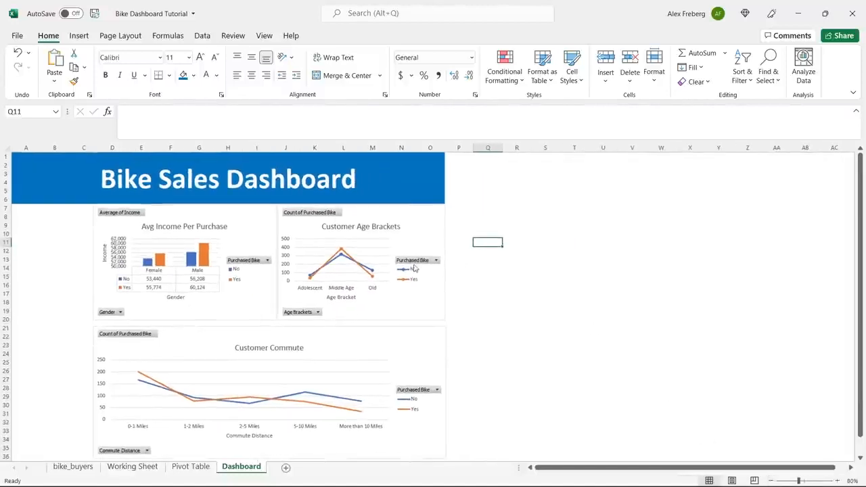
pyautogui.click(331, 340)
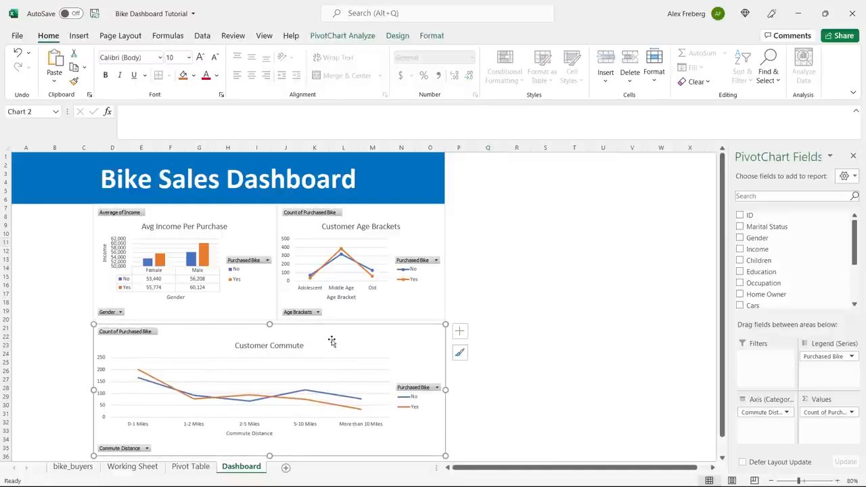
pyautogui.click(506, 285)
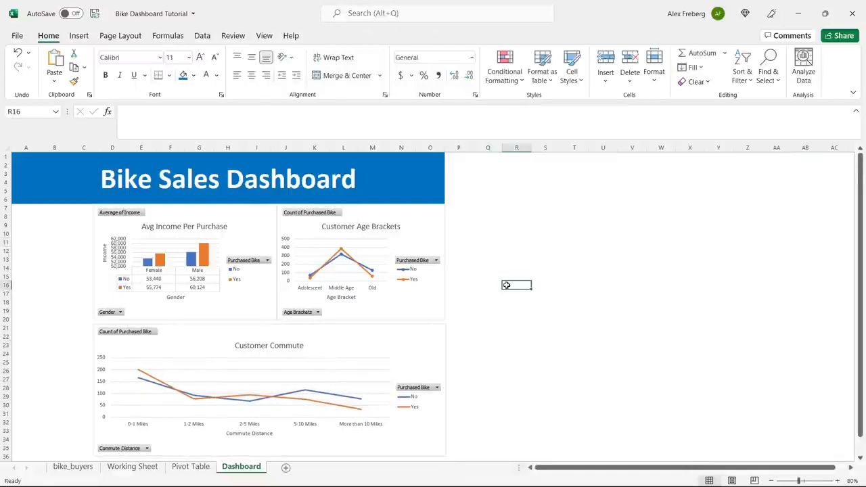
# Try aligning the Customer Age Brackets and Customer Commute charts with each other by their right edges.
pyautogui.scroll(-1, 474, 291)
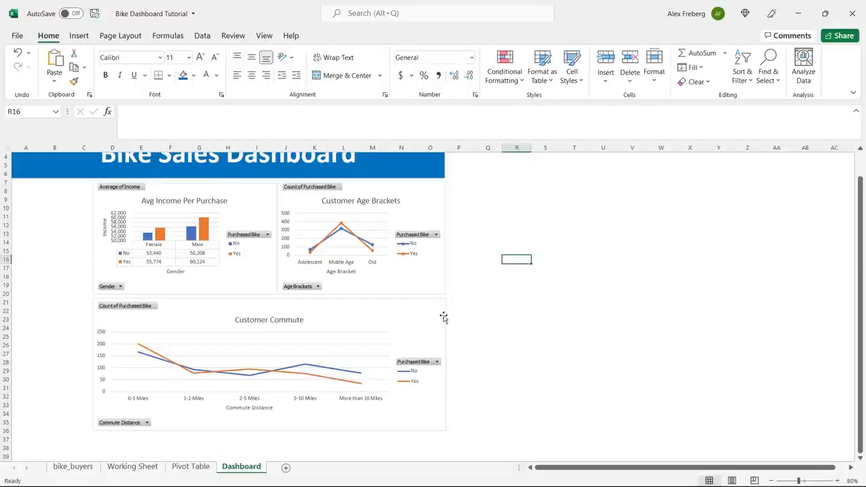
pyautogui.click(435, 288)
pyautogui.keyDown('ctrl'); pyautogui.click(435, 316); pyautogui.keyUp('ctrl')
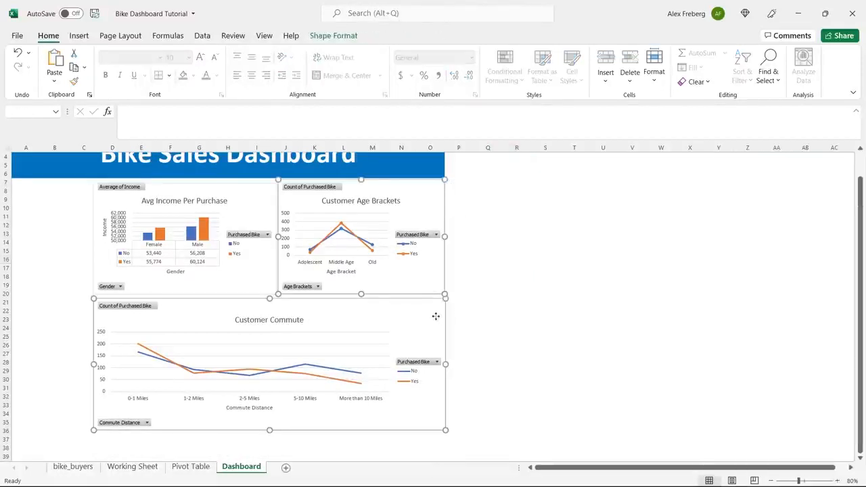
pyautogui.click(333, 35)
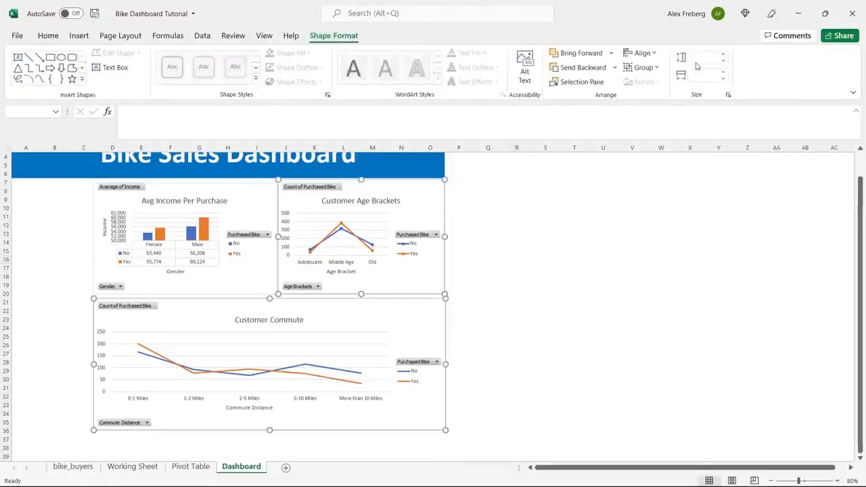
pyautogui.click(646, 52)
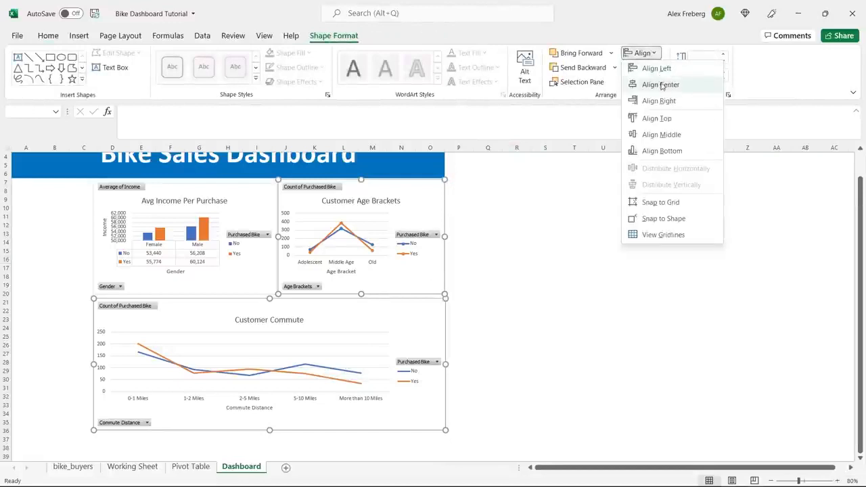
pyautogui.click(668, 101)
pyautogui.click(498, 250)
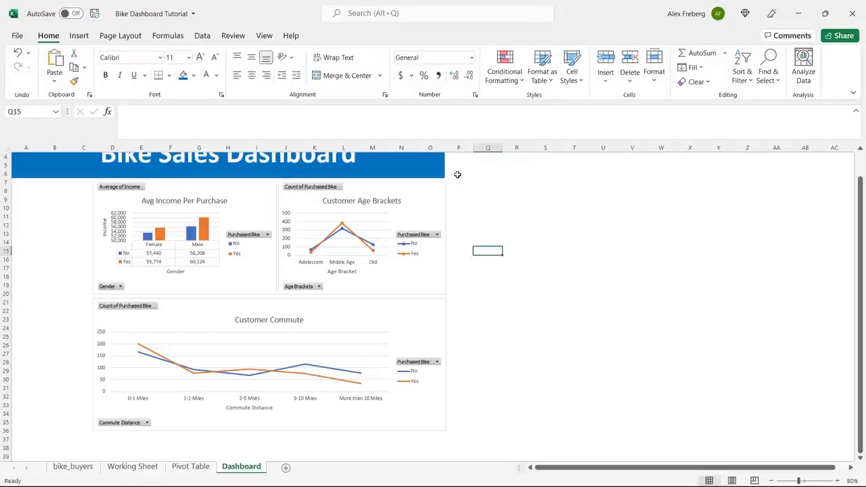
# Widen column O slightly, and undo both that widening and the right alignment of the two charts.
pyautogui.moveTo(445, 149); pyautogui.dragTo(447, 149)
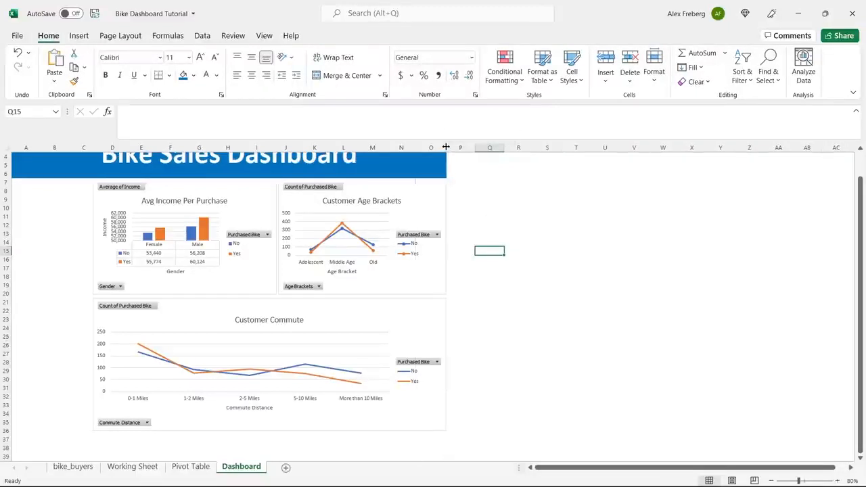
pyautogui.hotkey('ctrl', 'z')
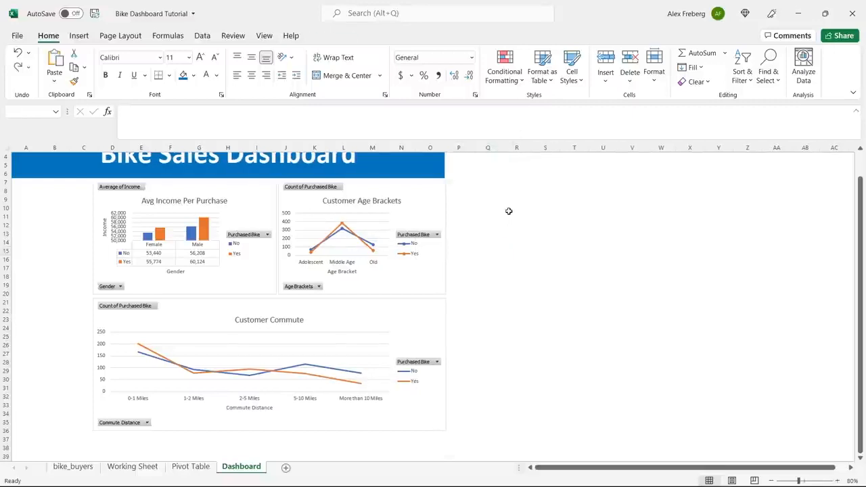
pyautogui.hotkey('ctrl', 'z')
pyautogui.click(488, 216)
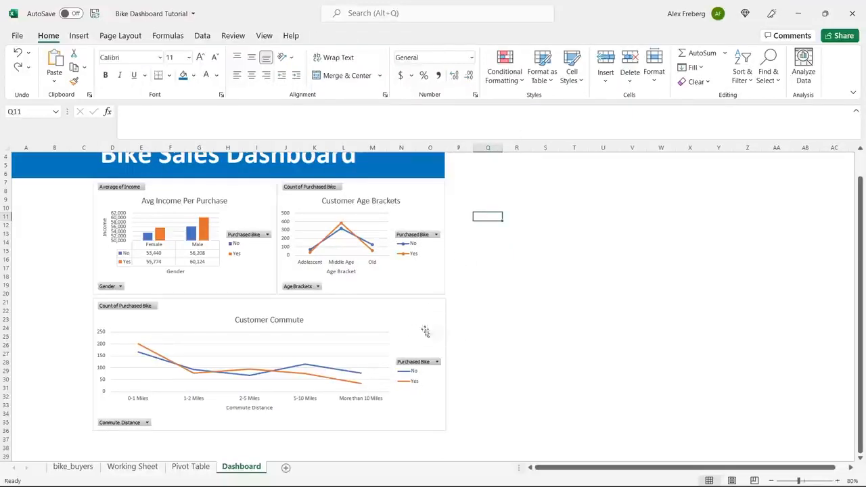
# Trim the Customer Commute chart's right edge to column O's edge and extend its top edge up toward the upper charts.
pyautogui.click(436, 316)
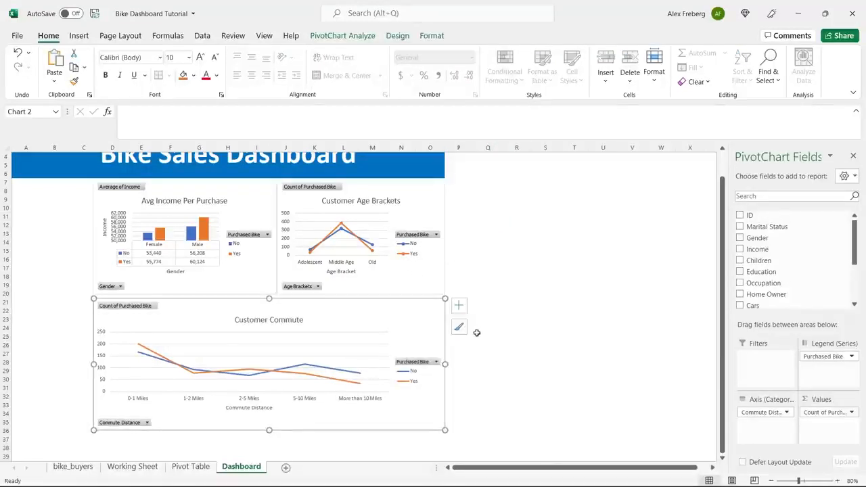
pyautogui.click(533, 277)
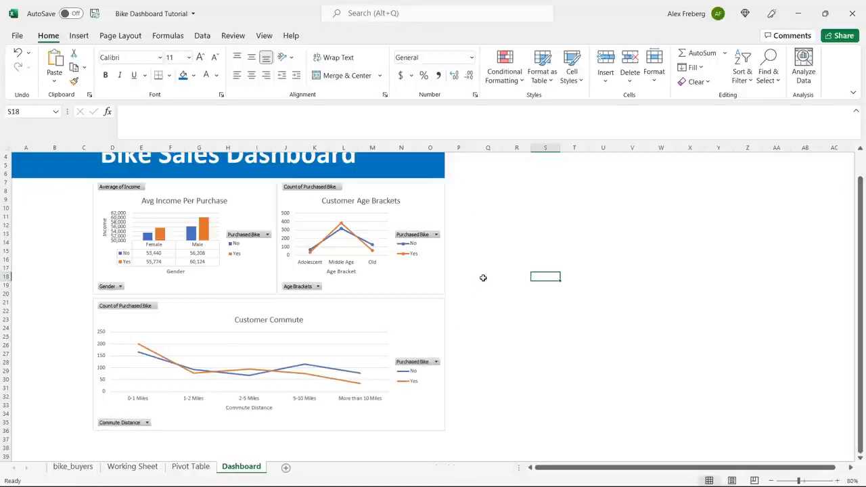
pyautogui.click(358, 322)
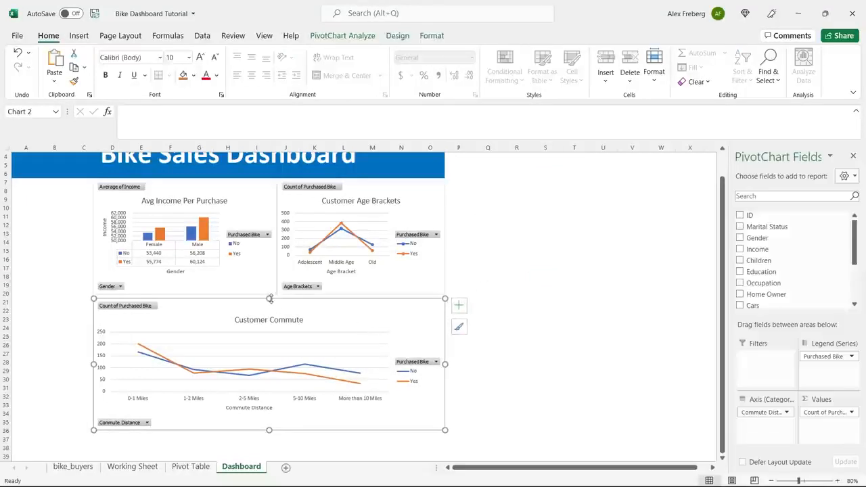
pyautogui.moveTo(270, 299); pyautogui.dragTo(270, 297)
pyautogui.click(504, 268)
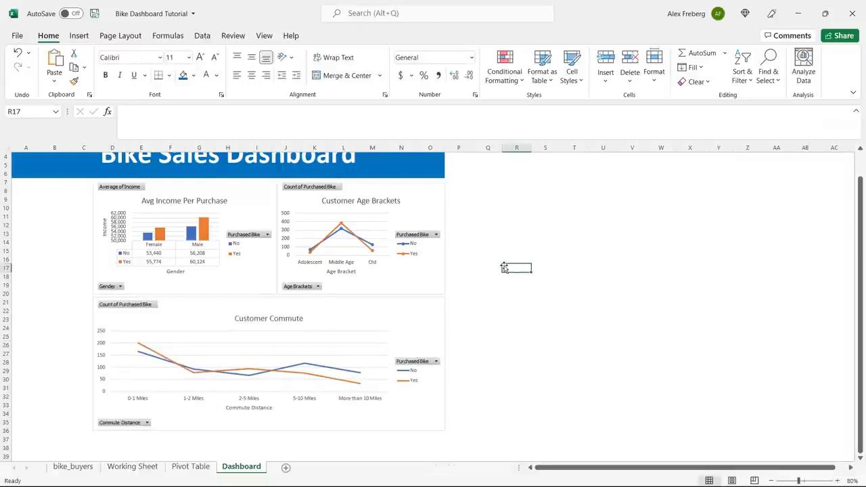
pyautogui.scroll(1, 464, 269)
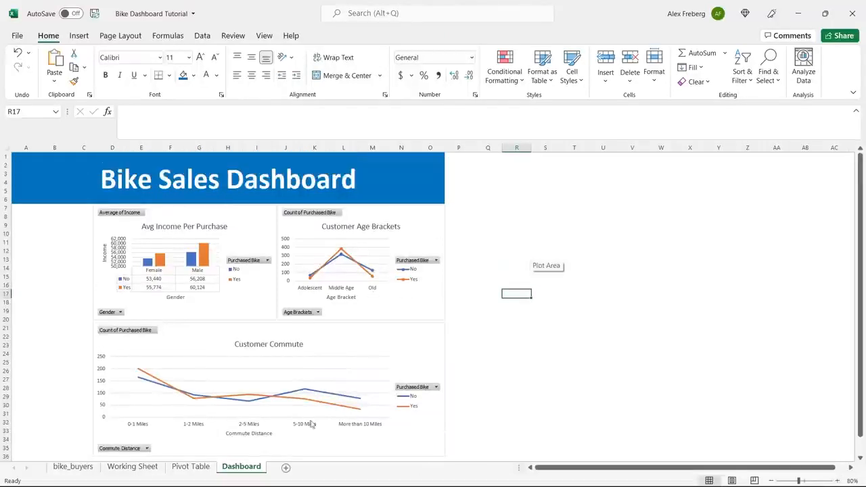
pyautogui.click(496, 269)
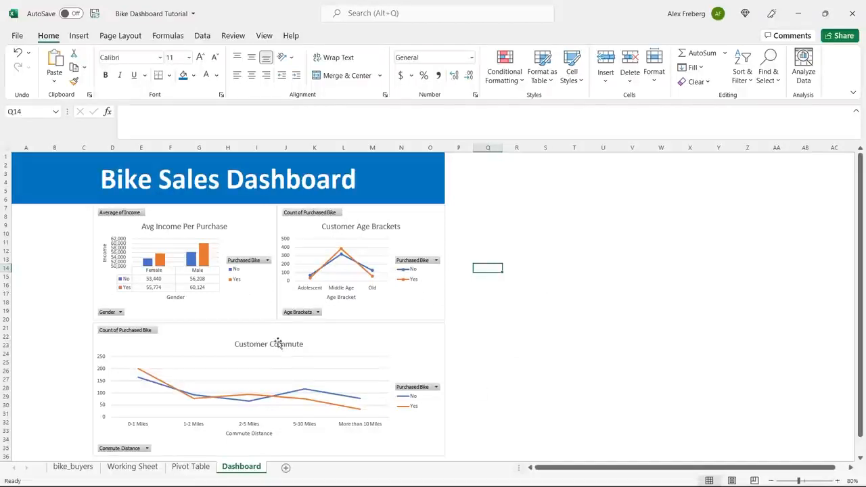
# Apply the fourth chart style, with bold titles and line markers, to the Customer Commute chart.
pyautogui.click(369, 340)
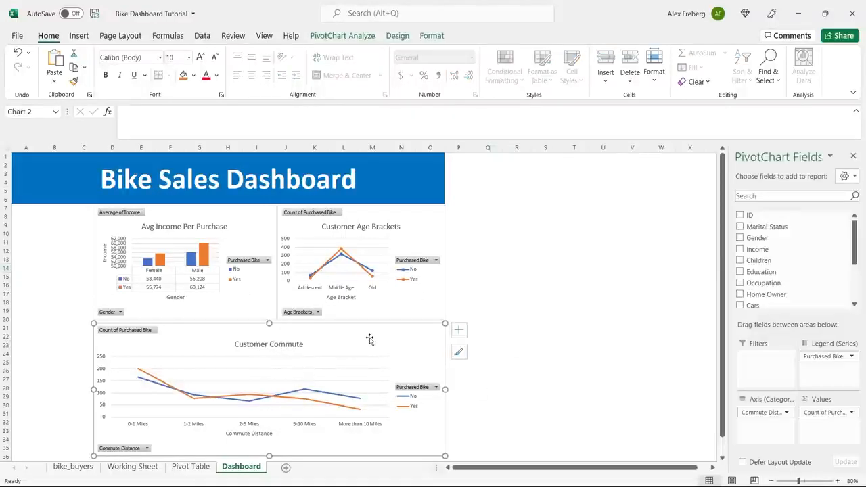
pyautogui.click(344, 36)
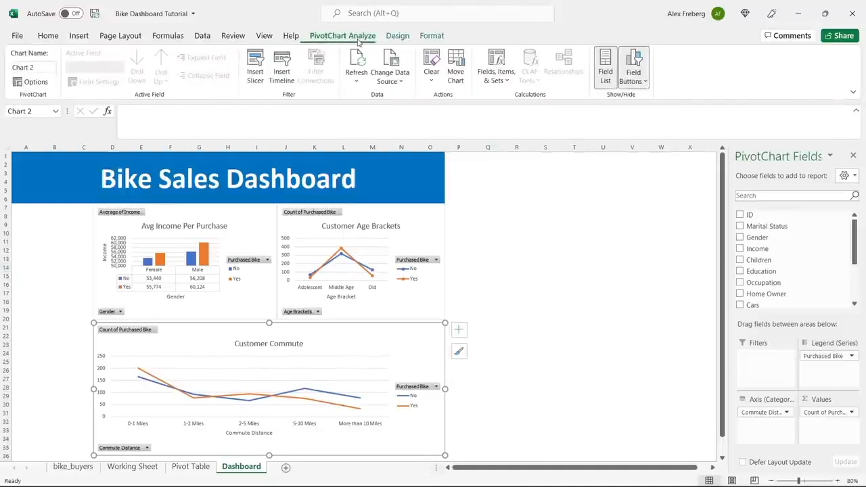
pyautogui.click(399, 36)
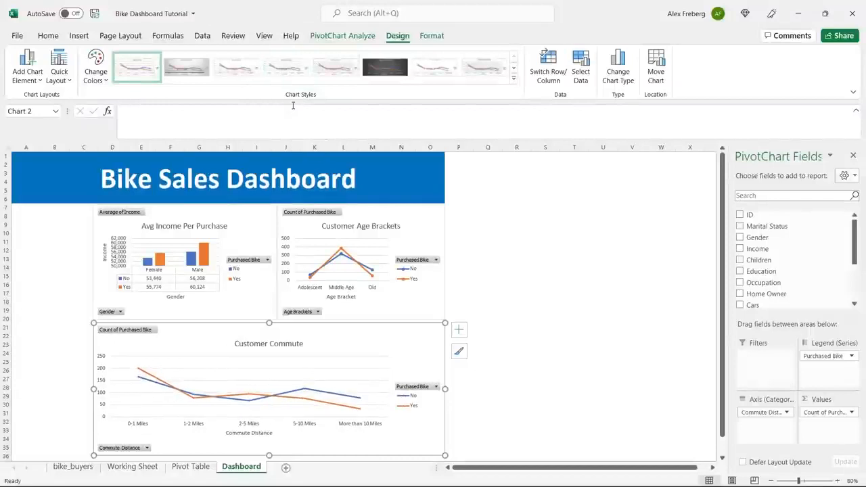
pyautogui.click(290, 67)
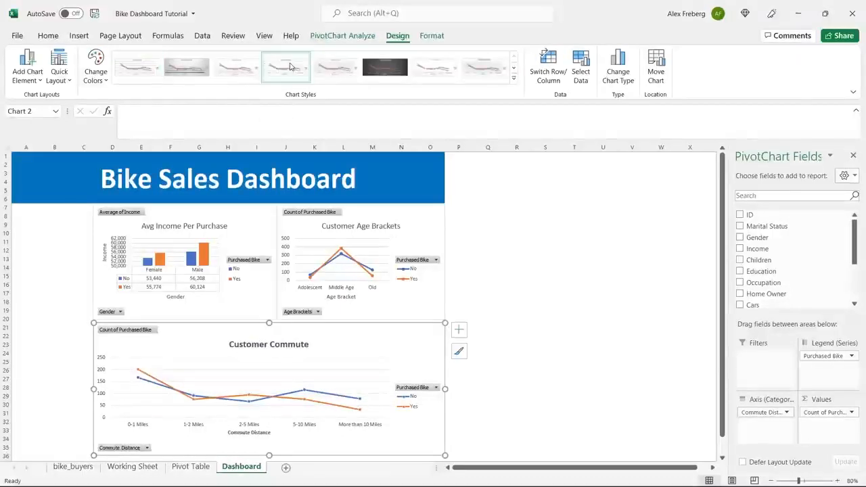
pyautogui.click(410, 228)
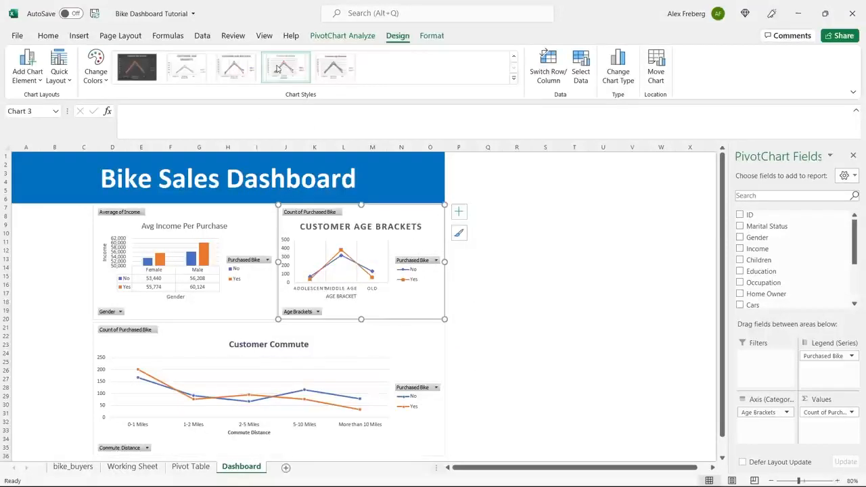
pyautogui.click(543, 240)
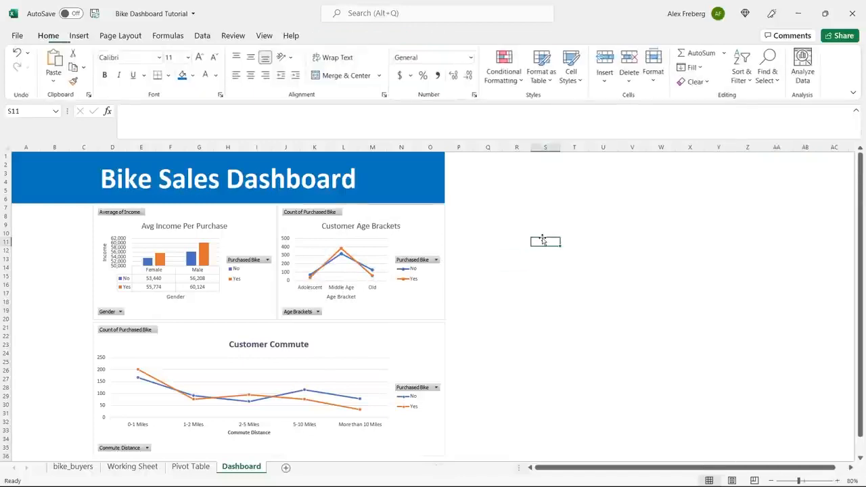
pyautogui.scroll(-1, 406, 309)
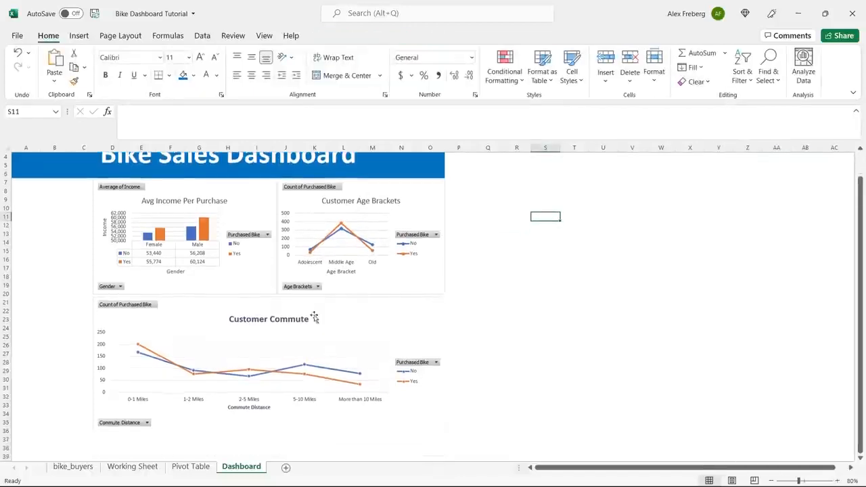
pyautogui.scroll(1, 246, 321)
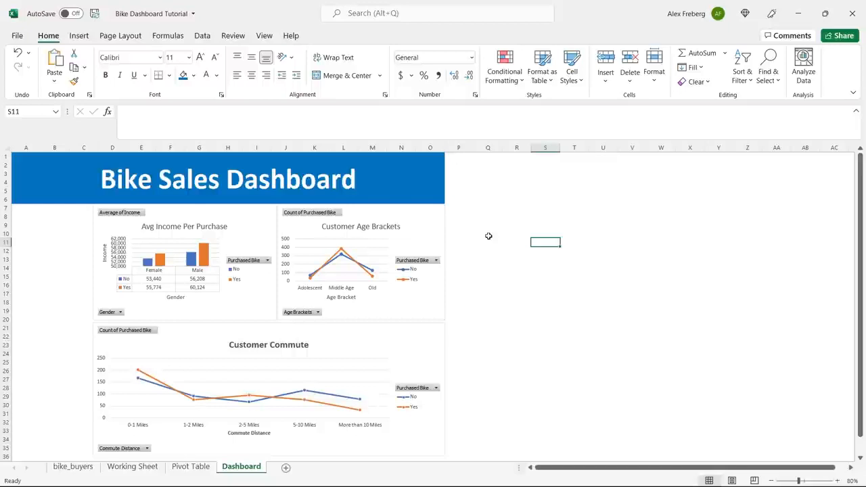
pyautogui.click(457, 241)
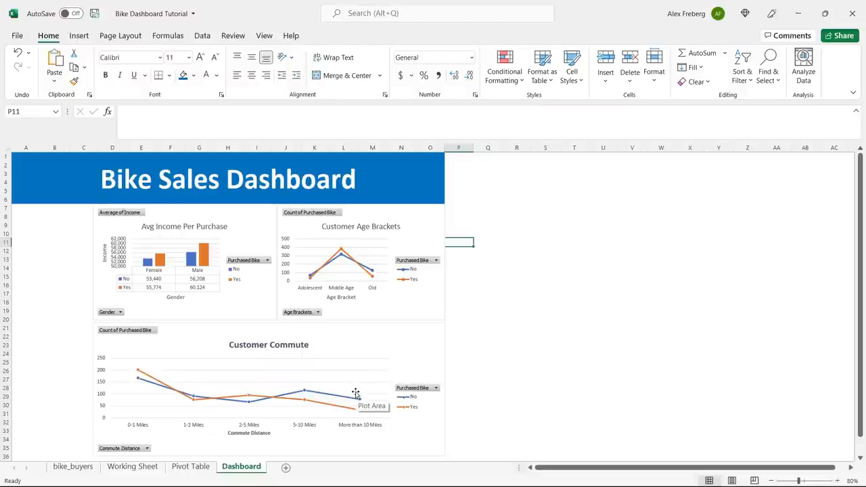
# Insert a Marital Status slicer for the Avg Income Per Purchase chart.
pyautogui.click(249, 224)
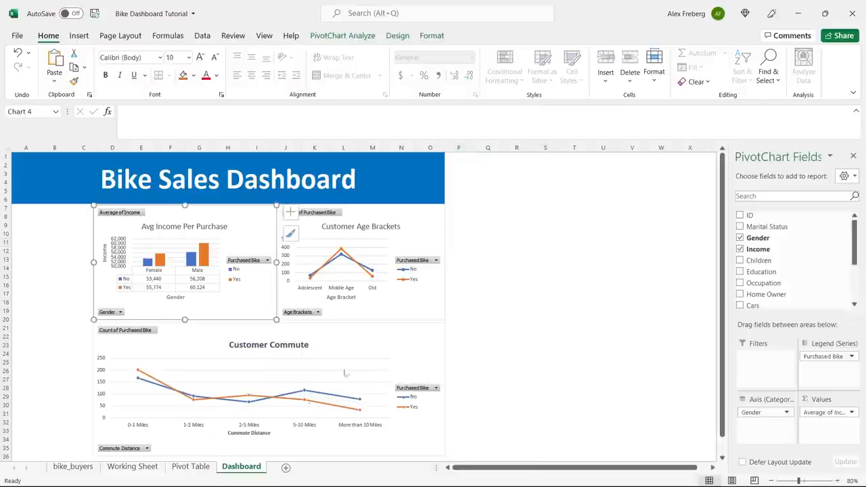
pyautogui.click(343, 39)
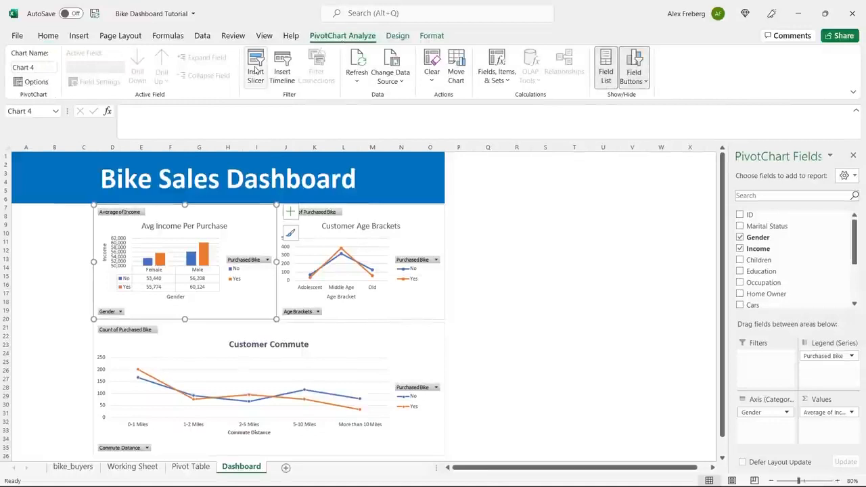
pyautogui.click(256, 70)
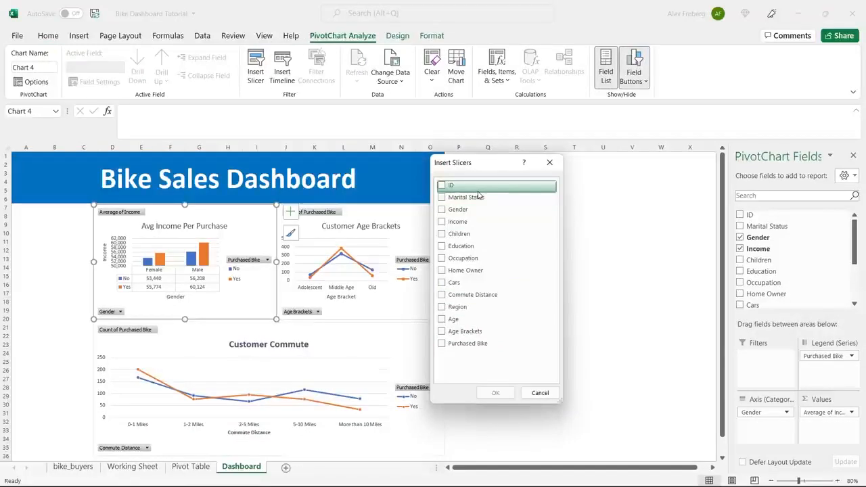
pyautogui.click(442, 197)
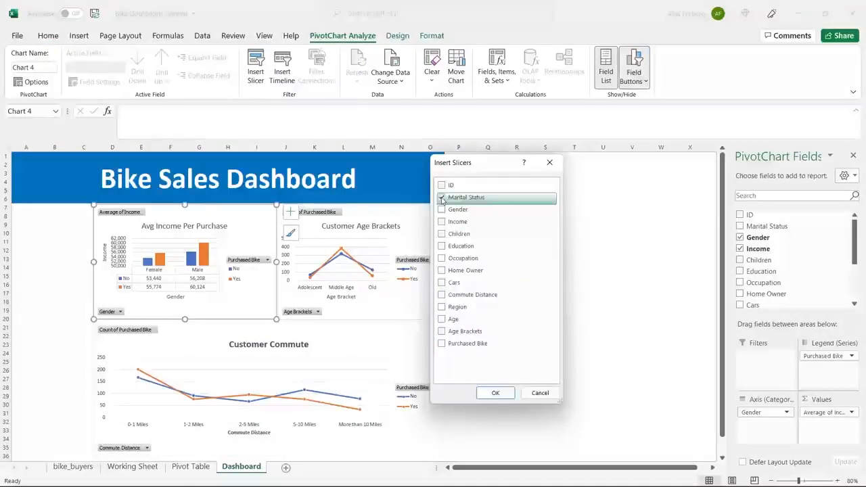
pyautogui.click(496, 393)
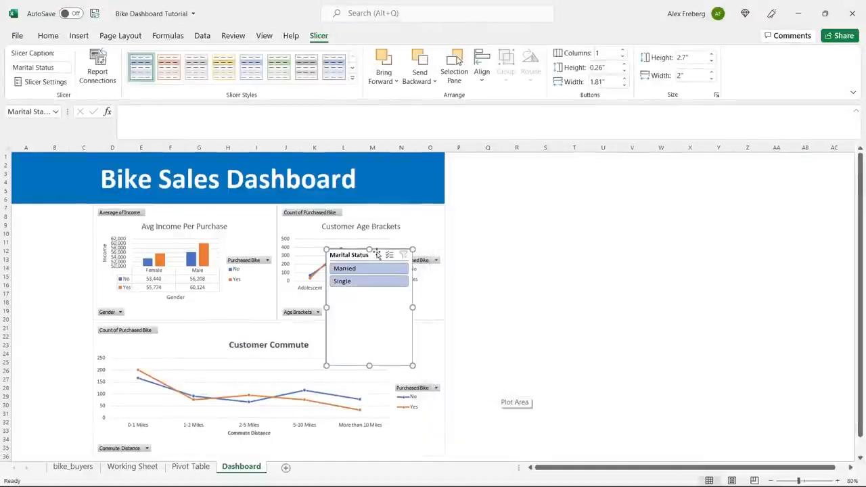
# Move the Marital Status slicer into the blank area beside the income chart and shrink it to about 1.82" wide and 1" high.
pyautogui.moveTo(375, 254); pyautogui.dragTo(63, 212)
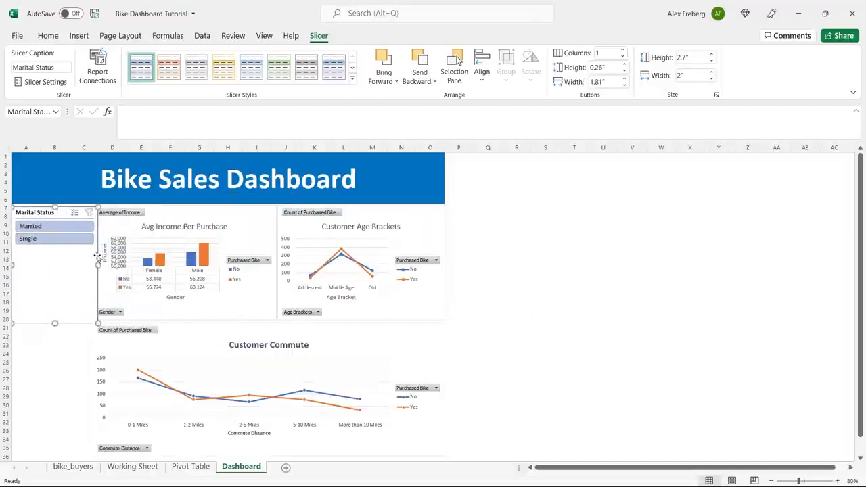
pyautogui.moveTo(98, 266); pyautogui.dragTo(91, 265)
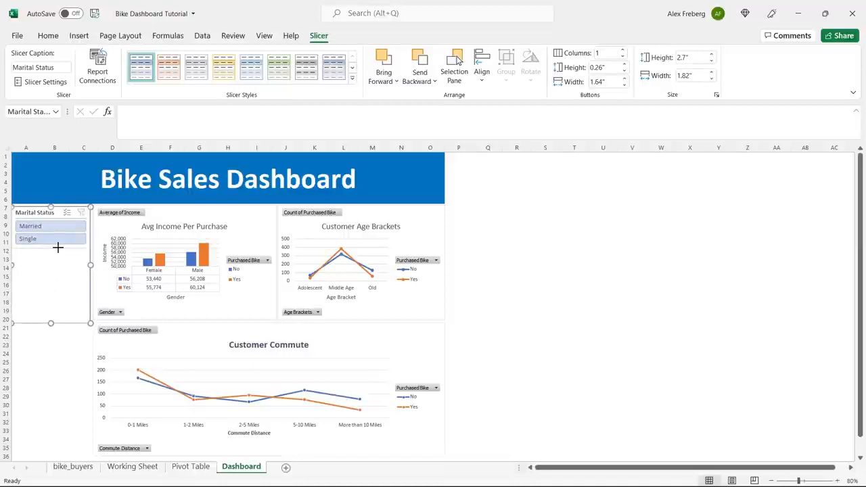
pyautogui.moveTo(58, 248); pyautogui.dragTo(58, 248)
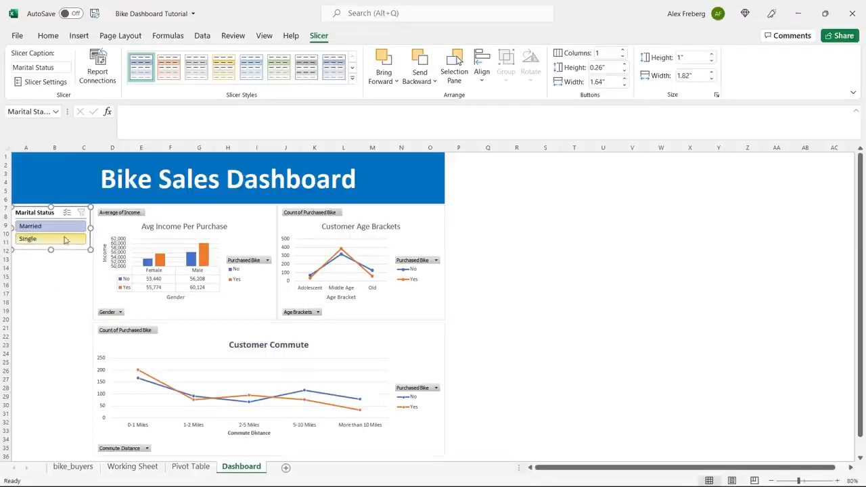
# Alternate the Marital Status slicer between Married and Single to check which dashboard charts respond to it.
pyautogui.click(222, 223)
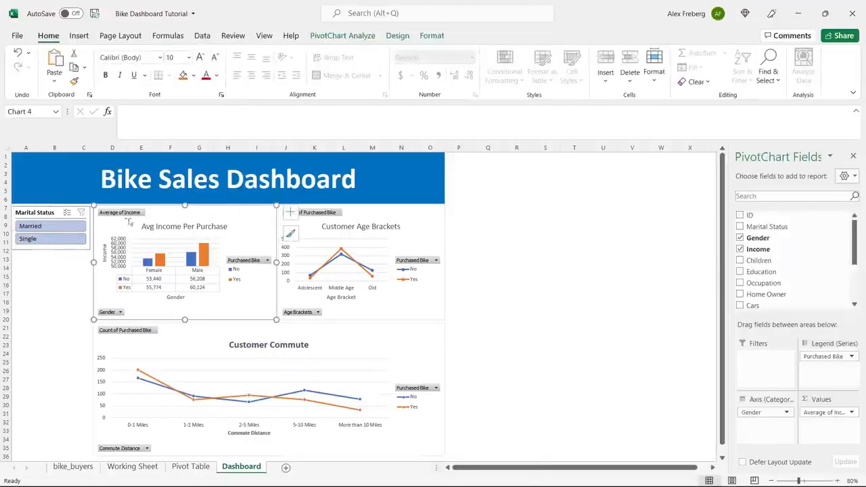
pyautogui.click(57, 242)
pyautogui.click(58, 226)
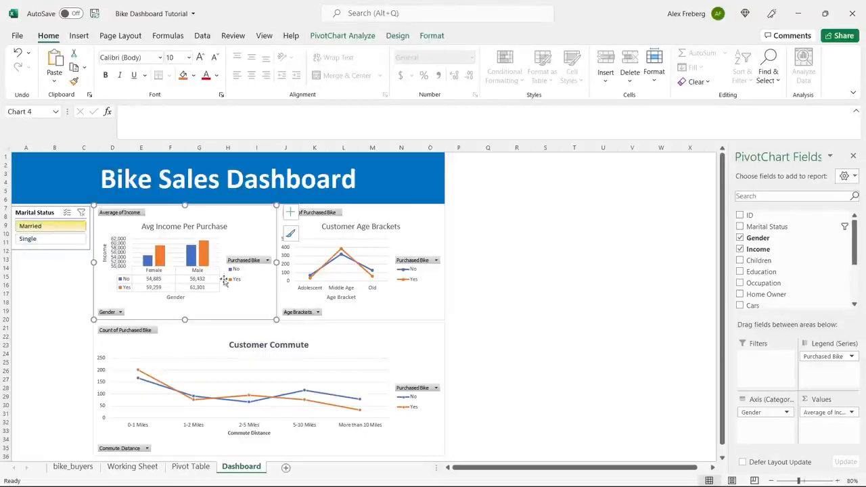
pyautogui.click(49, 240)
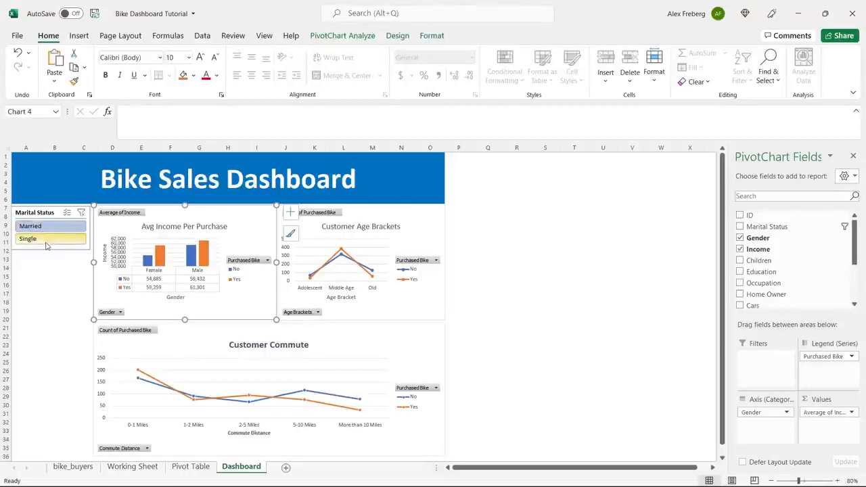
pyautogui.click(49, 227)
pyautogui.click(49, 240)
pyautogui.click(49, 227)
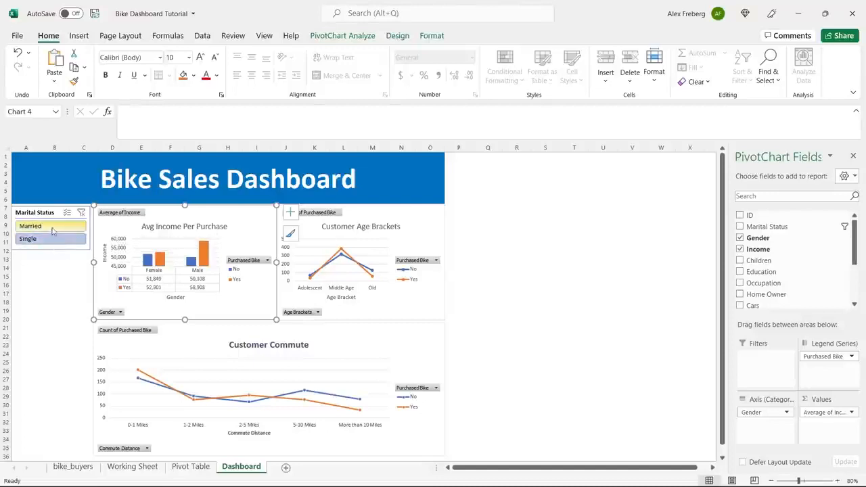
pyautogui.click(49, 239)
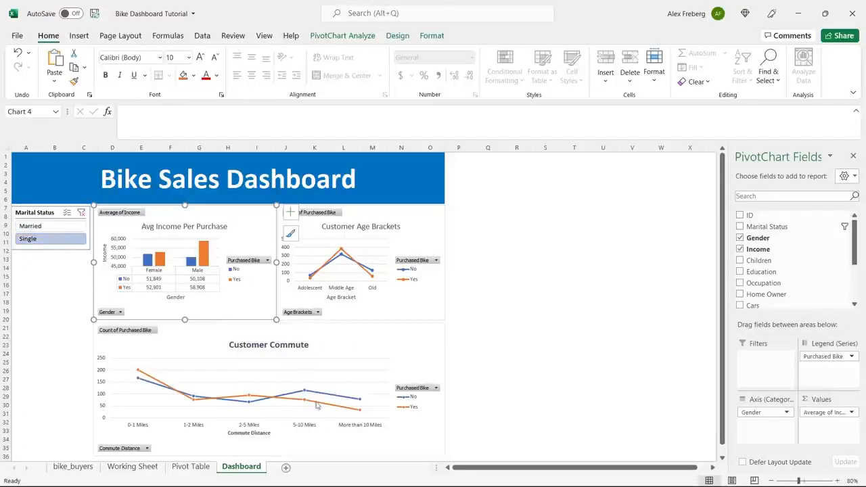
pyautogui.click(60, 226)
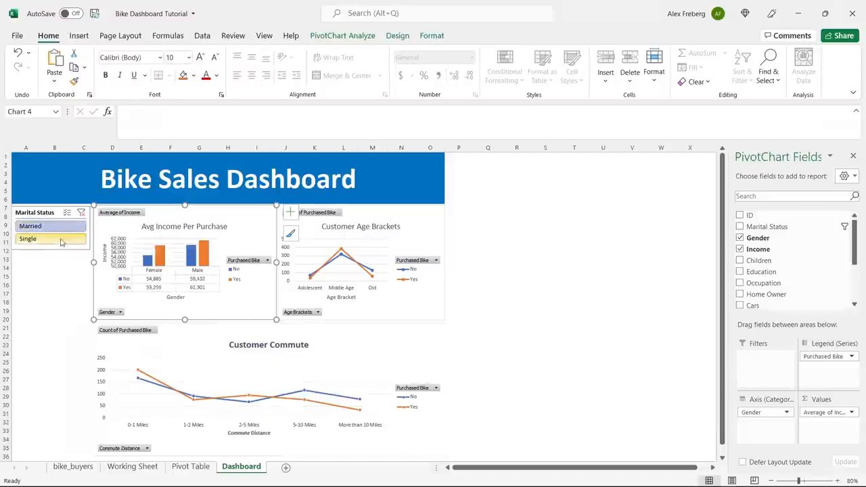
pyautogui.click(80, 293)
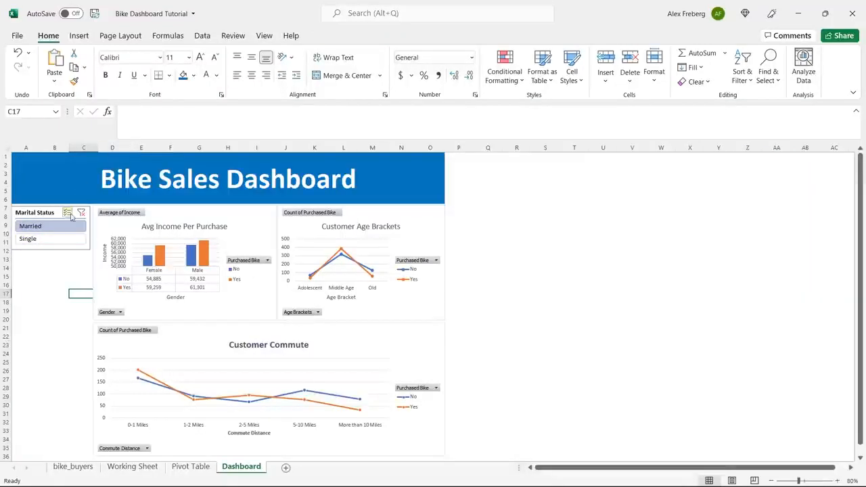
# Connect the Marital Status slicer to PivotTable33, PivotTable34 and PivotTable35 through its report connections.
pyautogui.click(53, 214)
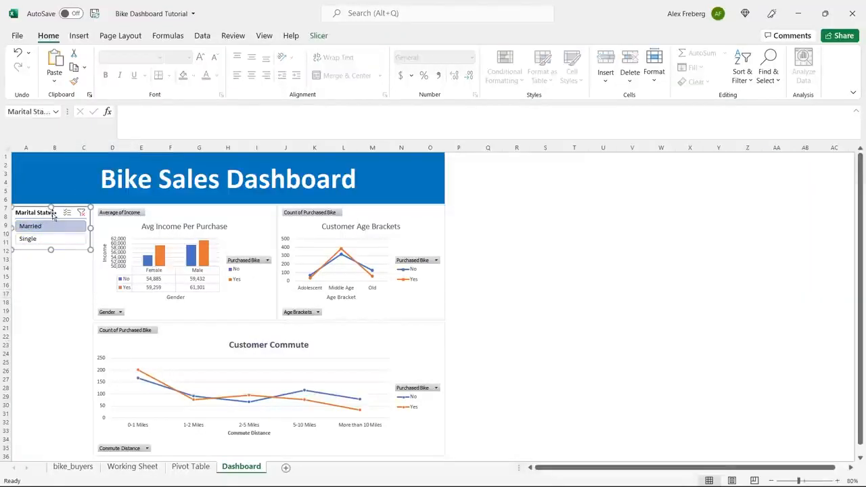
pyautogui.click(319, 36)
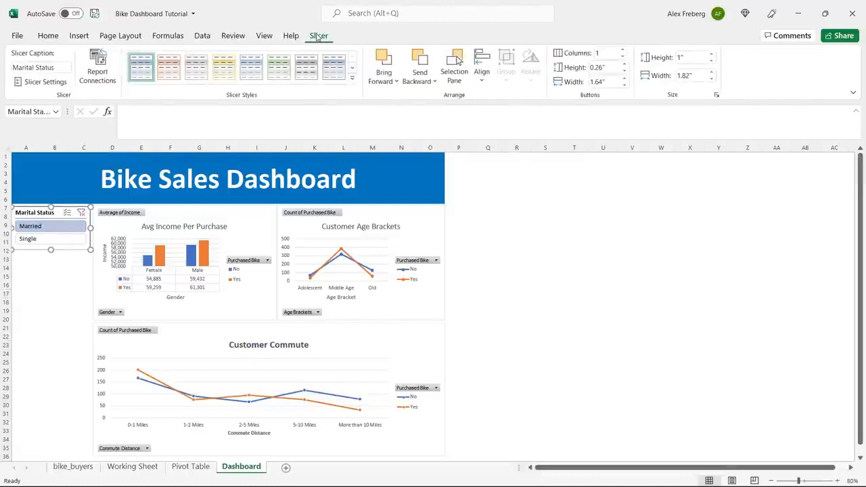
pyautogui.click(98, 70)
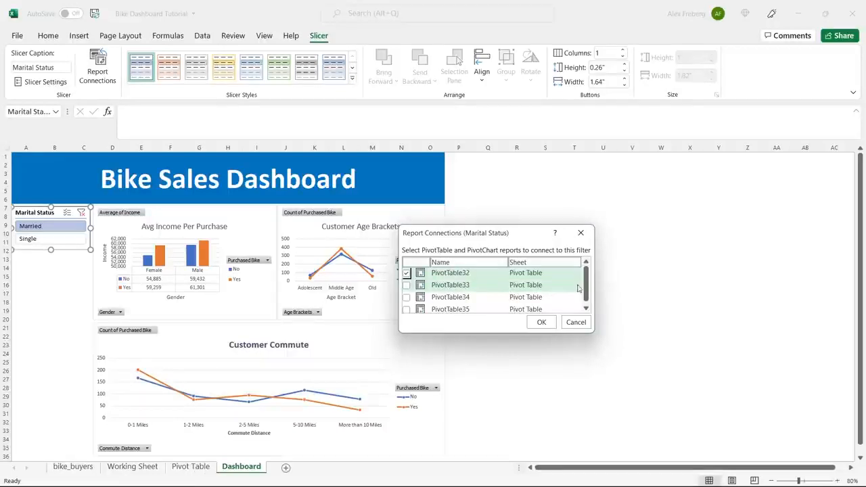
pyautogui.moveTo(588, 287); pyautogui.dragTo(586, 291)
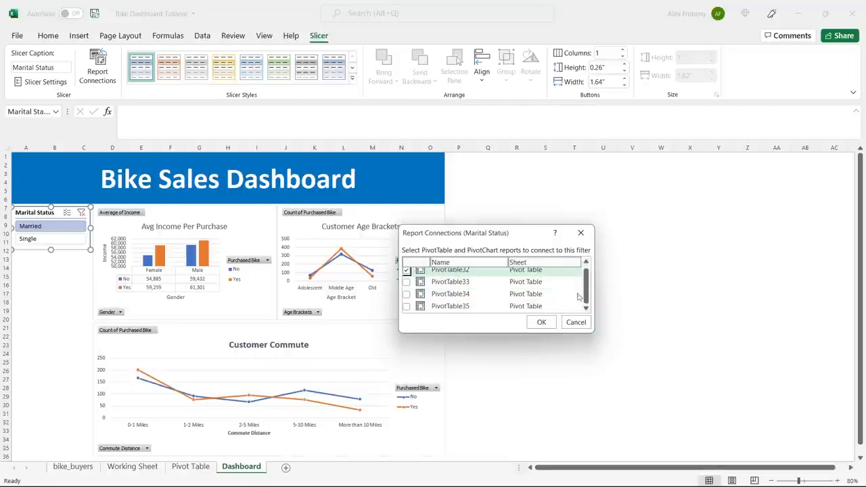
pyautogui.click(406, 282)
pyautogui.click(406, 294)
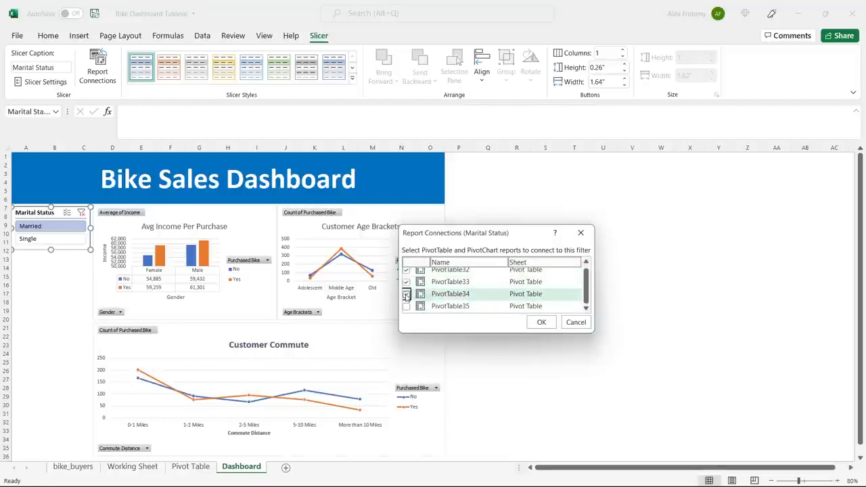
pyautogui.click(407, 306)
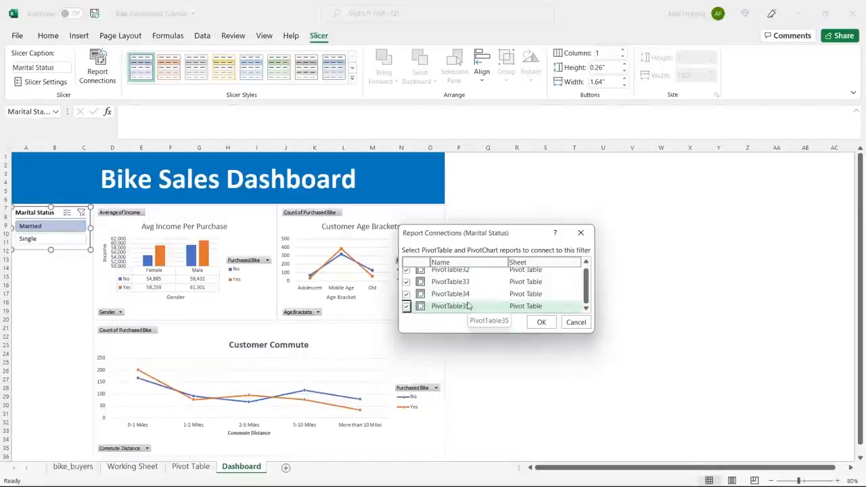
pyautogui.click(541, 322)
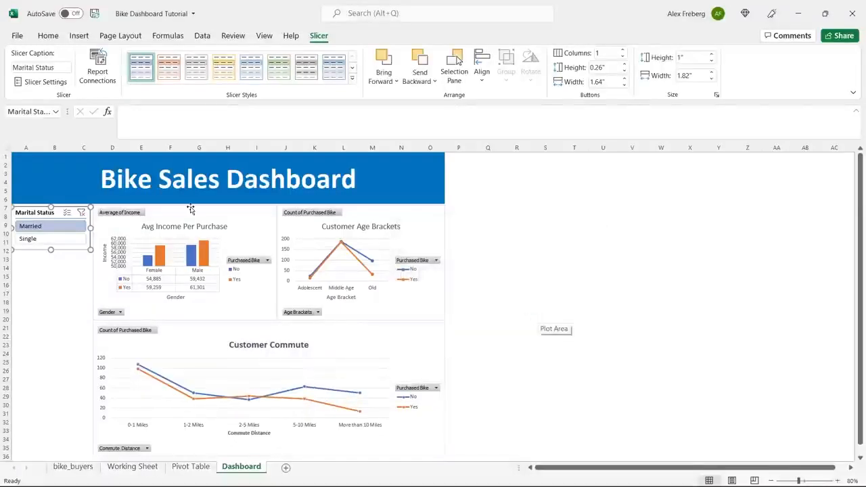
# Switch the connected Marital Status slicer between Single and Married to compare income, age bracket and commute across all three charts.
pyautogui.click(54, 239)
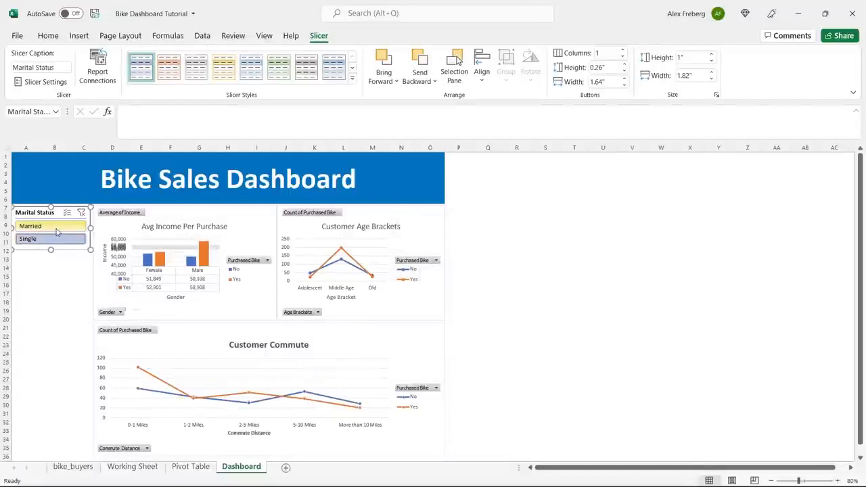
pyautogui.click(57, 229)
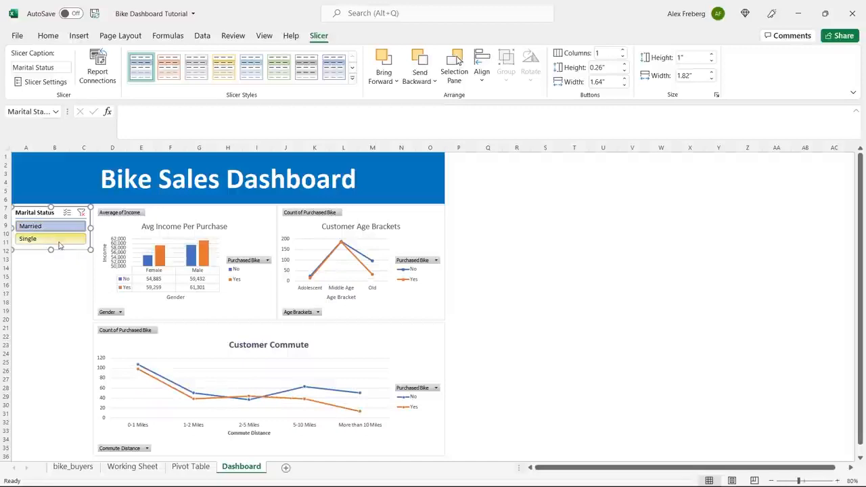
pyautogui.click(59, 240)
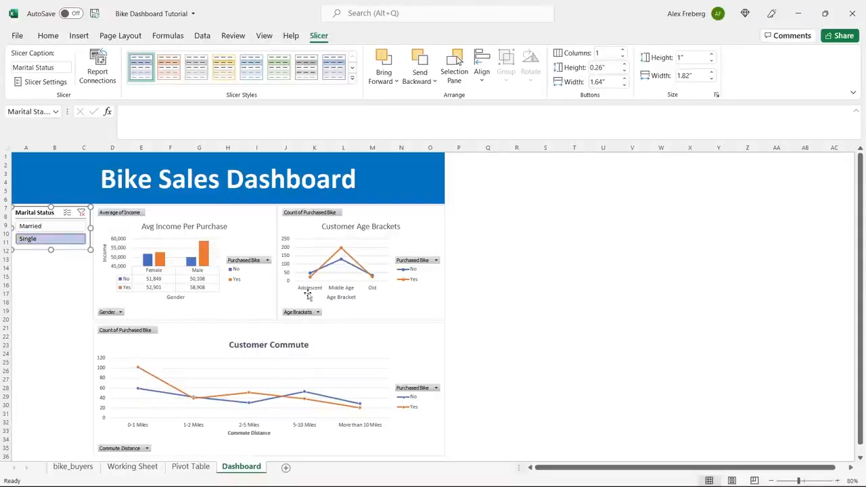
pyautogui.click(54, 226)
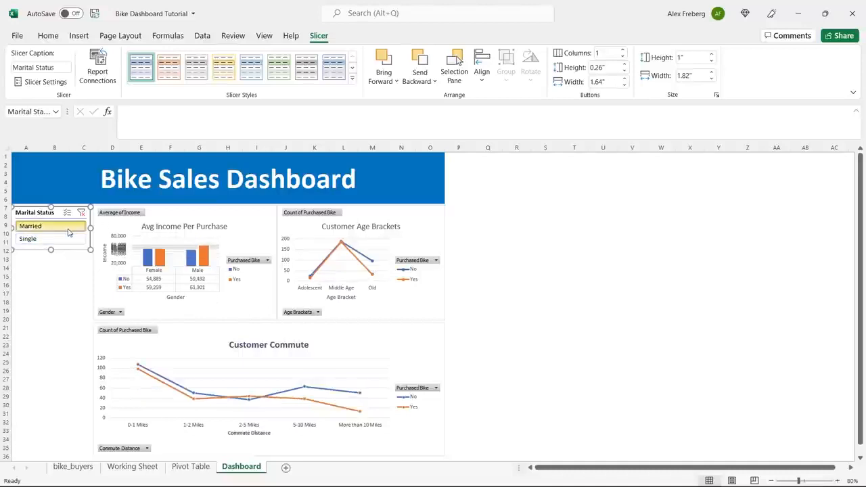
pyautogui.click(62, 241)
pyautogui.click(58, 226)
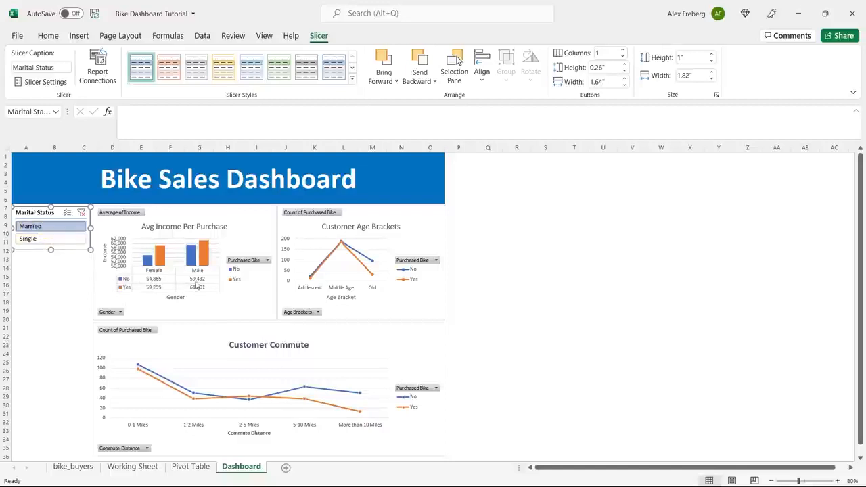
pyautogui.click(61, 241)
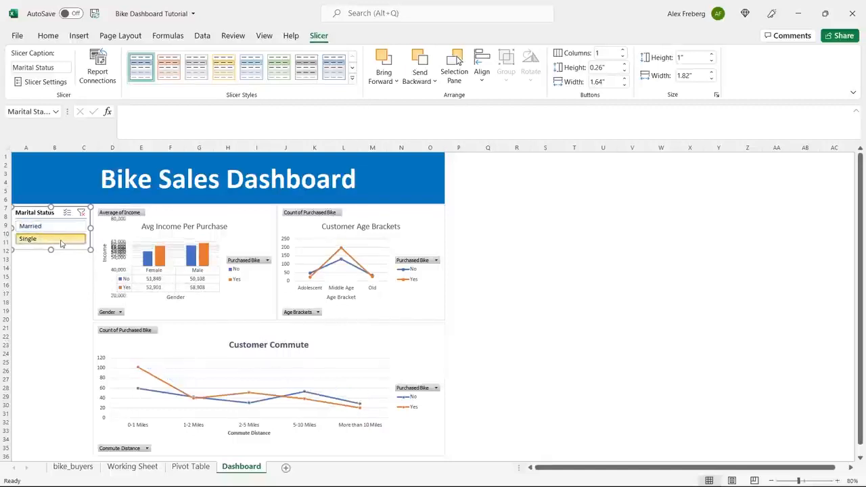
pyautogui.click(61, 227)
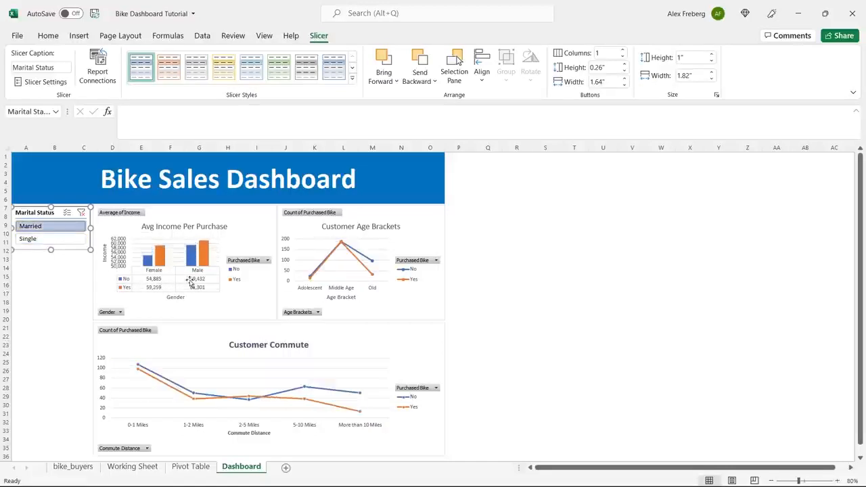
pyautogui.click(75, 241)
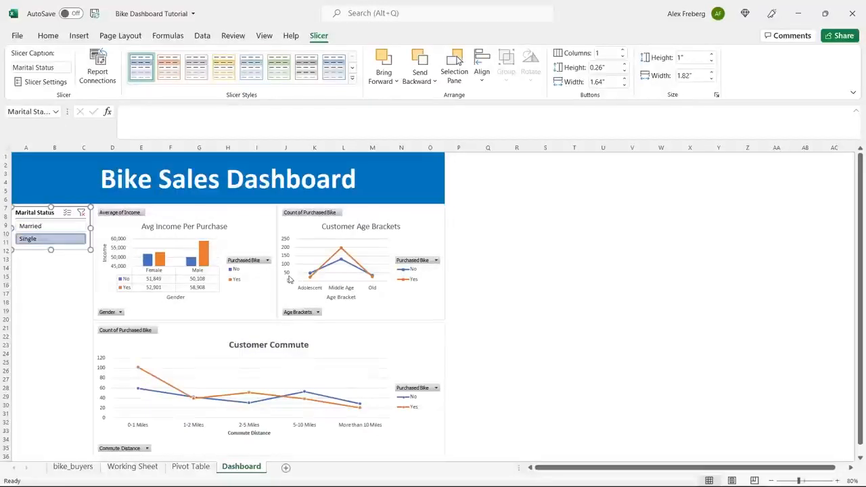
pyautogui.click(47, 226)
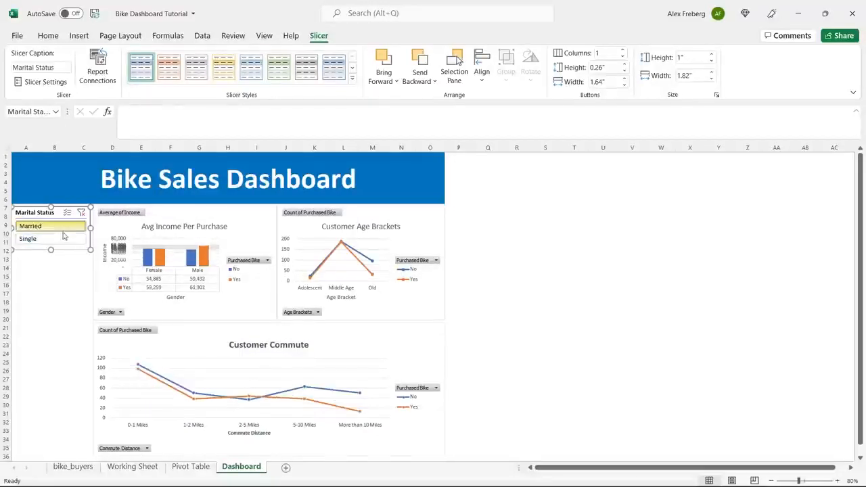
pyautogui.click(61, 241)
# Insert Region and Education slicers for the Avg Income Per Purchase chart.
pyautogui.click(263, 223)
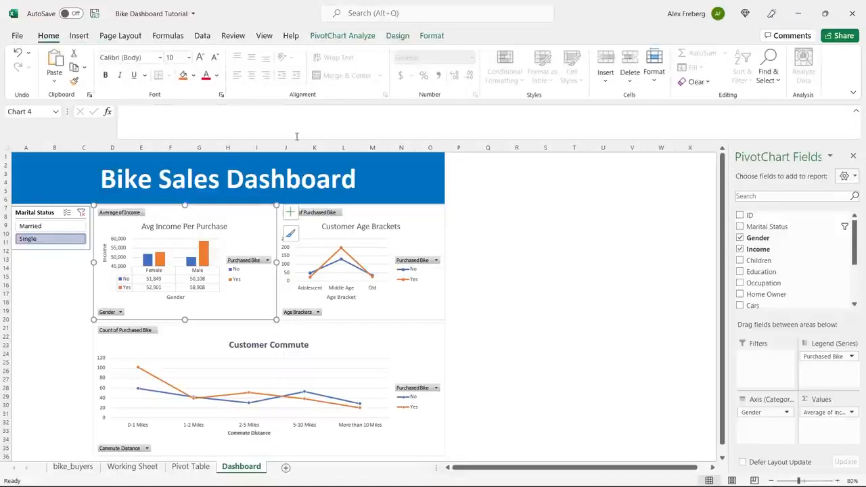
pyautogui.click(345, 37)
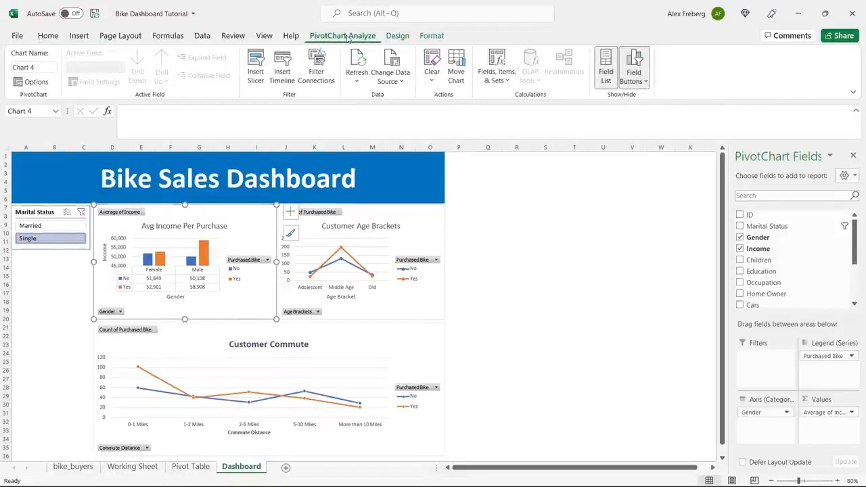
pyautogui.click(255, 68)
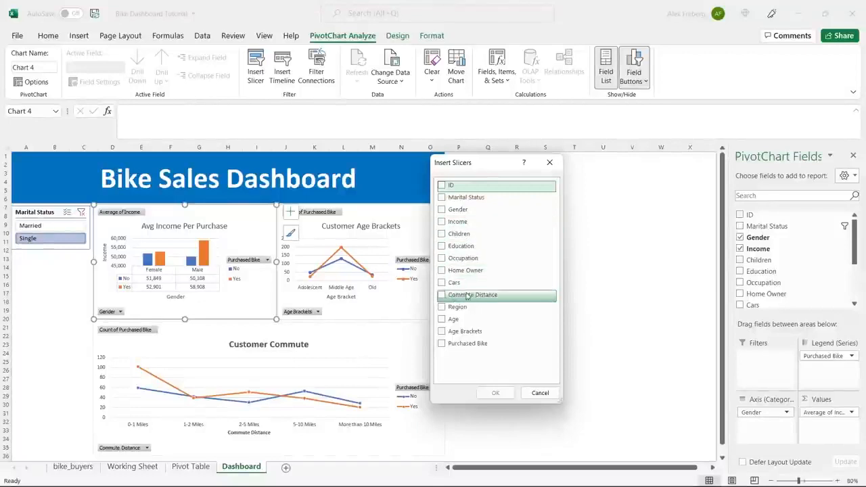
pyautogui.click(443, 308)
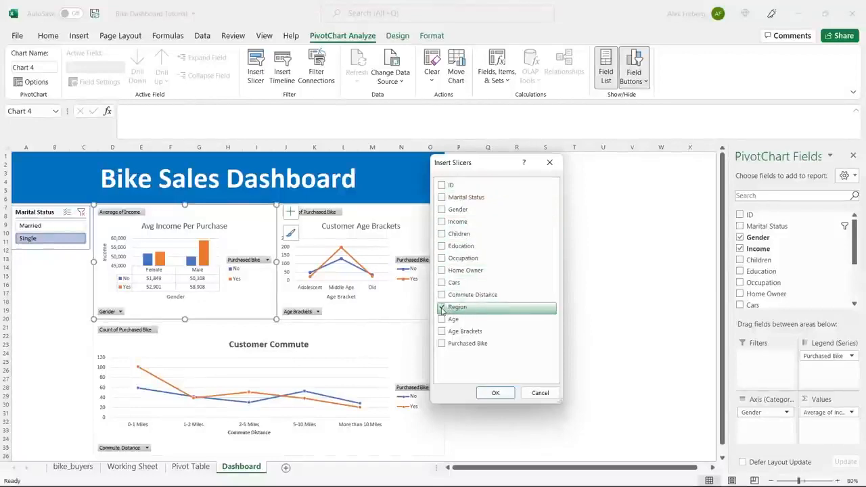
pyautogui.click(443, 249)
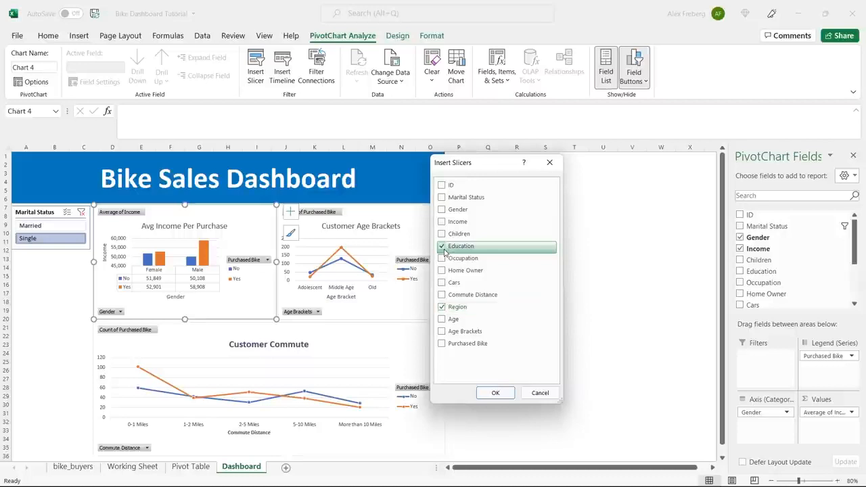
pyautogui.click(501, 393)
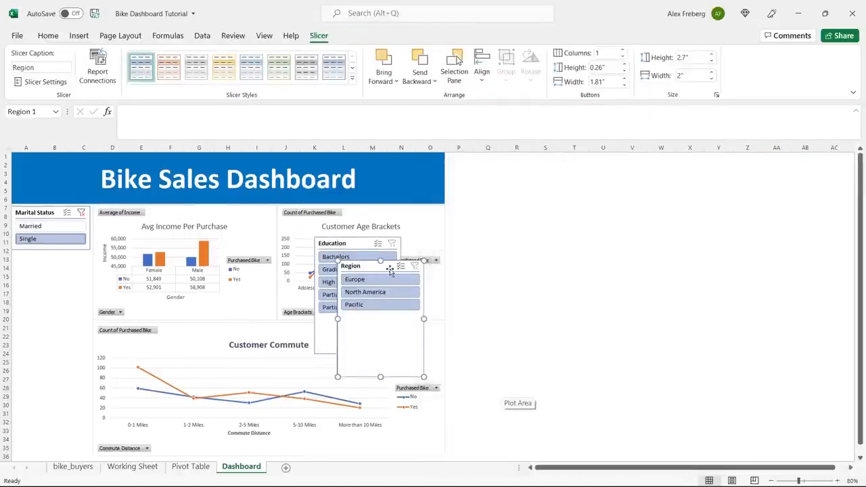
# Move the Region slicer directly below the Marital Status slicer and shrink it to about 1.82" wide and 1.32" high.
pyautogui.moveTo(391, 269); pyautogui.dragTo(63, 260)
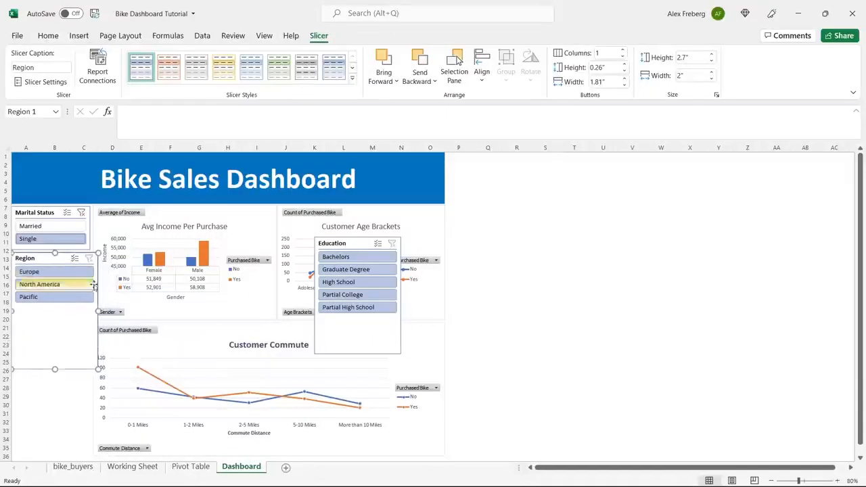
pyautogui.moveTo(99, 311); pyautogui.dragTo(91, 310)
pyautogui.click(494, 268)
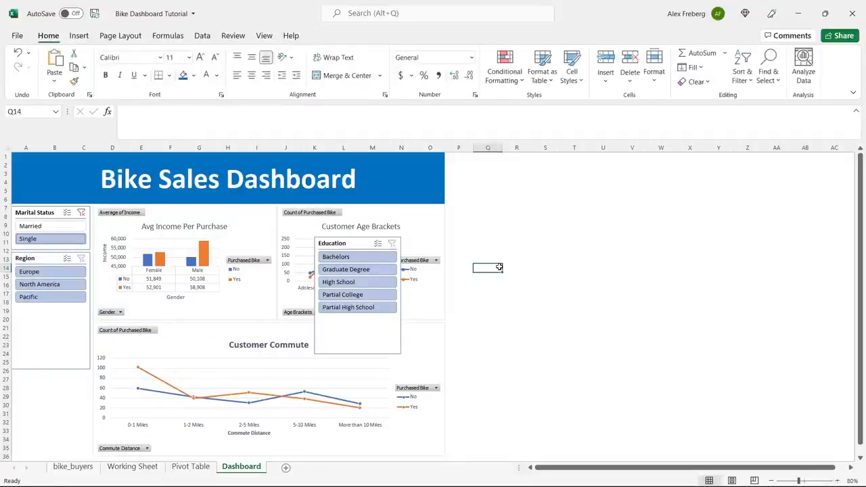
pyautogui.click(48, 324)
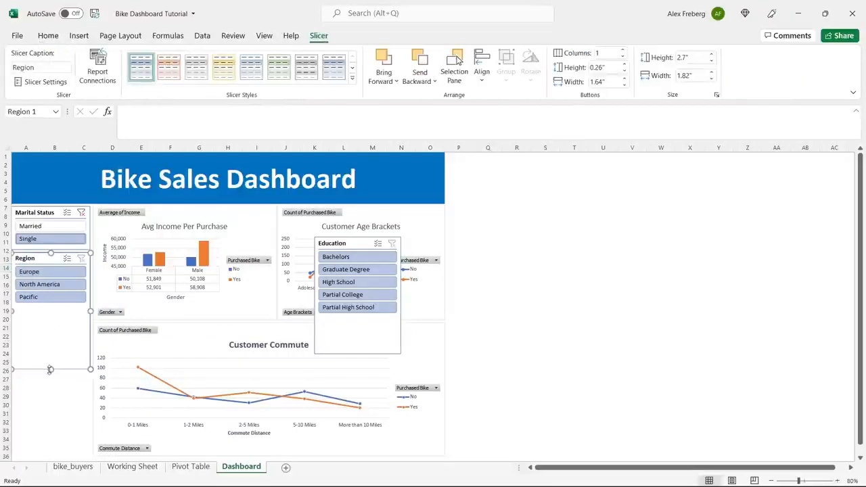
pyautogui.moveTo(50, 364); pyautogui.dragTo(54, 310)
# Place the Education slicer directly below the Region slicer and shrink it to about 1.81" wide and 1.9" high.
pyautogui.moveTo(349, 243); pyautogui.dragTo(45, 322)
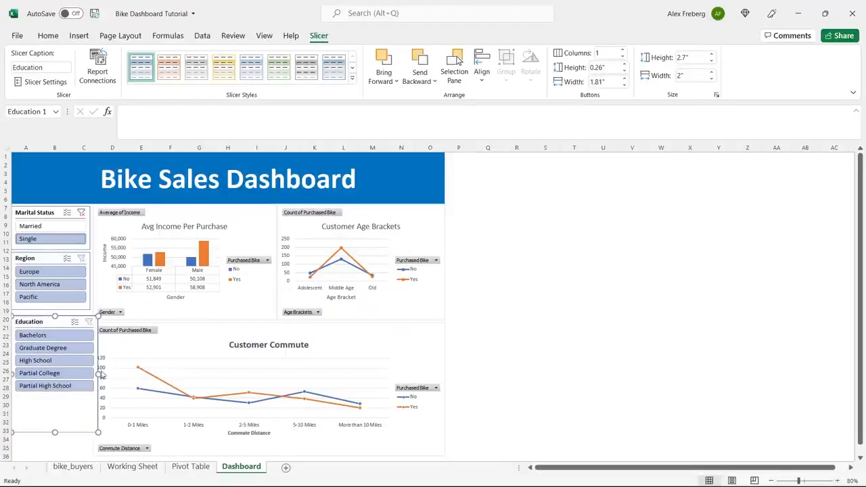
pyautogui.moveTo(98, 373); pyautogui.dragTo(88, 374)
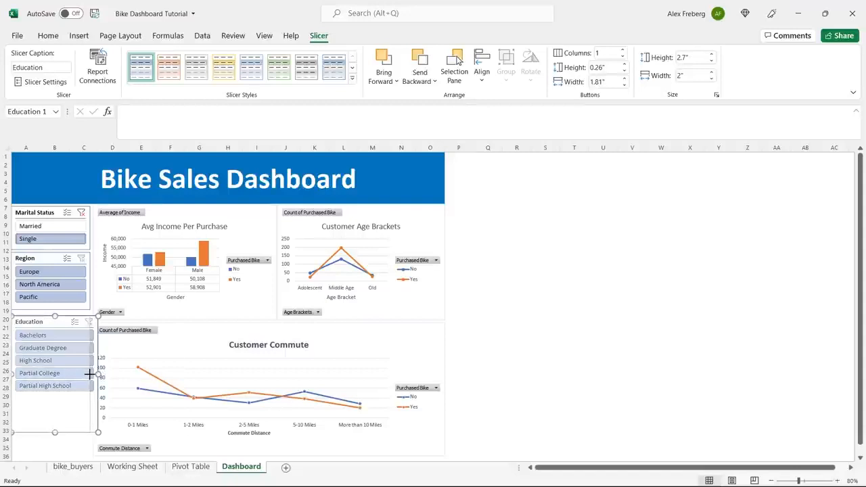
pyautogui.moveTo(89, 374); pyautogui.dragTo(89, 374)
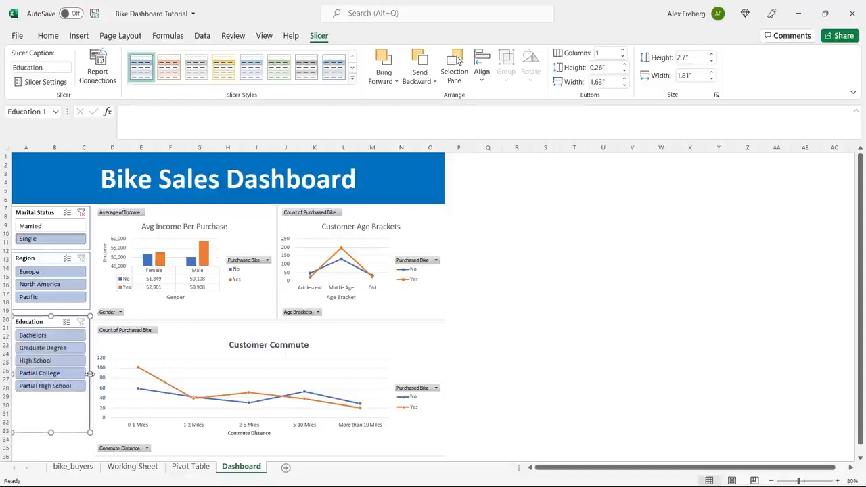
pyautogui.click(479, 290)
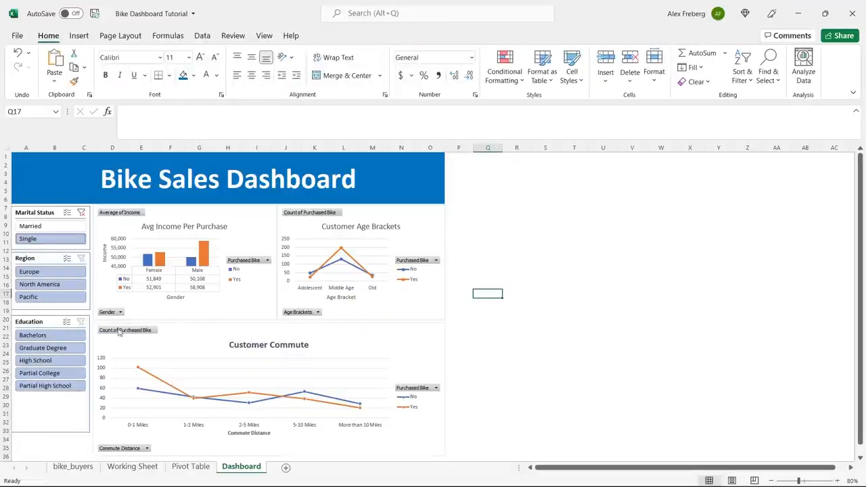
pyautogui.click(54, 323)
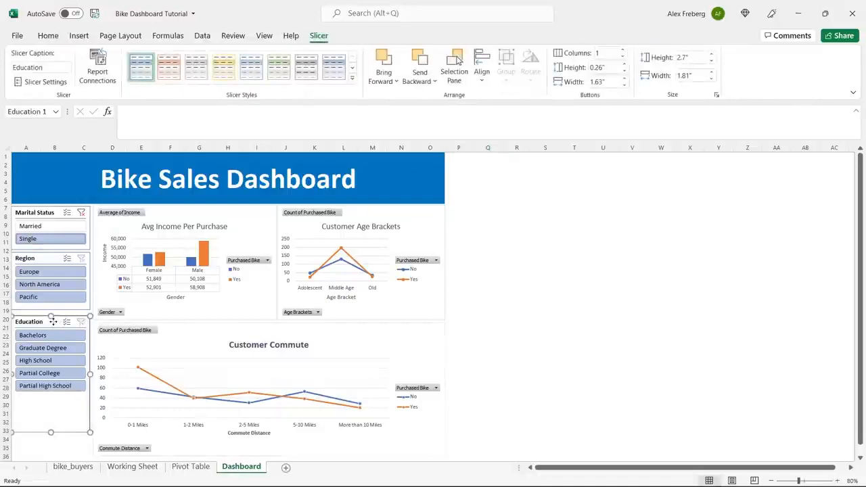
pyautogui.moveTo(54, 321); pyautogui.dragTo(53, 319)
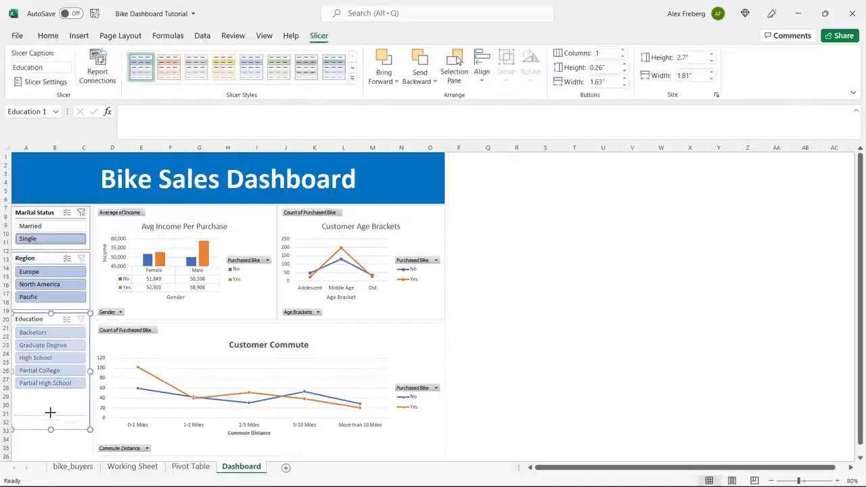
pyautogui.moveTo(53, 399); pyautogui.dragTo(53, 396)
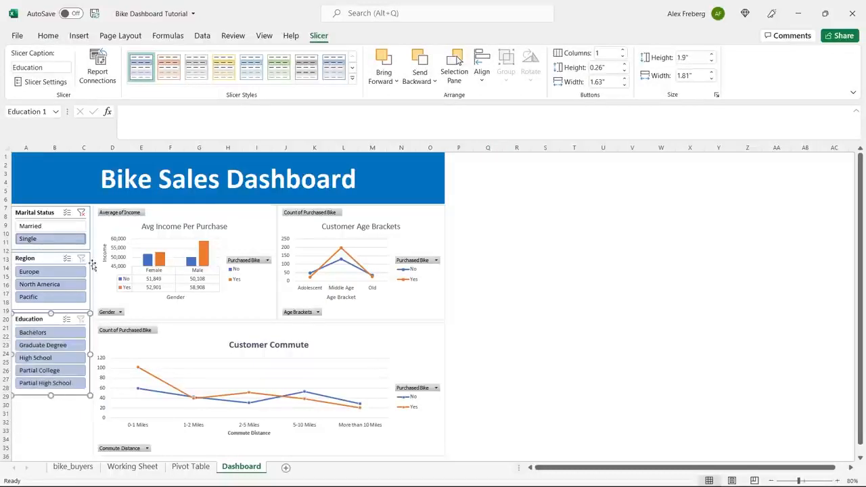
# Cycle the Region slicer through Europe, North America and Pacific, ending on Europe, to check which charts respond.
pyautogui.click(52, 255)
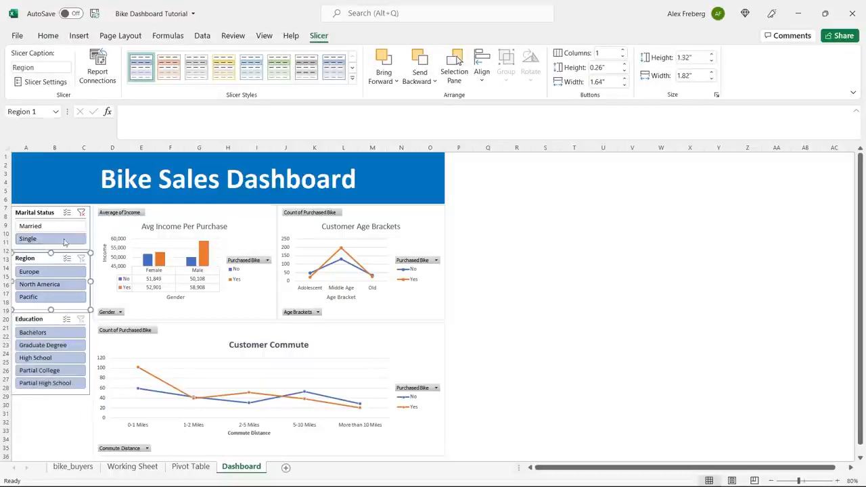
pyautogui.click(44, 271)
pyautogui.click(40, 284)
pyautogui.click(34, 296)
pyautogui.click(49, 273)
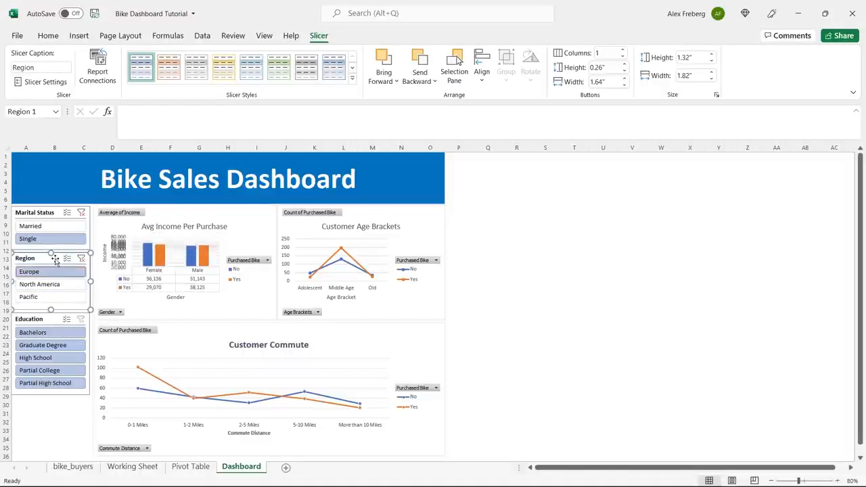
# Connect the Region slicer to PivotTable33, PivotTable34 and PivotTable35 through its report connections.
pyautogui.click(98, 67)
pyautogui.click(406, 285)
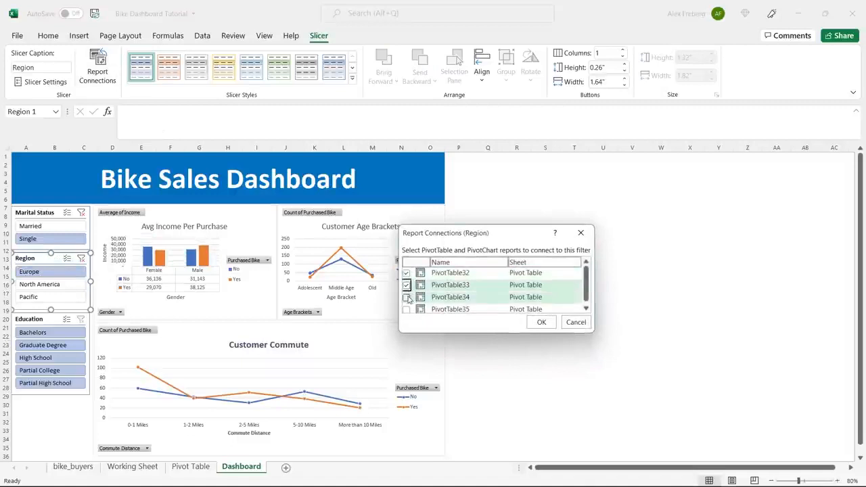
pyautogui.click(406, 297)
pyautogui.click(407, 309)
pyautogui.click(541, 322)
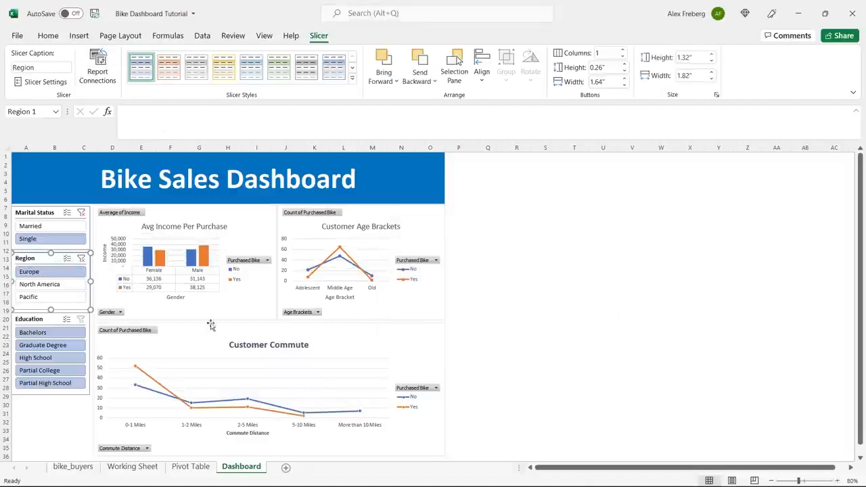
# Connect the Education slicer to PivotTable33, PivotTable34 and PivotTable35 through its report connections.
pyautogui.click(53, 322)
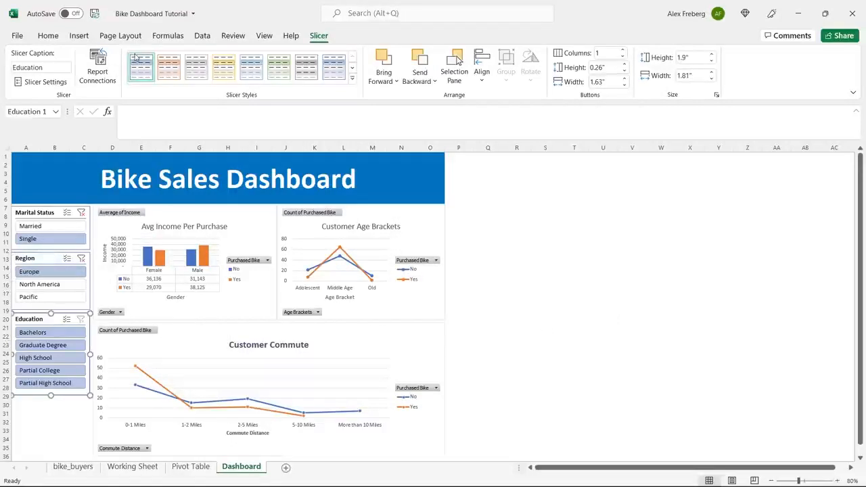
pyautogui.click(96, 62)
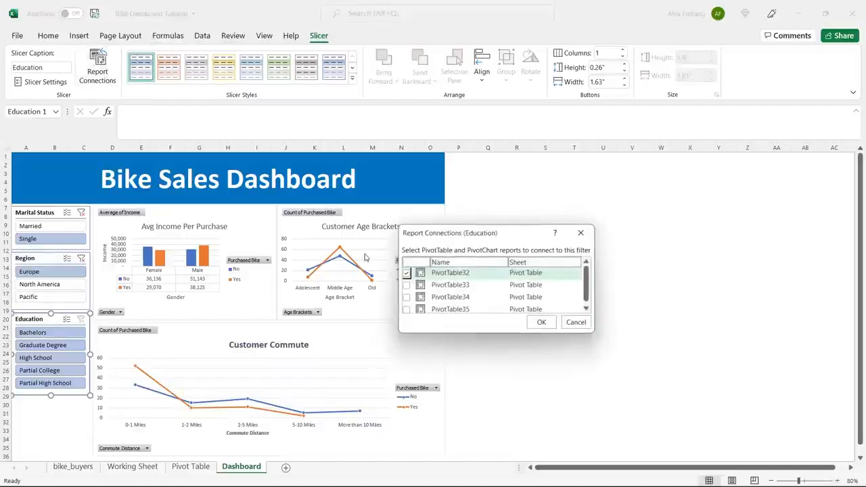
pyautogui.click(406, 309)
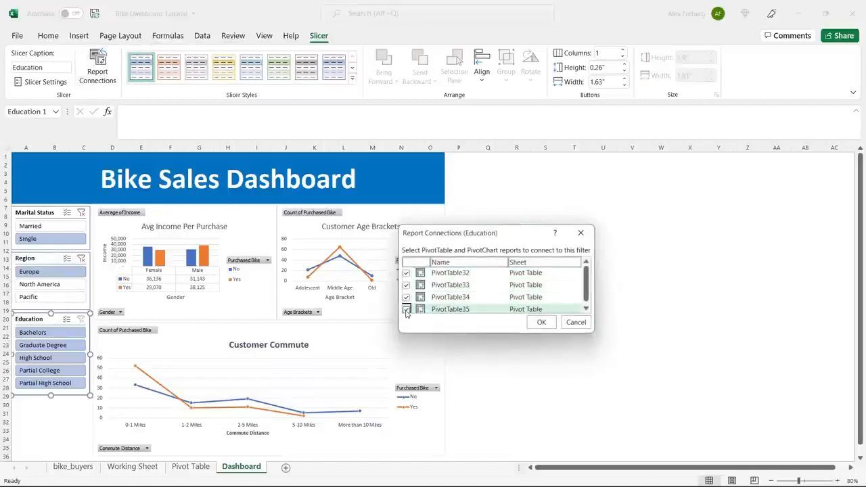
pyautogui.click(541, 322)
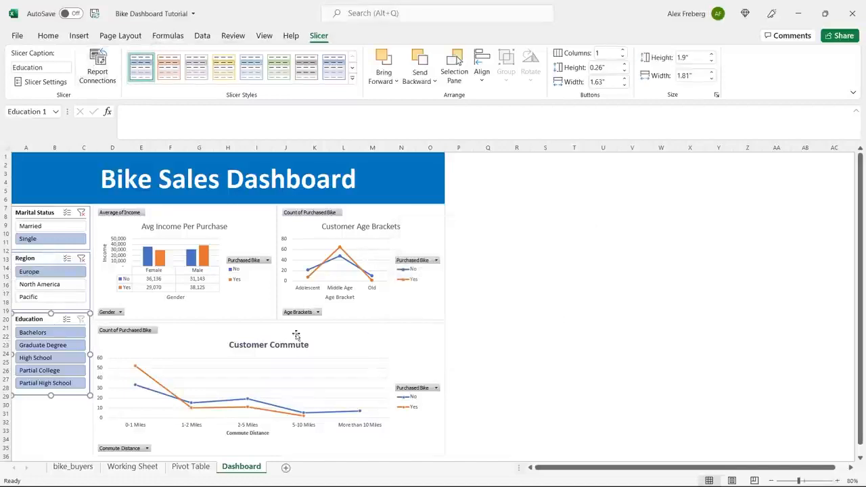
# Test the Education slicer with Partial High School, and clear the Region and Education filters.
pyautogui.click(60, 383)
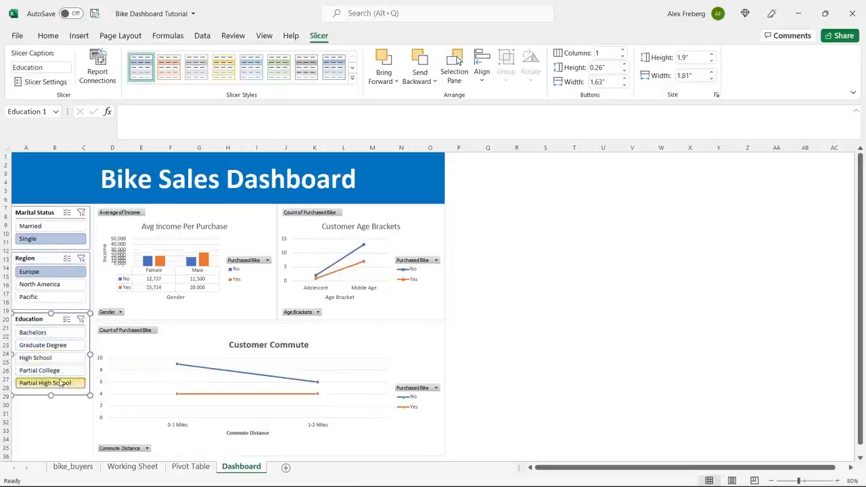
pyautogui.click(80, 258)
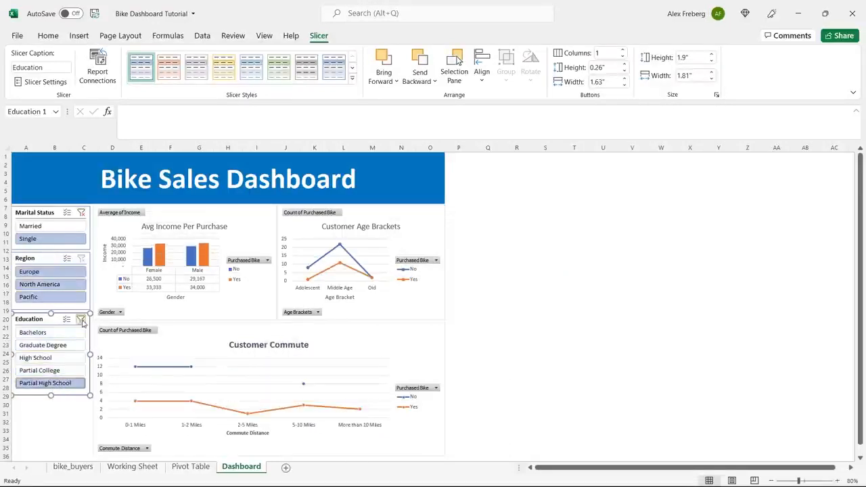
pyautogui.click(80, 319)
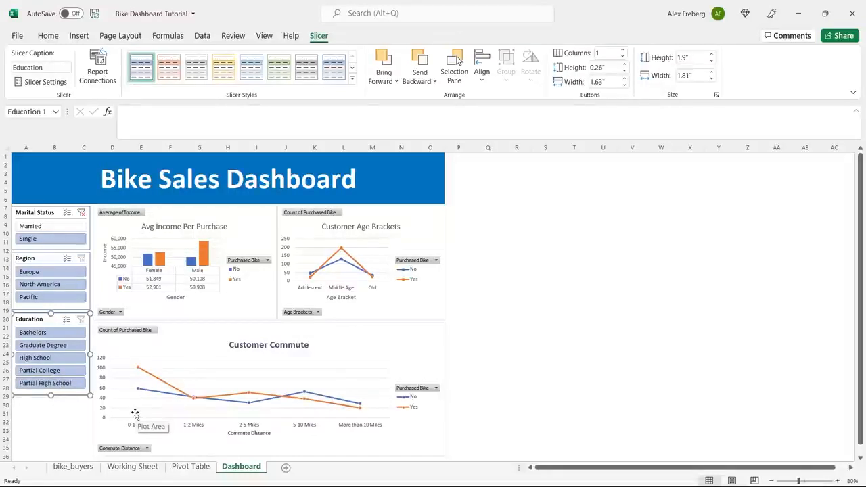
# Compare the charts for Bachelors, for Bachelors in Europe only, and for Graduate Degree across all regions.
pyautogui.click(58, 337)
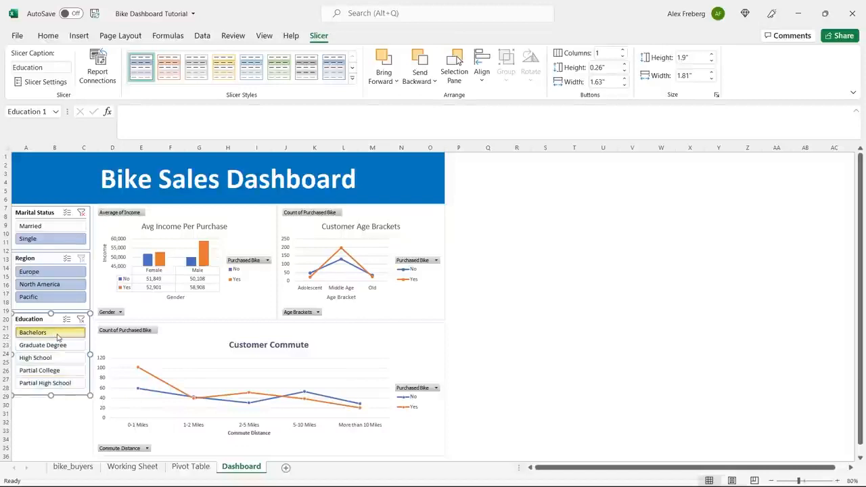
pyautogui.click(48, 272)
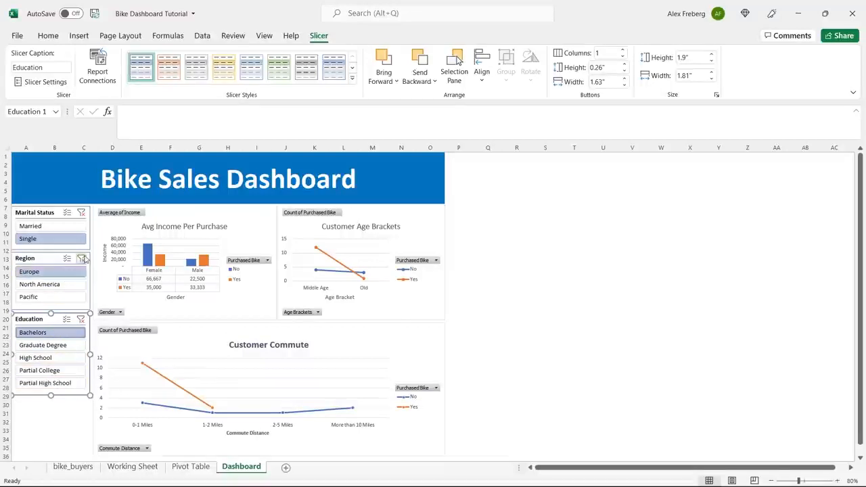
pyautogui.click(81, 258)
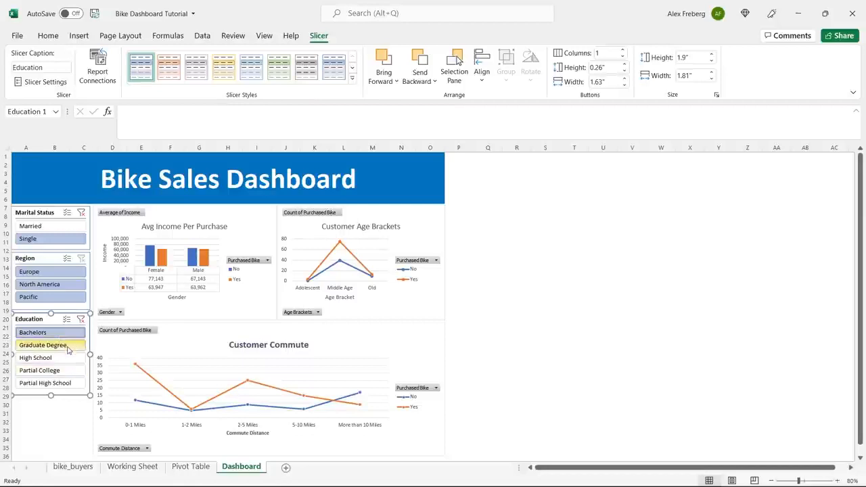
pyautogui.click(68, 347)
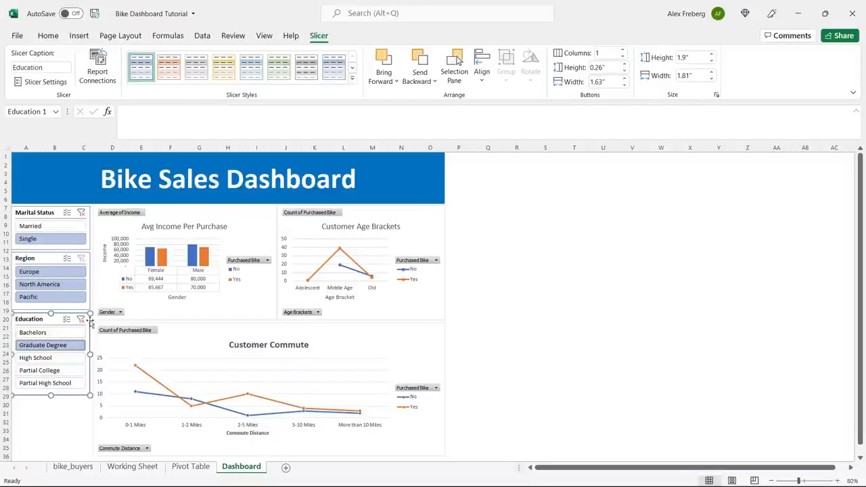
# Clear the Education and Marital Status filters so the dashboard covers all customers.
pyautogui.click(81, 318)
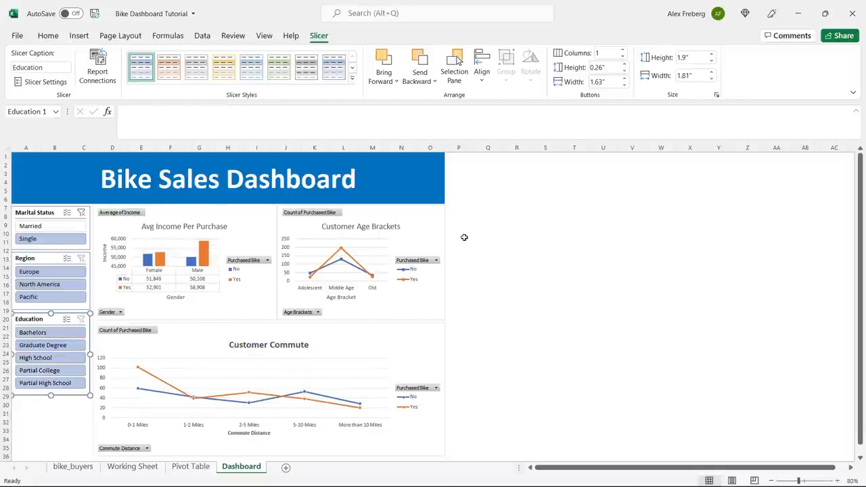
pyautogui.click(81, 213)
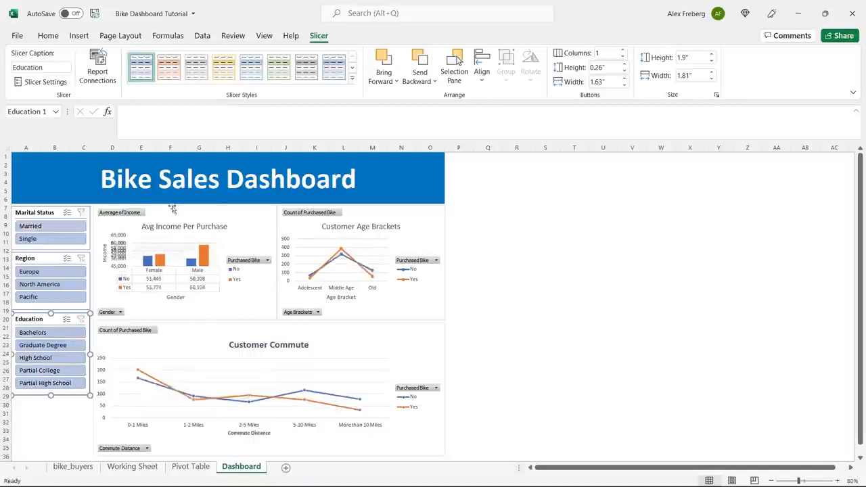
# Change the fill of the Bike Sales Dashboard title banner to a darker shade of the theme blue.
pyautogui.click(410, 174)
pyautogui.click(193, 75)
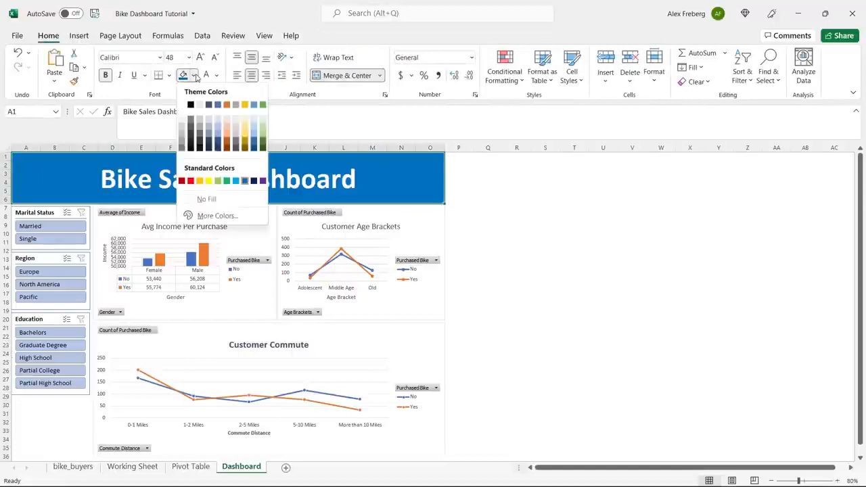
pyautogui.click(218, 141)
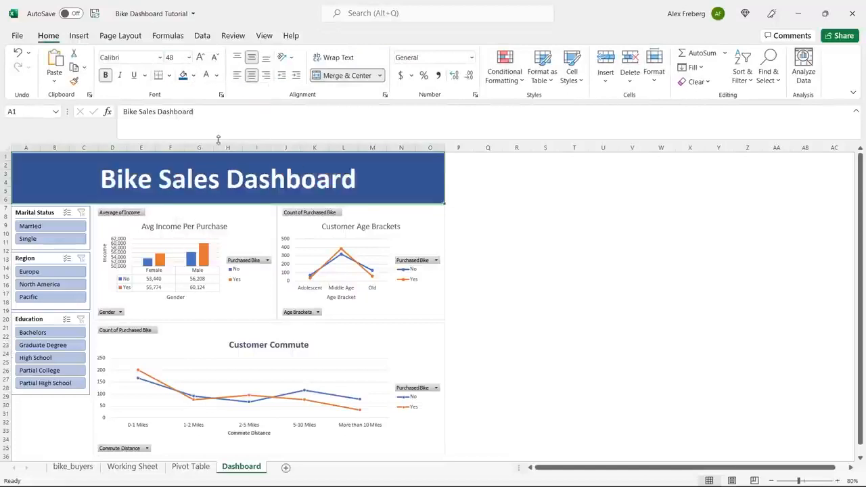
pyautogui.click(497, 241)
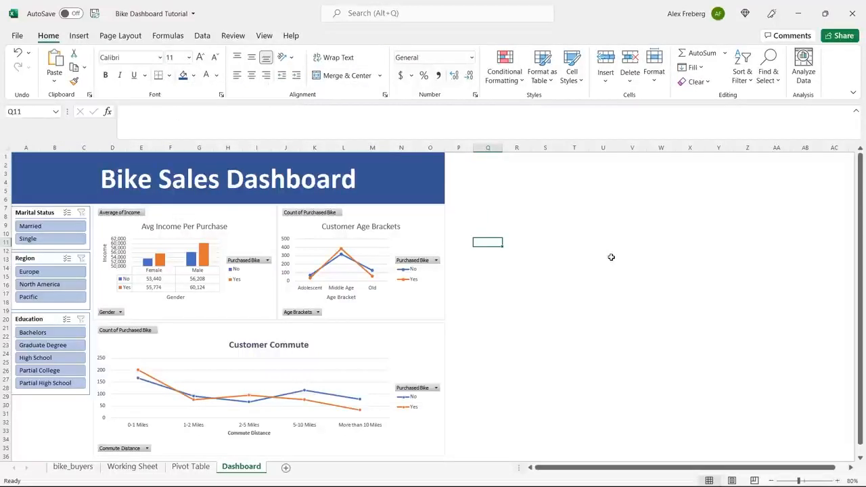